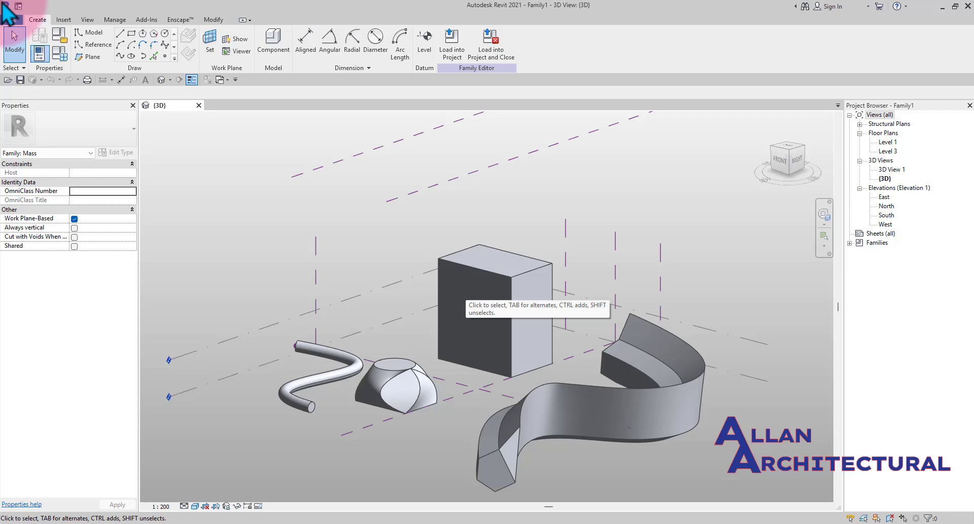
- Orbit and zoom around the 3D view to examine the existing mass forms and their edges, vertices and surfaces
left_click(470, 294)
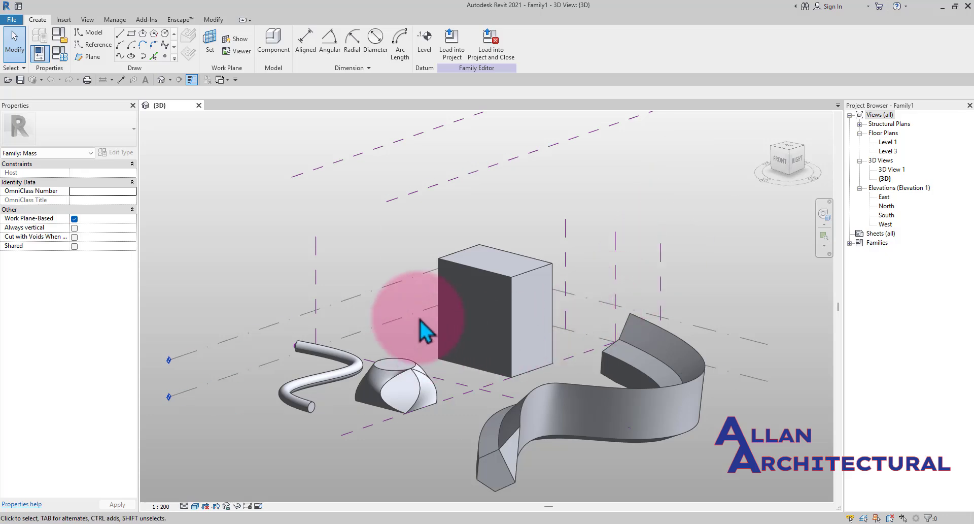
middle_click_drag(396, 346, 415, 281)
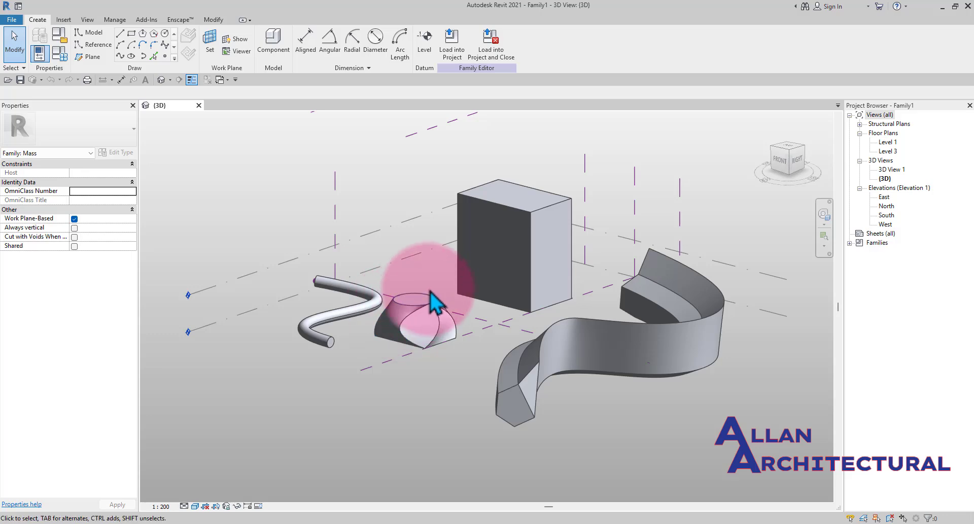
scroll(432, 304, "up", 2)
scroll(430, 291, "down", 3)
middle_click_drag(586, 299, 531, 315)
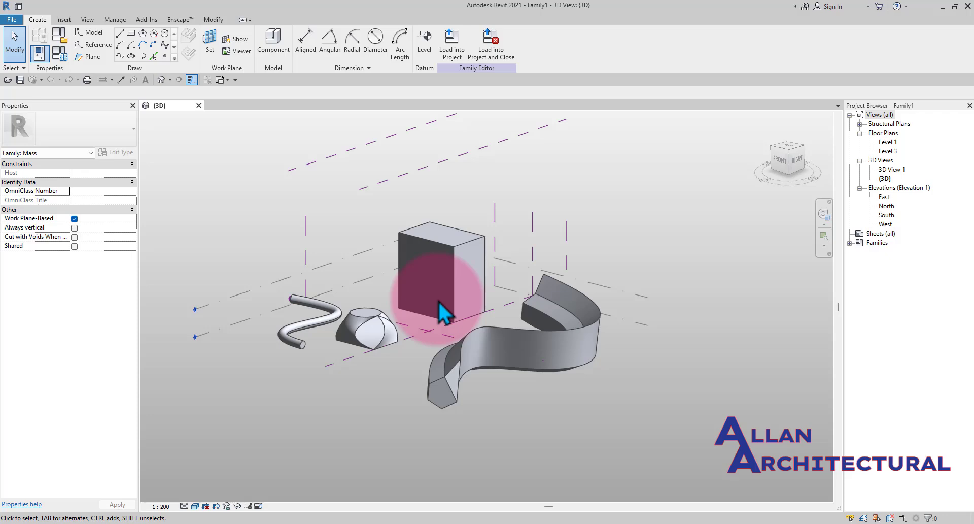
scroll(396, 299, "up", 5)
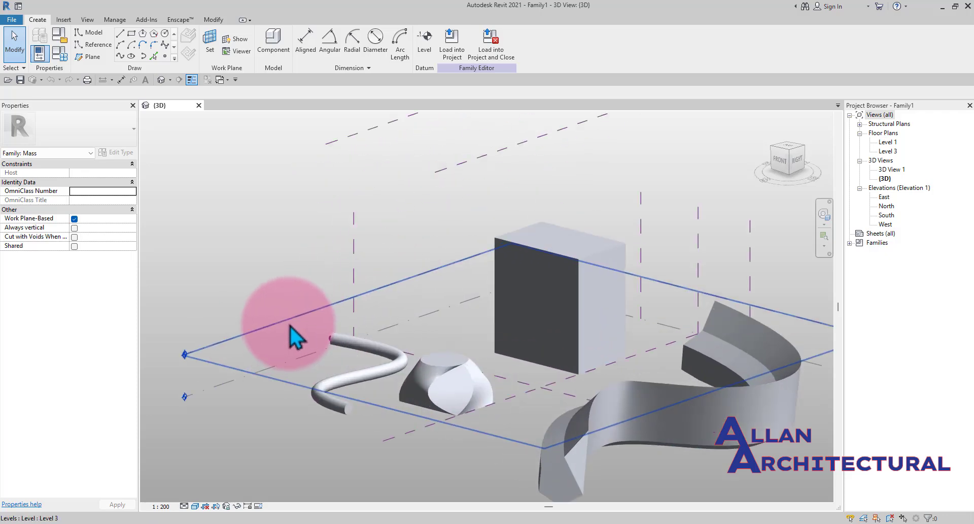
scroll(381, 330, "down", 3)
middle_click_drag(504, 341, 466, 344)
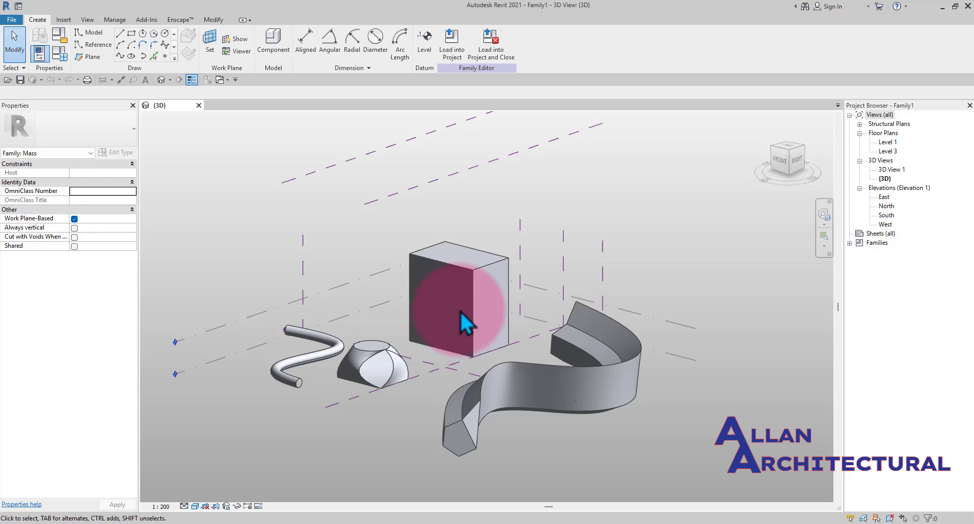
middle_click_drag(460, 311, 531, 269, "shift")
middle_click_drag(457, 271, 476, 278)
scroll(429, 255, "down", 2)
scroll(425, 257, "up", 2)
scroll(424, 257, "up", 1)
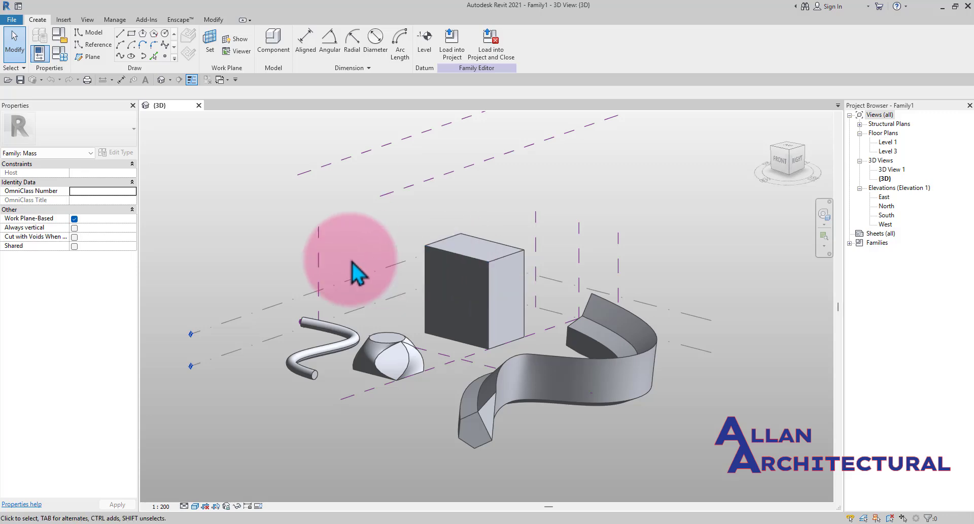
scroll(475, 421, "up", 3)
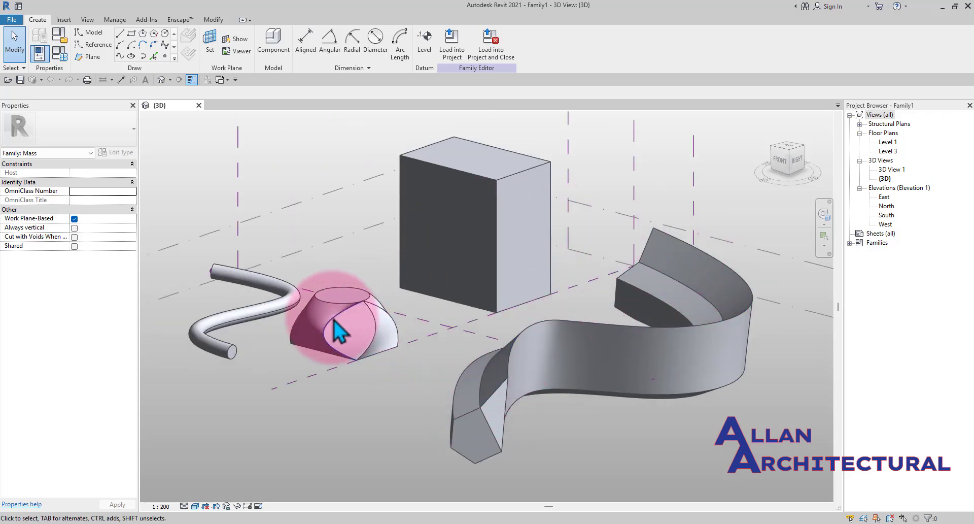
scroll(333, 319, "down", 2)
middle_click_drag(262, 319, 372, 327)
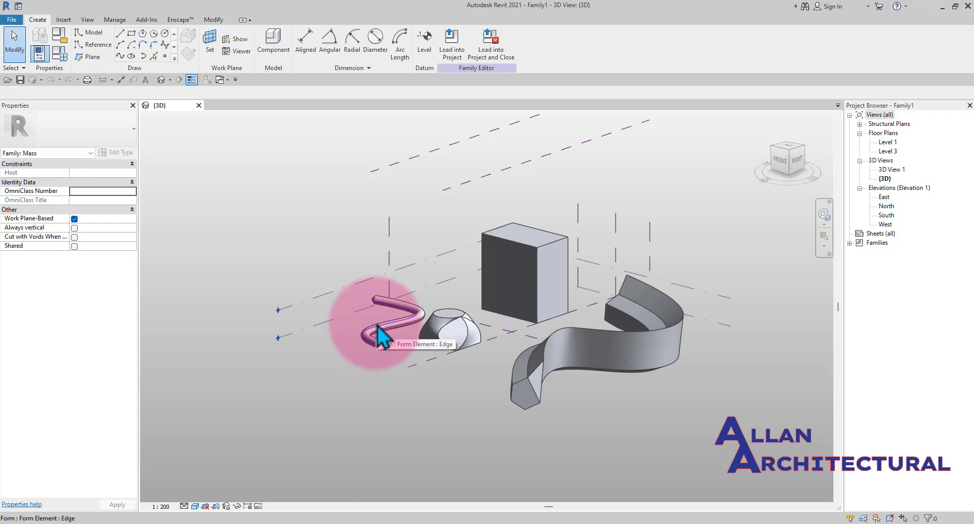
middle_click_drag(459, 364, 452, 364)
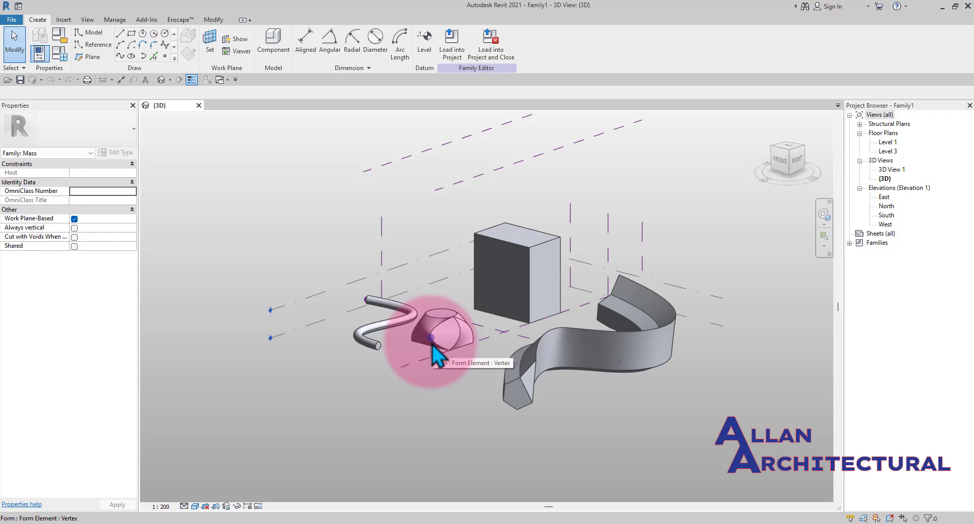
middle_click_drag(507, 350, 491, 359)
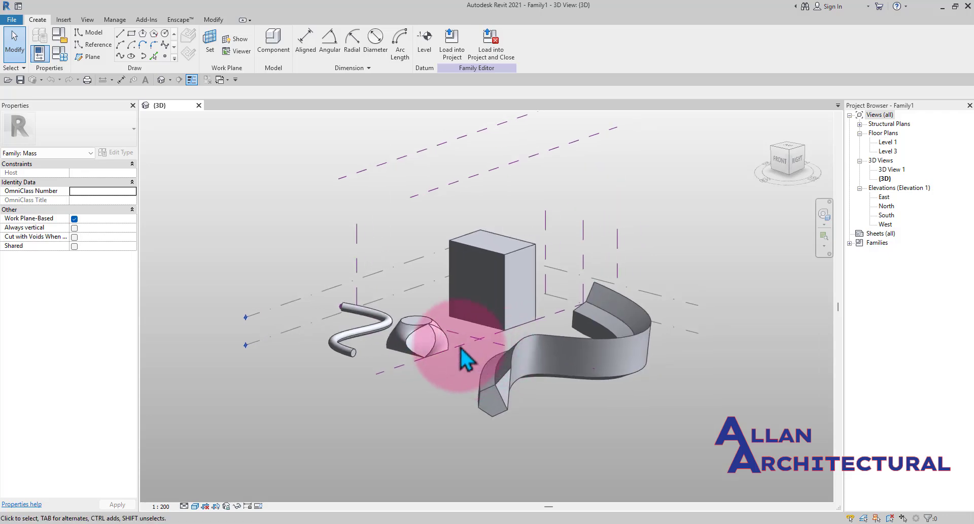
scroll(437, 349, "up", 2)
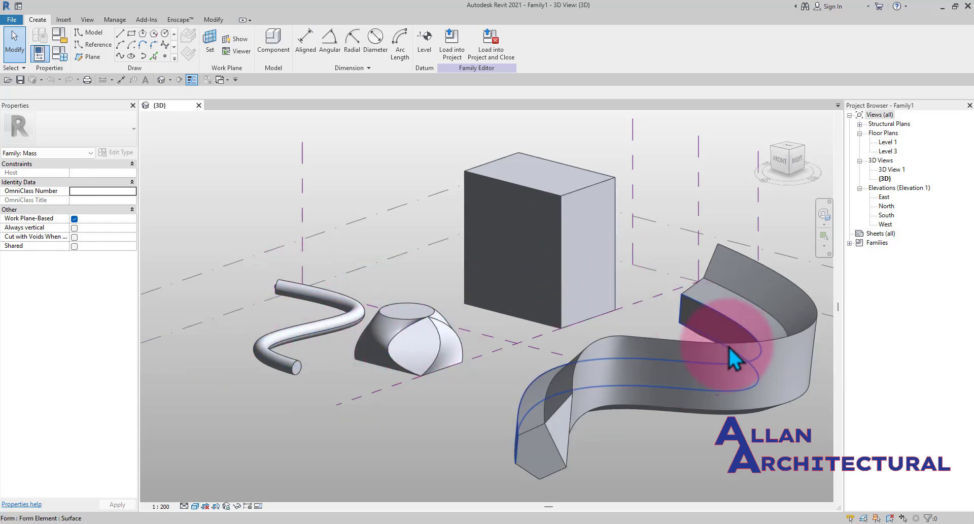
scroll(584, 319, "down", 2)
middle_click_drag(604, 334, 583, 337)
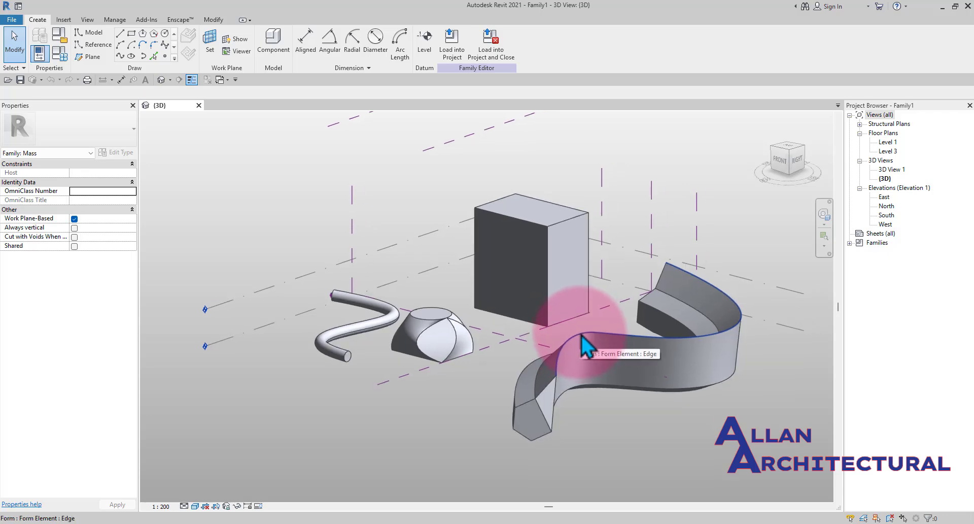
scroll(435, 327, "down", 4)
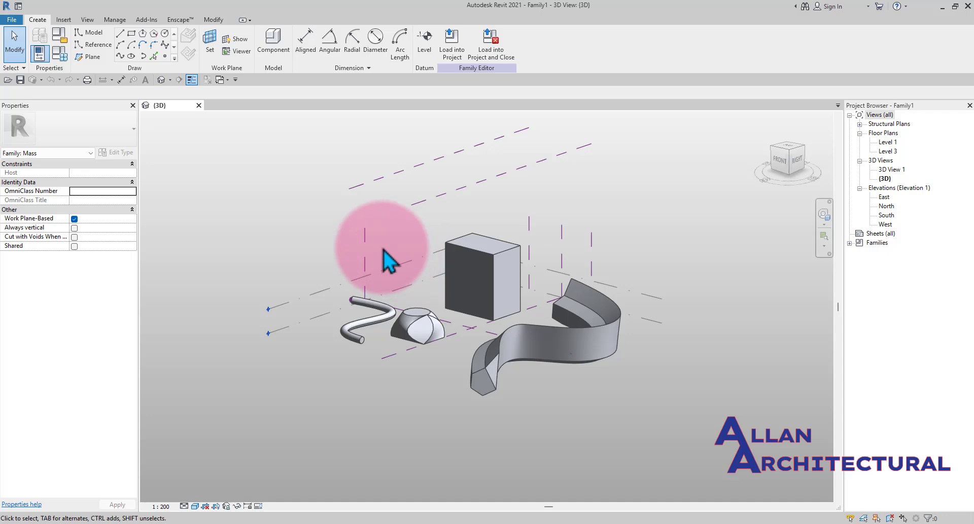
scroll(388, 233, "down", 2)
middle_click_drag(377, 237, 411, 261, "shift")
left_click(411, 262)
scroll(421, 243, "up", 2)
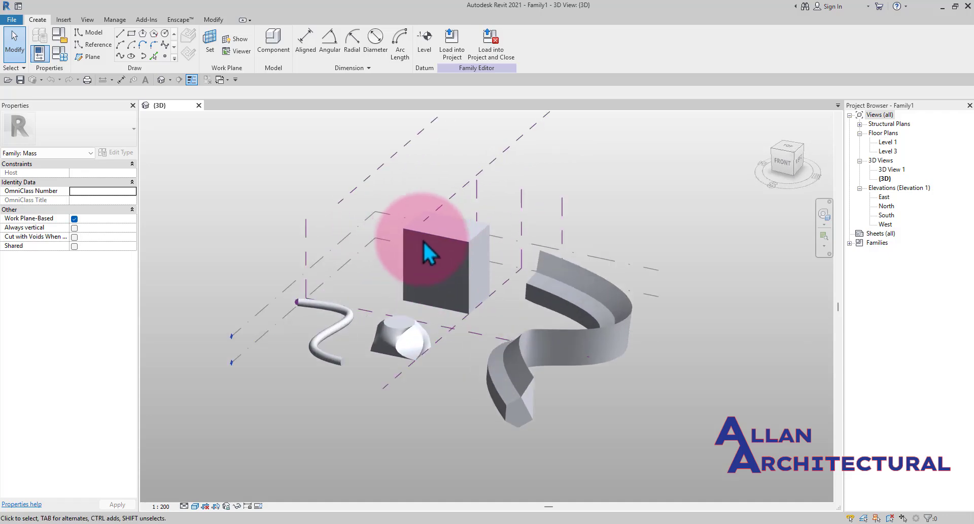
scroll(451, 237, "up", 4)
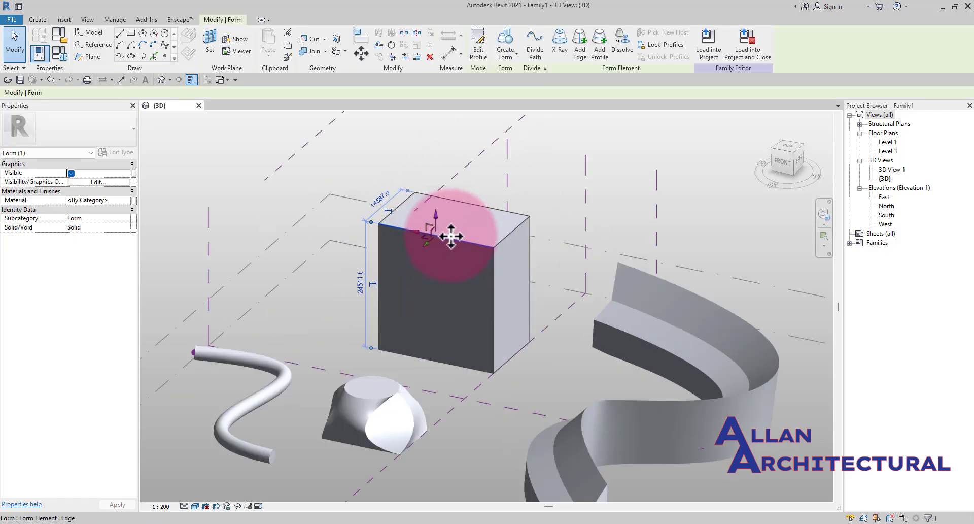
key("Escape")
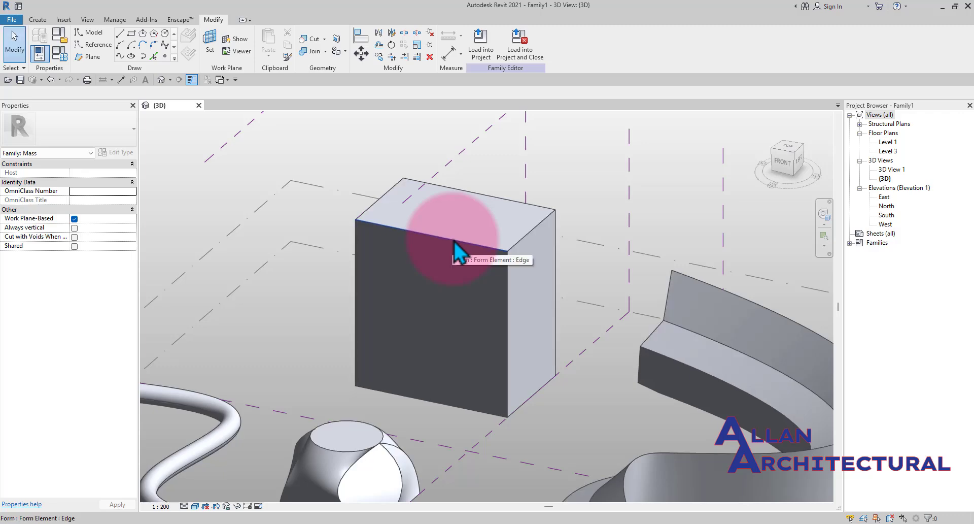
- Select everything in the view, filter the selection down to the Form category only, and delete the forms
key("Tab")
left_click(454, 241)
scroll(454, 241, "down", 5)
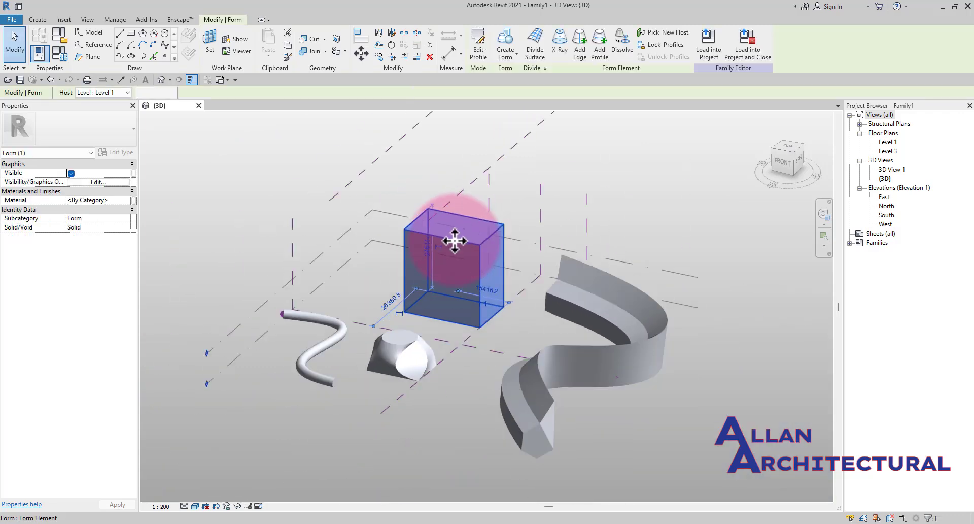
left_click_drag(750, 403, 414, 223)
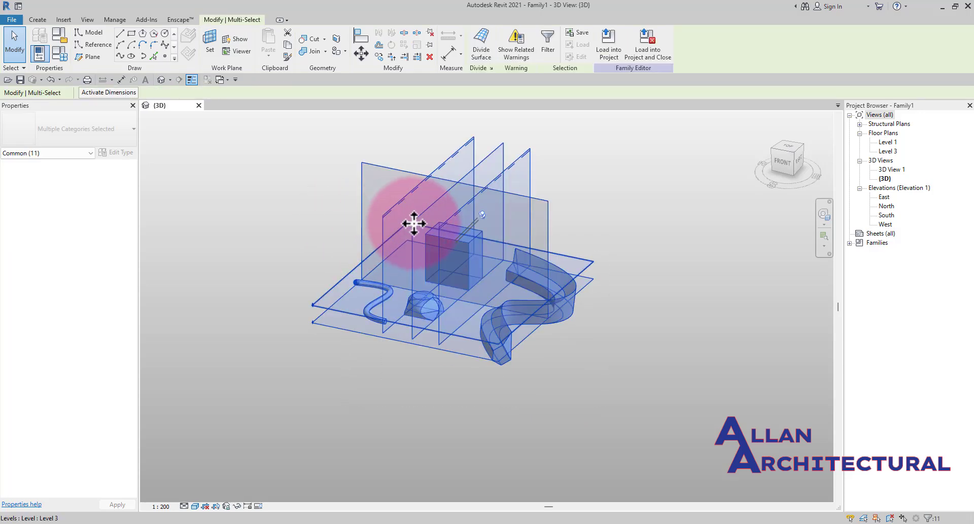
left_click(549, 53)
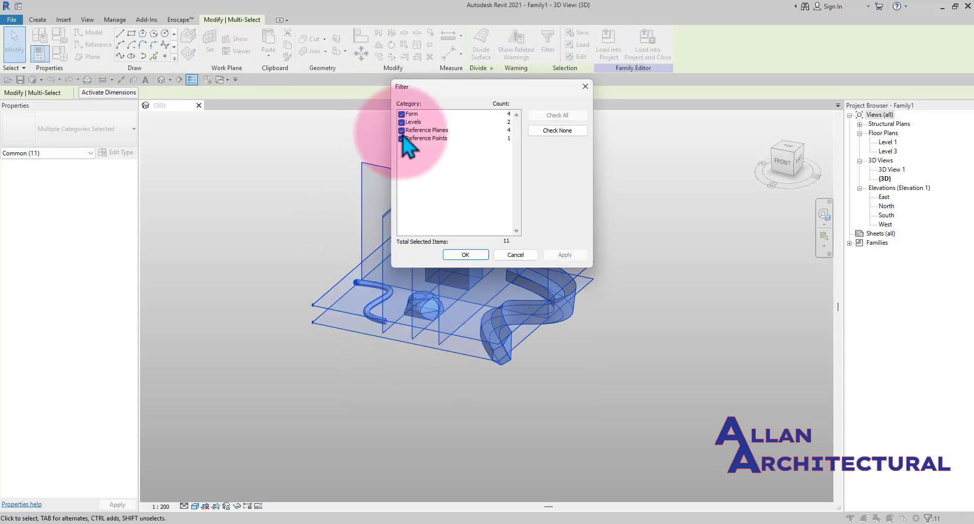
left_click(401, 130)
left_click(402, 138)
left_click(402, 122)
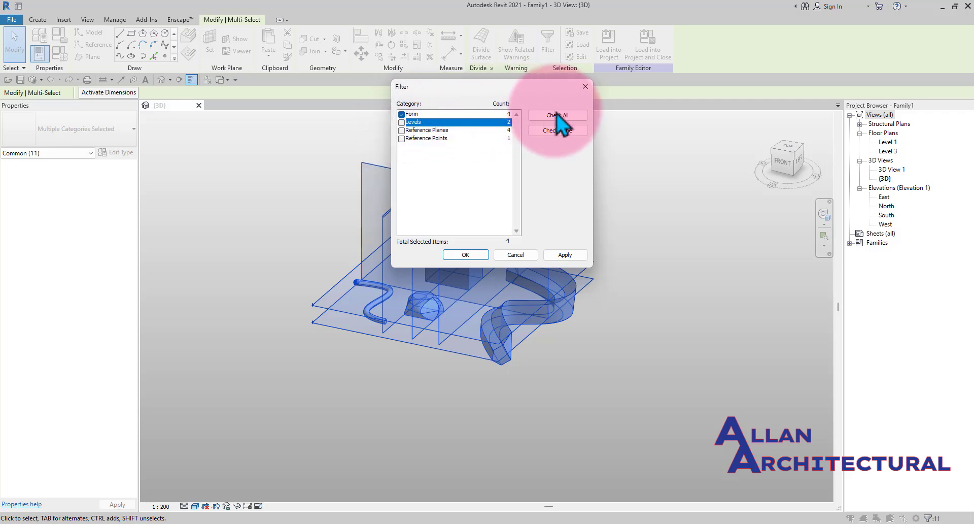
left_click(548, 256)
left_click(481, 255)
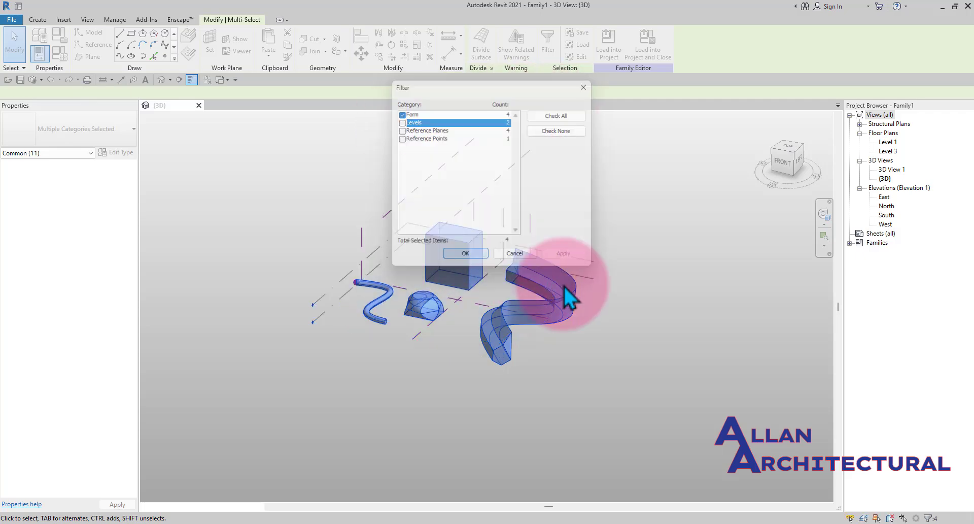
scroll(385, 274, "up", 3)
scroll(518, 263, "up", 1)
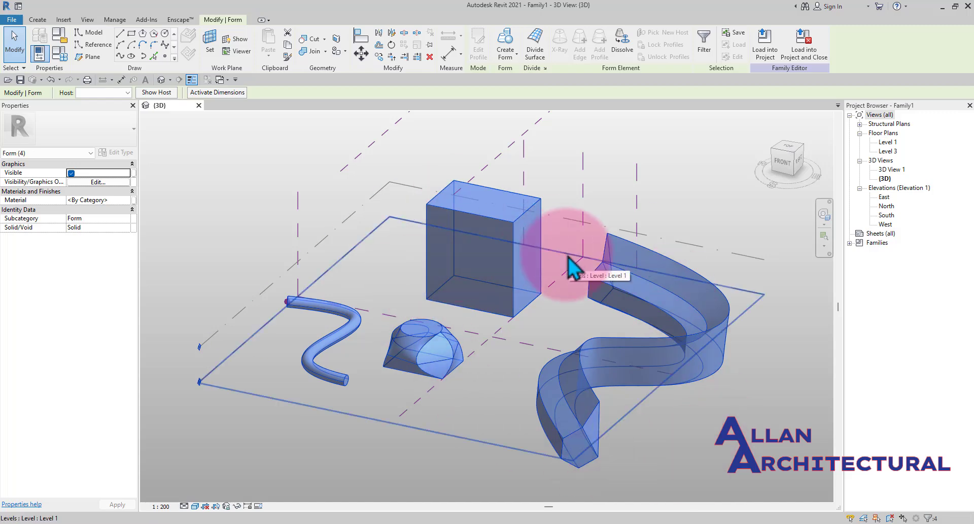
key("Delete")
- Zoom in on the leftover reference point near the origin and delete it
scroll(374, 256, "up", 5)
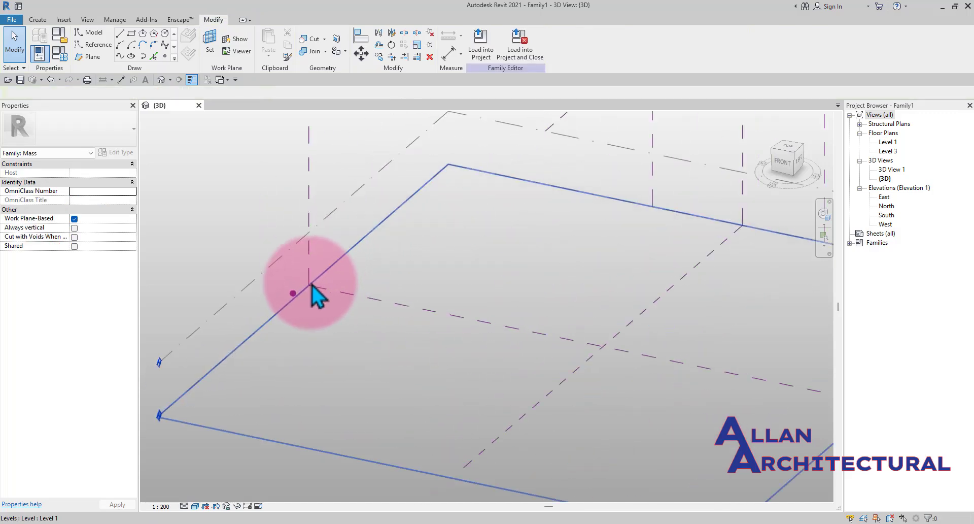
scroll(305, 297, "up", 3)
left_click(295, 295)
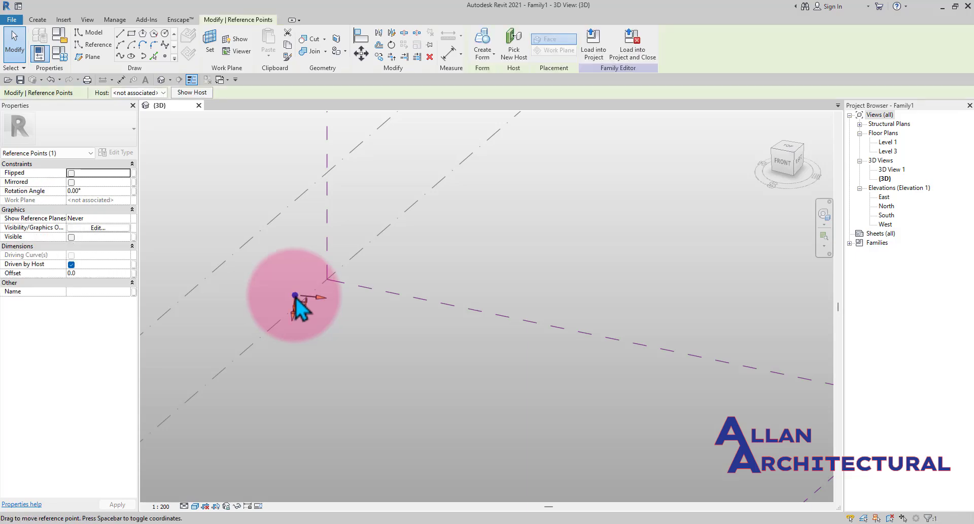
right_click(296, 296)
left_click(386, 158)
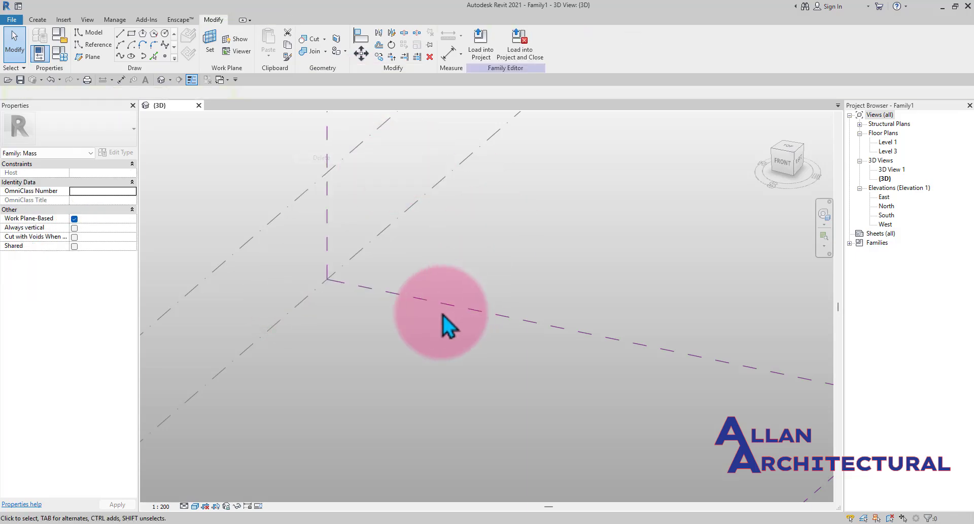
- Orbit and zoom the 3D view to inspect the remaining levels and reference planes
scroll(443, 315, "down", 5)
middle_click_drag(470, 396, 474, 370)
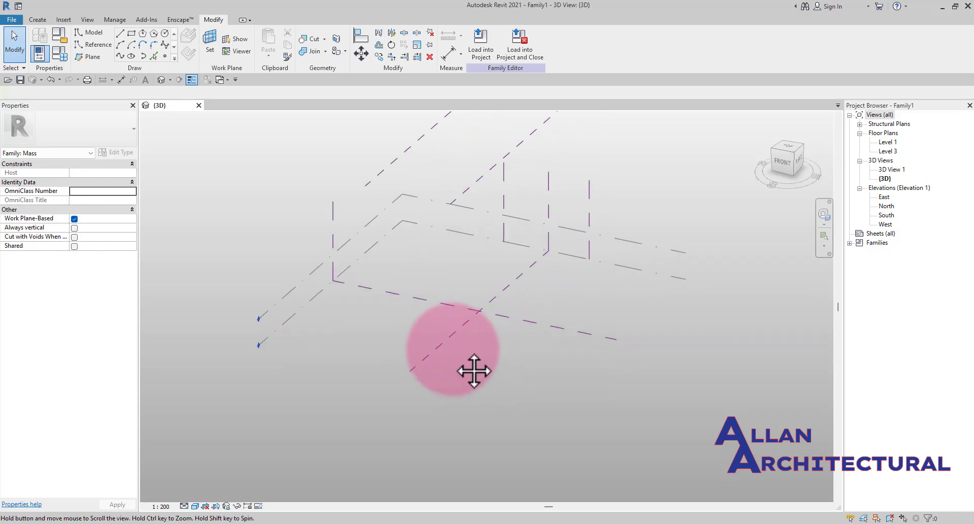
scroll(472, 368, "up", 1)
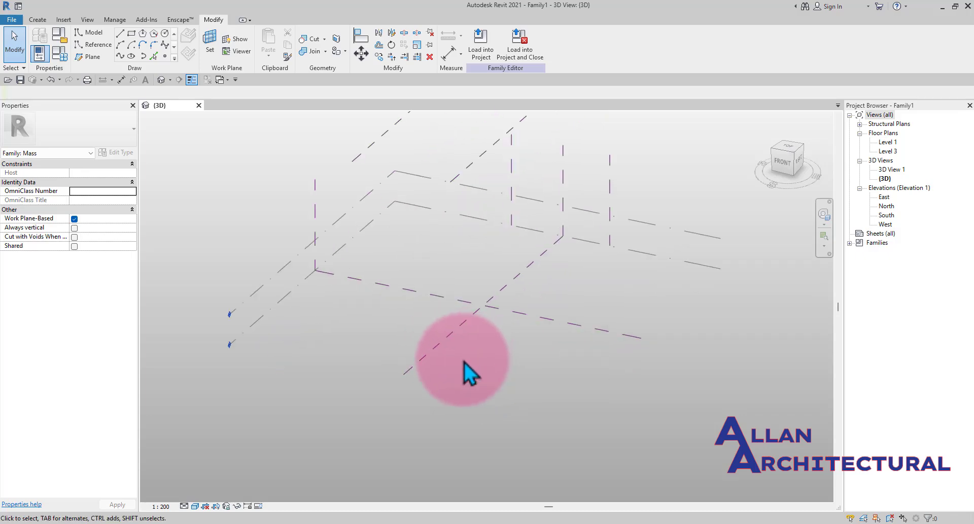
scroll(469, 365, "down", 3)
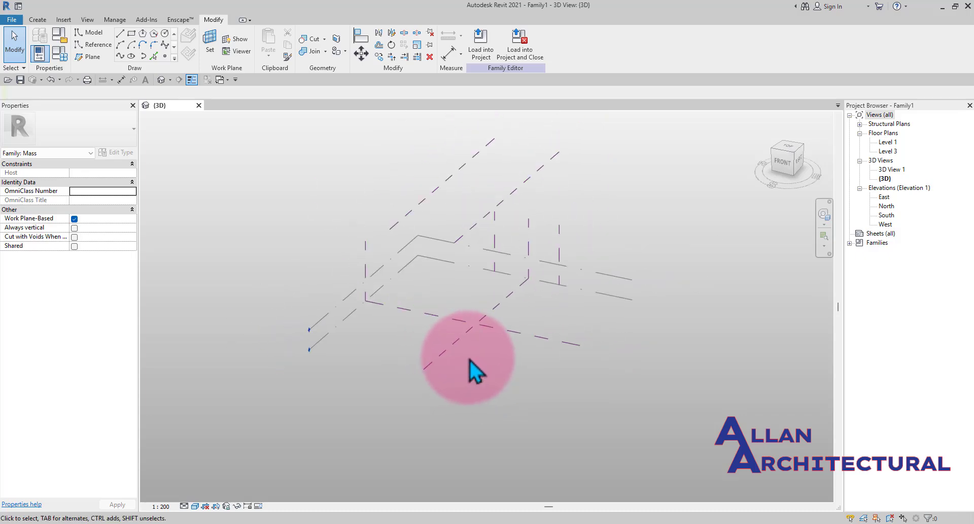
middle_click_drag(567, 358, 464, 358, "shift")
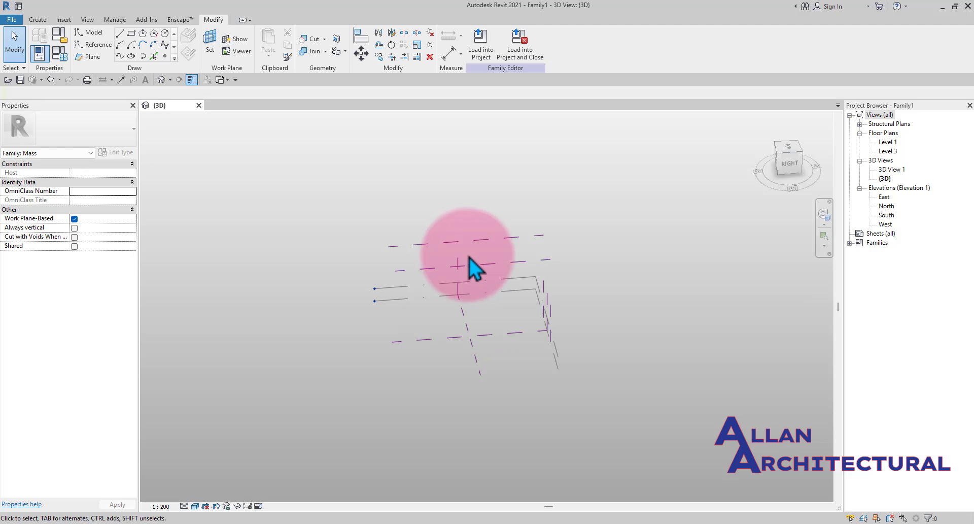
middle_click_drag(474, 279, 446, 271, "shift")
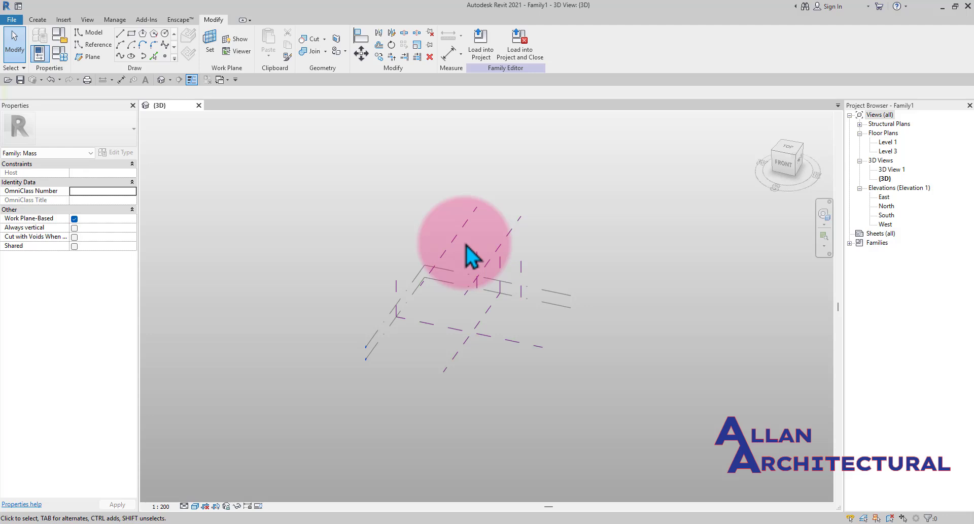
scroll(644, 242, "up", 1)
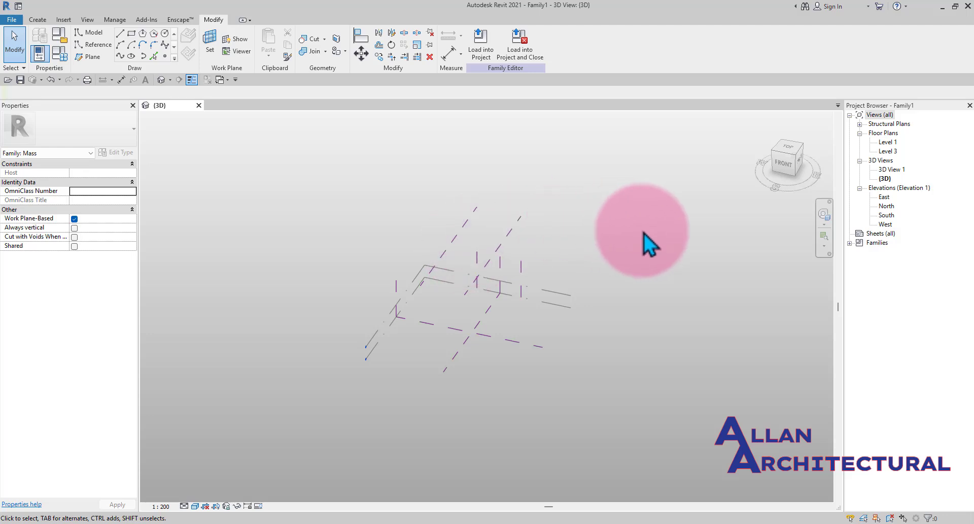
middle_click_drag(645, 241, 603, 242)
middle_click_drag(529, 241, 453, 238, "shift")
scroll(801, 195, "up", 1)
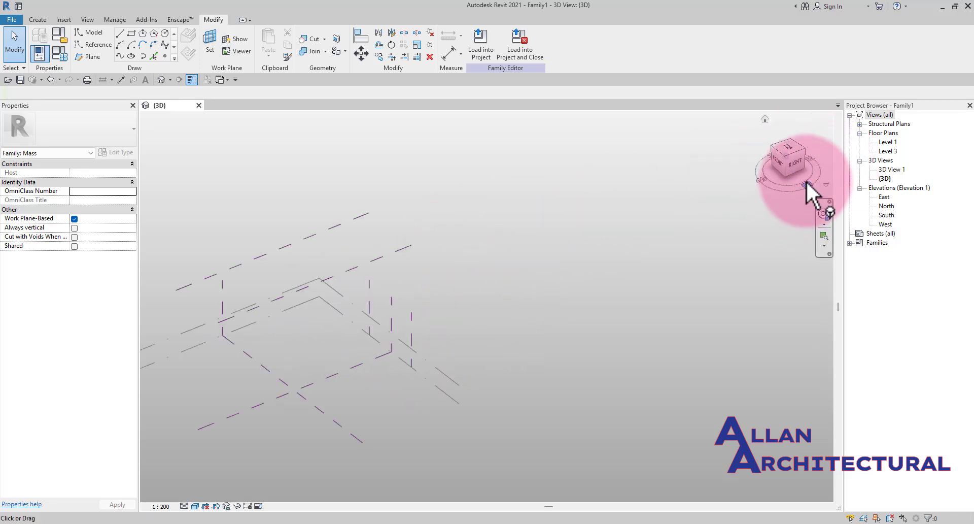
- Open the East elevation to check the levels, then return to the 3D view and orbit it
double_click(885, 197)
scroll(452, 324, "down", 5)
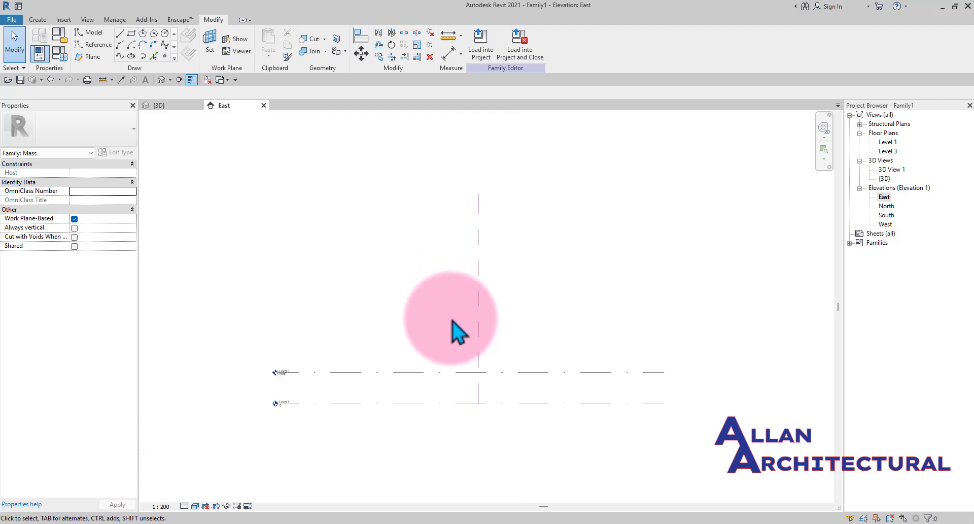
middle_click_drag(465, 377, 456, 342)
scroll(450, 335, "up", 2)
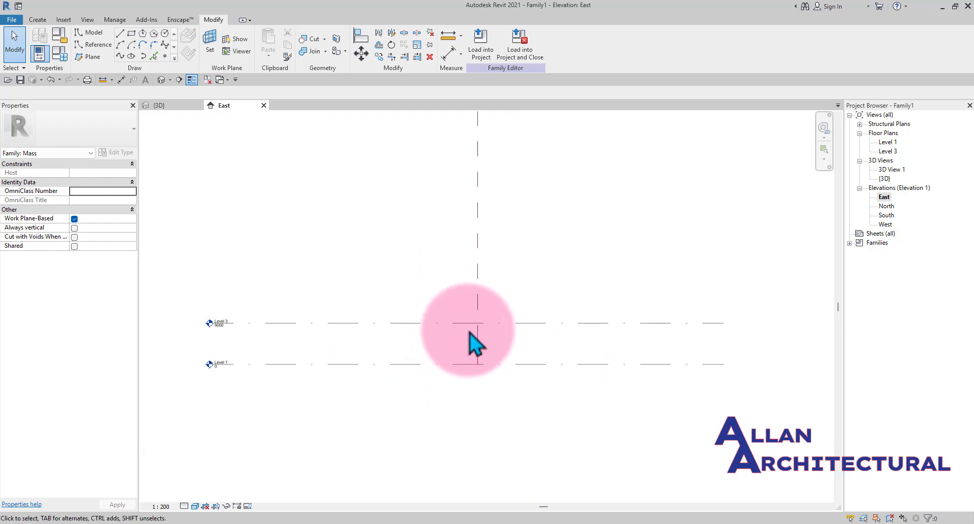
left_click(167, 105)
middle_click_drag(326, 294, 348, 305)
scroll(405, 300, "up", 3)
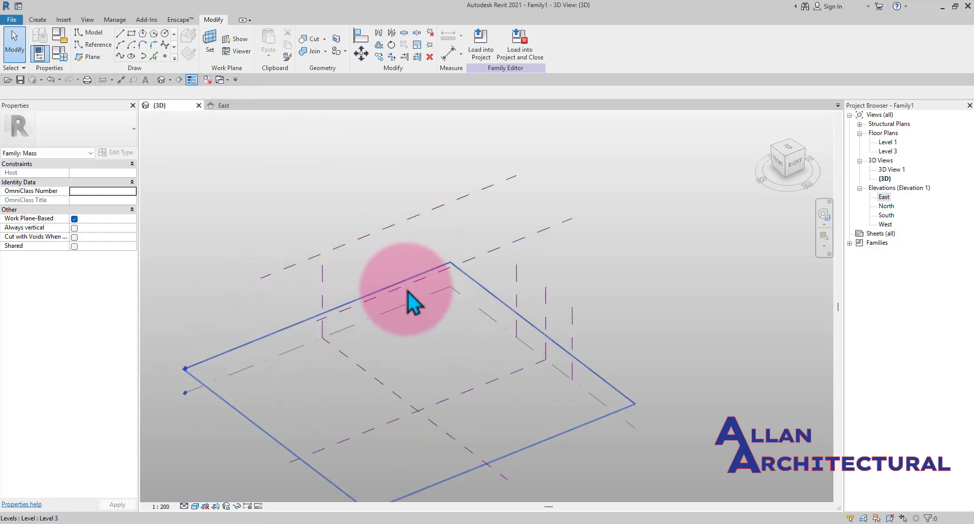
- Orbit the 3D view and select reference plane 1 to inspect its properties
scroll(507, 303, "down", 3)
middle_click_drag(577, 307, 594, 293, "shift")
left_click(464, 276)
scroll(435, 427, "up", 2)
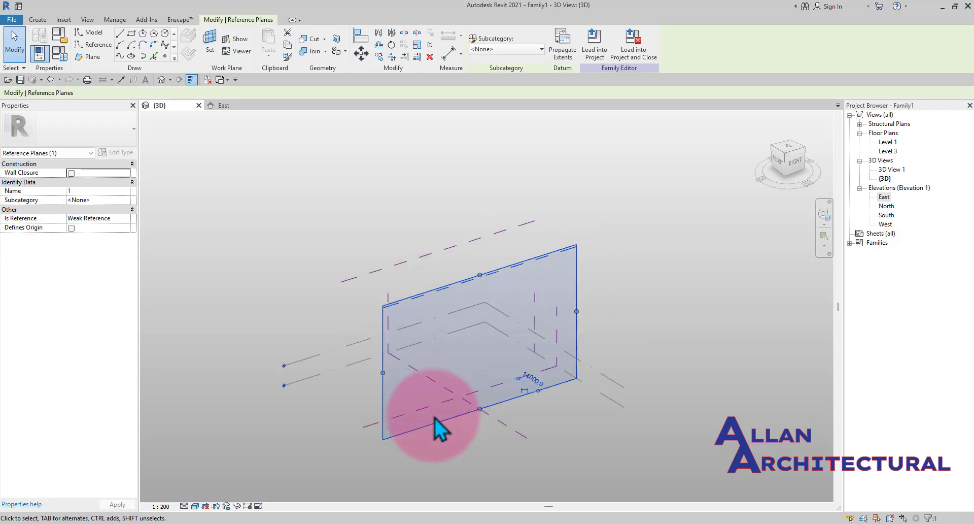
middle_click_drag(435, 426, 432, 355)
scroll(414, 371, "up", 1)
left_click(368, 363)
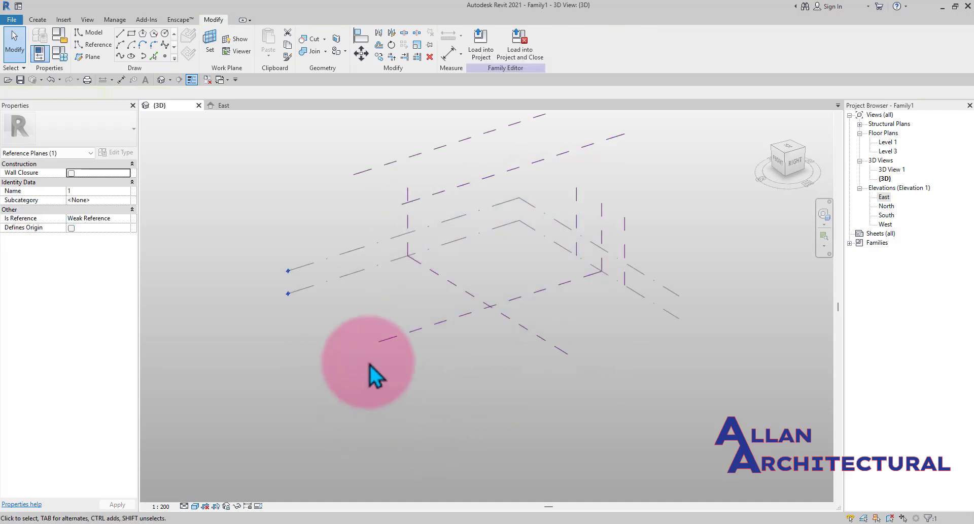
left_click(389, 344)
scroll(383, 354, "down", 1)
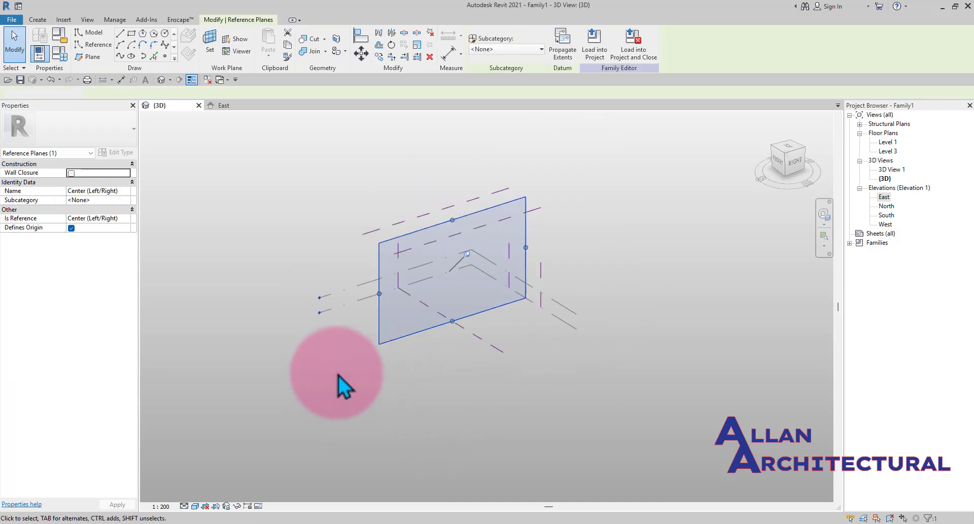
- Select the Center (Left/Right) reference plane and reference plane 1 in turn to review their properties
left_click(379, 226)
left_click(413, 364)
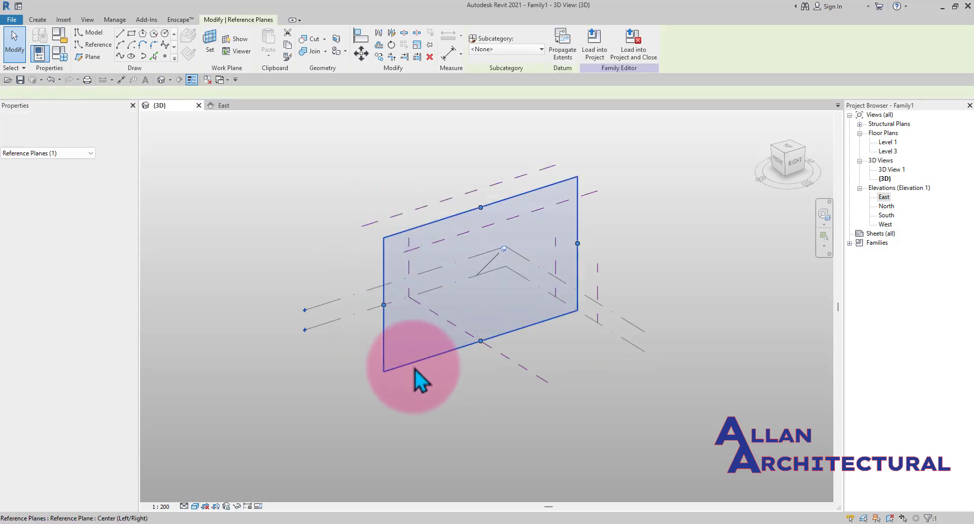
middle_click_drag(567, 298, 632, 287, "shift")
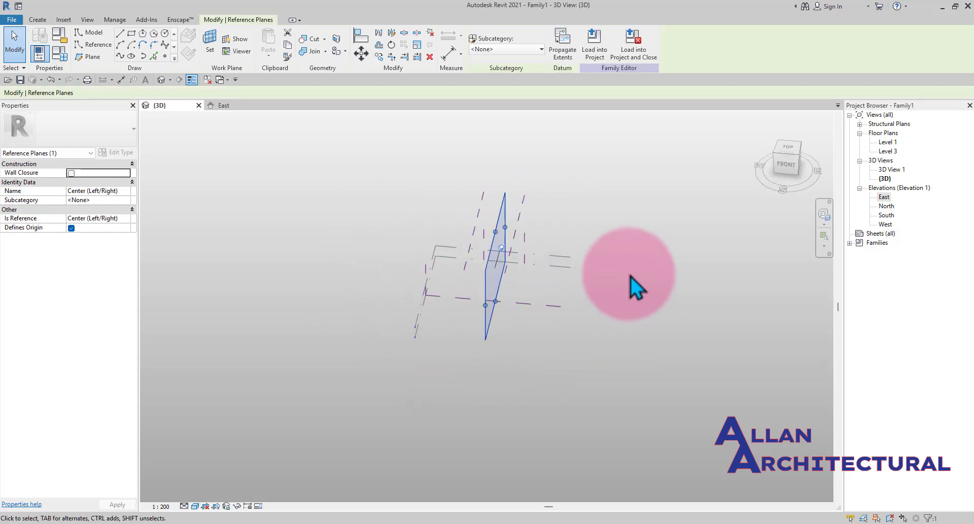
left_click(655, 274)
scroll(539, 254, "up", 2)
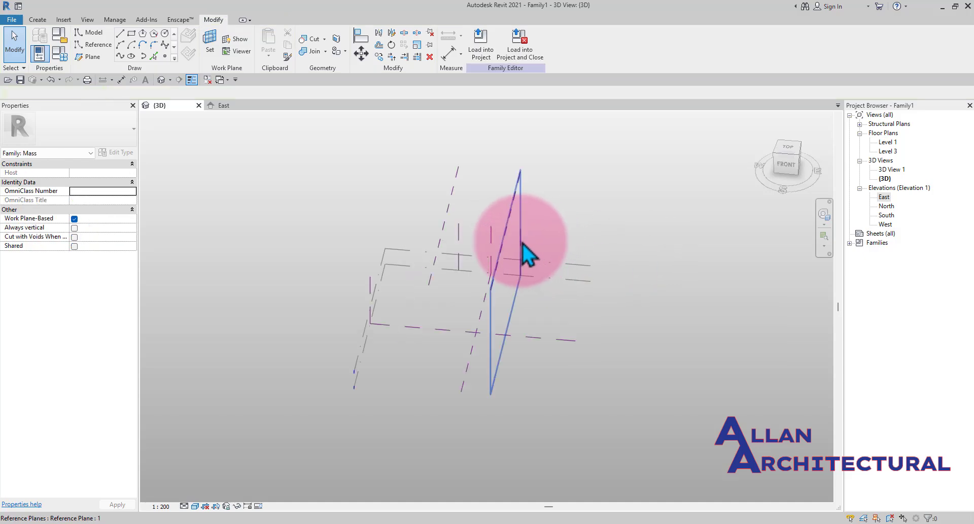
left_click(522, 248)
middle_click_drag(701, 351, 572, 305, "shift")
scroll(570, 260, "up", 2)
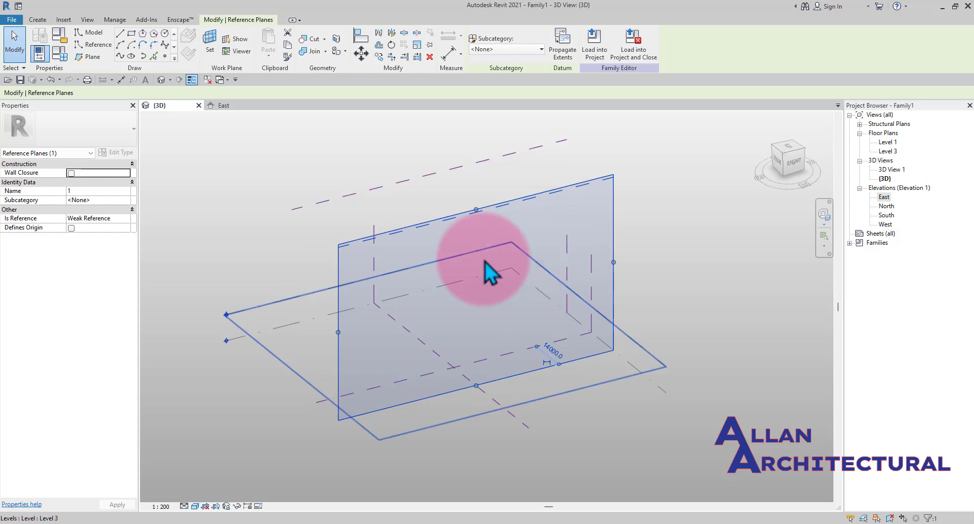
left_click(733, 246)
- Switch through the East elevation and 3D view and open the Level 1 floor plan to view the reference planes
left_click(219, 105)
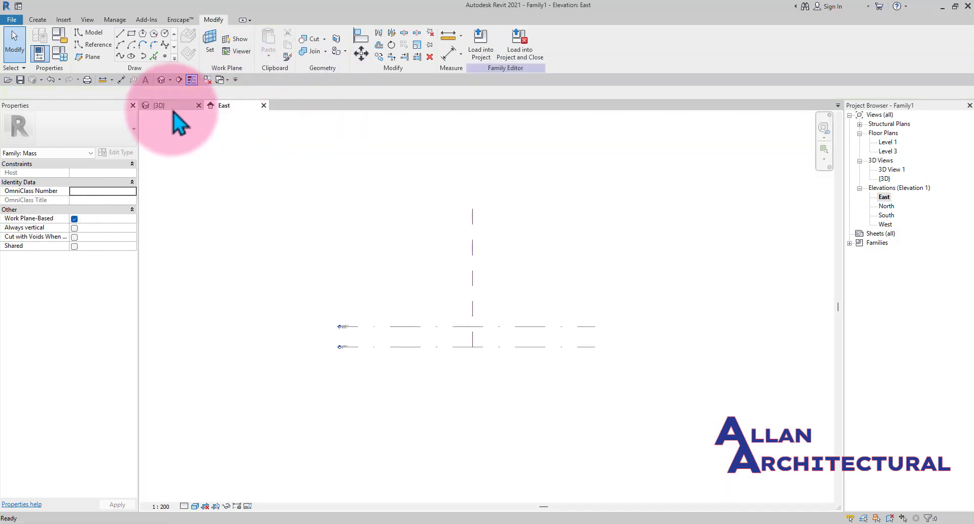
left_click(159, 105)
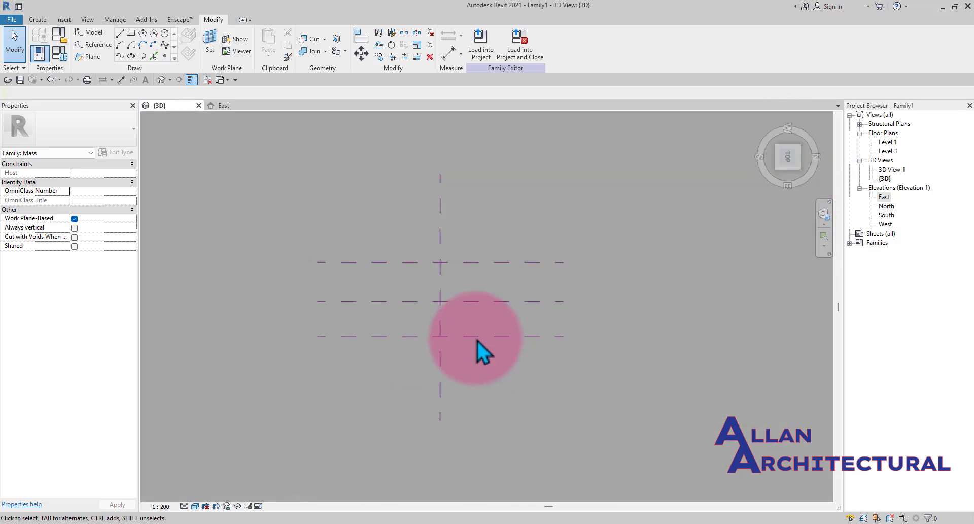
left_click(483, 347)
left_click(683, 338)
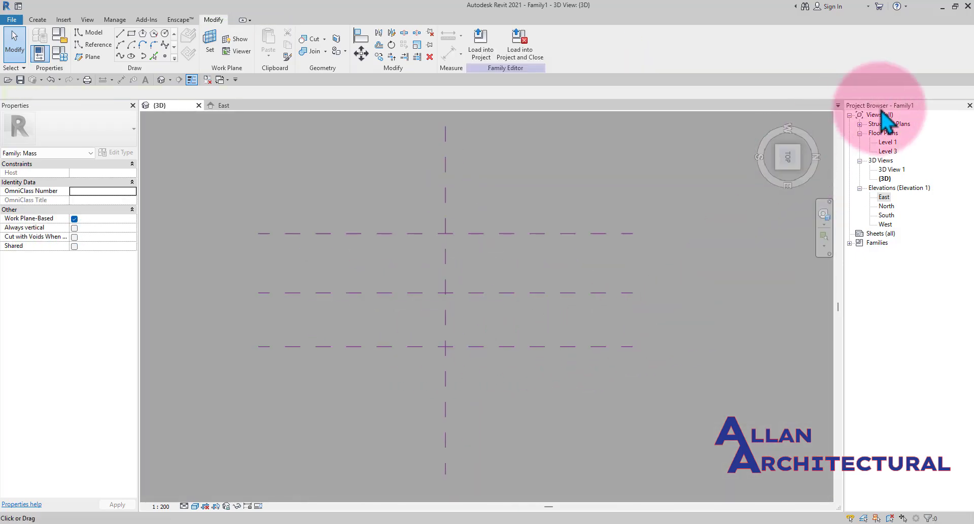
double_click(888, 143)
left_click(500, 302)
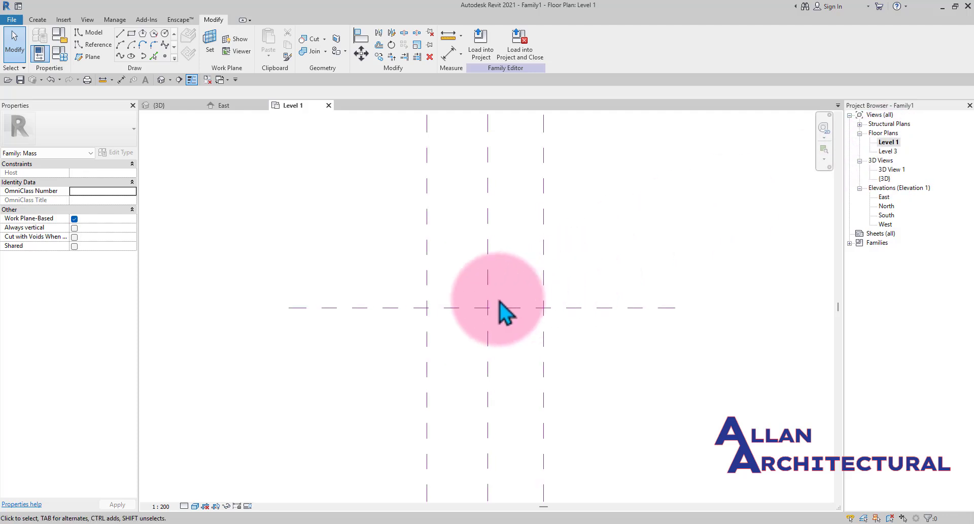
scroll(550, 292, "up", 2)
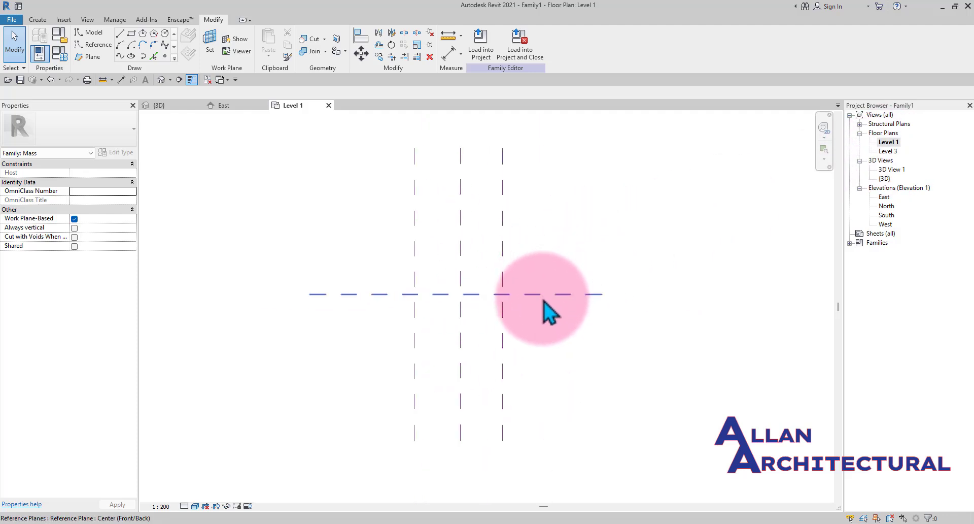
scroll(354, 246, "down", 2)
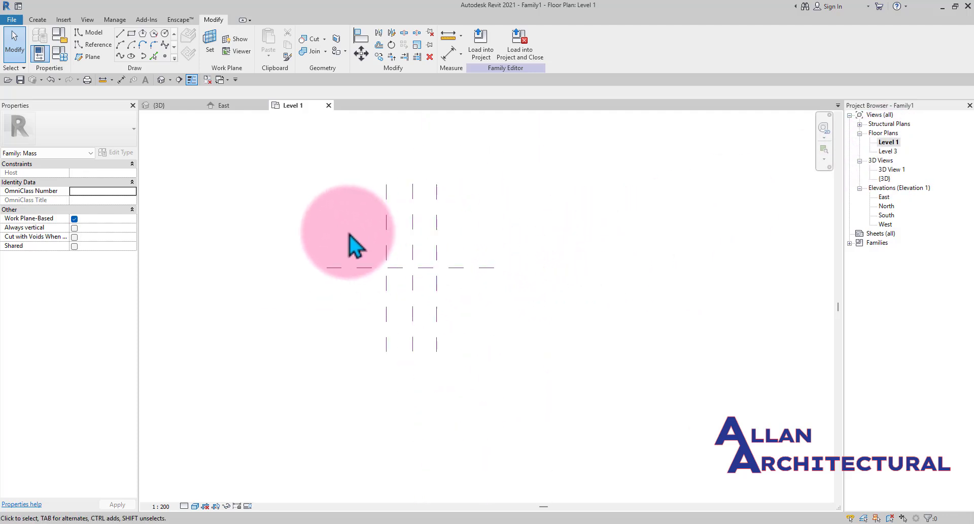
- Orbit the 3D view and select reference planes 1 and 2 to examine their extents and positions
left_click(177, 107)
middle_click_drag(454, 250, 425, 236, "shift")
left_click(488, 279)
left_click_drag(432, 228, 496, 341)
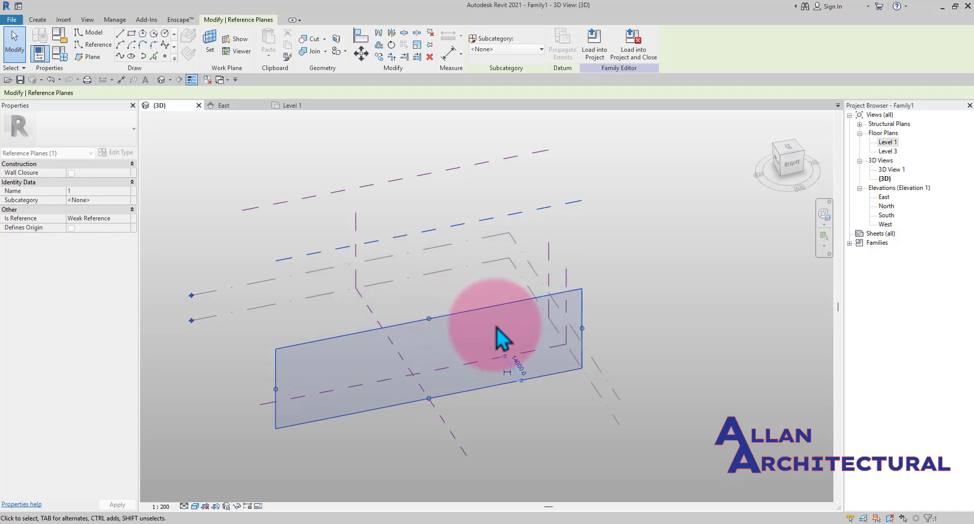
left_click(492, 244)
middle_click_drag(492, 243, 440, 208, "shift")
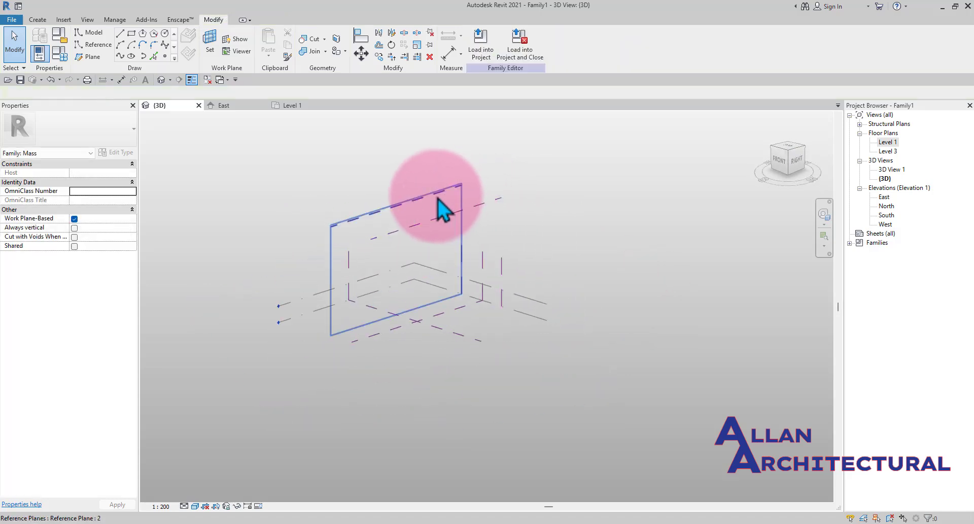
scroll(415, 210, "up", 1)
left_click(400, 203)
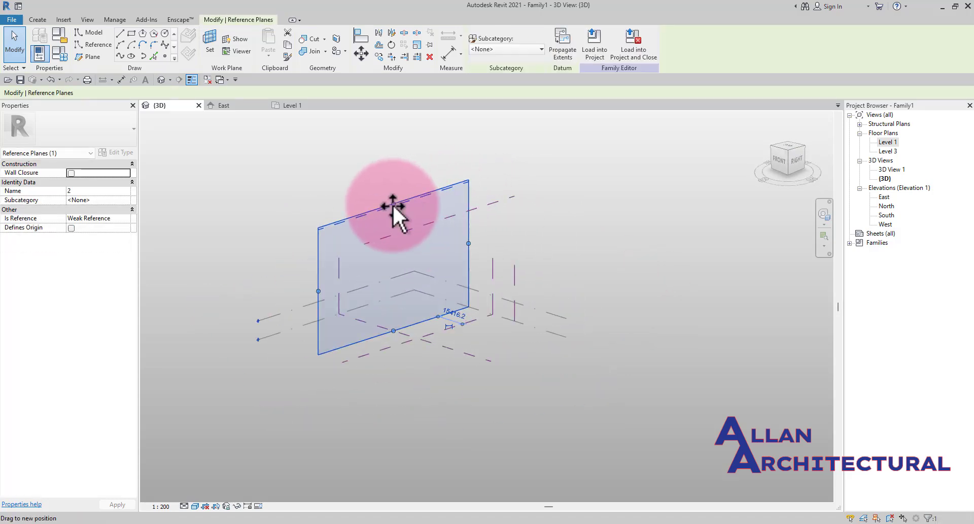
left_click_drag(393, 204, 394, 265)
left_click(602, 276)
middle_click_drag(601, 277, 747, 320, "shift")
scroll(407, 241, "up", 2)
left_click(430, 312)
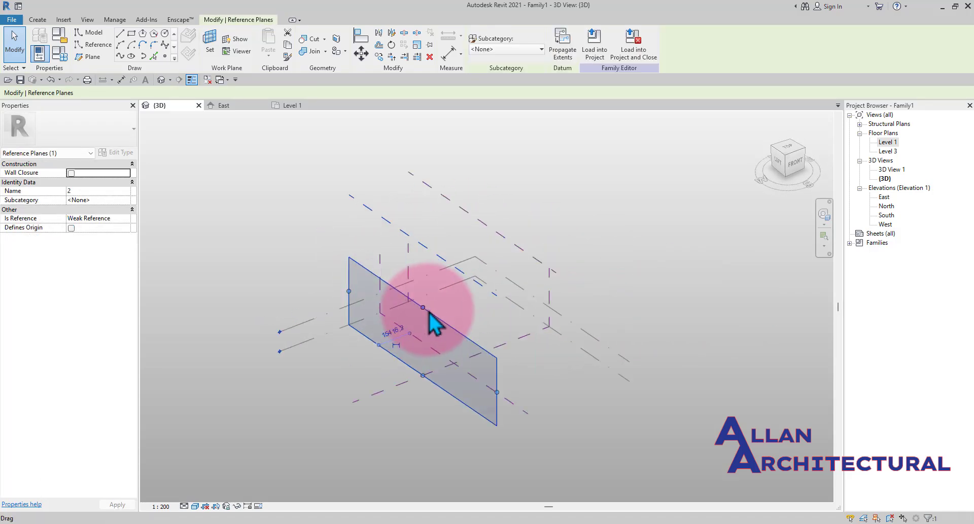
left_click_drag(419, 307, 421, 292)
left_click(412, 198)
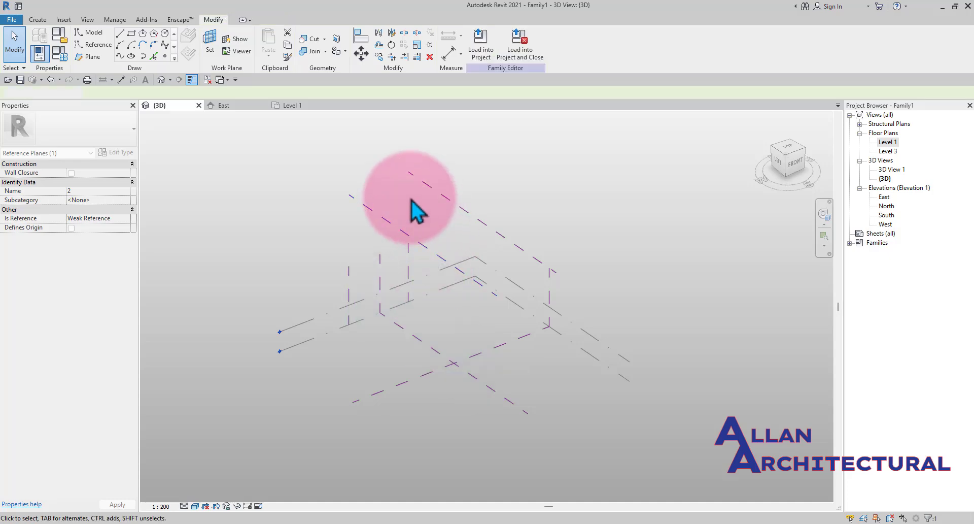
scroll(412, 198, "down", 3)
middle_click_drag(496, 218, 447, 222, "shift")
- In the Level 1 floor plan, select reference plane 1 and examine its spacing from the center plane
left_click(293, 112)
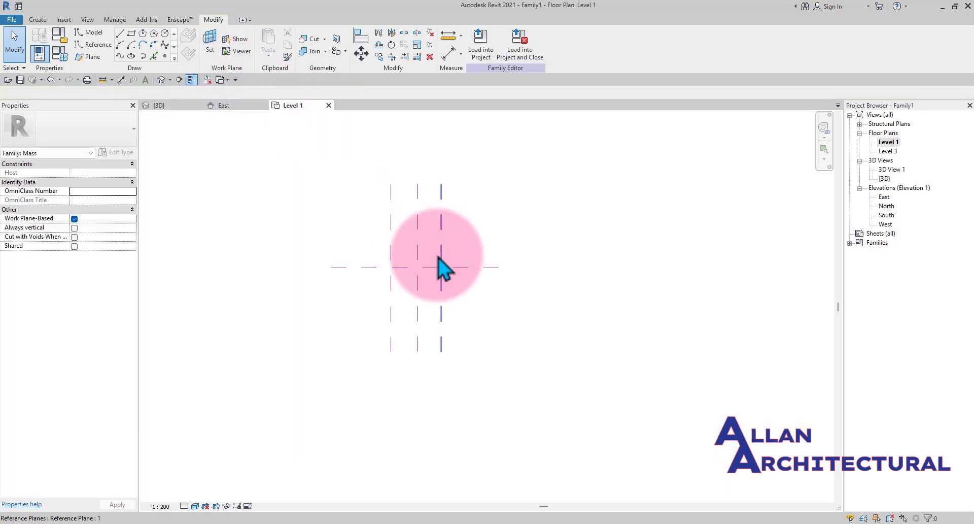
scroll(421, 272, "up", 3)
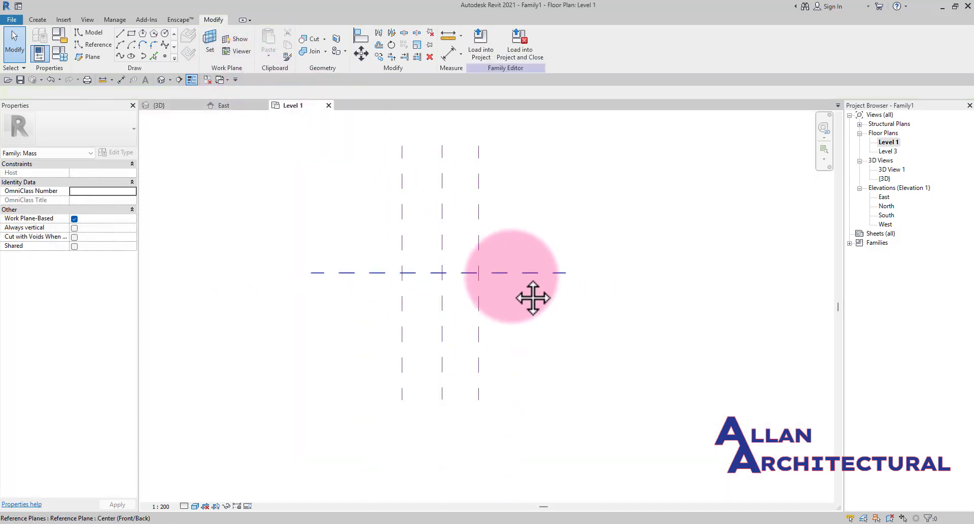
scroll(440, 297, "up", 2)
scroll(510, 264, "down", 2)
middle_click_drag(497, 275, 478, 279)
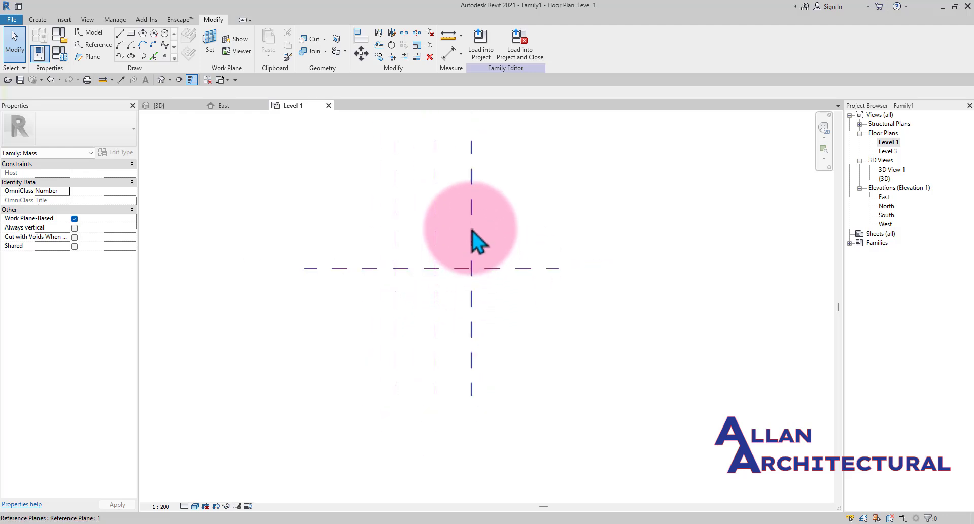
left_click(473, 227)
scroll(459, 400, "up", 3)
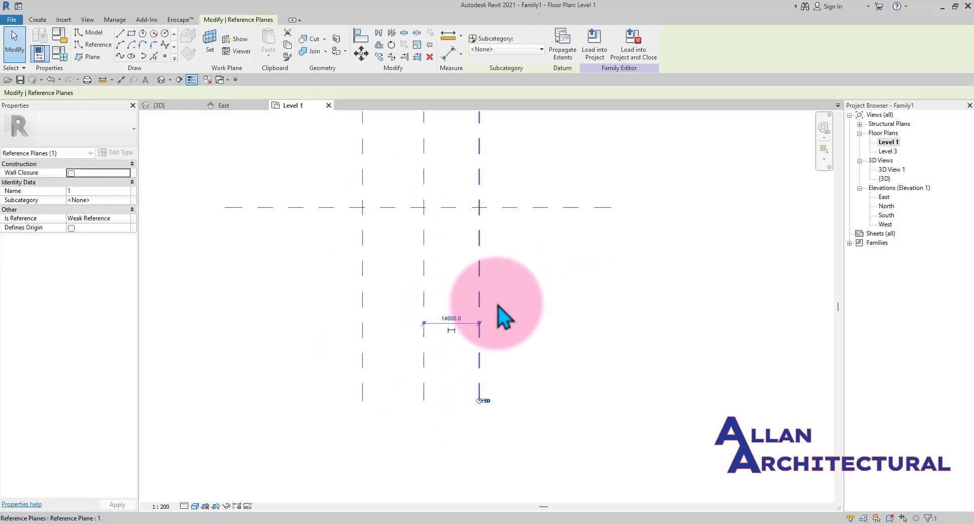
scroll(498, 308, "down", 1)
middle_click_drag(496, 320, 477, 429)
scroll(462, 195, "up", 7)
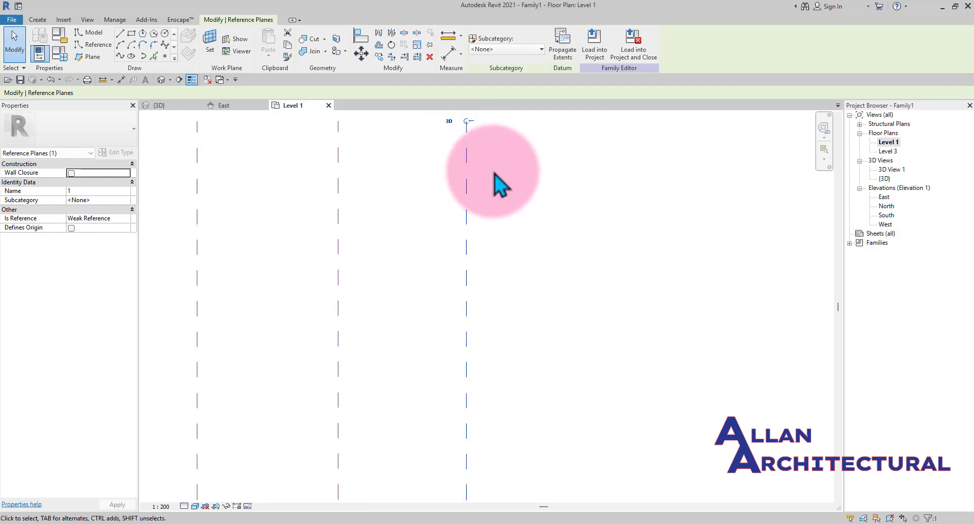
scroll(490, 174, "down", 3)
middle_click_drag(482, 165, 483, 176)
scroll(394, 173, "down", 2)
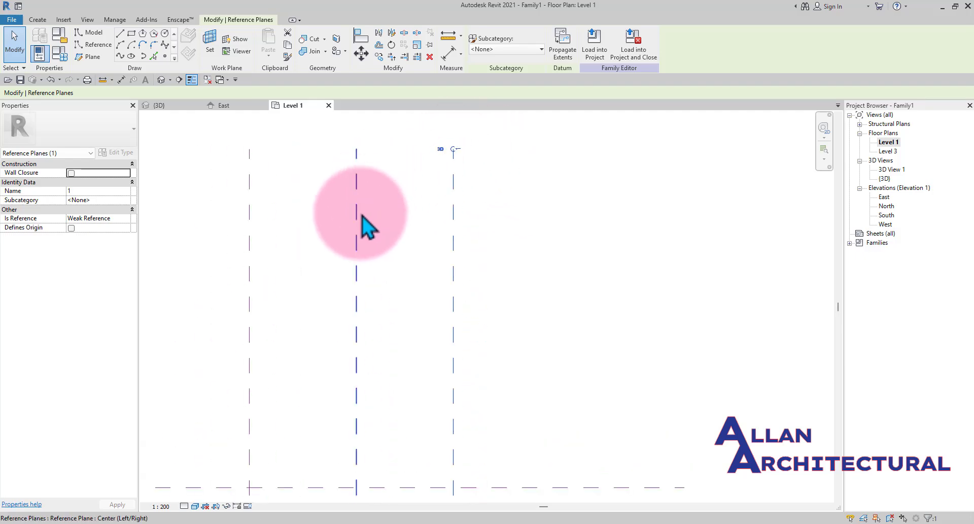
left_click(362, 215)
left_click(248, 219)
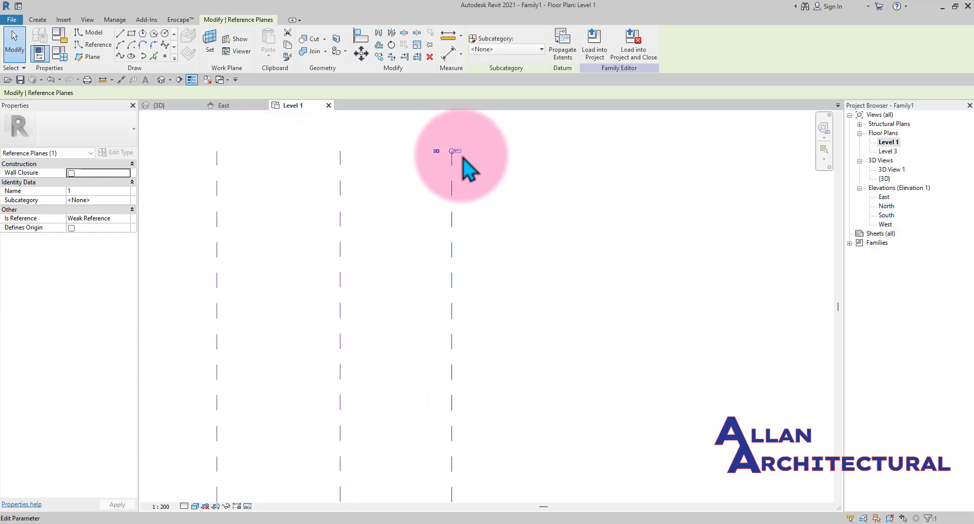
scroll(476, 197, "down", 2)
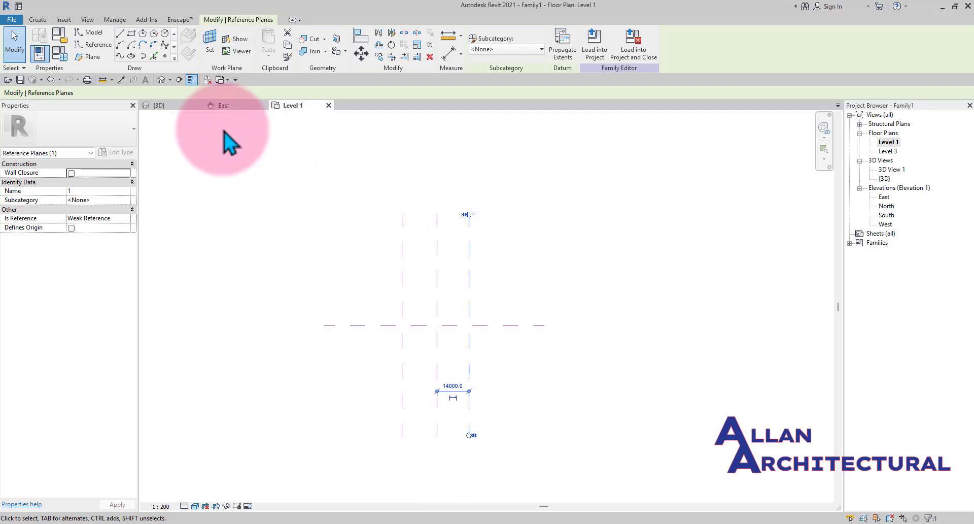
- Compare the reference planes across the 3D view and Level 1 plan, and open the East elevation
left_click(164, 106)
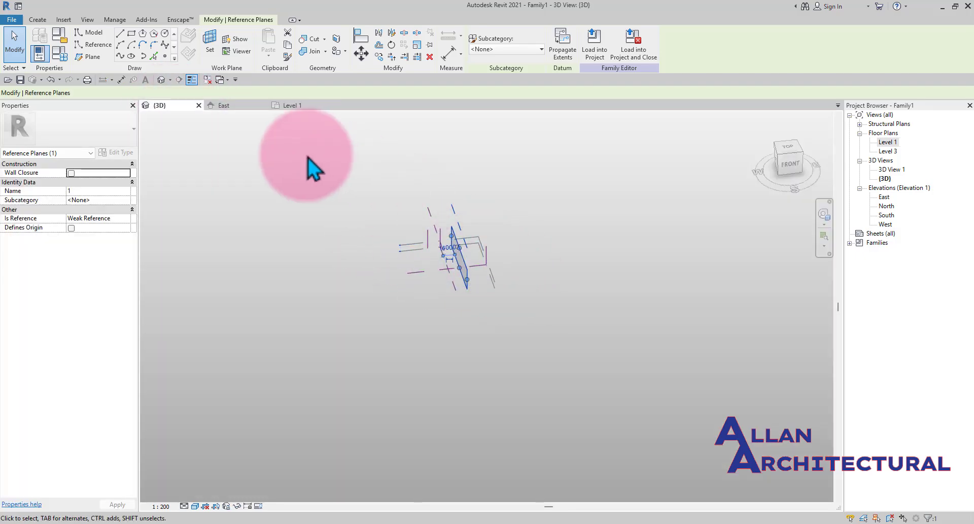
middle_click_drag(311, 169, 344, 224, "shift")
left_click(292, 107)
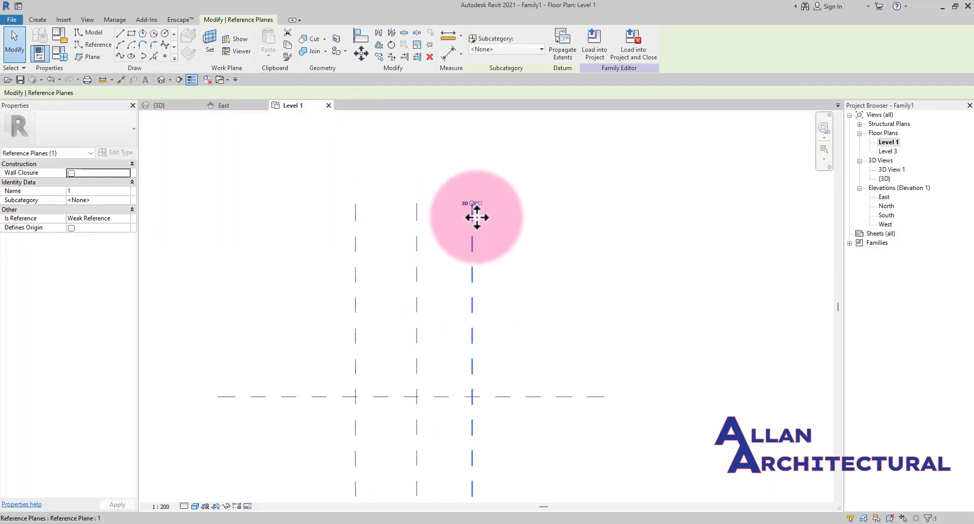
left_click(178, 106)
middle_click_drag(548, 297, 567, 365, "shift")
scroll(519, 264, "up", 4)
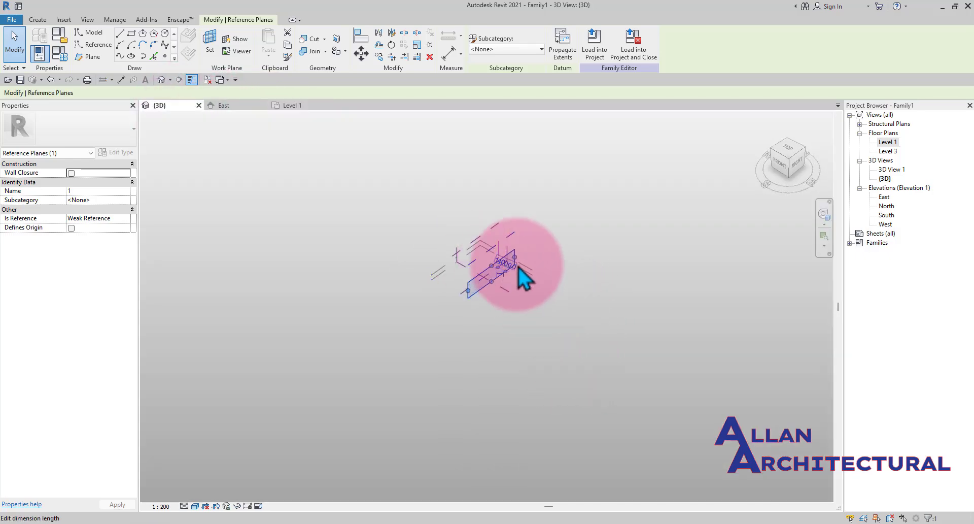
double_click(885, 197)
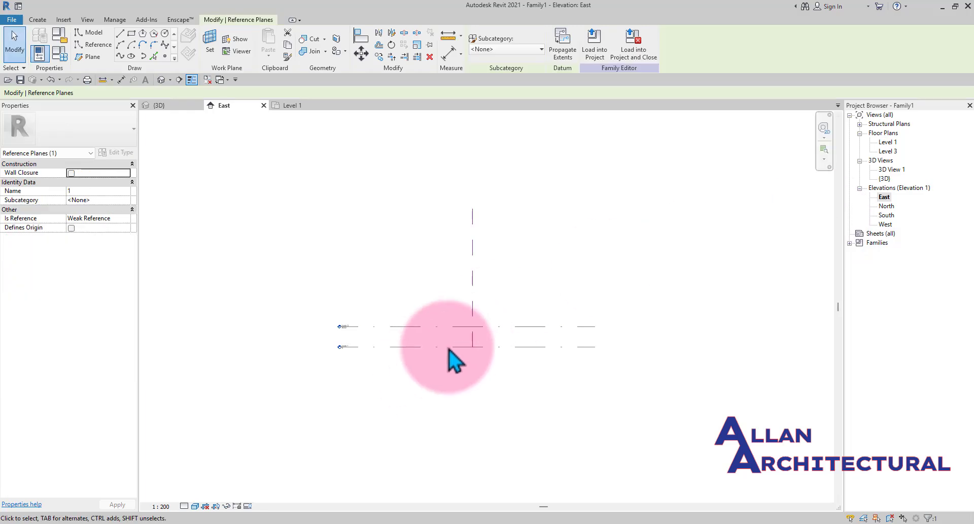
scroll(442, 307, "down", 3)
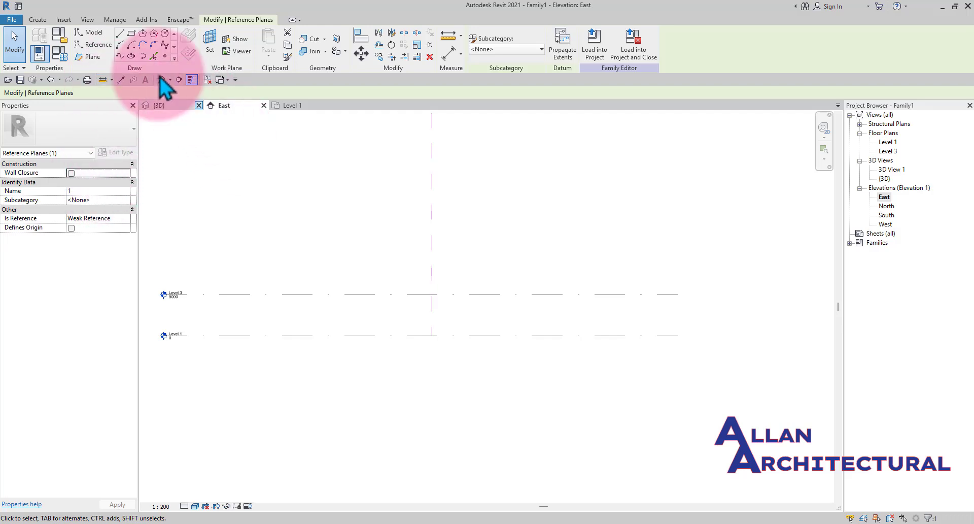
- Start the Spline Through Points tool, set the placement plane to Reference Plane 1, and draw a wavy spline across the East elevation around Level 3
left_click(120, 55)
scroll(359, 331, "up", 2)
middle_click_drag(389, 308, 334, 333)
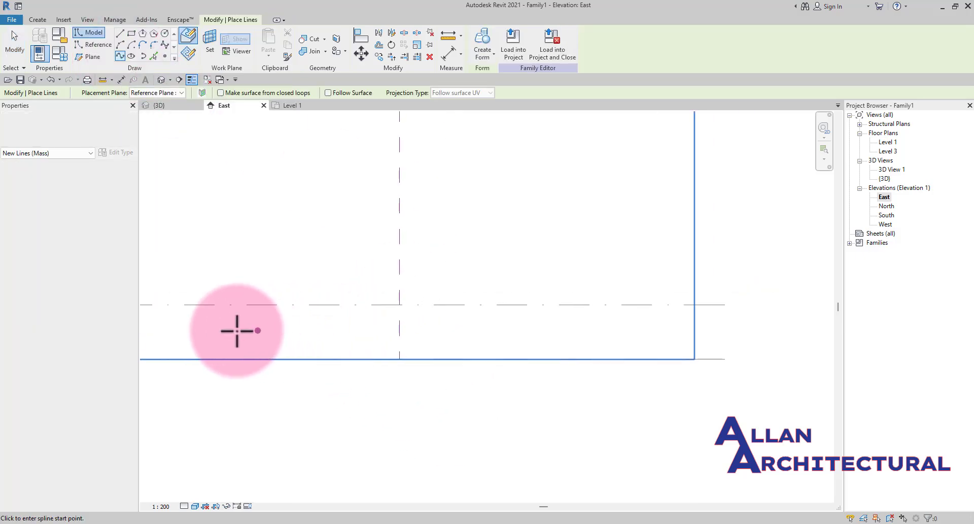
scroll(237, 330, "up", 1)
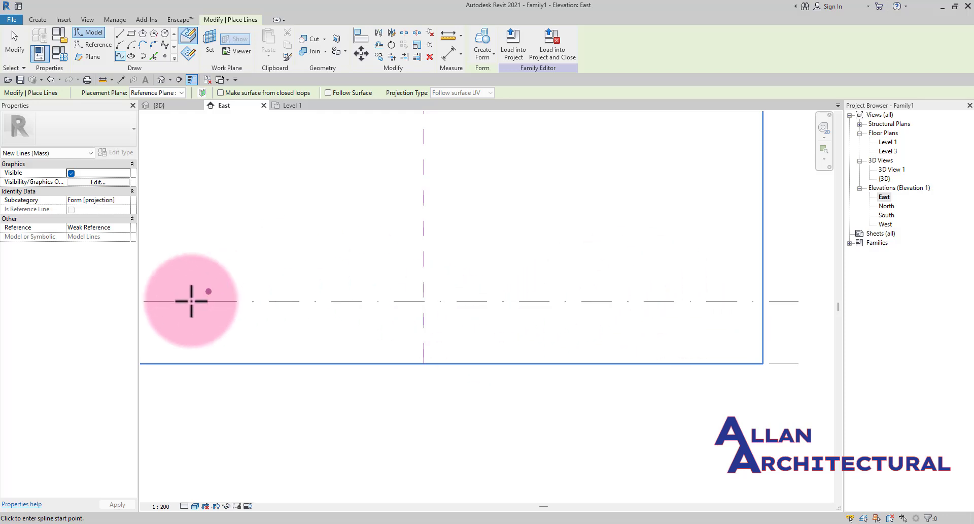
middle_click_drag(191, 299, 275, 295)
middle_click_drag(294, 214, 282, 243)
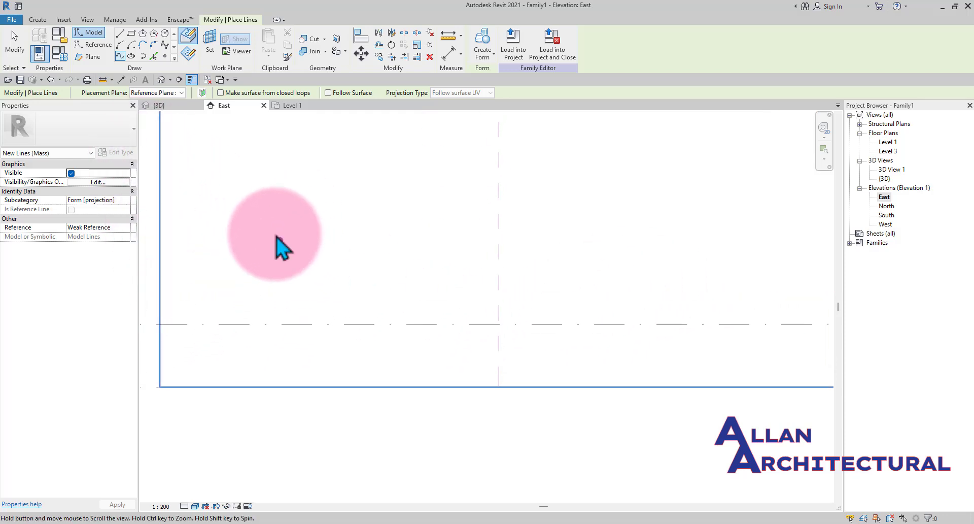
left_click(168, 94)
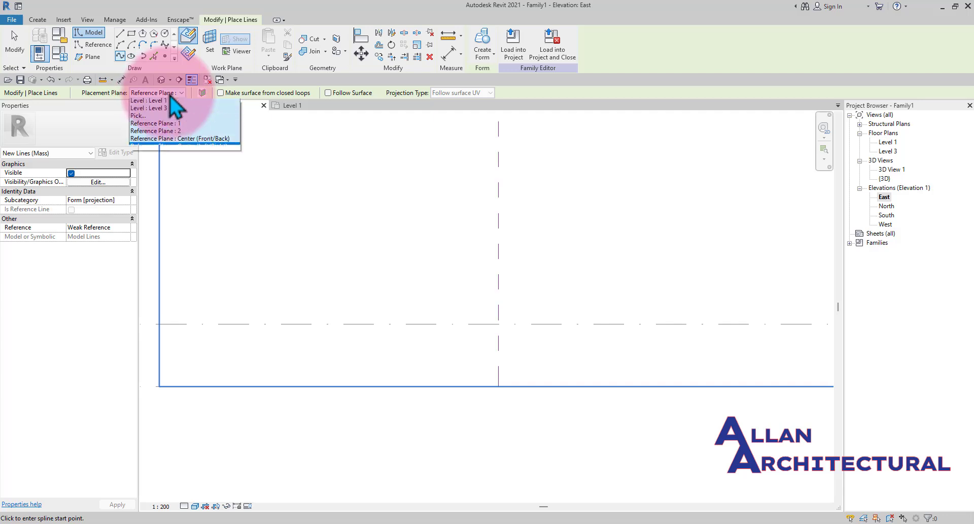
left_click(170, 128)
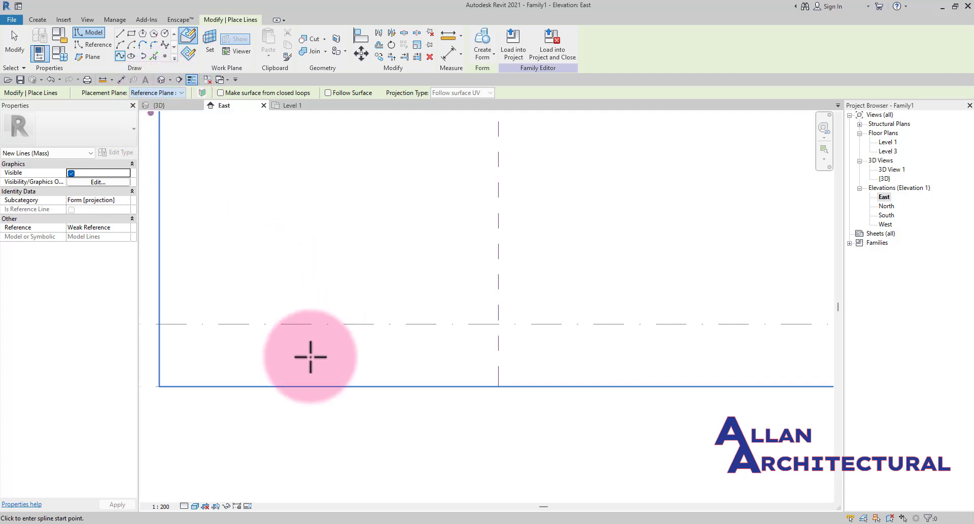
middle_click_drag(293, 366, 288, 343)
scroll(257, 349, "down", 1)
left_click(254, 348)
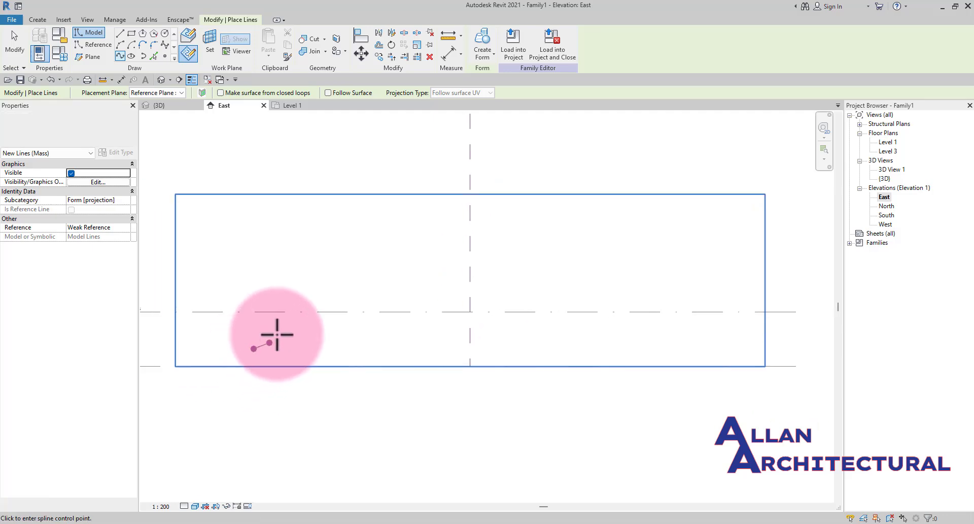
left_click(342, 291)
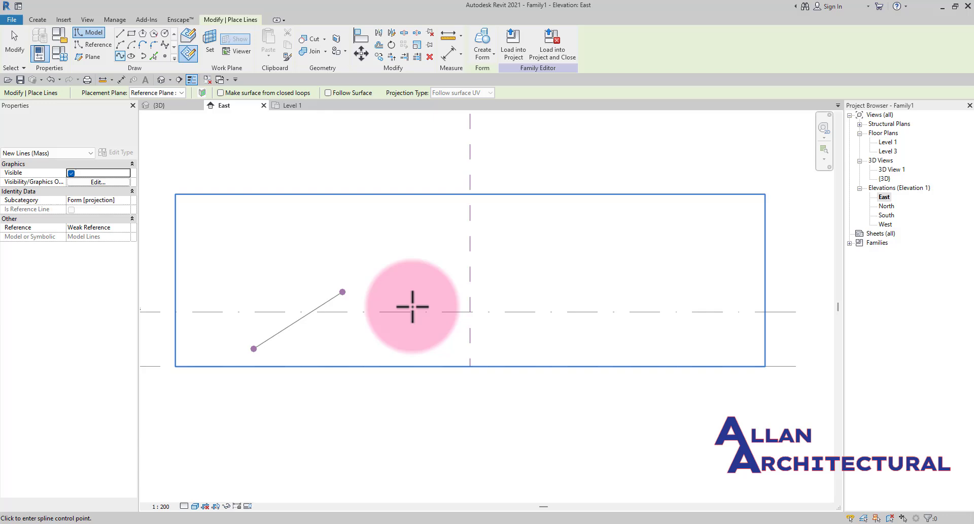
left_click(447, 337)
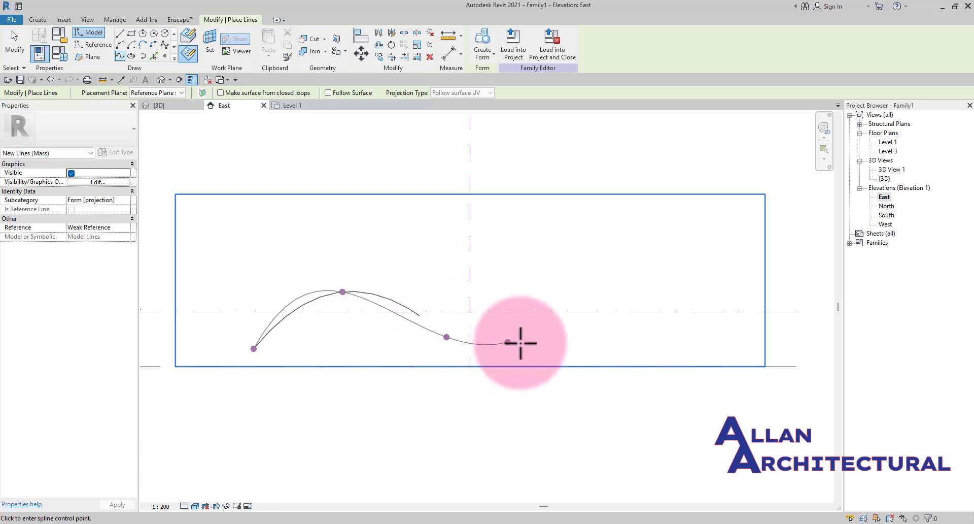
left_click(600, 278)
middle_click_drag(665, 296, 586, 301)
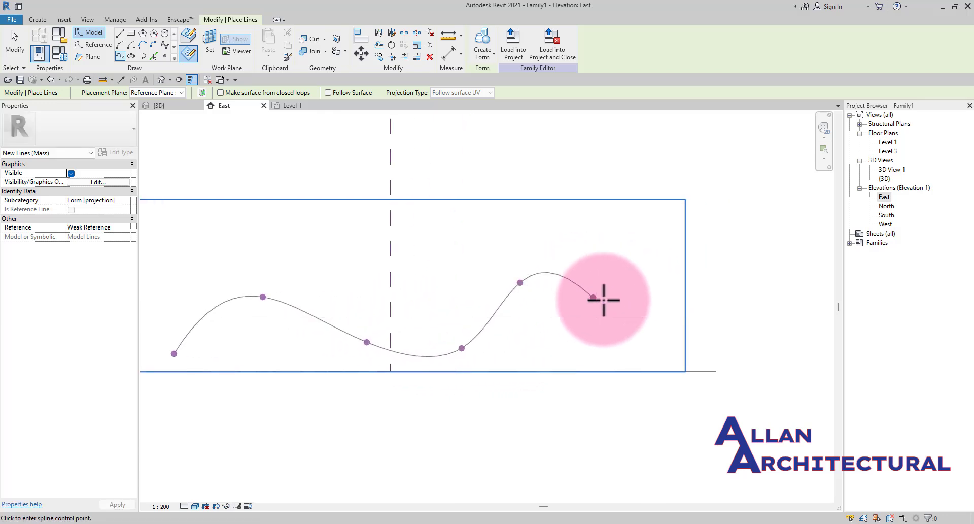
scroll(599, 298, "up", 1)
left_click(620, 289)
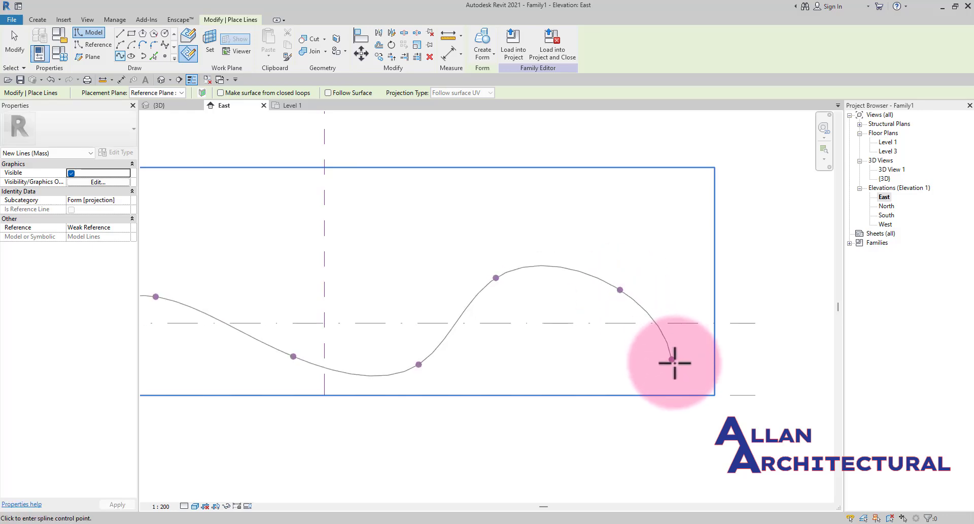
left_click(706, 354)
key("Escape")
- Set the placement plane to Reference Plane 2 and draw a second wavy spline crossing the first in the East elevation
scroll(676, 355, "down", 1)
scroll(386, 347, "down", 1)
middle_click_drag(363, 343, 441, 313)
scroll(328, 310, "up", 1)
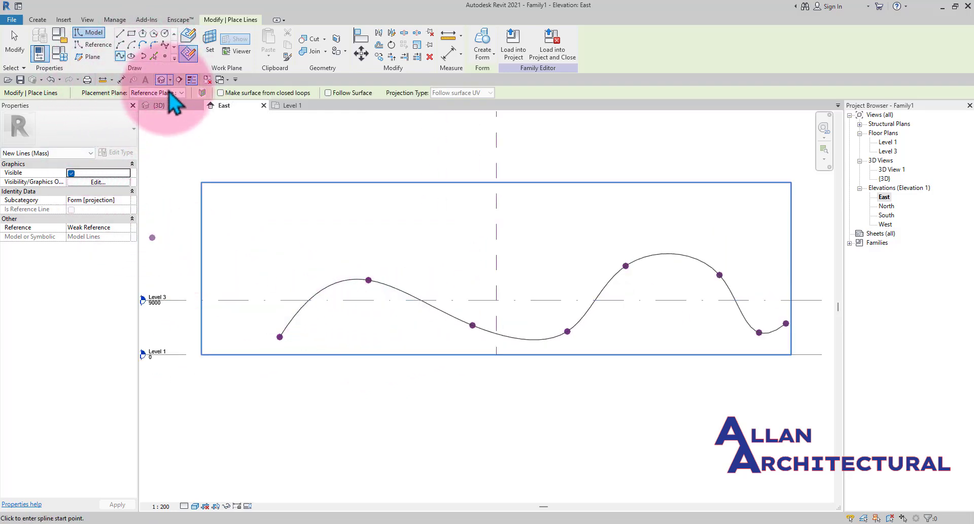
left_click(167, 134)
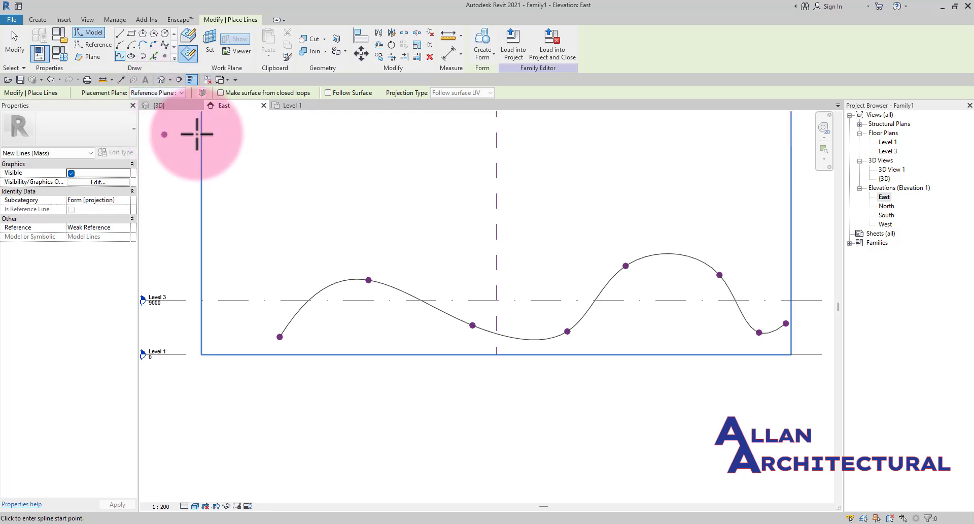
scroll(266, 283, "up", 1)
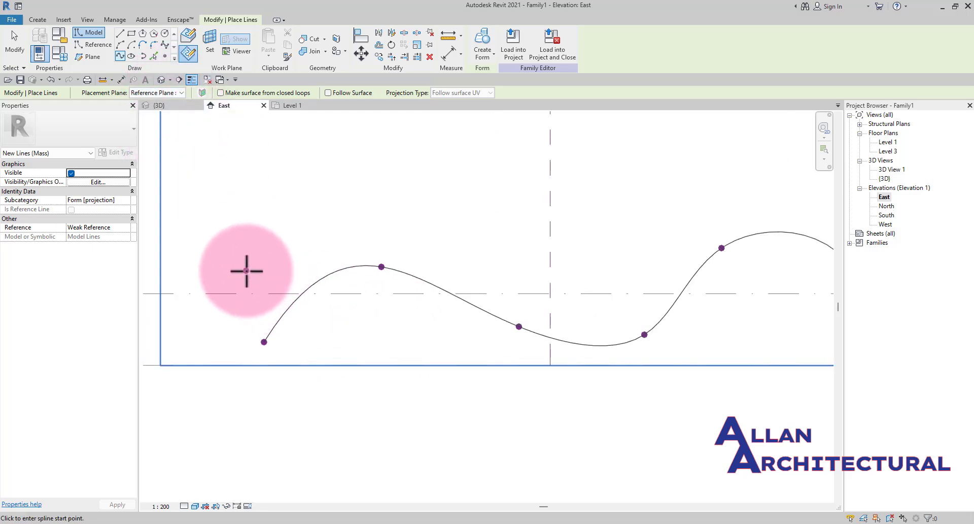
left_click(247, 270)
left_click(372, 333)
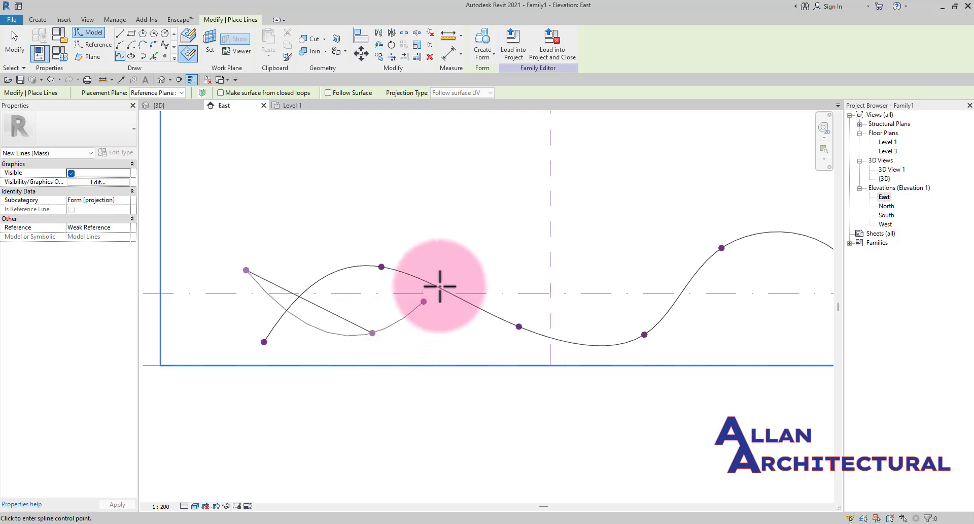
left_click(481, 265)
middle_click_drag(556, 278, 415, 283)
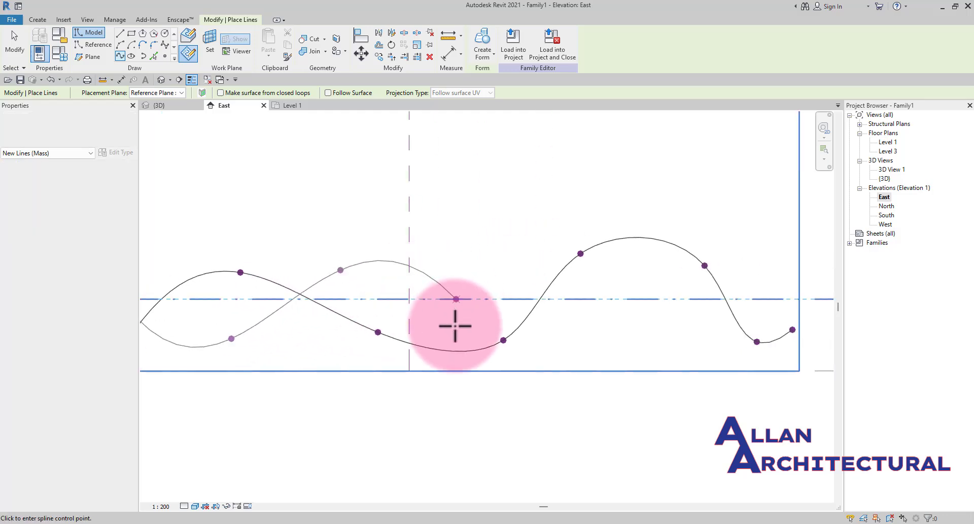
scroll(455, 325, "up", 1)
scroll(456, 329, "up", 1)
left_click(452, 342)
scroll(525, 313, "down", 1)
middle_click_drag(525, 312, 421, 331)
left_click(440, 280)
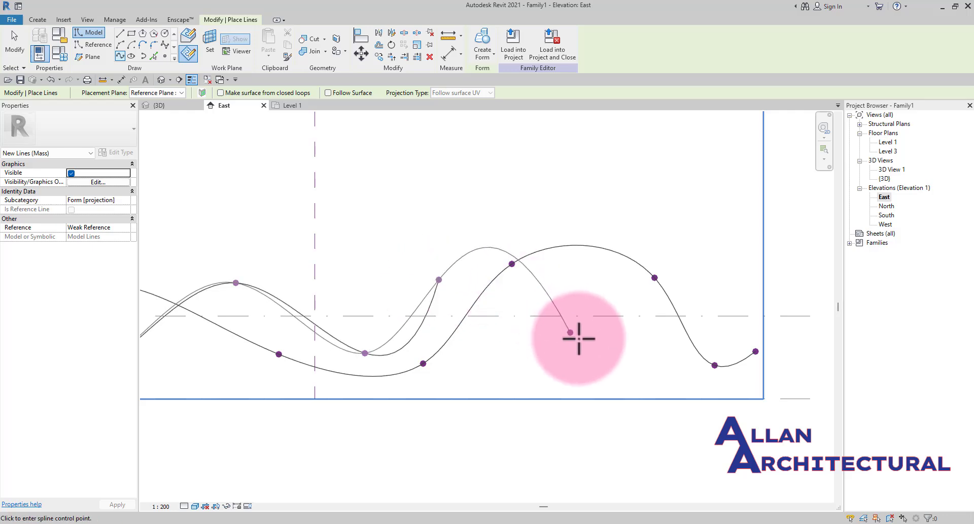
left_click(593, 356)
scroll(708, 280, "up", 1)
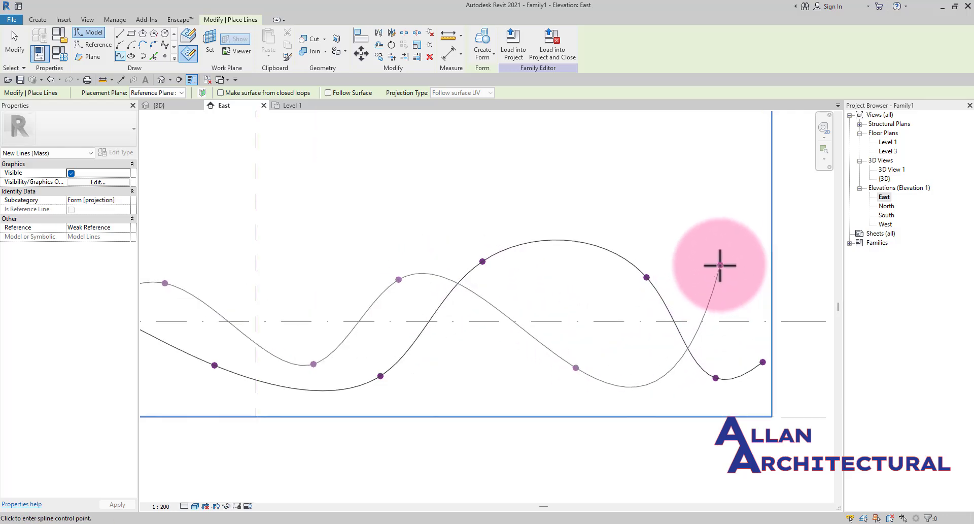
left_click(721, 269)
scroll(631, 279, "down", 4)
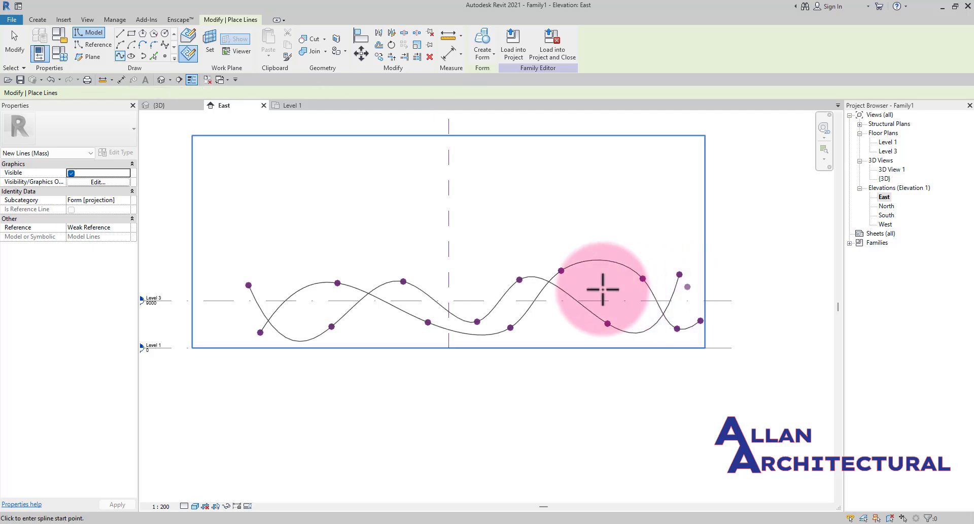
scroll(615, 288, "down", 2)
middle_click_drag(616, 287, 589, 306)
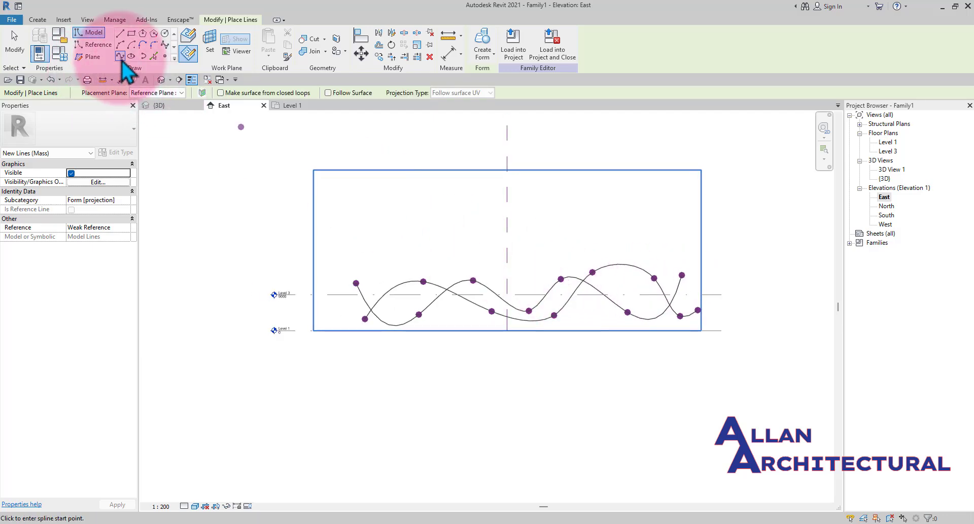
left_click(203, 93)
left_click(181, 94)
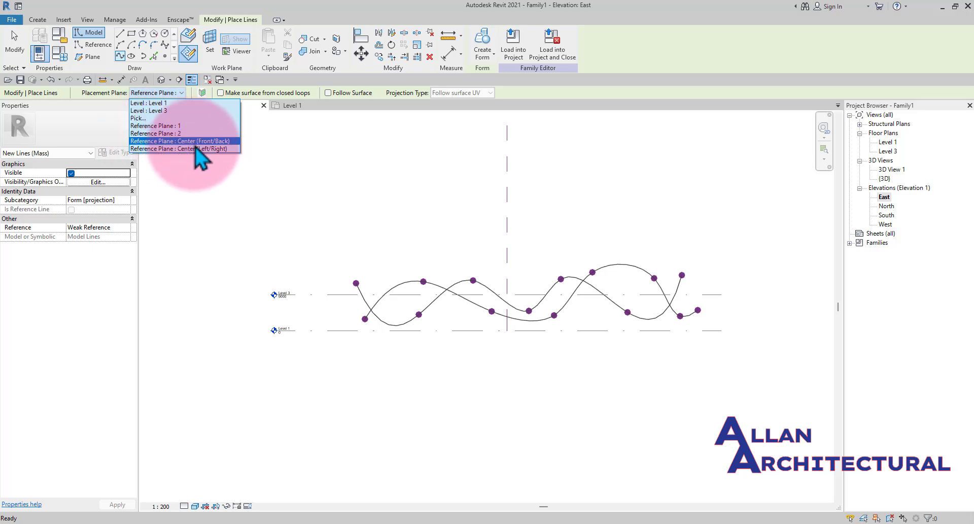
left_click(196, 146)
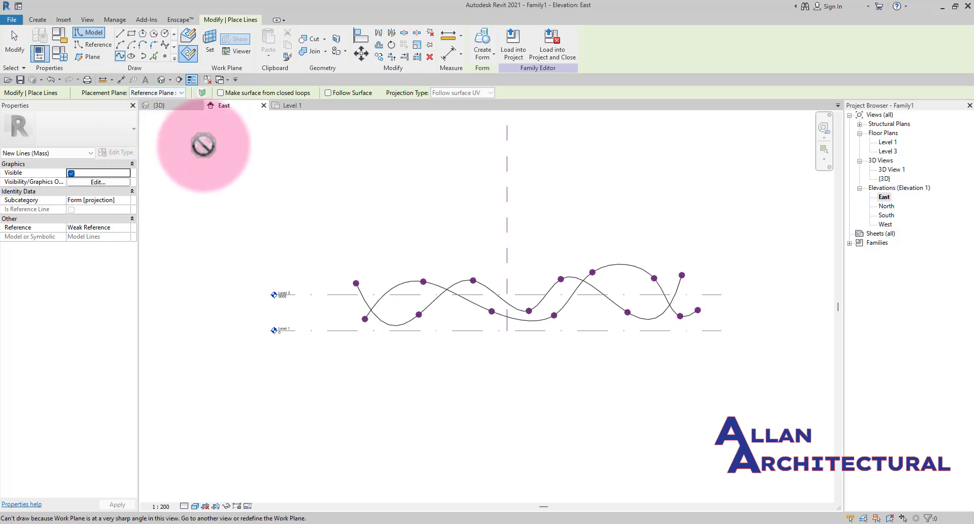
- Set the placement plane to the center Left/Right reference plane and draw a third wavy spline across the elevation
left_click(173, 95)
left_click(172, 150)
scroll(339, 268, "up", 1)
middle_click_drag(348, 280, 256, 283)
scroll(256, 283, "up", 1)
left_click(245, 293)
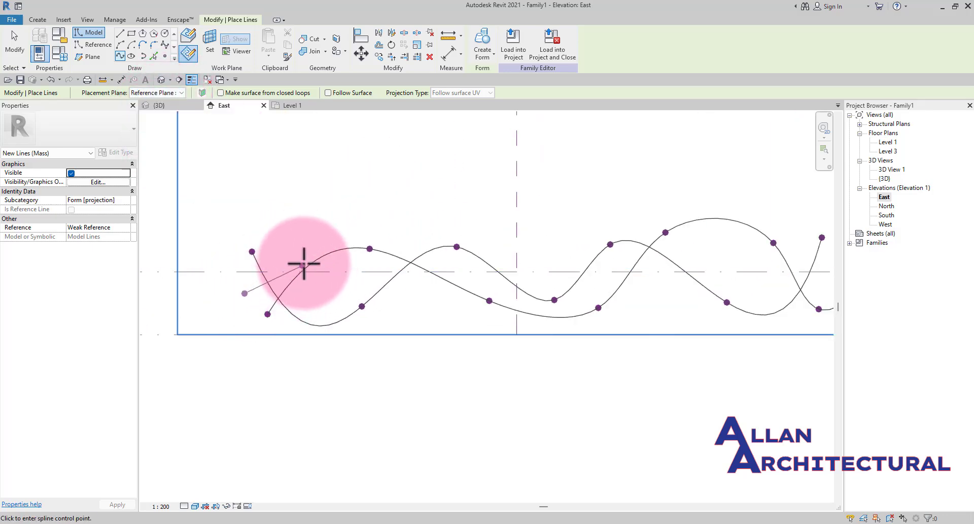
scroll(308, 261, "up", 1)
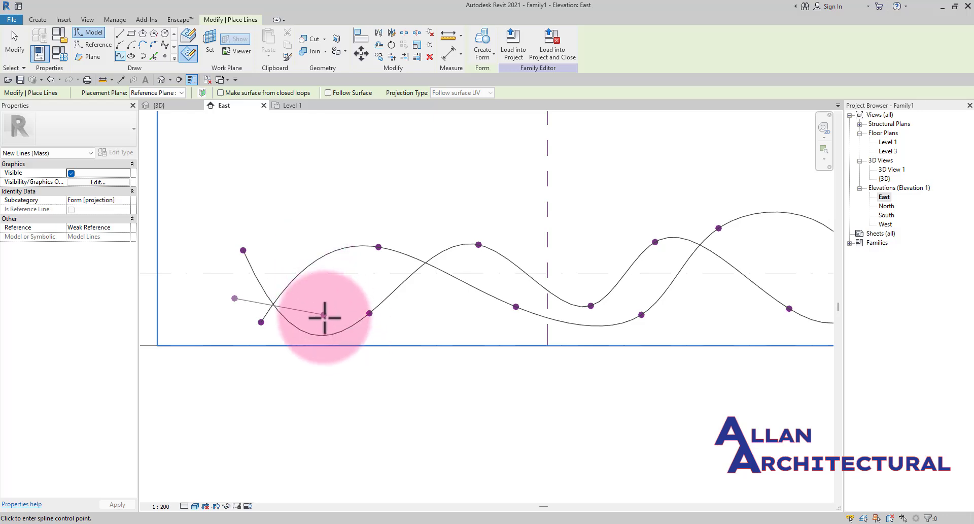
left_click(325, 316)
left_click(422, 241)
key("Escape")
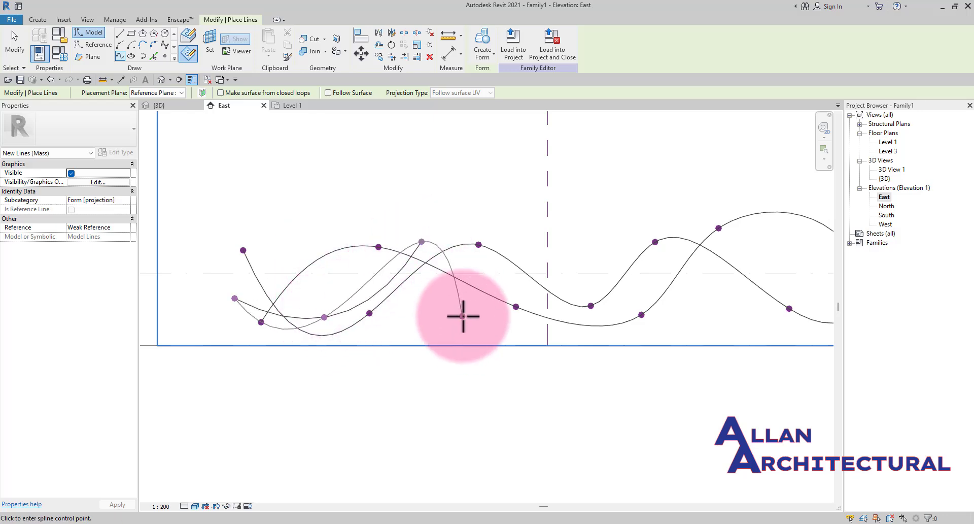
left_click(462, 316)
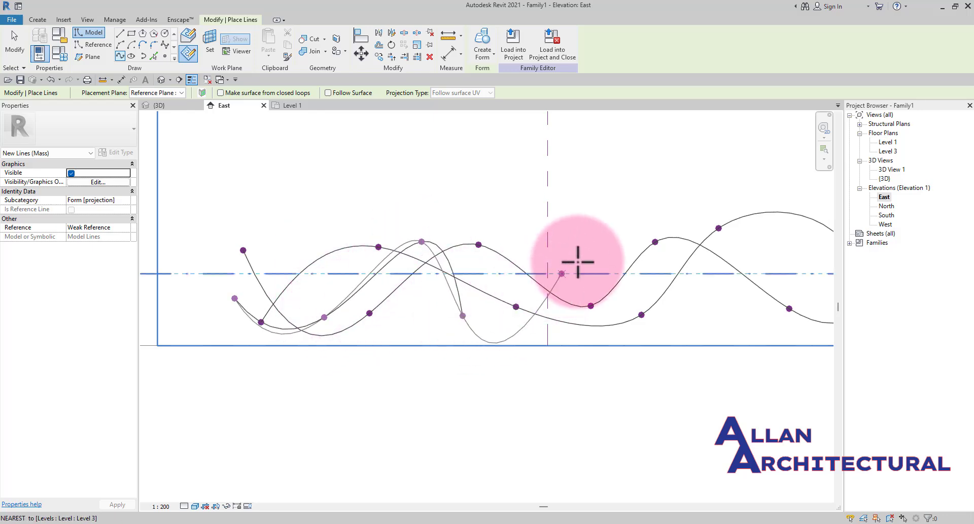
left_click(564, 311)
scroll(563, 309, "up", 2)
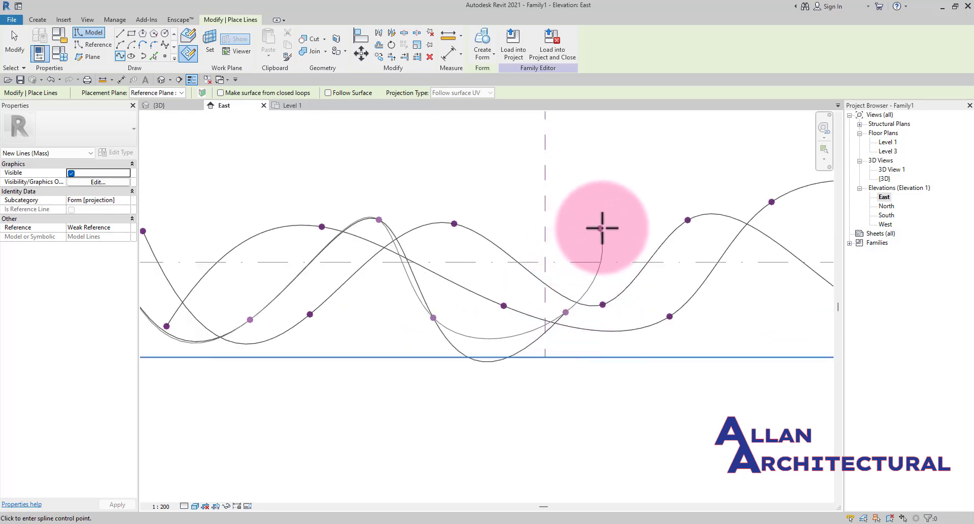
left_click(602, 226)
scroll(663, 274, "down", 1)
middle_click_drag(663, 274, 451, 284)
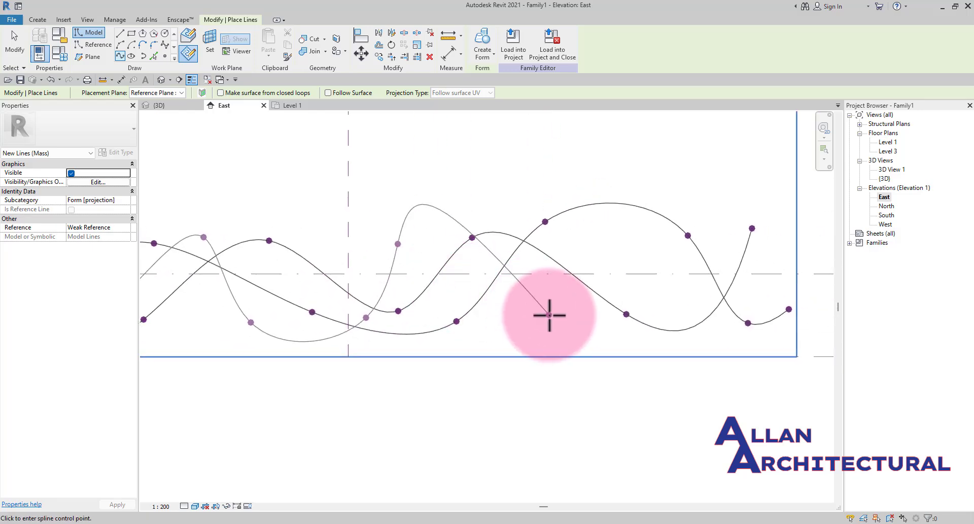
left_click(550, 315)
left_click(635, 249)
left_click(713, 216)
scroll(715, 212, "up", 1)
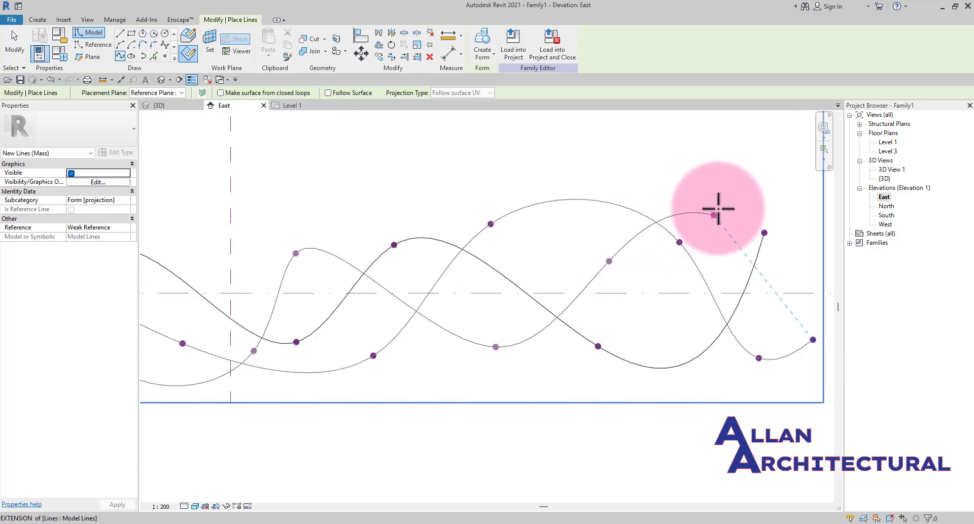
left_click(753, 212)
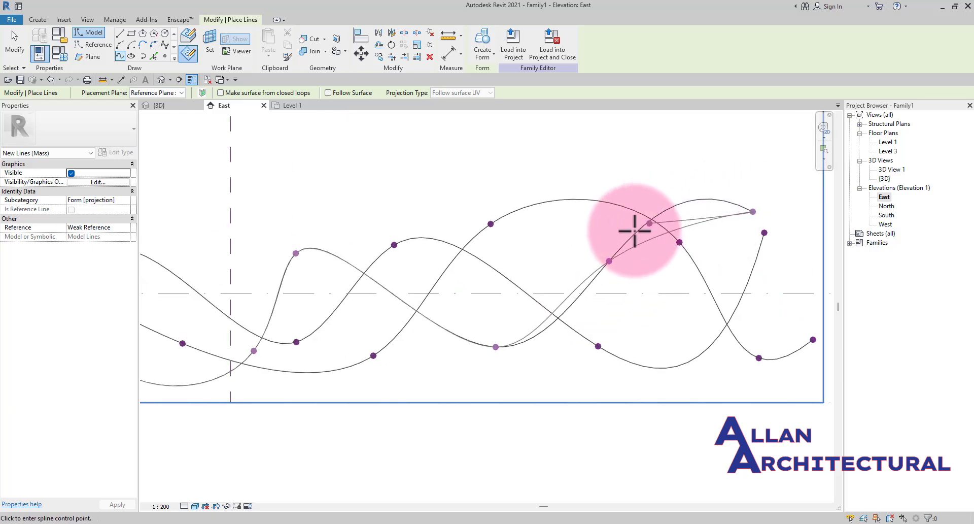
scroll(631, 229, "down", 3)
key("Escape")
key("Escape")
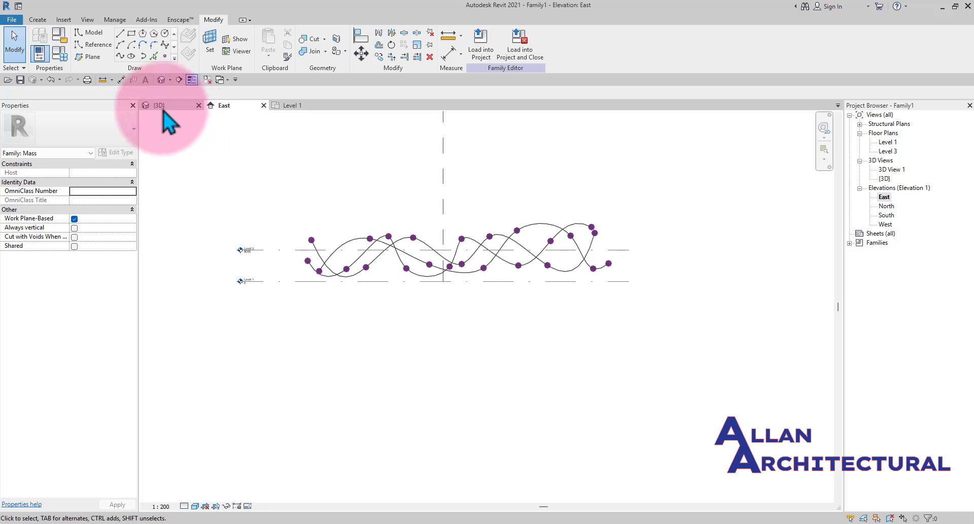
- Open the 3D view, orbit around the three splines, and select the front spline
left_click(163, 110)
middle_click_drag(464, 255, 439, 294, "shift")
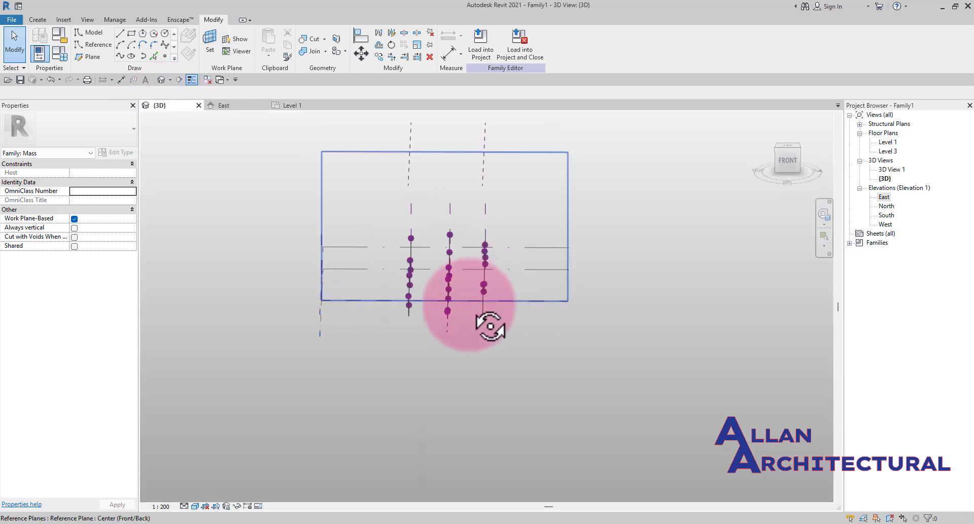
middle_click_drag(491, 326, 434, 315, "shift")
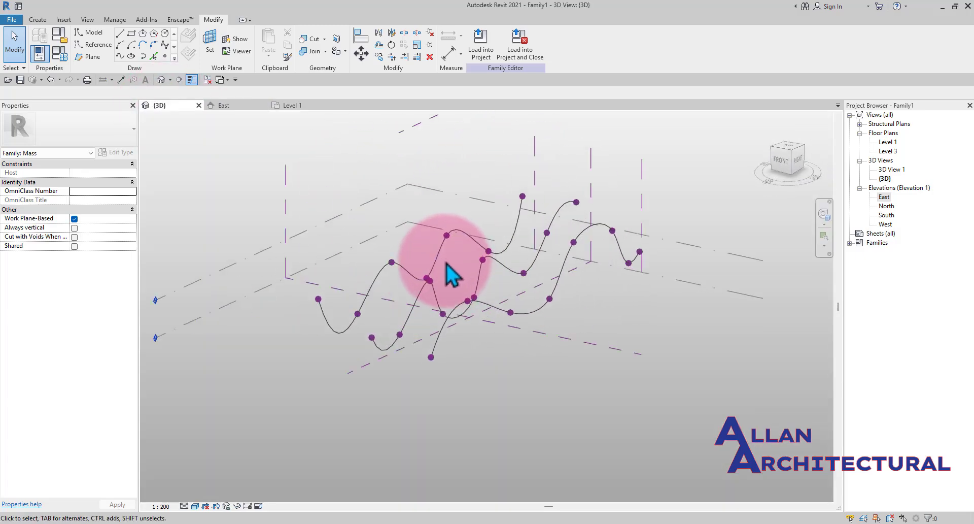
scroll(500, 264, "up", 2)
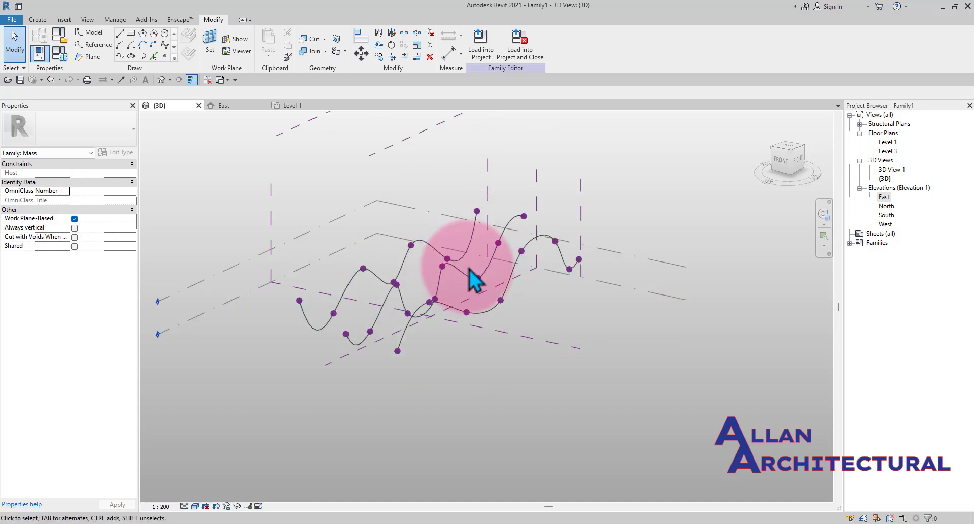
middle_click_drag(471, 270, 449, 295, "shift")
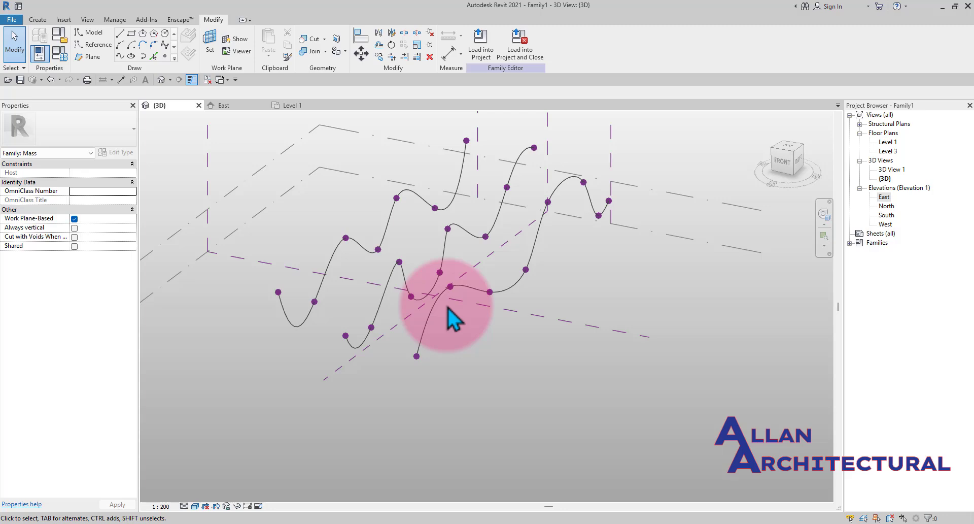
left_click(427, 313)
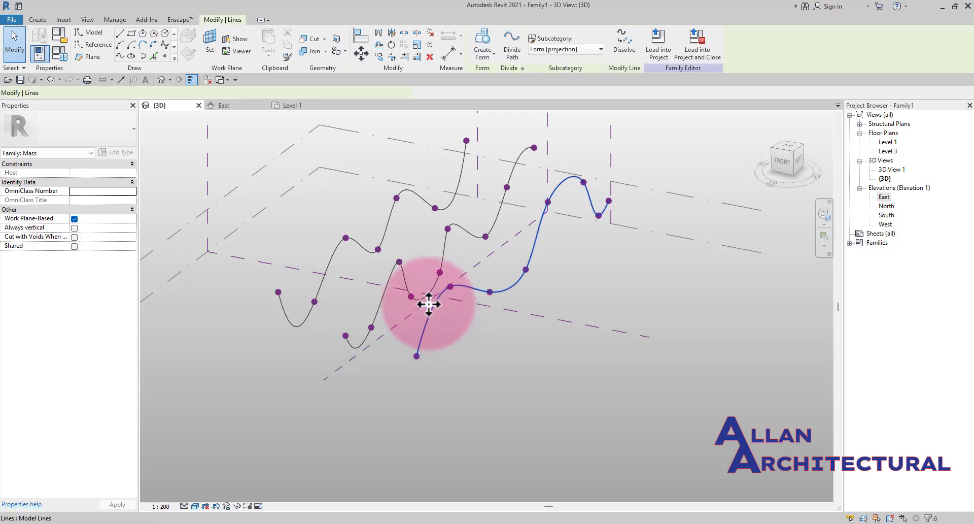
- Select all three splines together and create a form from them
left_click(403, 275, "ctrl")
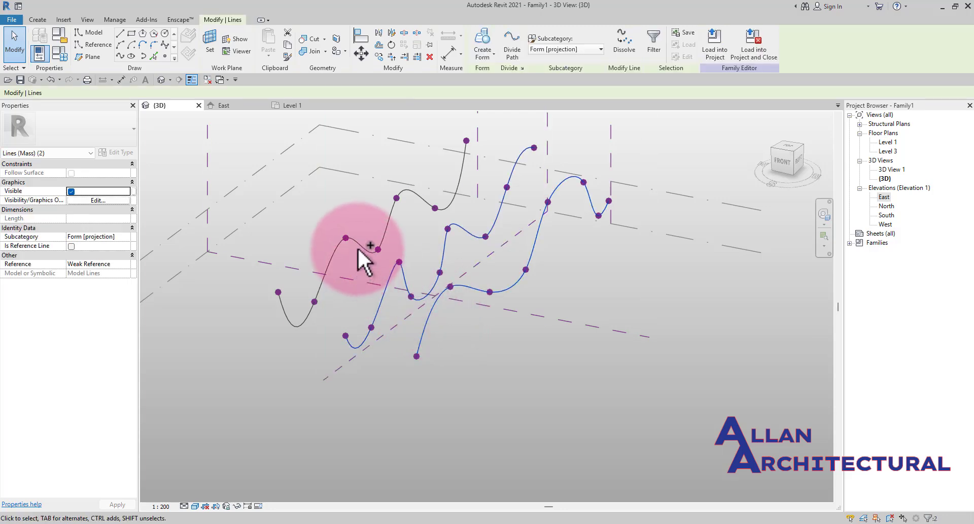
left_click(358, 244, "ctrl")
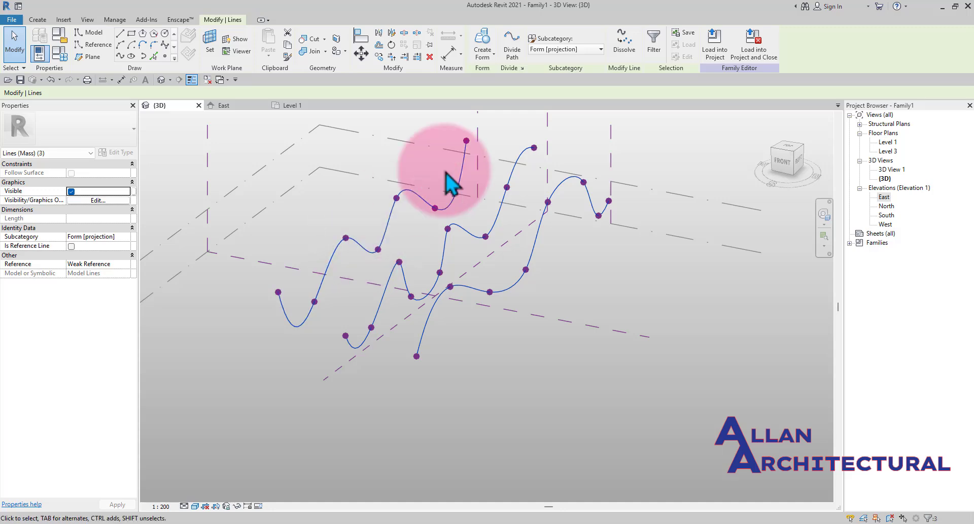
left_click(486, 49)
left_click(490, 304)
- Orbit and zoom around the new surface form to inspect it
scroll(472, 284, "down", 3)
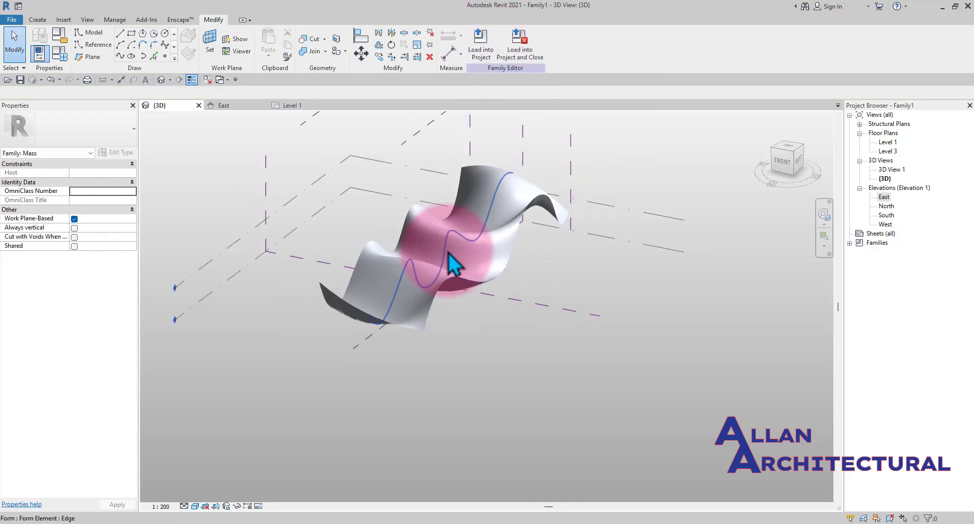
mouse_move(504, 273)
middle_mouse_down("shift")
mouse_move(418, 274)
mouse_move(396, 196)
mouse_move(391, 274)
mouse_move(637, 283)
mouse_move(413, 290)
mouse_move(496, 233)
mouse_move(733, 352)
mouse_move(615, 294)
mouse_move(446, 282)
mouse_move(472, 304)
mouse_move(589, 295)
mouse_move(602, 178)
mouse_move(435, 230)
mouse_move(296, 311)
mouse_move(433, 305)
mouse_move(289, 294)
mouse_move(326, 283)
middle_mouse_up("shift")
scroll(362, 277, "up", 3)
middle_click_drag(307, 299, 756, 397)
scroll(573, 309, "up", 3)
scroll(495, 265, "down", 1)
middle_click_drag(531, 300, 441, 260, "shift")
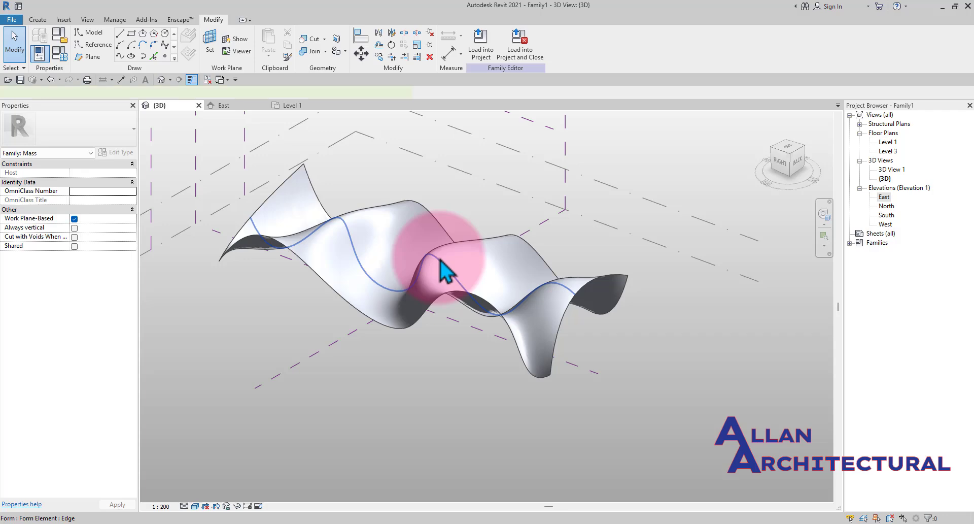
- Select an edge of the form and drag it to reshape the surface
left_click(441, 260)
scroll(415, 296, "up", 2)
left_click_drag(429, 279, 467, 269)
middle_click_drag(467, 269, 468, 290, "shift")
scroll(472, 285, "up", 2)
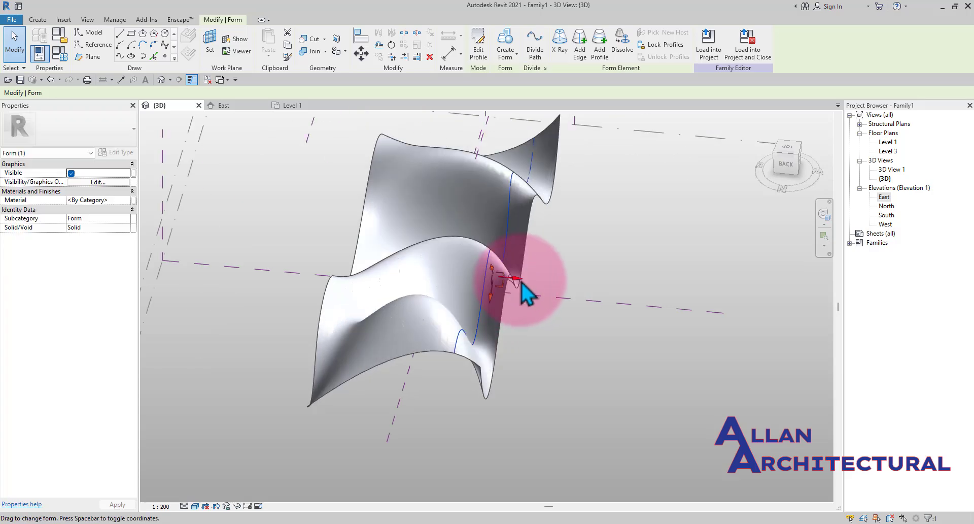
left_click_drag(554, 285, 554, 288)
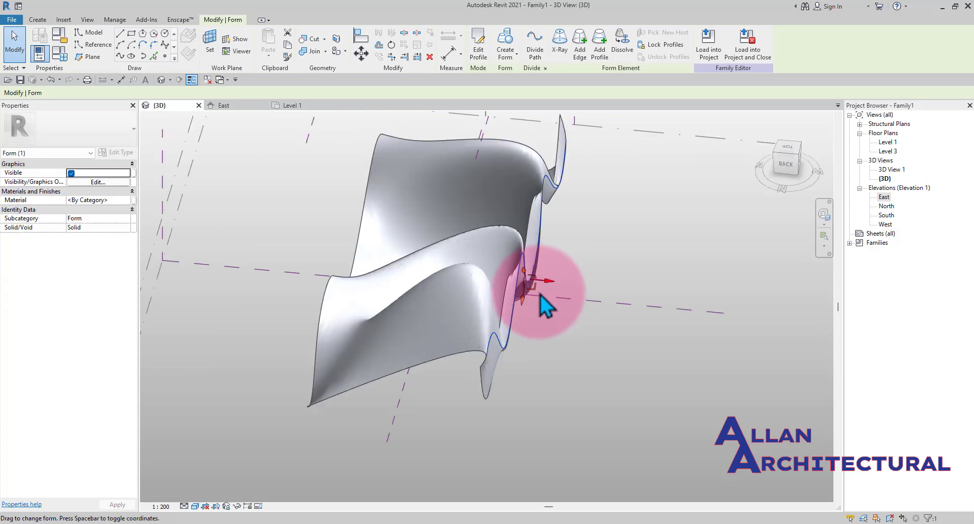
mouse_move(541, 297)
middle_mouse_down("shift")
mouse_move(446, 337)
mouse_move(451, 224)
mouse_move(442, 345)
mouse_move(514, 309)
mouse_move(603, 398)
mouse_move(535, 304)
middle_mouse_up("shift")
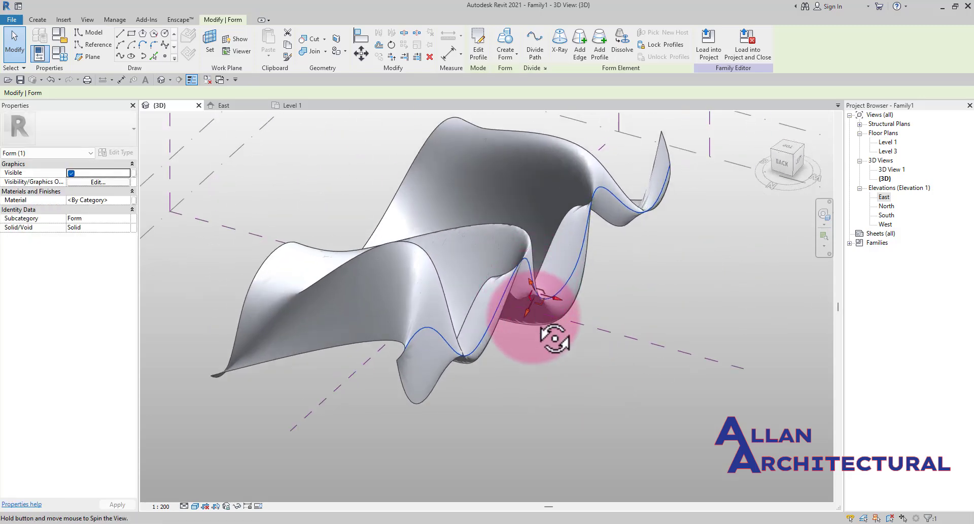
middle_click_drag(555, 338, 513, 279, "shift")
scroll(550, 292, "up", 1)
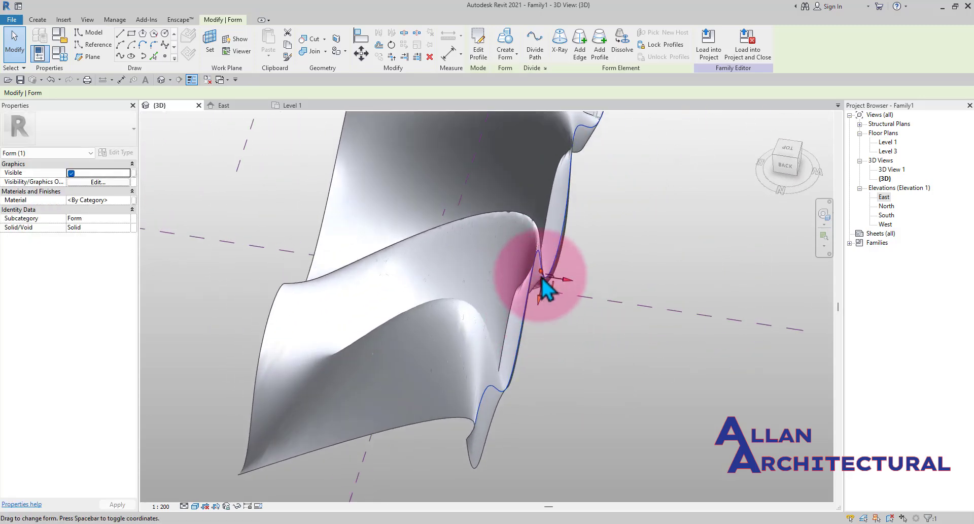
left_click_drag(566, 281, 472, 265)
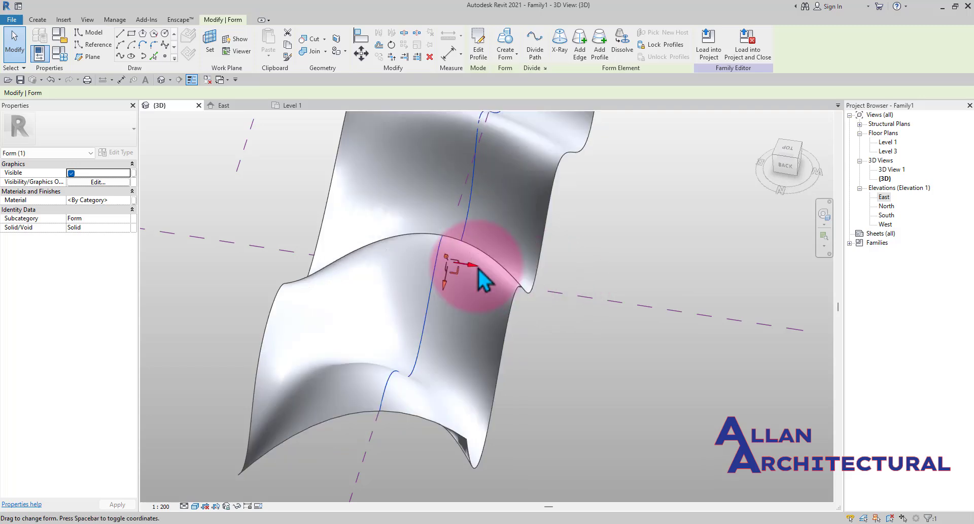
mouse_move(488, 297)
middle_mouse_down("shift")
mouse_move(411, 193)
mouse_move(445, 266)
middle_mouse_up("shift")
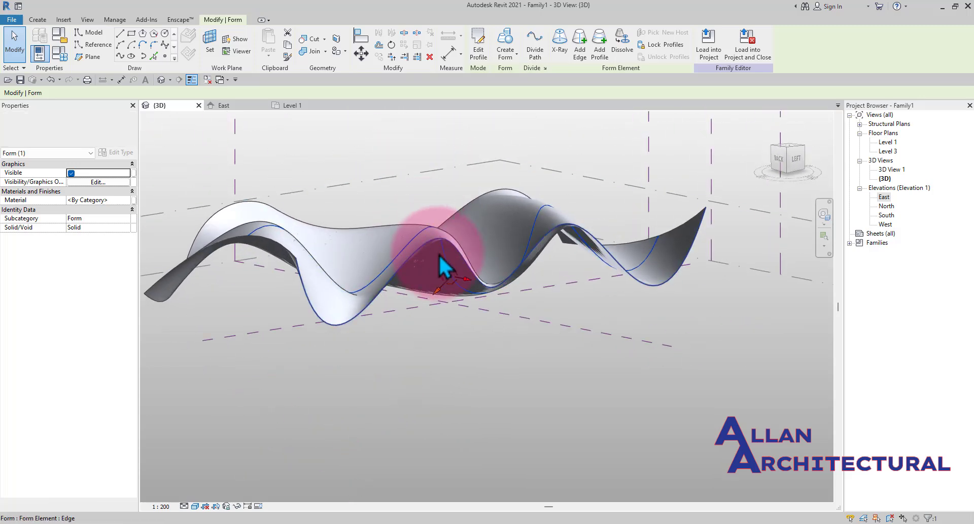
- Select the lower front edge of the form and drag it outward to reshape the surface further
scroll(425, 200, "down", 1)
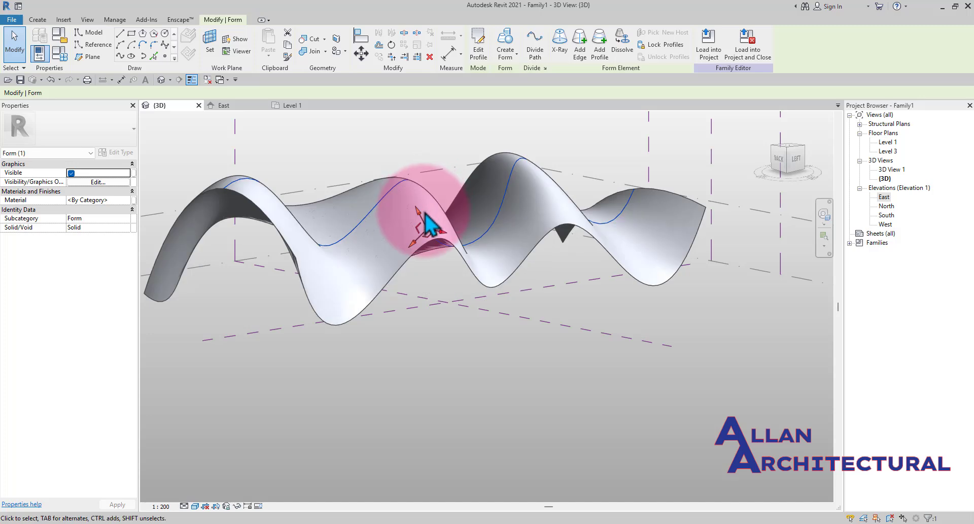
scroll(432, 236, "down", 1)
scroll(431, 230, "down", 3)
middle_click_drag(404, 234, 538, 327, "shift")
scroll(537, 327, "up", 1)
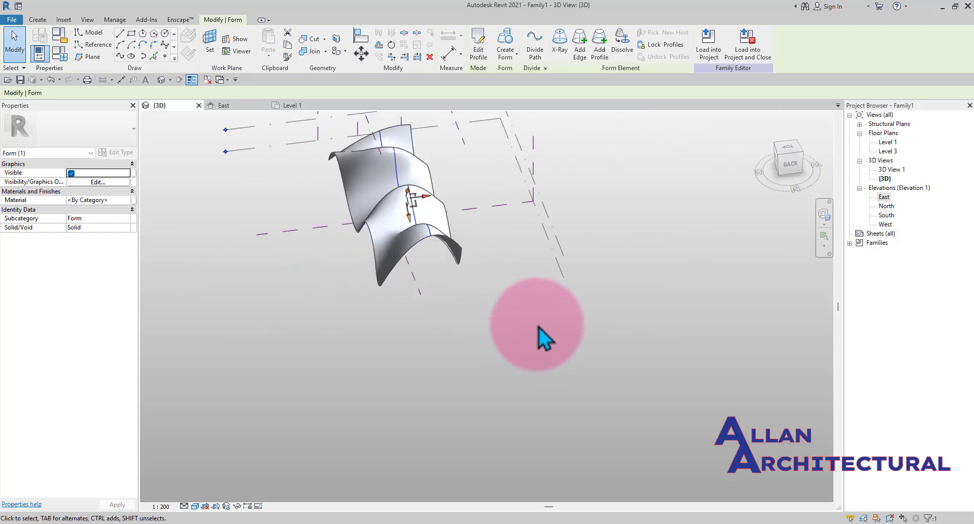
left_click(537, 326)
scroll(436, 243, "up", 2)
scroll(399, 231, "up", 2)
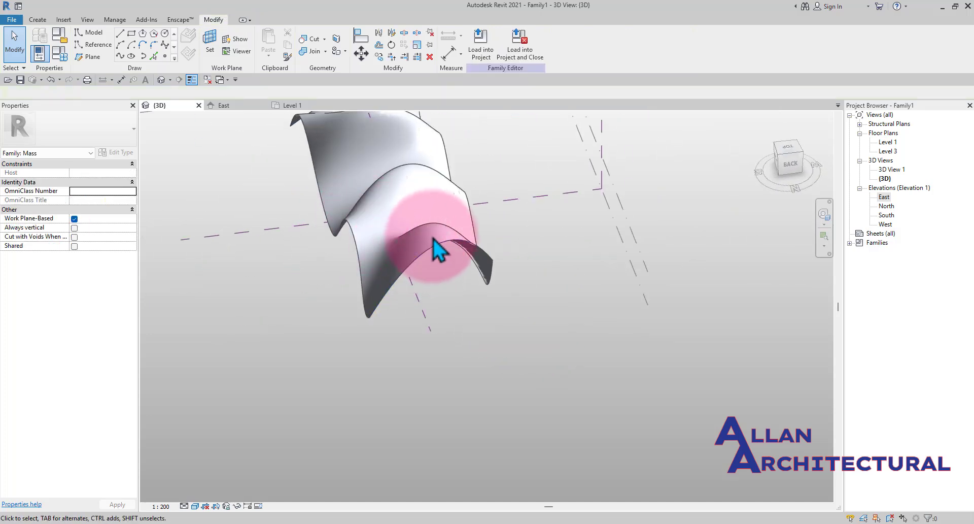
scroll(434, 239, "up", 2)
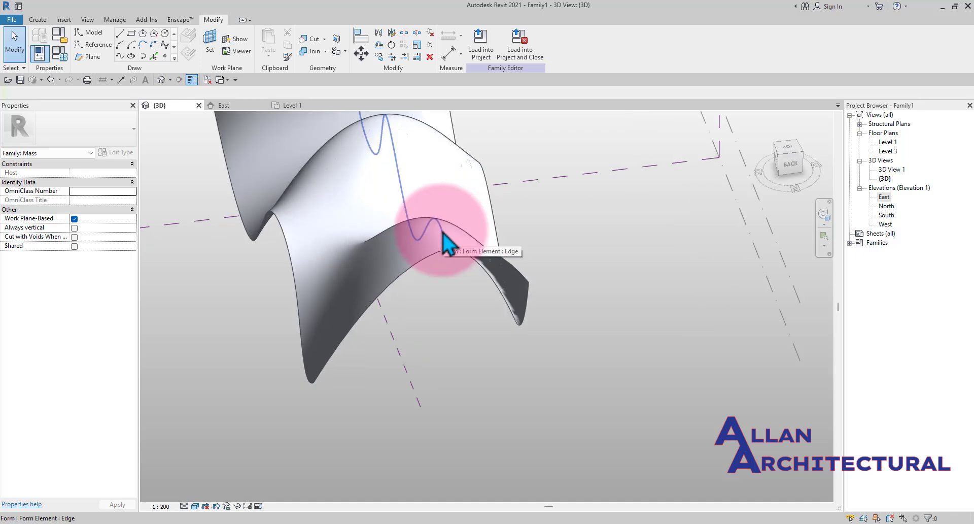
left_click(465, 252)
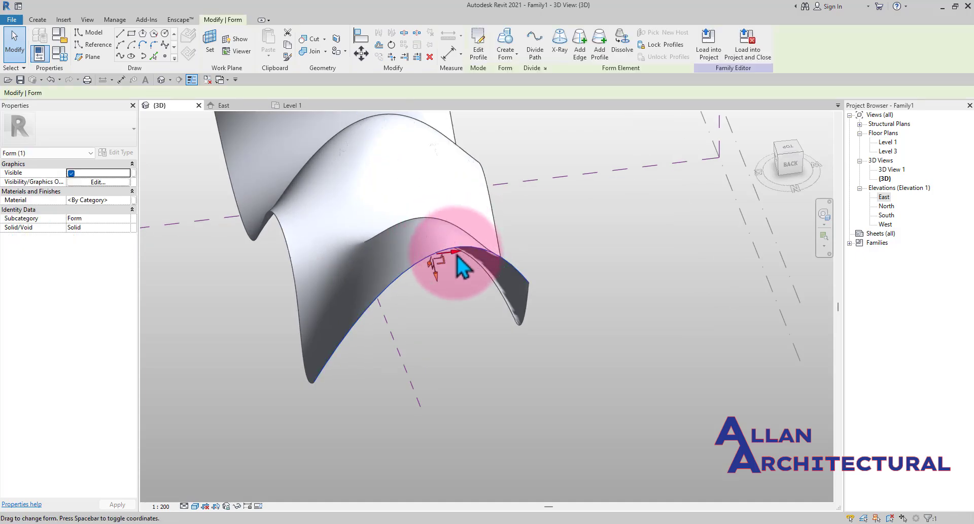
middle_click_drag(457, 268, 602, 338, "shift")
left_click(602, 338)
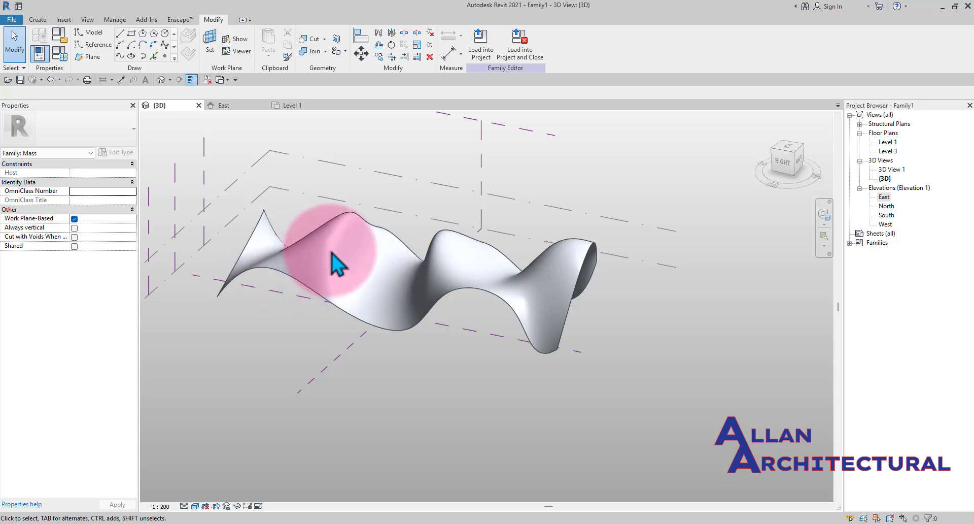
- Select the form's top crest edge and drag it to change the wave shape
scroll(332, 253, "up", 2)
scroll(369, 213, "down", 2)
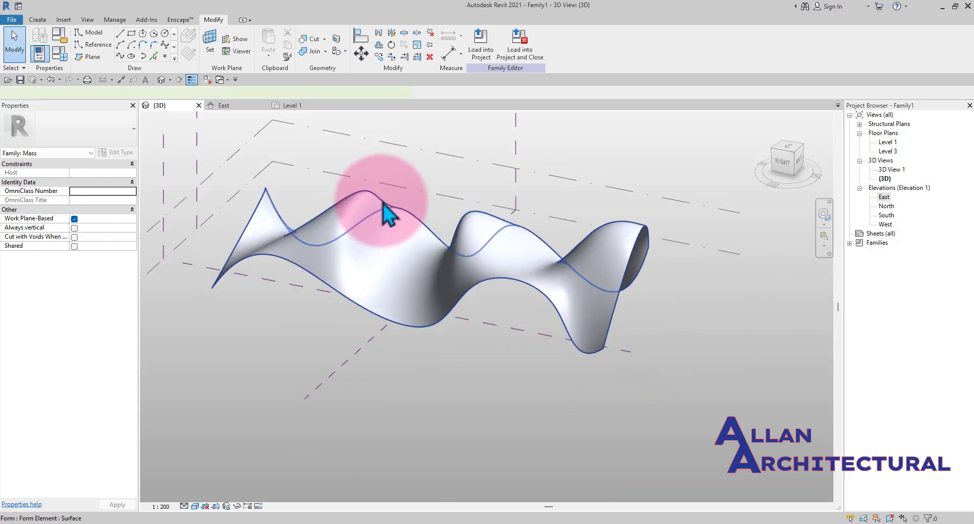
left_click(384, 206)
middle_click_drag(391, 217, 431, 247, "shift")
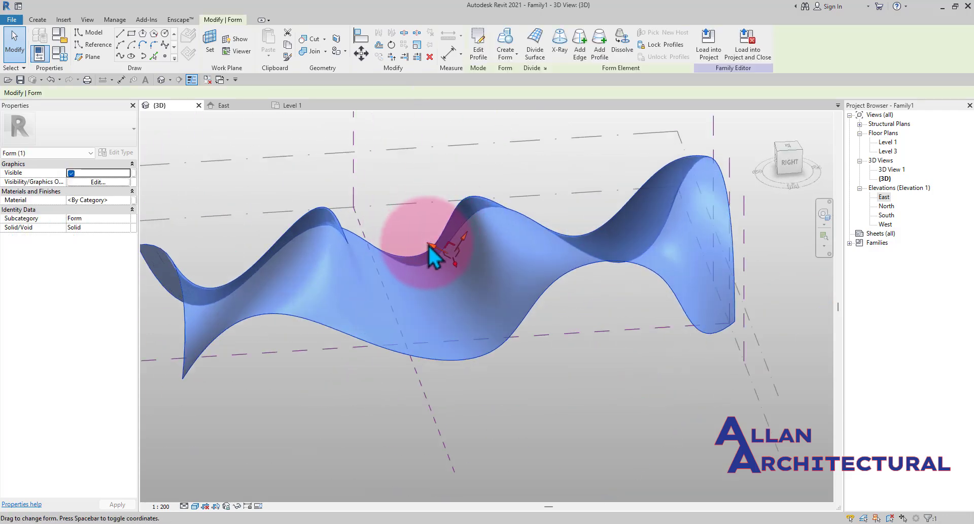
scroll(402, 231, "down", 2)
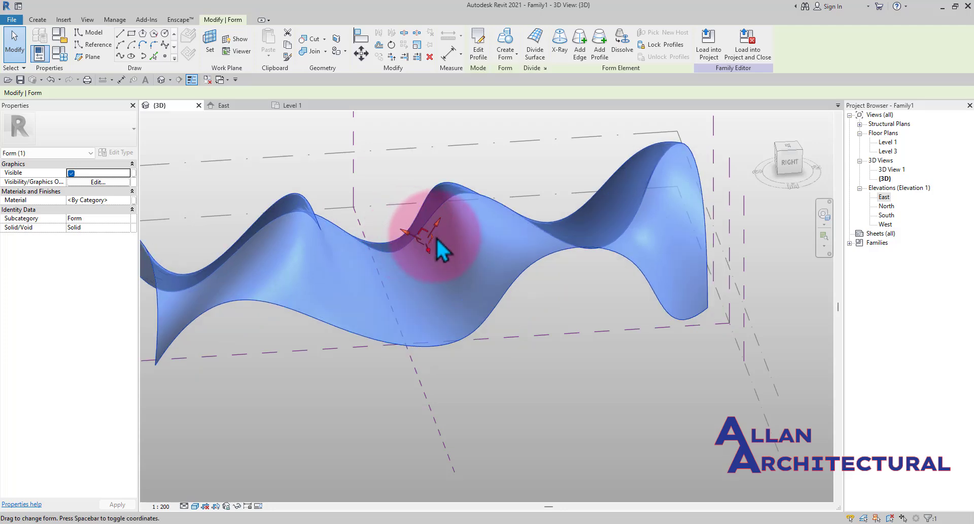
middle_click_drag(447, 240, 542, 314, "shift")
left_click(543, 313)
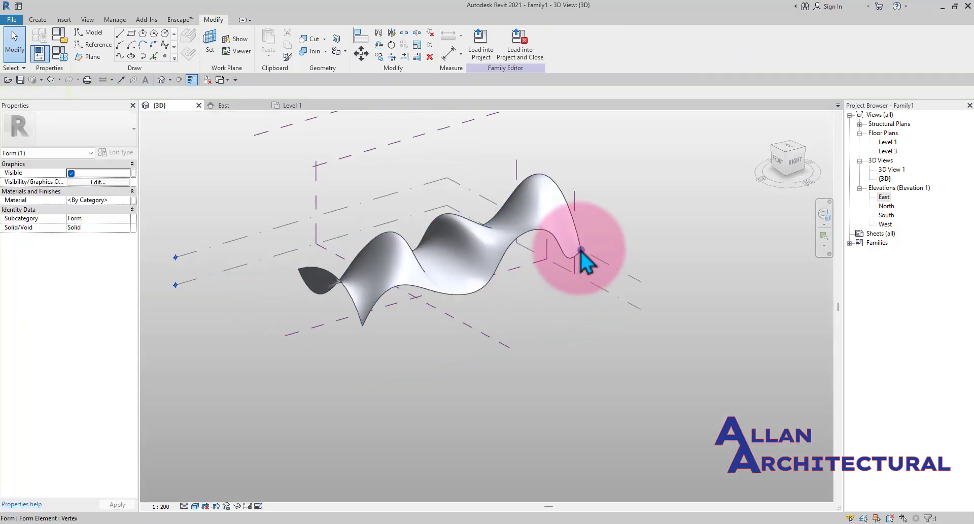
- Select the vertex at the end of the form and drag it to a new position
scroll(587, 254, "up", 3)
scroll(586, 254, "up", 2)
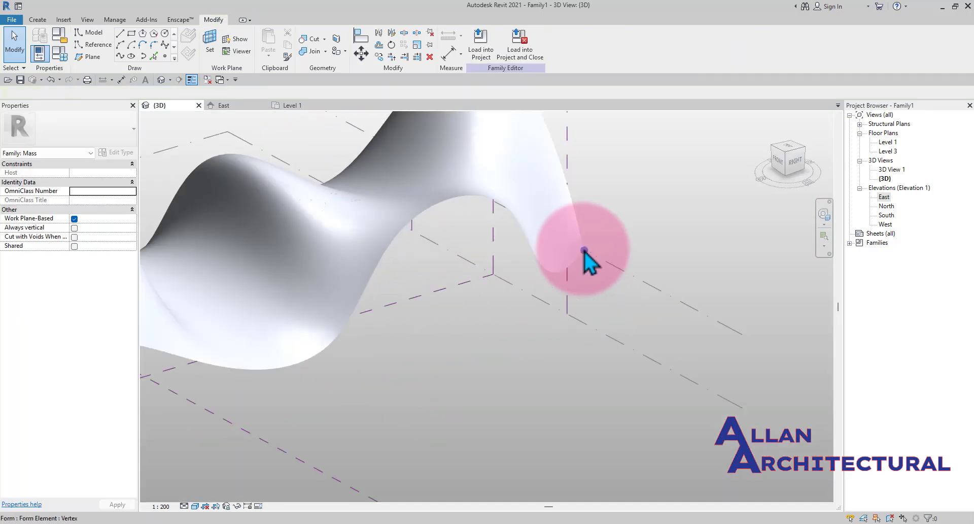
left_click(585, 251)
middle_click_drag(580, 355, 553, 361, "shift")
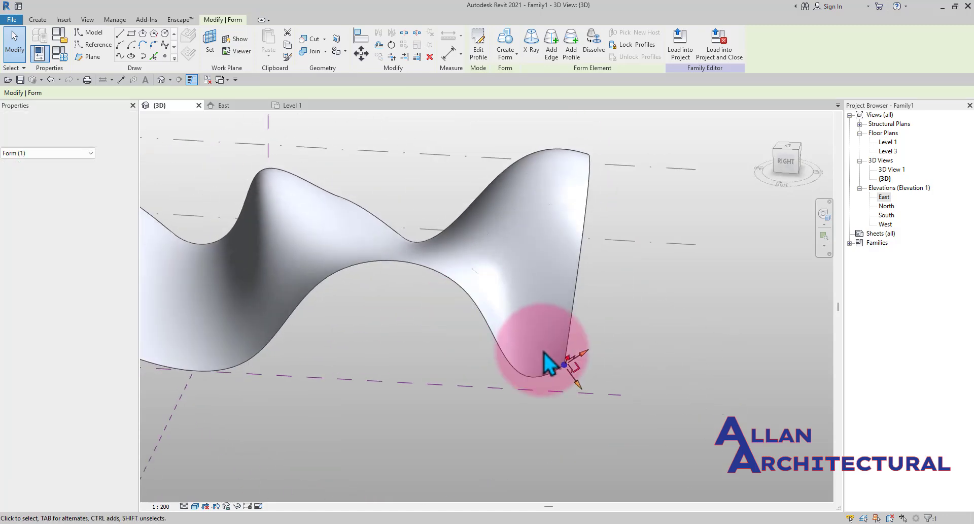
left_click_drag(590, 348, 670, 332)
scroll(580, 306, "down", 4)
middle_click_drag(573, 361, 349, 340, "shift")
scroll(578, 348, "up", 4)
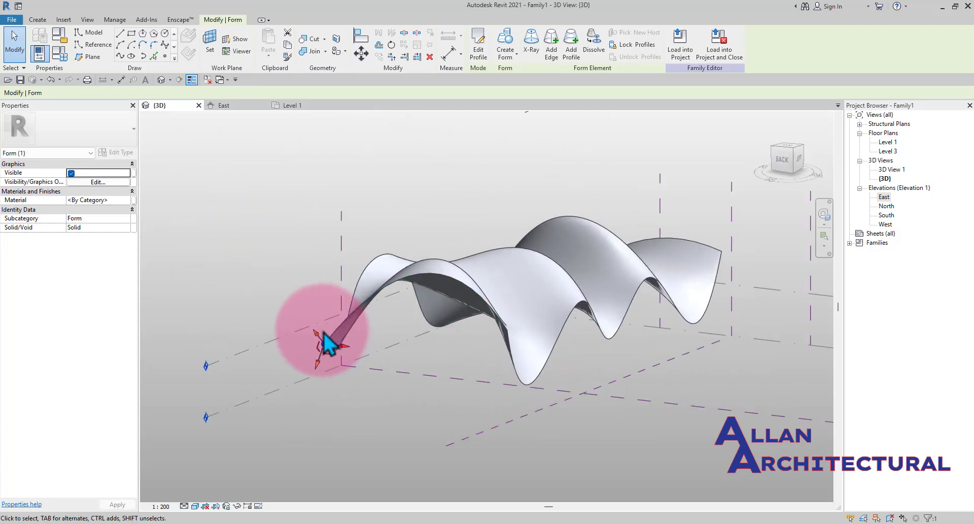
- Drag the edges and corner points at both ends of the form to reshape the surface ends
left_click_drag(315, 334, 285, 287)
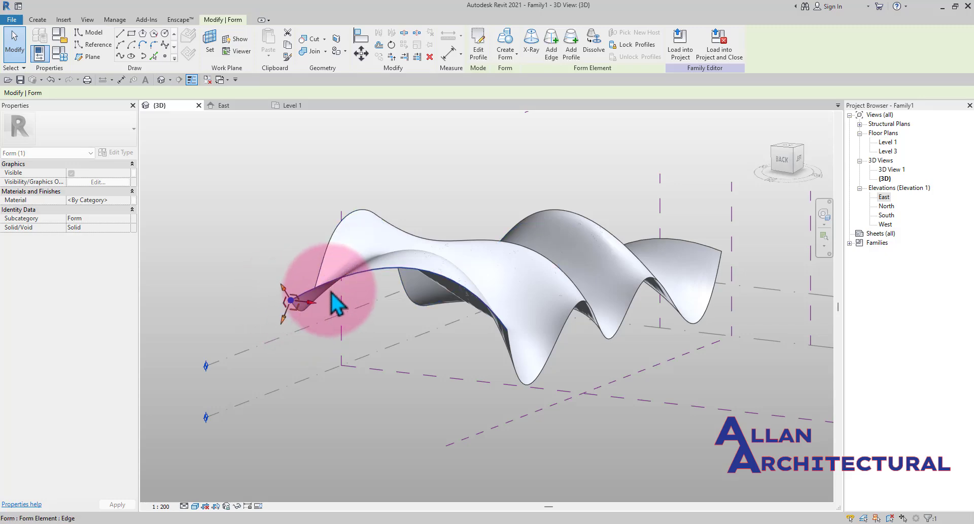
scroll(354, 290, "down", 2)
middle_click_drag(328, 313, 582, 322, "shift")
scroll(617, 313, "up", 2)
scroll(585, 327, "up", 1)
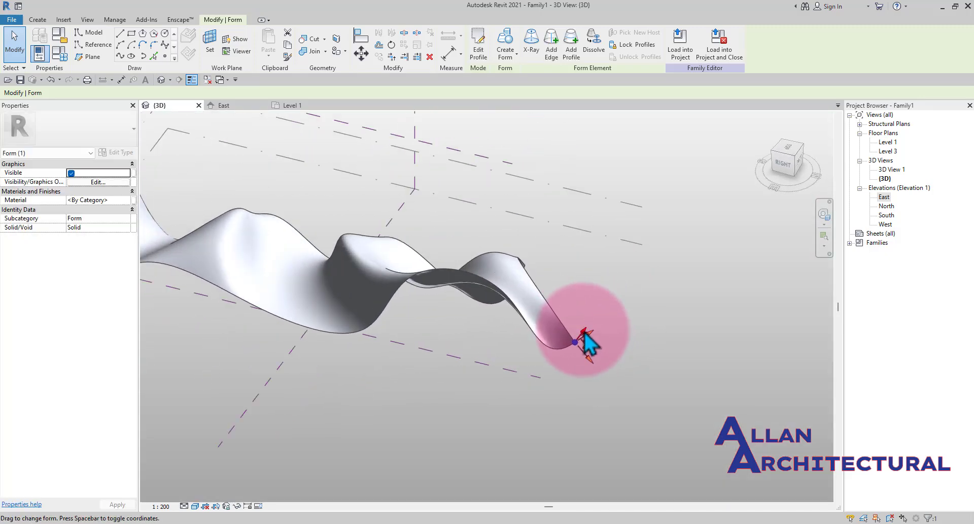
mouse_move(584, 328)
left_mouse_down()
mouse_move(572, 314)
mouse_move(591, 333)
left_mouse_up()
middle_click_drag(592, 332, 424, 299, "shift")
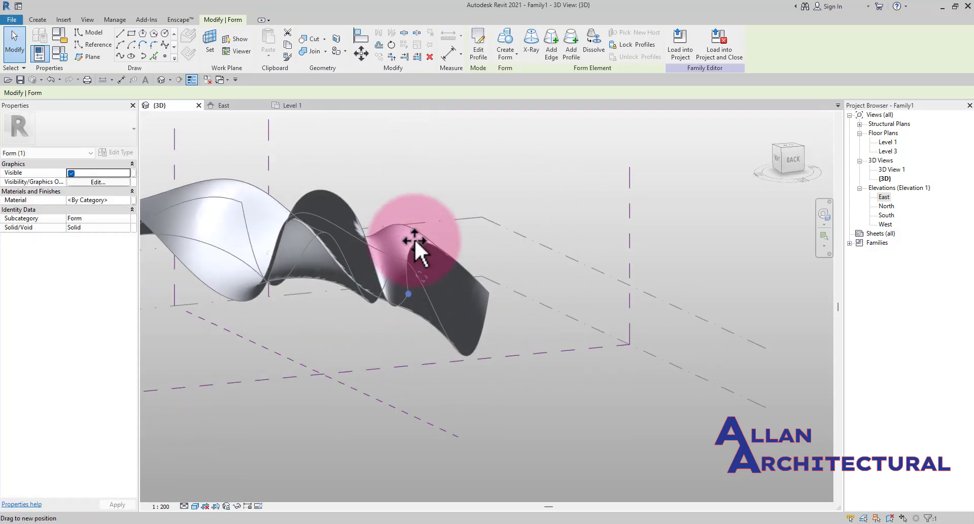
middle_click_drag(416, 249, 290, 331, "shift")
scroll(254, 332, "up", 2)
left_click_drag(256, 341, 348, 337)
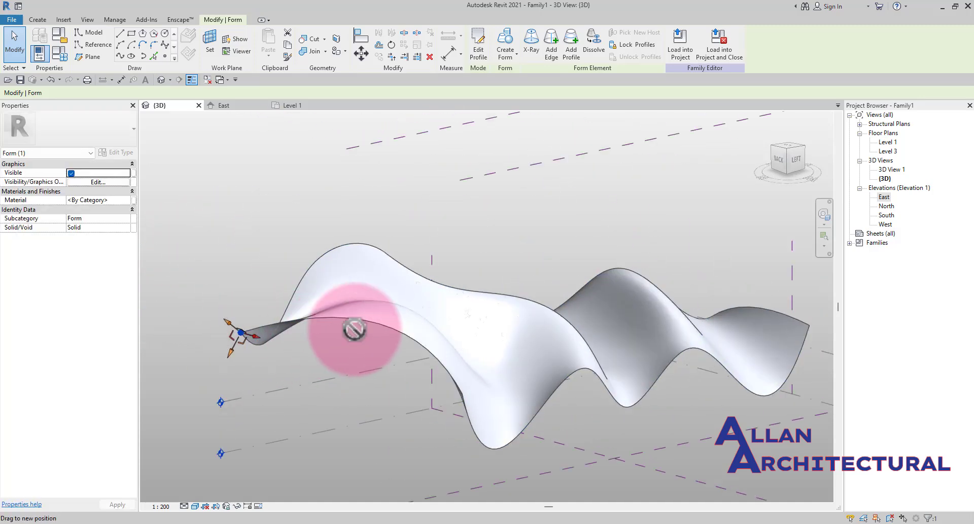
left_click(945, 512)
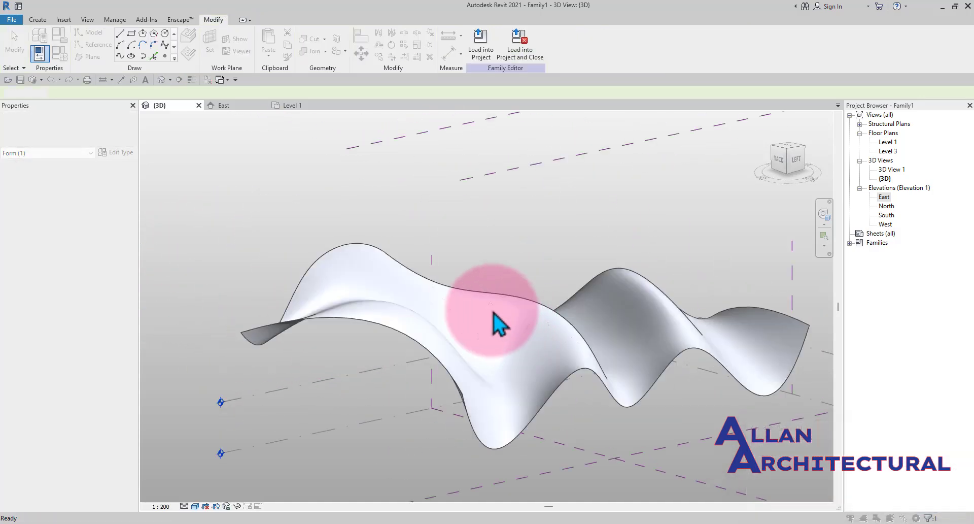
- Orbit and zoom around the reshaped form to examine it from different angles
scroll(462, 309, "down", 5)
middle_click_drag(442, 319, 453, 284, "shift")
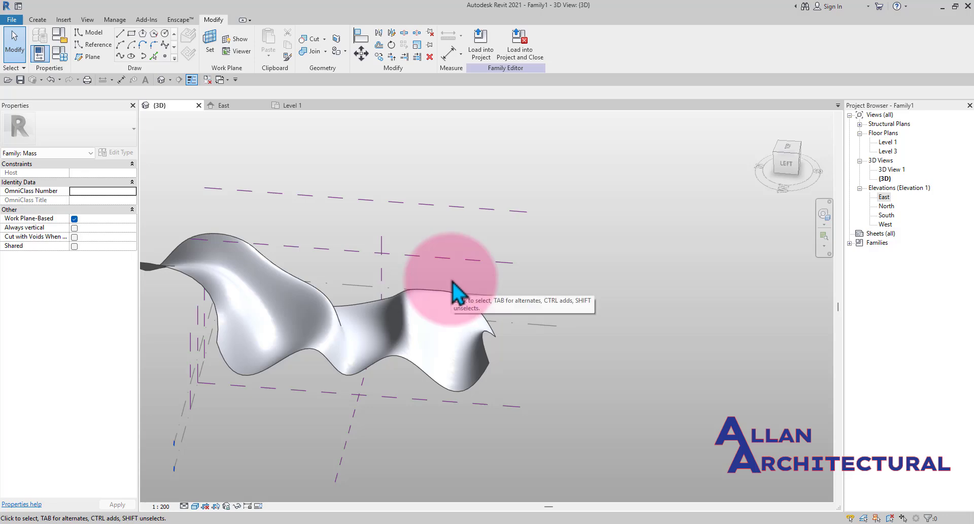
scroll(411, 282, "down", 2)
scroll(264, 292, "up", 2)
scroll(332, 284, "down", 2)
middle_click_drag(306, 315, 397, 333)
scroll(425, 265, "up", 4)
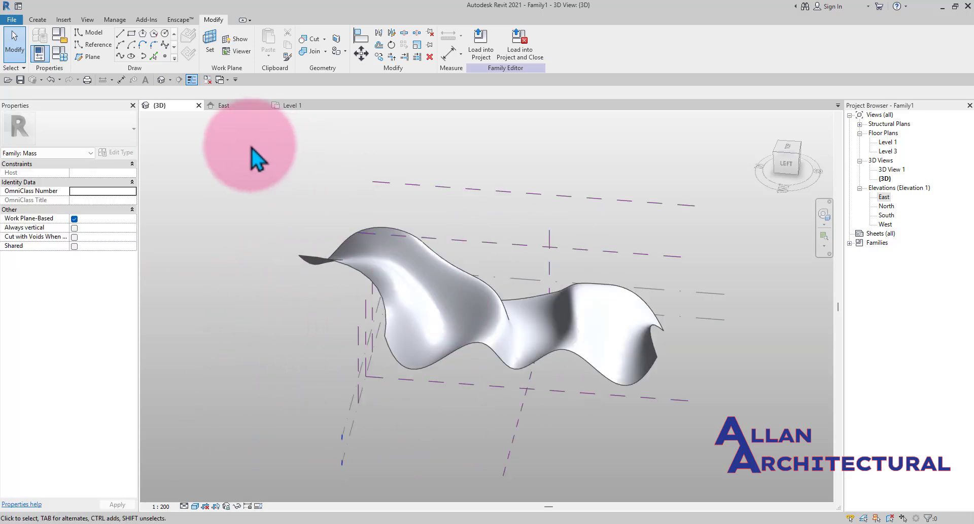
middle_click_drag(289, 130, 480, 328, "shift")
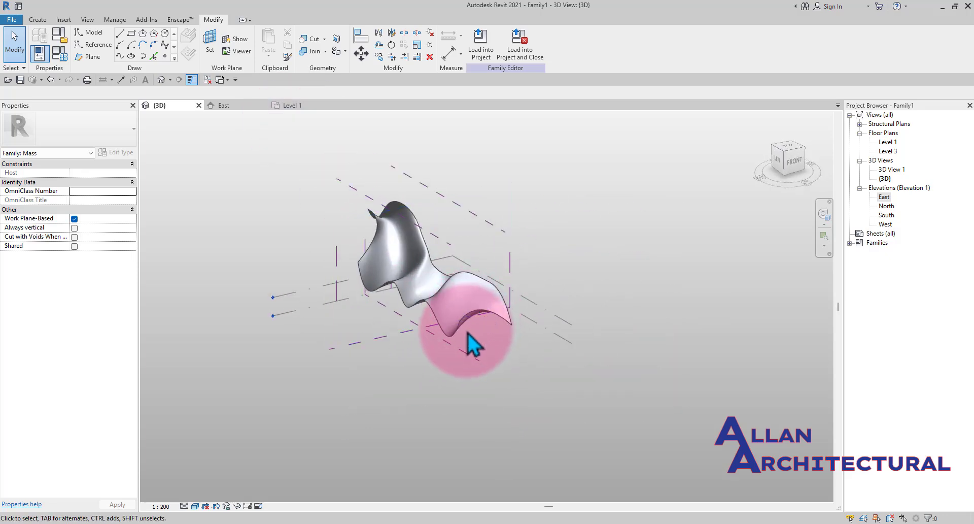
scroll(464, 327, "up", 2)
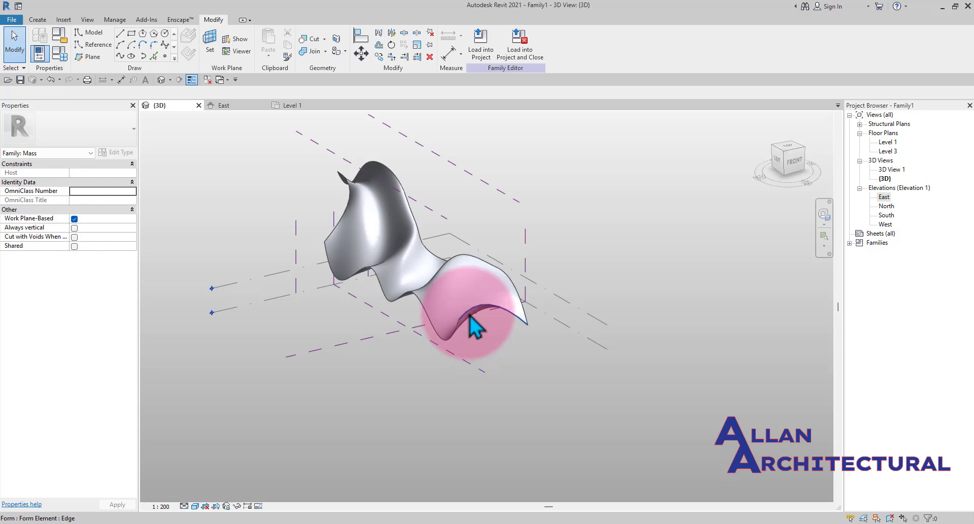
- Select the middle of the form's surface and drag it to reshape the central trough
left_click(470, 316)
scroll(472, 314, "down", 2)
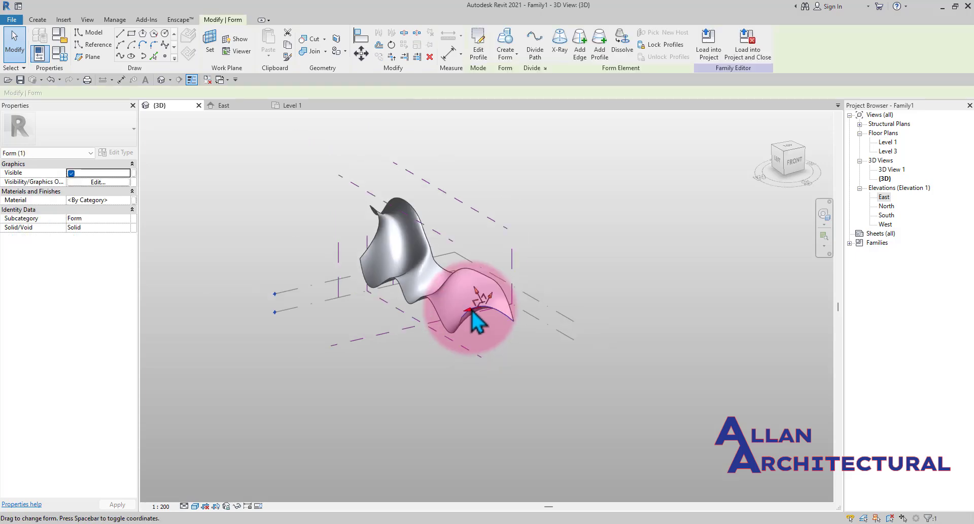
key("Escape")
left_click(453, 283)
key("Escape")
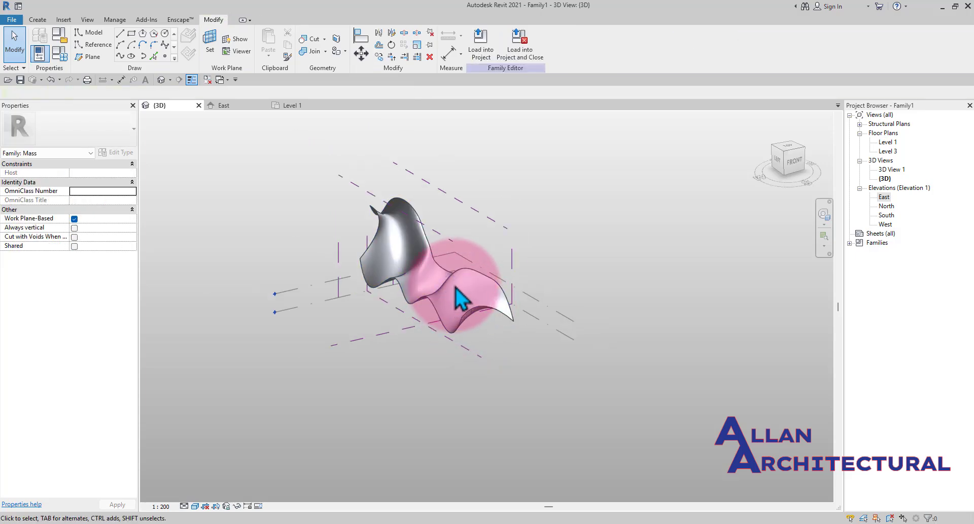
left_click(452, 282)
middle_click_drag(457, 283, 495, 276, "shift")
scroll(463, 278, "up", 2)
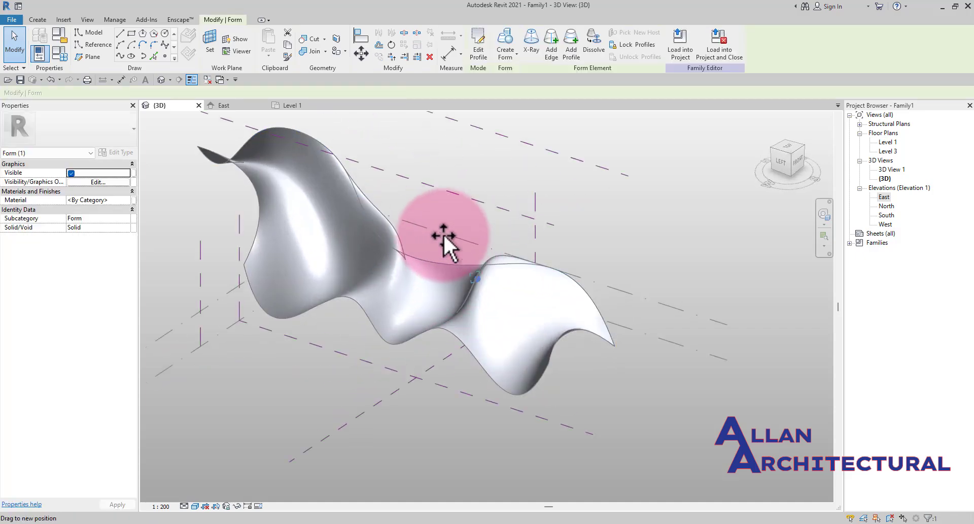
middle_click_drag(450, 247, 485, 252, "shift")
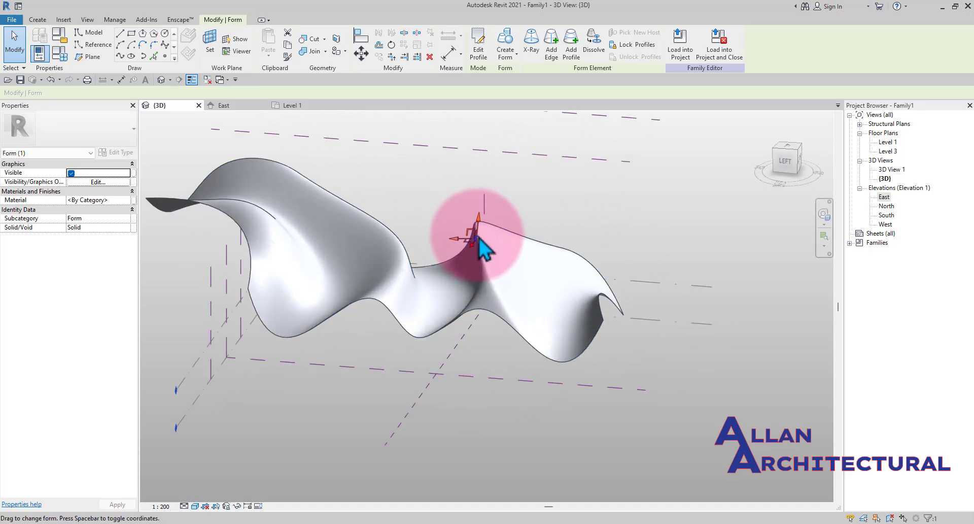
- Drag the selected point slightly further to refine the central dip, then deselect the form
scroll(479, 242, "up", 2)
mouse_move(460, 239)
left_mouse_down()
mouse_move(464, 231)
mouse_move(487, 244)
mouse_move(498, 271)
mouse_move(470, 248)
left_mouse_up()
scroll(472, 246, "down", 3)
left_click(535, 220)
scroll(525, 243, "down", 3)
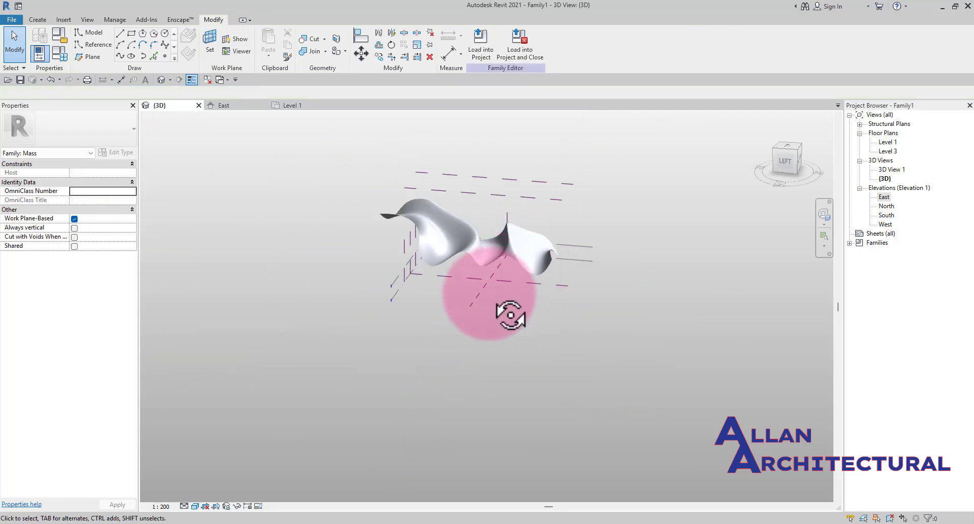
- Select the whole form and, in the front view, drag it upward to a new position
middle_click_drag(487, 293, 471, 264, "shift")
scroll(476, 258, "up", 2)
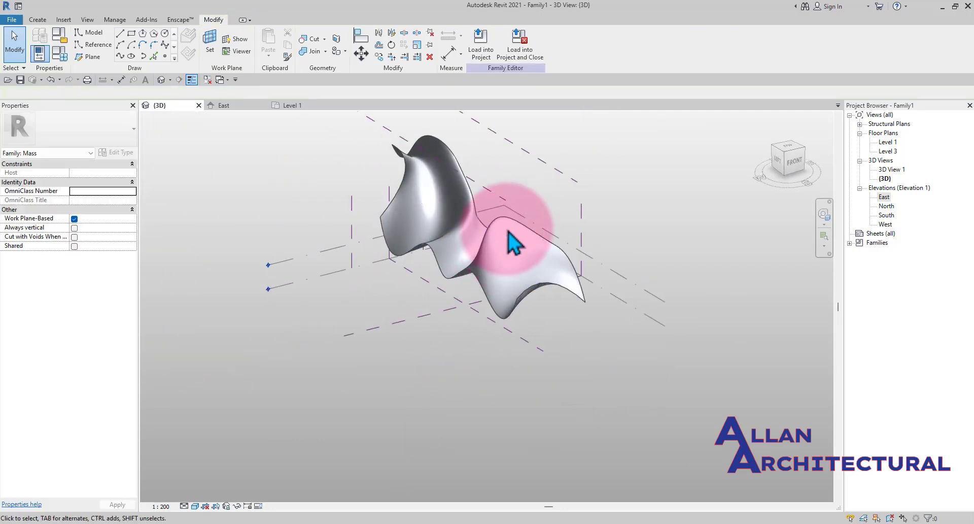
left_click(514, 235)
scroll(513, 241, "down", 2)
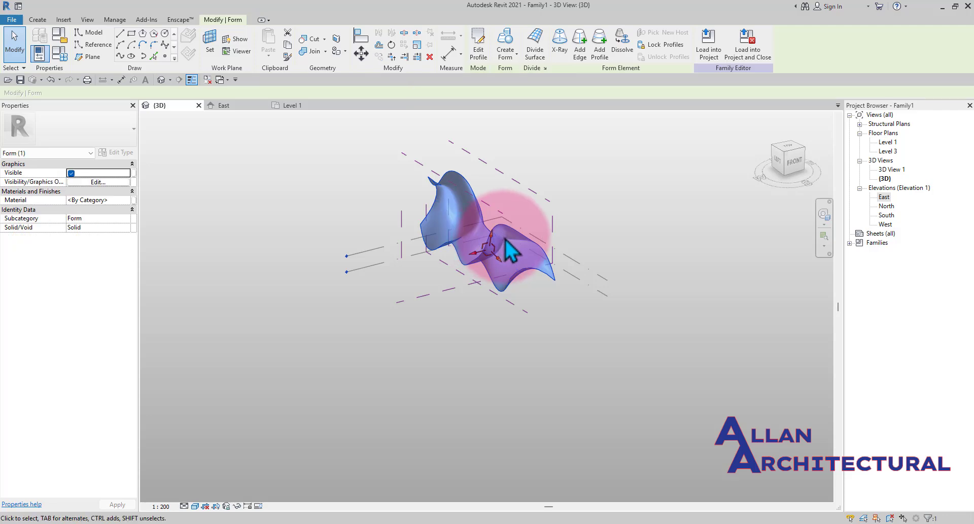
scroll(457, 208, "up", 2)
left_click_drag(489, 222, 421, 253)
middle_click_drag(421, 251, 492, 274, "shift")
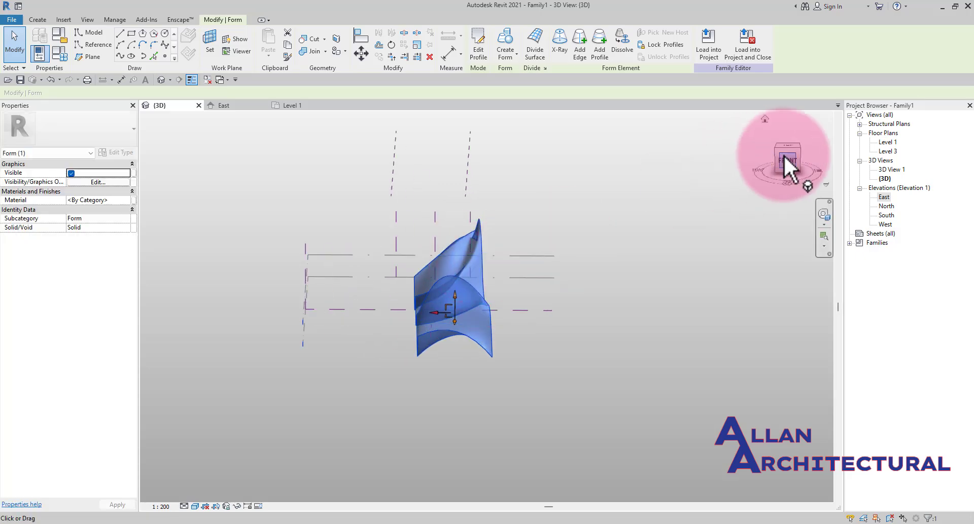
left_click(776, 170)
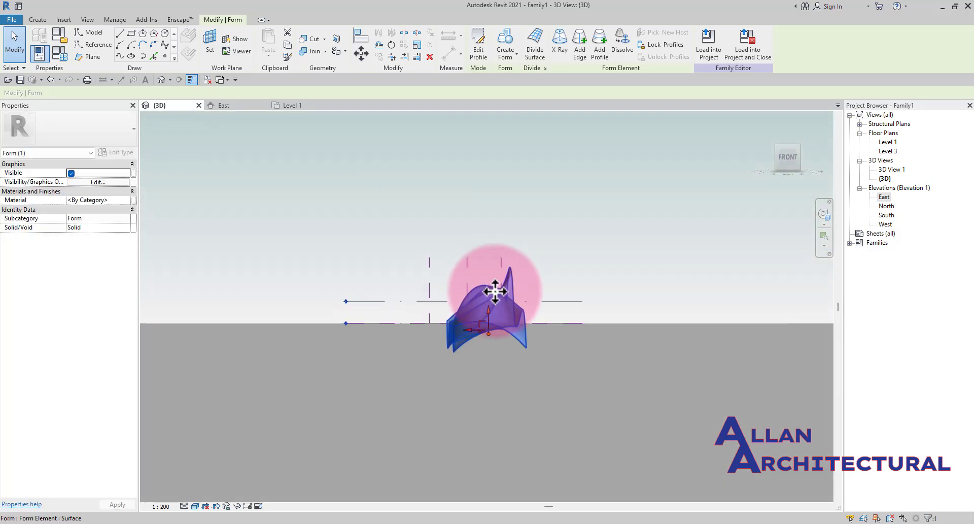
left_click_drag(486, 227, 473, 231)
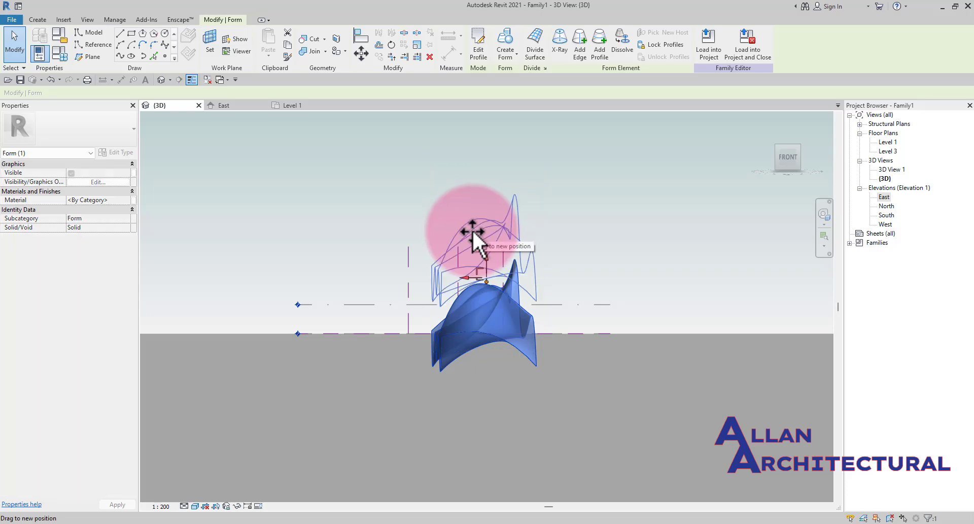
left_click(587, 241)
- Orbit, zoom and pan around the moved form to inspect it
mouse_move(527, 247)
middle_mouse_down("shift")
mouse_move(478, 279)
mouse_move(402, 374)
mouse_move(592, 398)
mouse_move(533, 398)
mouse_move(576, 398)
mouse_move(471, 323)
mouse_move(510, 297)
mouse_move(465, 330)
mouse_move(557, 322)
mouse_move(560, 359)
middle_mouse_up("shift")
scroll(497, 329, "up", 3)
scroll(491, 325, "down", 1)
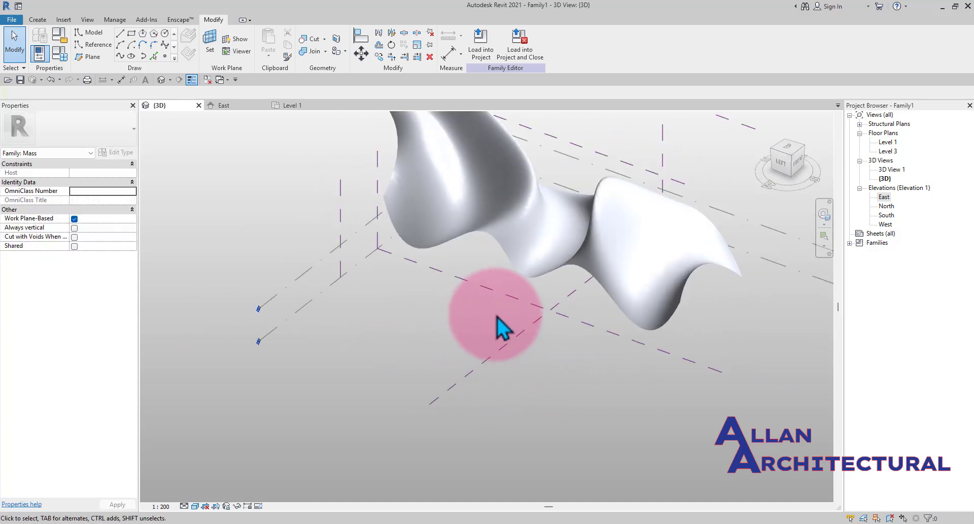
middle_click_drag(497, 314, 449, 348)
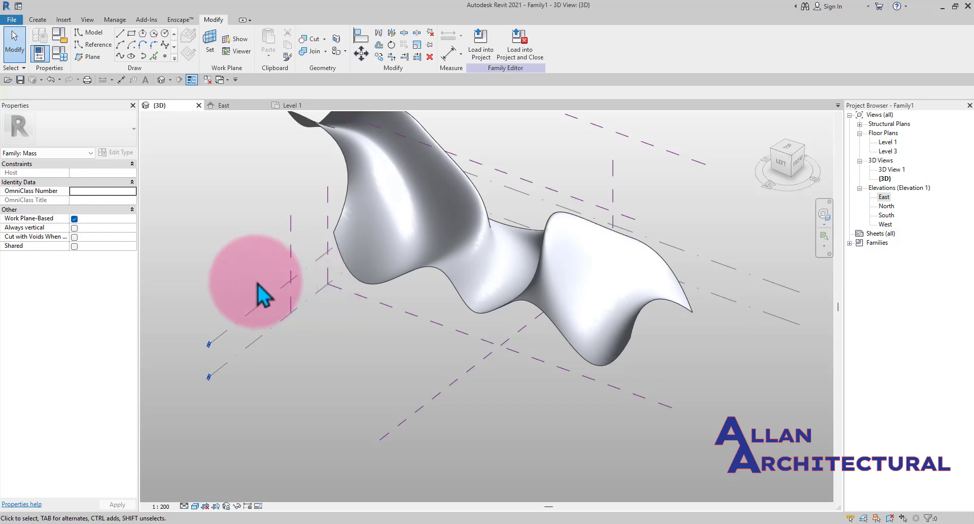
mouse_move(299, 320)
middle_mouse_down()
mouse_move(309, 326)
mouse_move(312, 311)
middle_mouse_up()
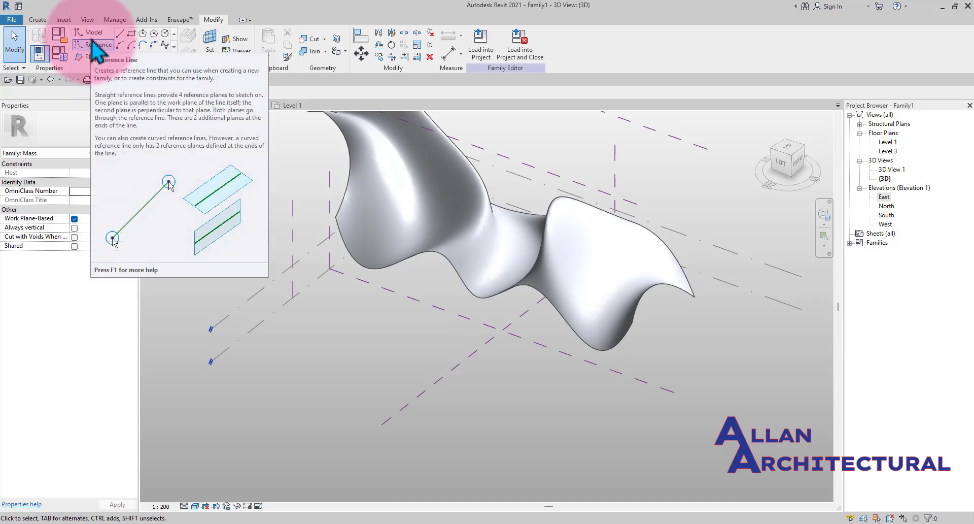
middle_click_drag(426, 274, 386, 201)
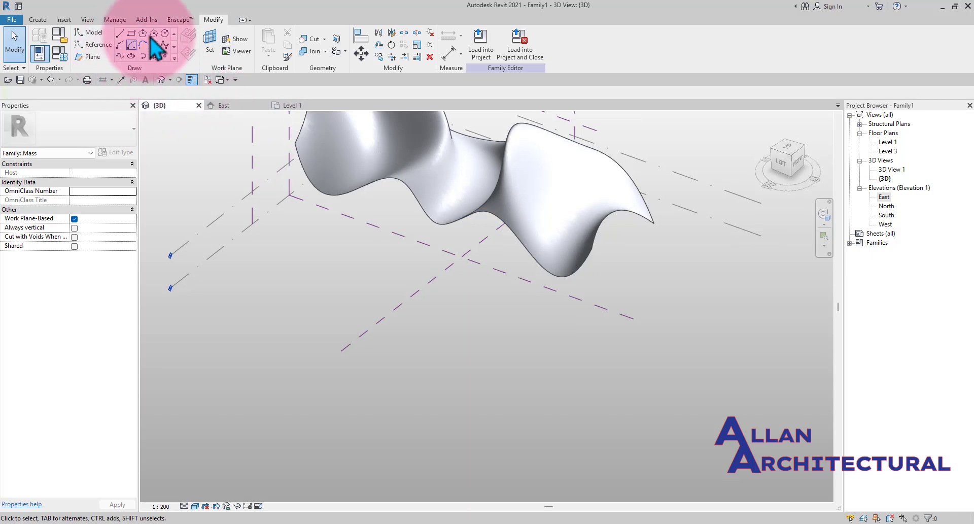
left_click(89, 36)
middle_click_drag(297, 304, 329, 299)
scroll(329, 300, "up", 1)
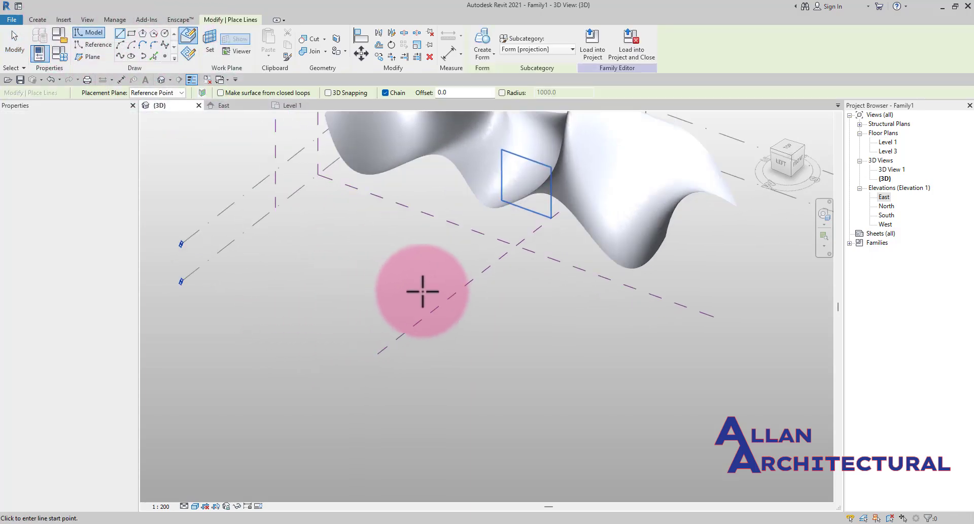
scroll(422, 291, "down", 3)
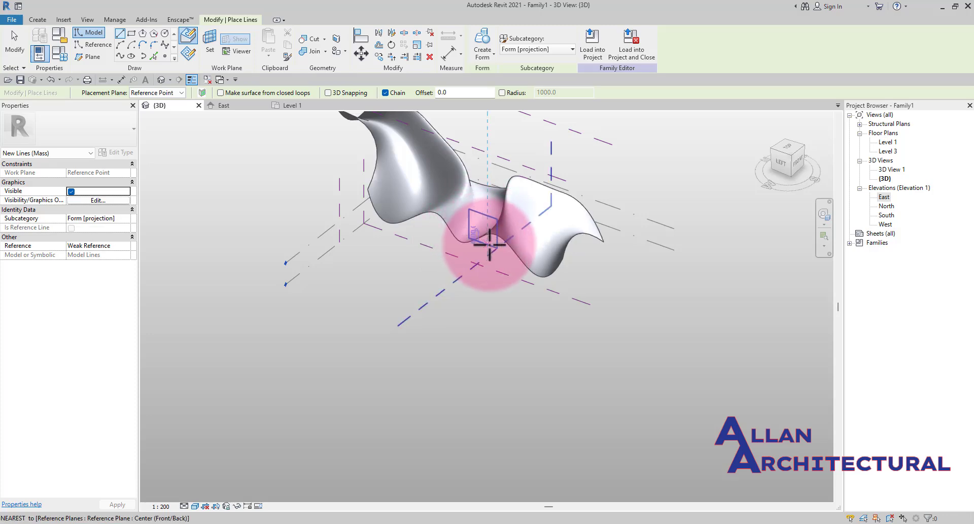
scroll(489, 245, "up", 2)
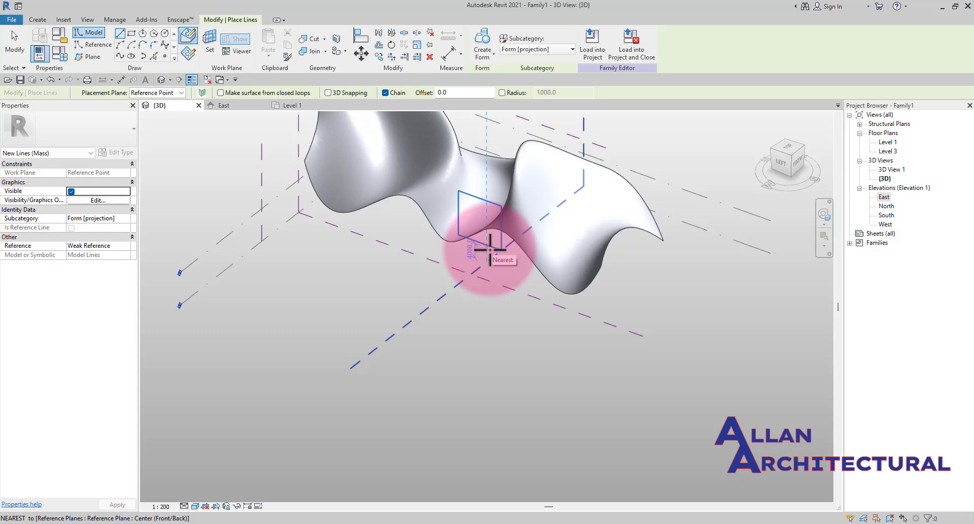
key("Escape")
key("Escape")
scroll(403, 321, "down", 2)
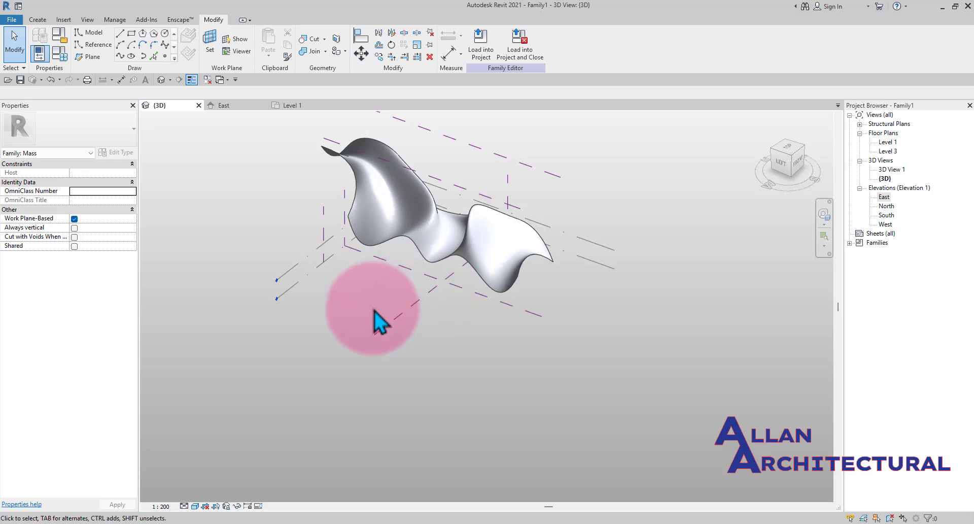
left_click(295, 289)
scroll(355, 325, "up", 3)
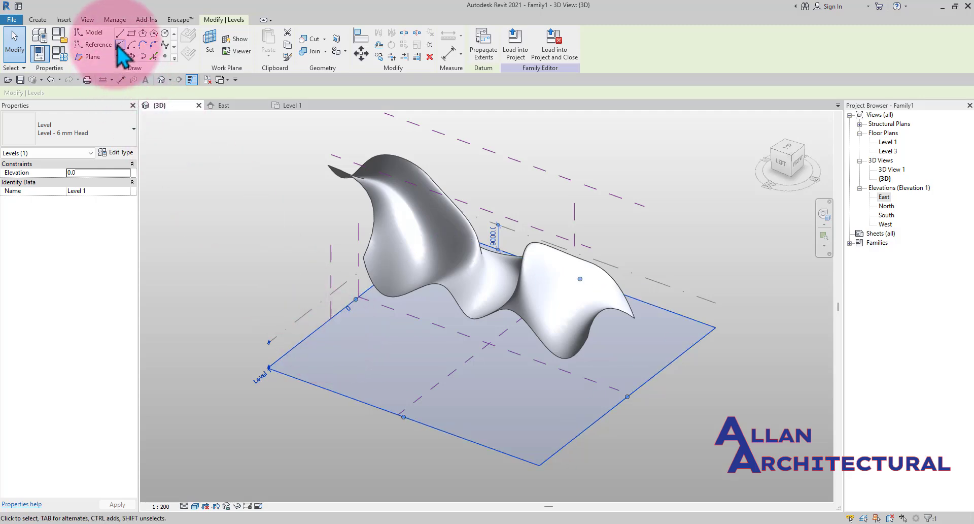
left_click(405, 340)
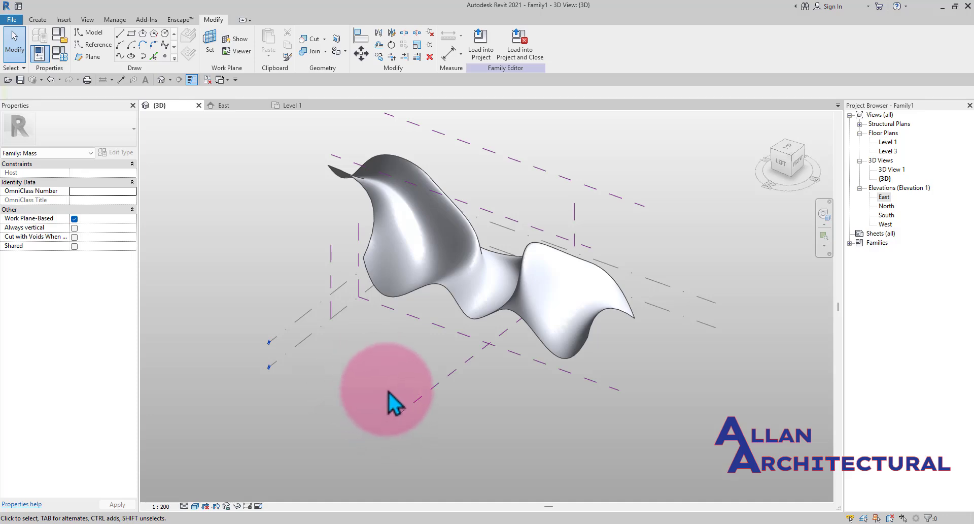
scroll(302, 401, "up", 2)
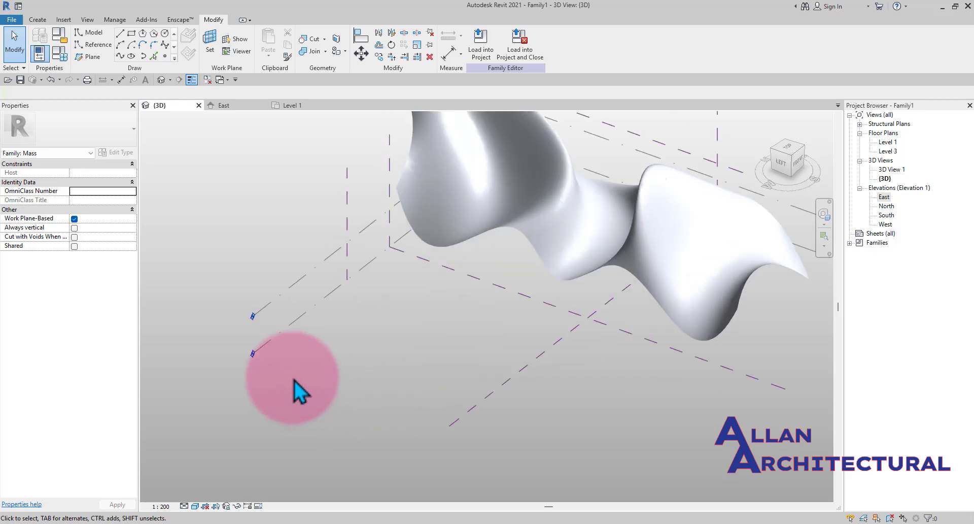
scroll(456, 356, "down", 2)
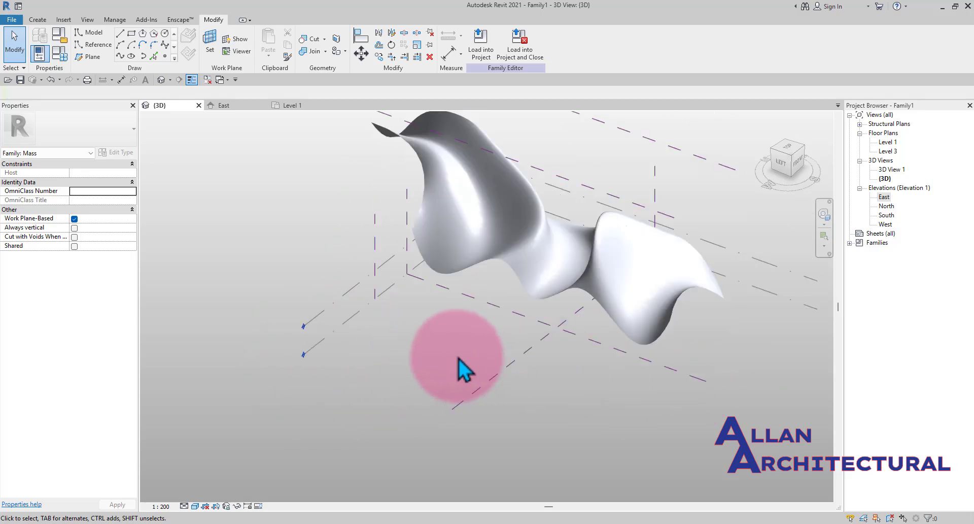
mouse_move(545, 376)
middle_mouse_down()
mouse_move(543, 391)
mouse_move(528, 384)
middle_mouse_up()
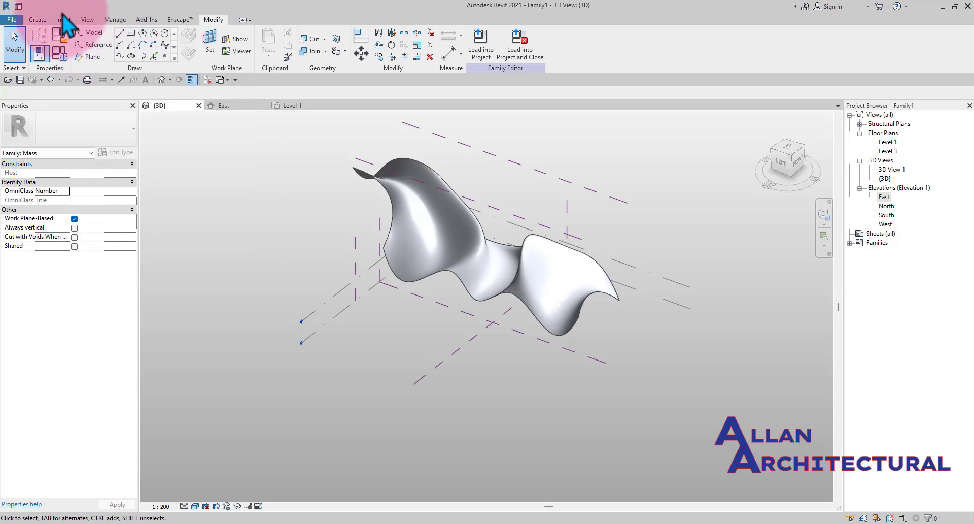
- Draw a straight model line on Level 1 and delete it
left_click(86, 34)
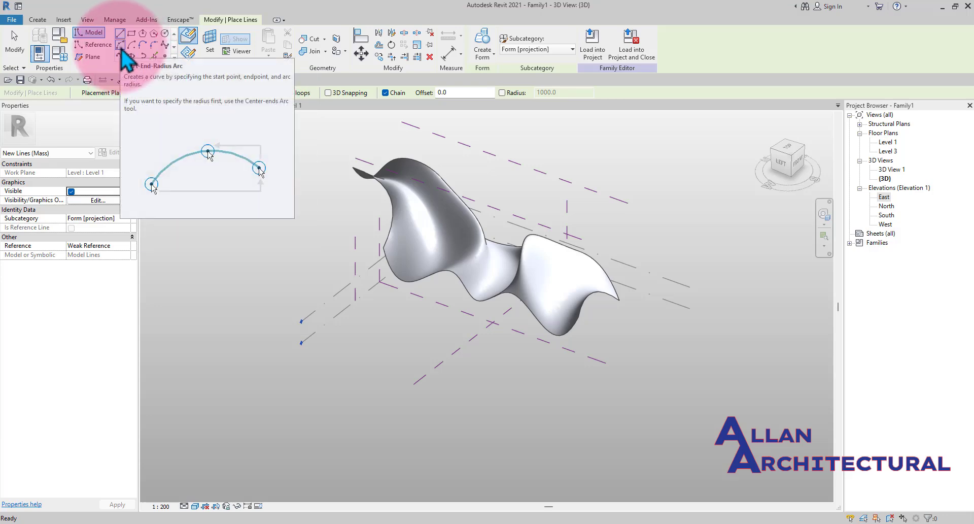
scroll(342, 276, "up", 5)
scroll(337, 277, "up", 2)
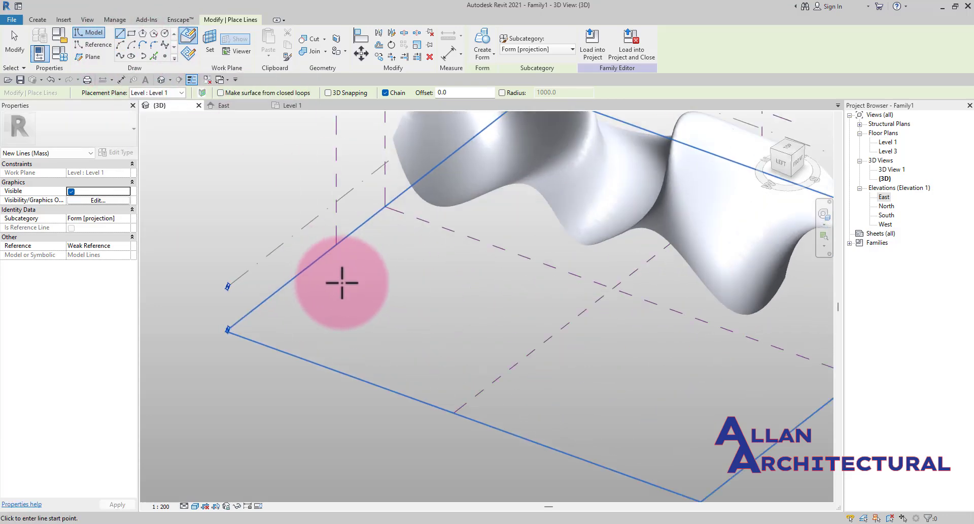
left_click(339, 274)
left_click(389, 338)
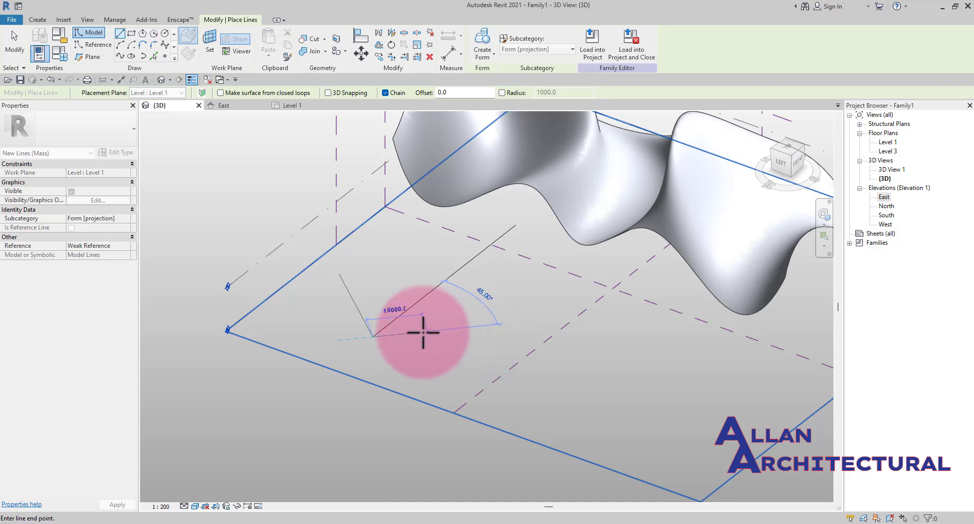
scroll(366, 325, "up", 2)
key("Escape")
key("Escape")
left_click(358, 316)
key("d")
key("e")
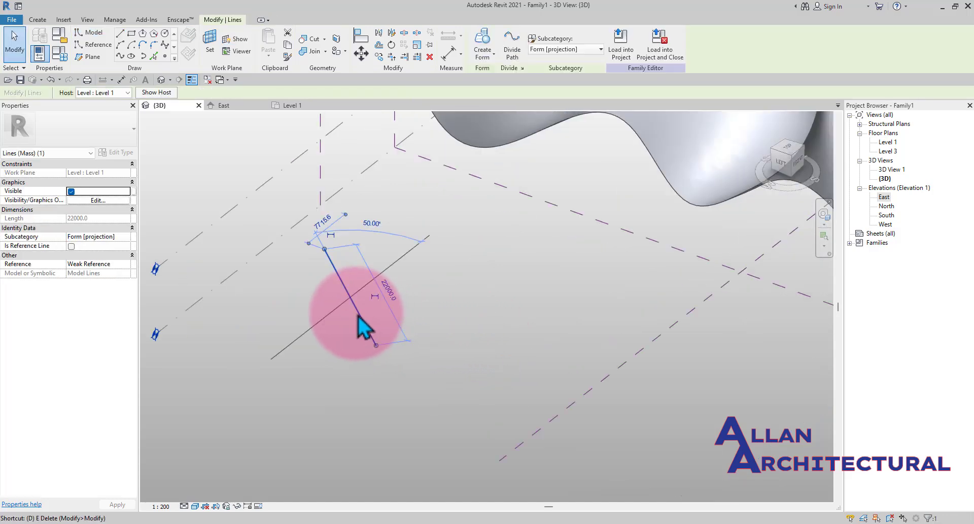
- Draw a start-end-radius arc model line on Level 1 beside the form
scroll(360, 315, "down", 3)
middle_click_drag(455, 310, 409, 303)
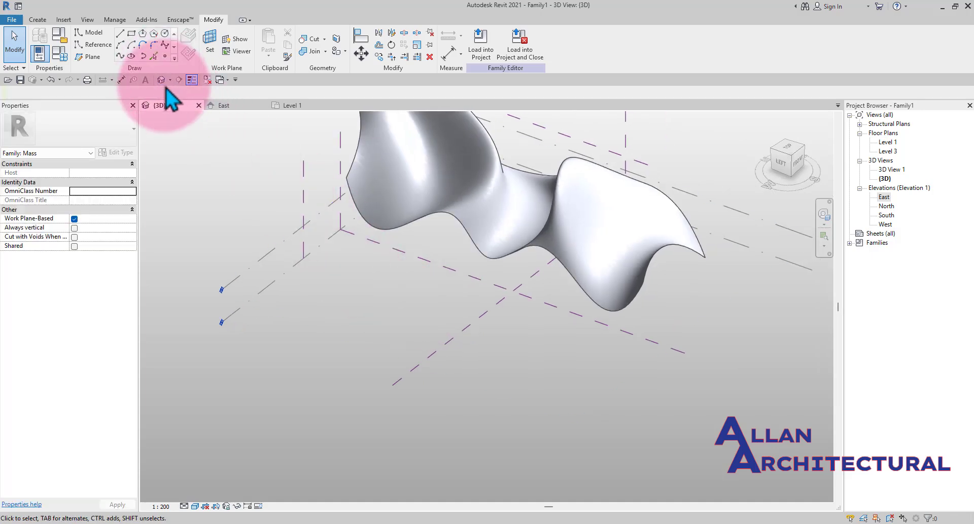
left_click(120, 48)
scroll(316, 307, "up", 1)
left_click(306, 290)
scroll(324, 317, "up", 1)
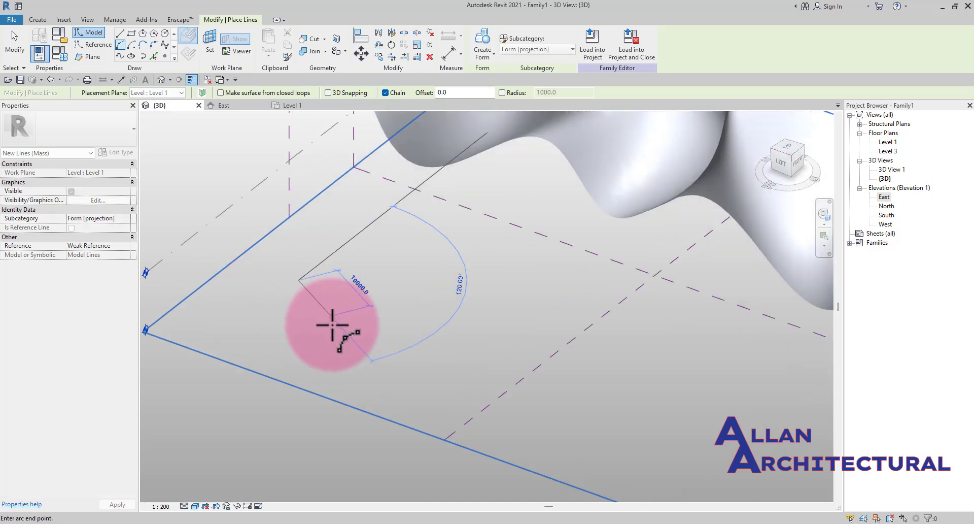
left_click(341, 332)
scroll(355, 320, "up", 3)
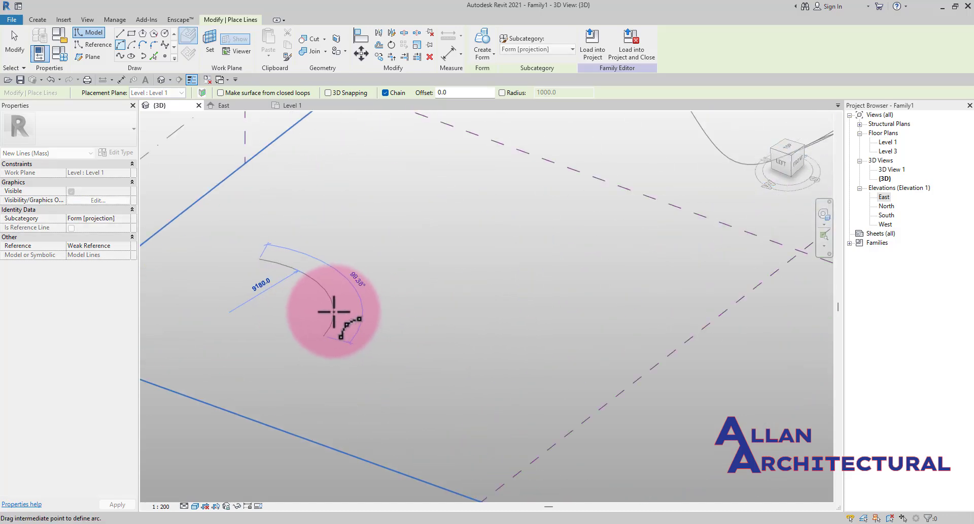
left_click(345, 319)
key("Escape")
key("Escape")
- Select the arc and drag its grip to adjust its curvature
scroll(355, 307, "down", 3)
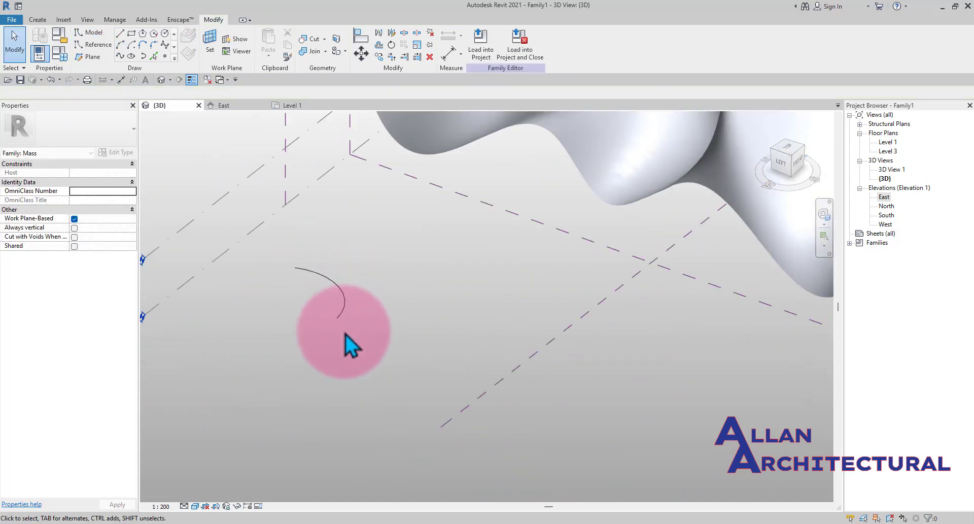
scroll(340, 302, "up", 1)
left_click(339, 302)
scroll(337, 300, "up", 1)
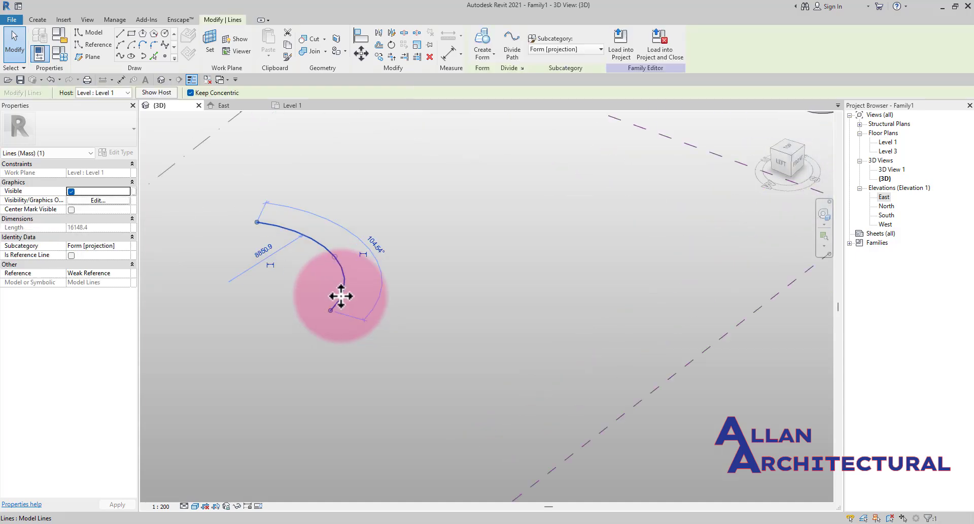
middle_click_drag(370, 329, 352, 306, "shift")
left_click(345, 266)
scroll(347, 265, "down", 1)
left_click(388, 323)
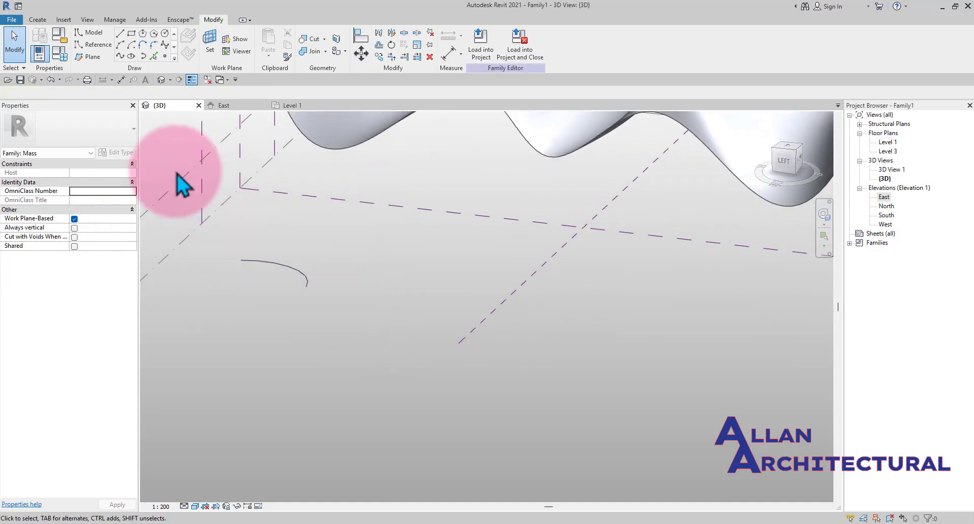
- Draw a straight reference line about 18000 mm long on Level 1 near the form
left_click(82, 45)
left_click(120, 44)
scroll(350, 314, "up", 2)
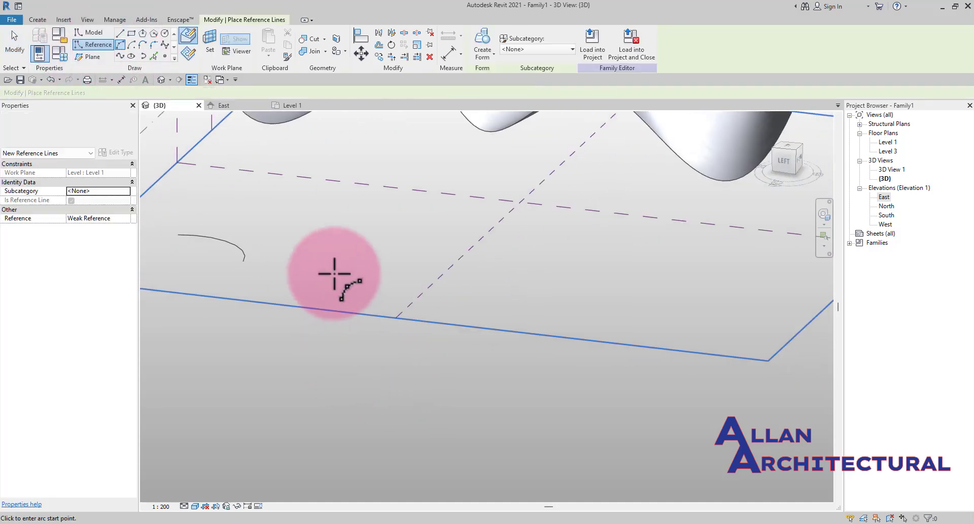
scroll(335, 274, "up", 1)
left_click(120, 33)
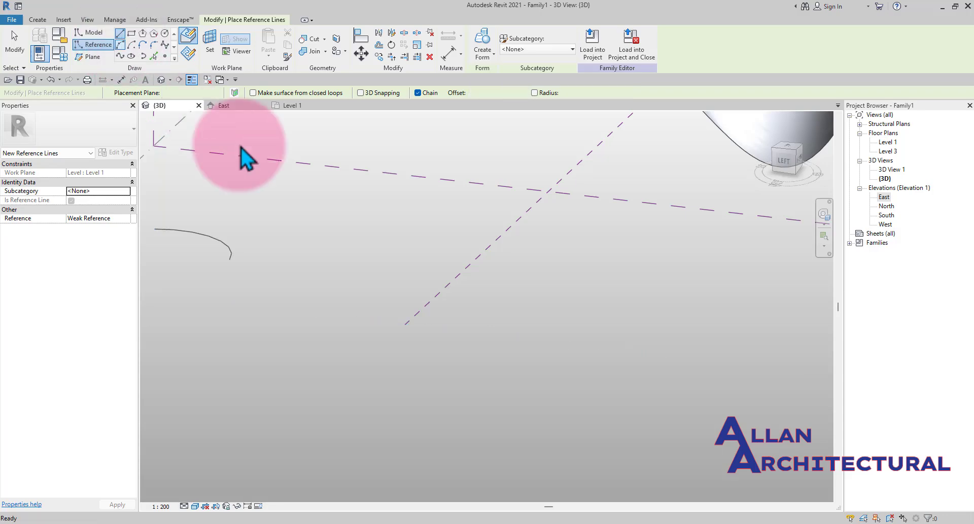
middle_click_drag(341, 277, 350, 313)
middle_click_drag(407, 338, 380, 360, "shift")
scroll(352, 341, "up", 1)
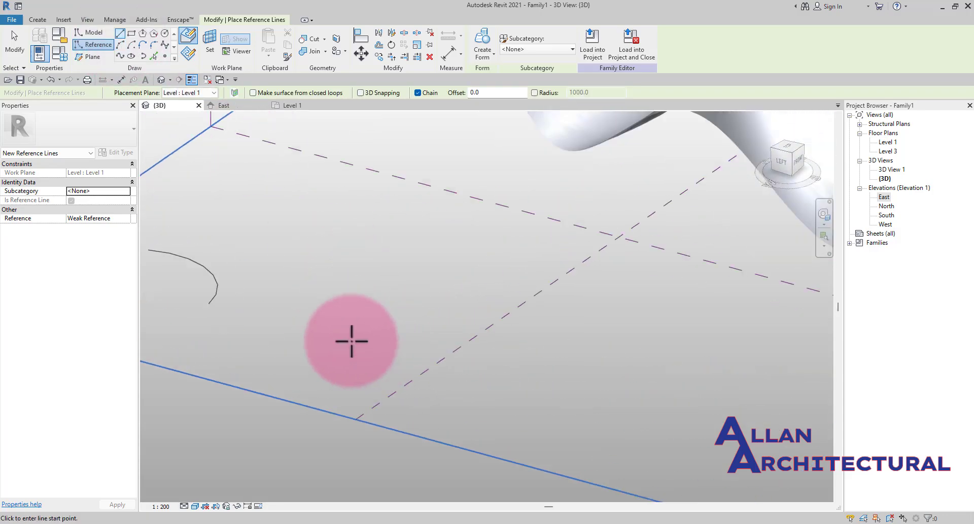
left_click(360, 336)
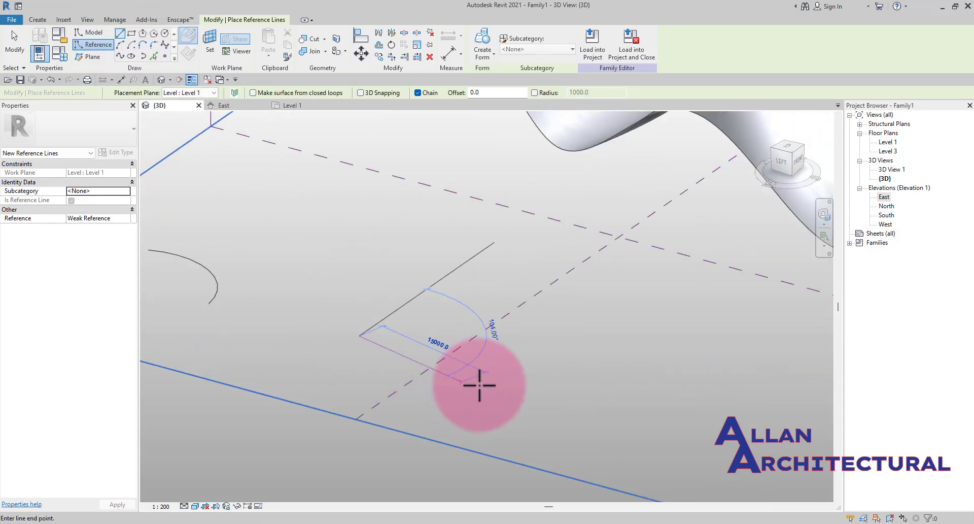
left_click(508, 376)
key("Escape")
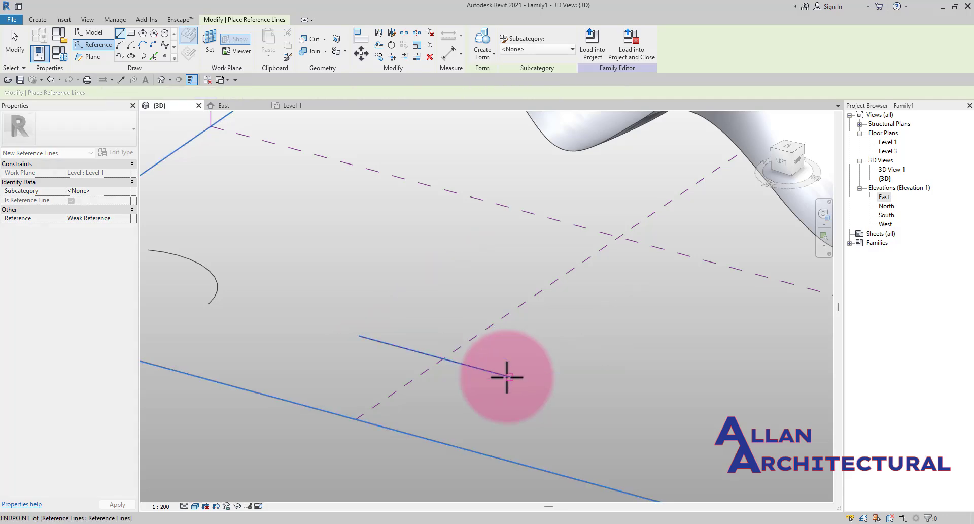
key("Escape")
- Select the new reference line to examine its length and reference planes
scroll(459, 376, "down", 4)
scroll(442, 377, "up", 3)
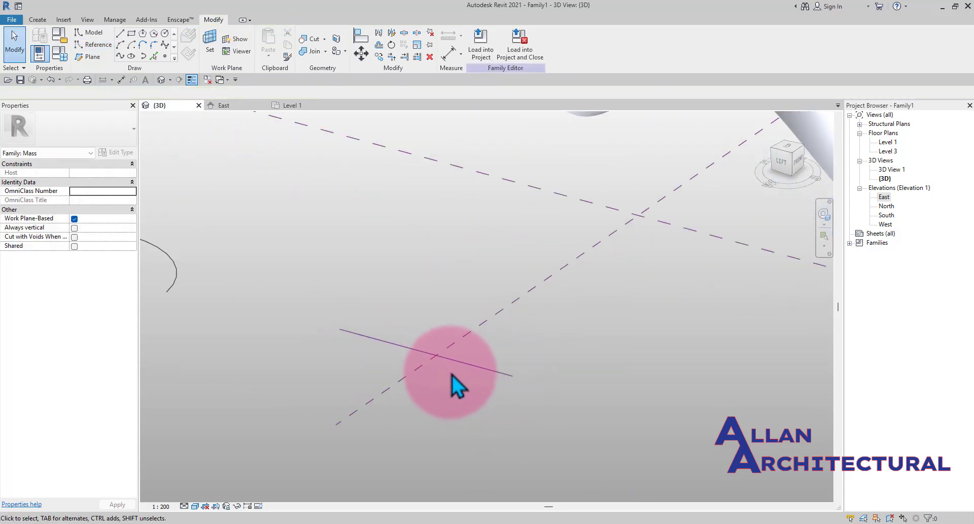
scroll(454, 386, "down", 3)
scroll(437, 384, "up", 3)
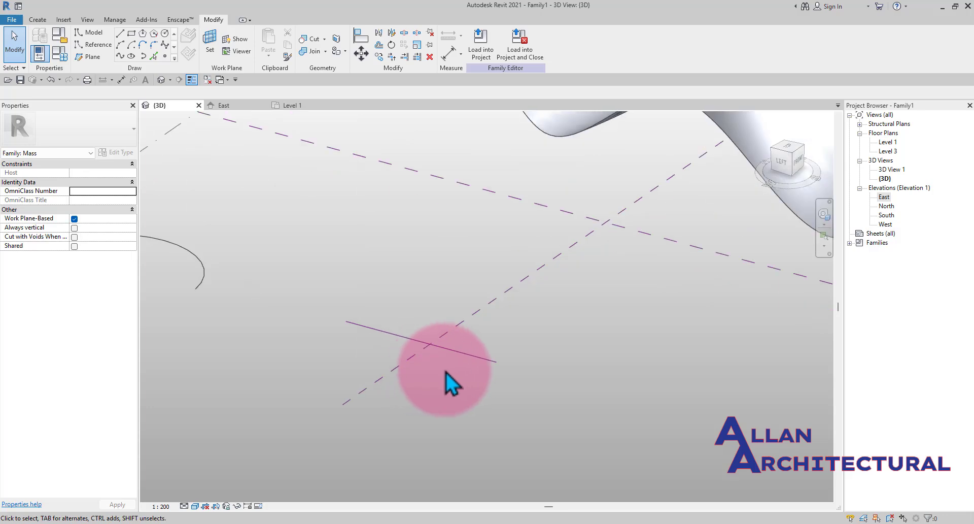
scroll(471, 370, "up", 1)
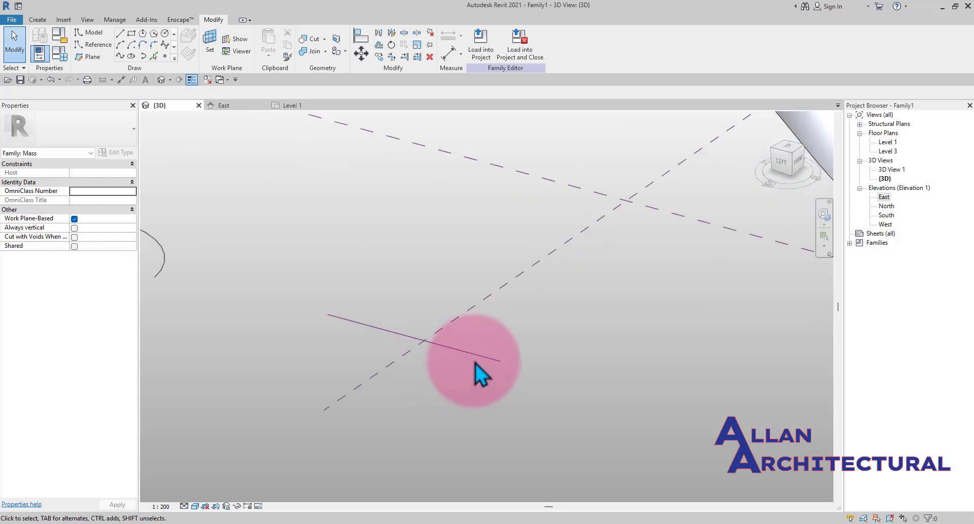
left_click(477, 361)
scroll(326, 332, "up", 2)
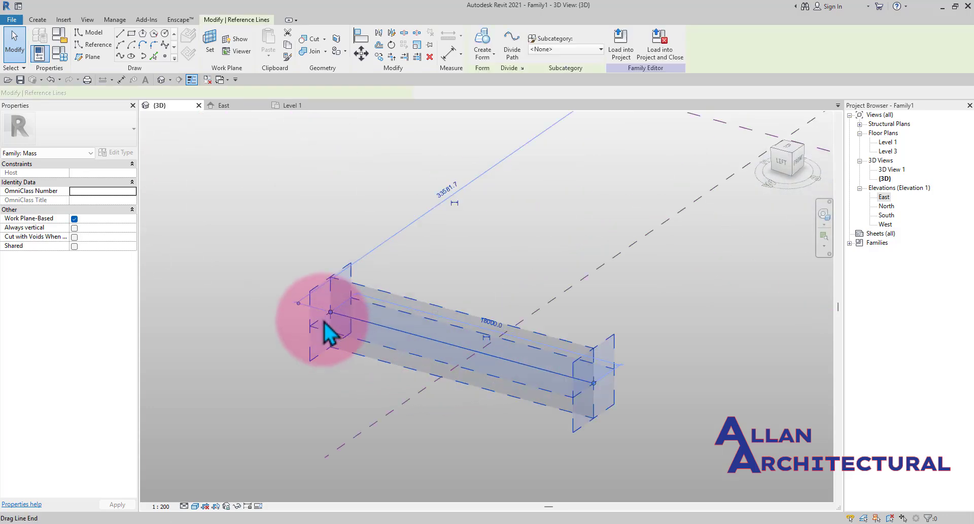
scroll(423, 320, "down", 6)
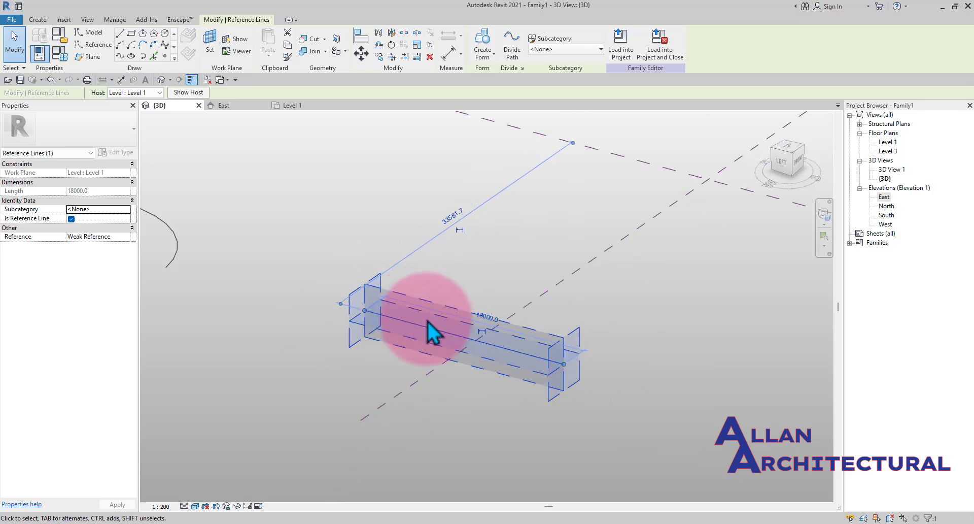
left_click(308, 300)
scroll(303, 294, "up", 2)
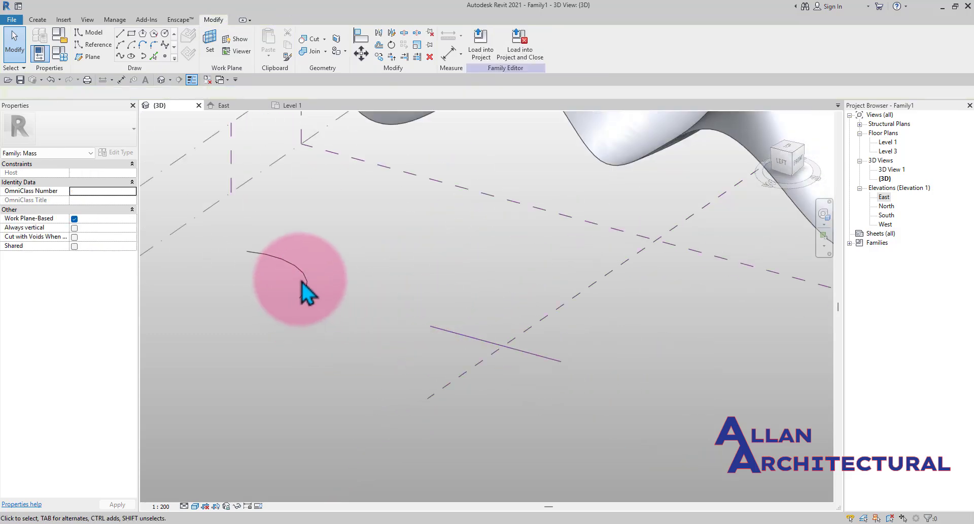
- Orbit around the model, selecting the arc and the reference line to examine them
left_click(309, 291)
scroll(311, 289, "up", 3)
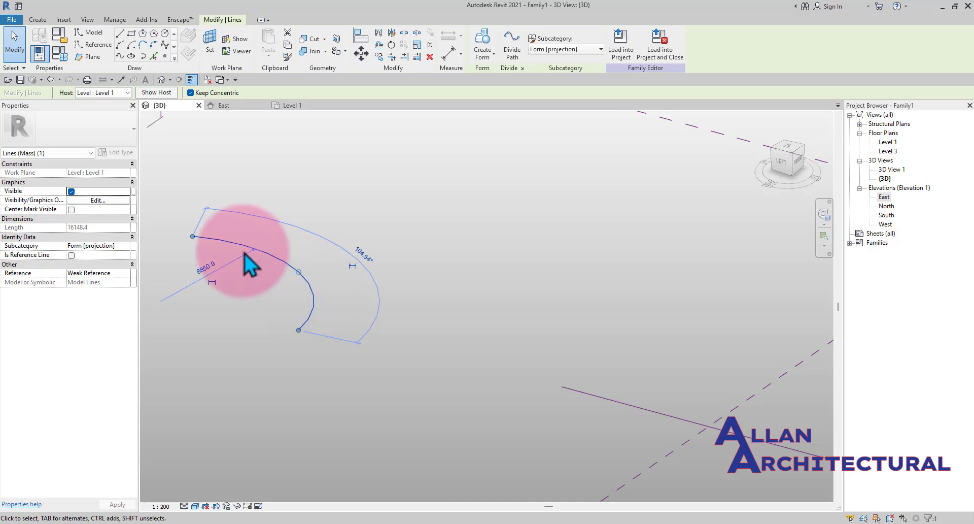
scroll(325, 282, "down", 1)
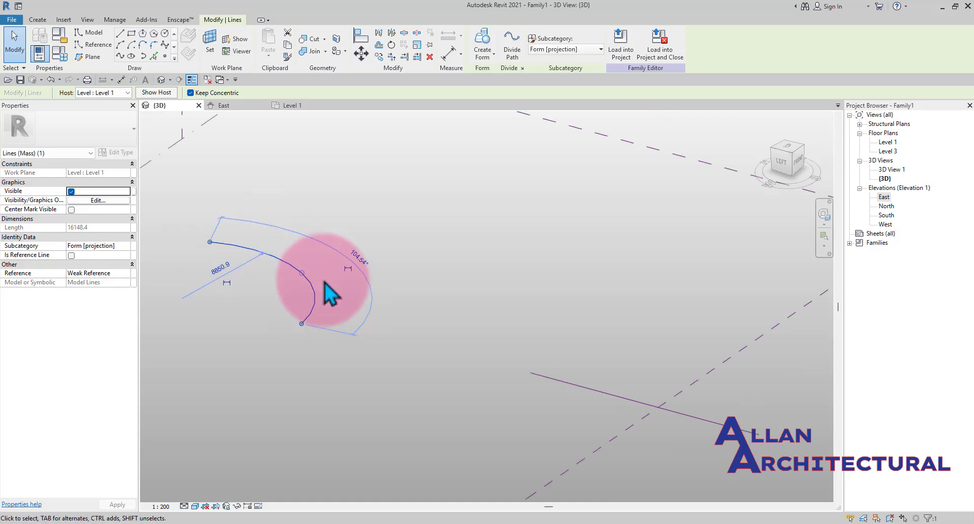
scroll(272, 282, "down", 3)
scroll(518, 364, "up", 1)
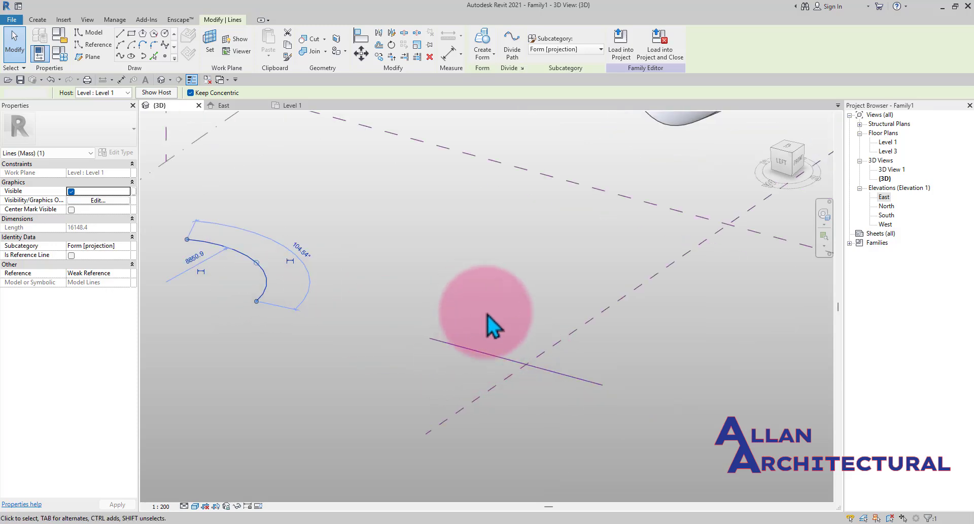
left_click(488, 314)
scroll(524, 369, "up", 2)
middle_click_drag(586, 372, 519, 379)
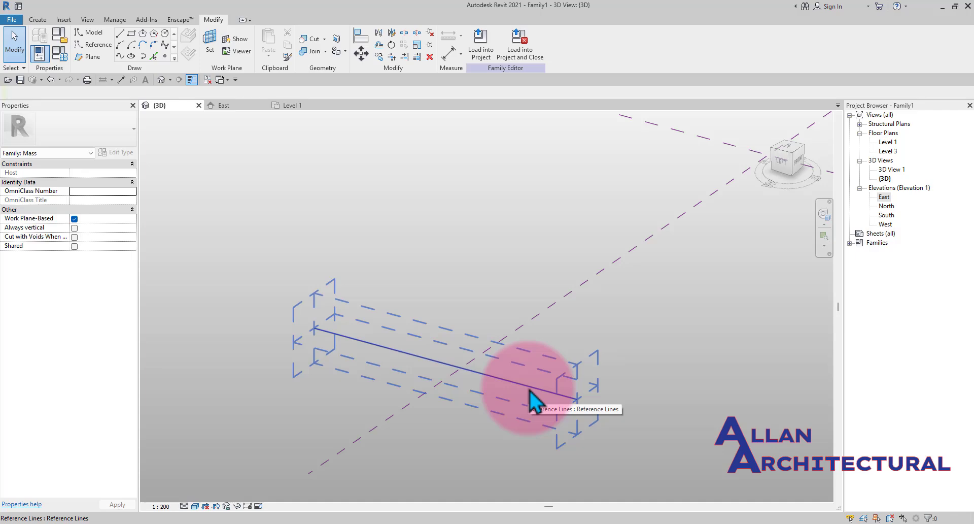
mouse_move(530, 401)
middle_mouse_down("shift")
mouse_move(577, 446)
mouse_move(556, 413)
mouse_move(518, 411)
middle_mouse_up("shift")
scroll(513, 397, "up", 1)
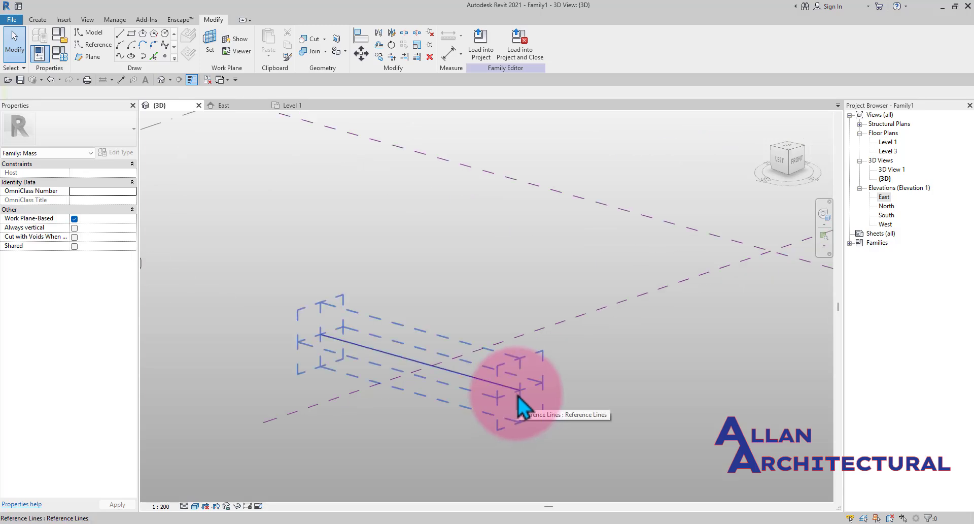
mouse_move(518, 395)
middle_mouse_down("shift")
mouse_move(383, 365)
mouse_move(368, 350)
mouse_move(509, 388)
middle_mouse_up("shift")
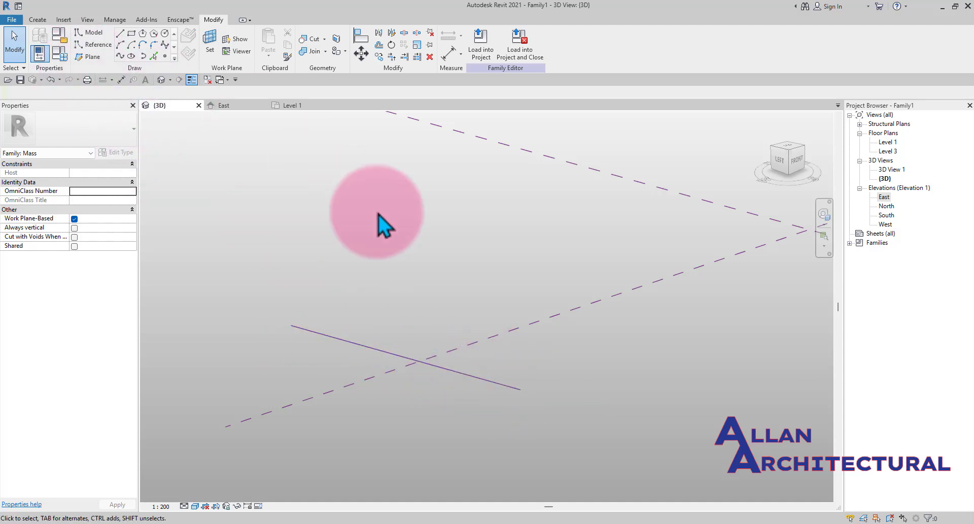
scroll(513, 394, "up", 1)
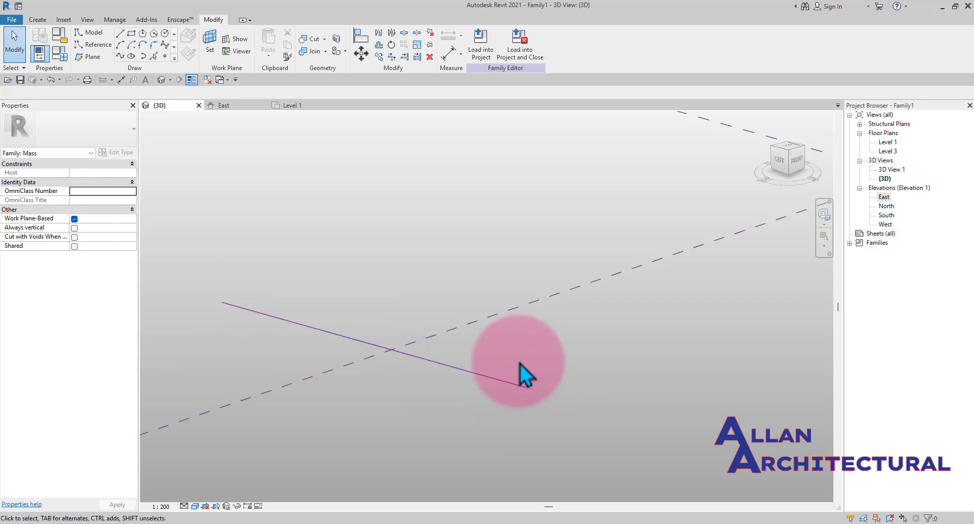
left_click(488, 376)
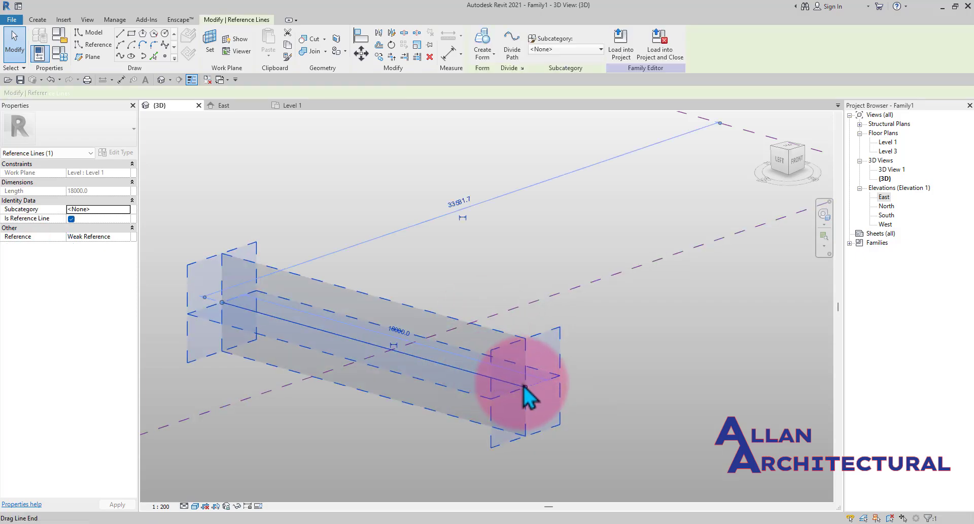
left_click(521, 354)
middle_click_drag(526, 364, 413, 401, "shift")
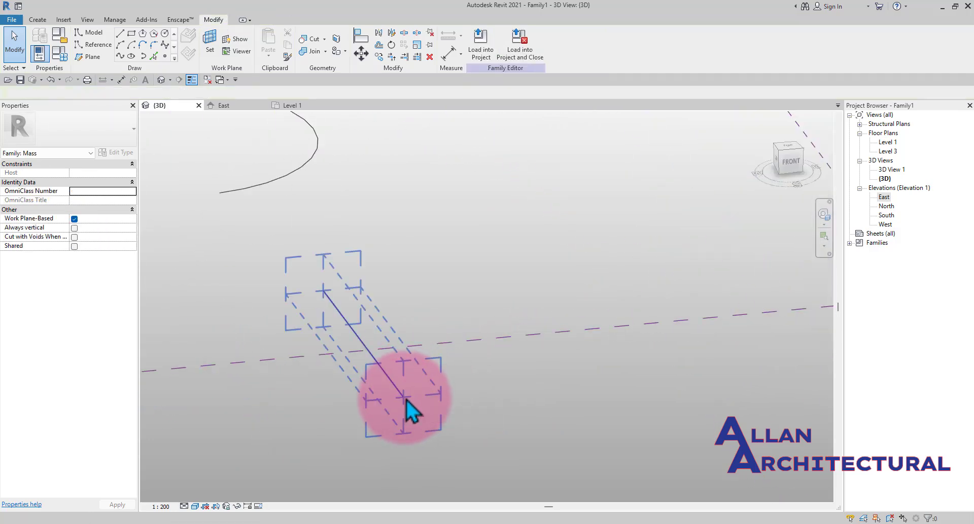
scroll(367, 324, "down", 2)
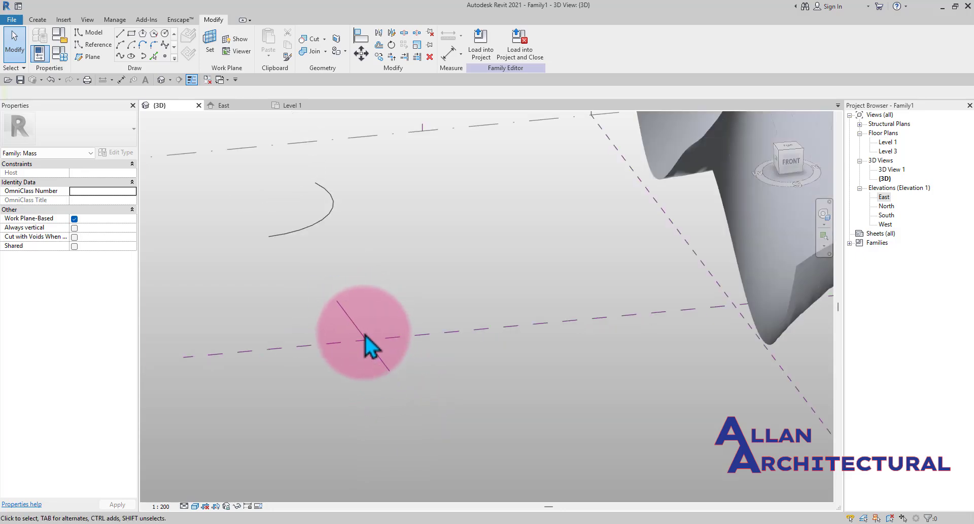
left_click(375, 348)
middle_click_drag(375, 348, 244, 285, "shift")
middle_click_drag(363, 300, 367, 332, "shift")
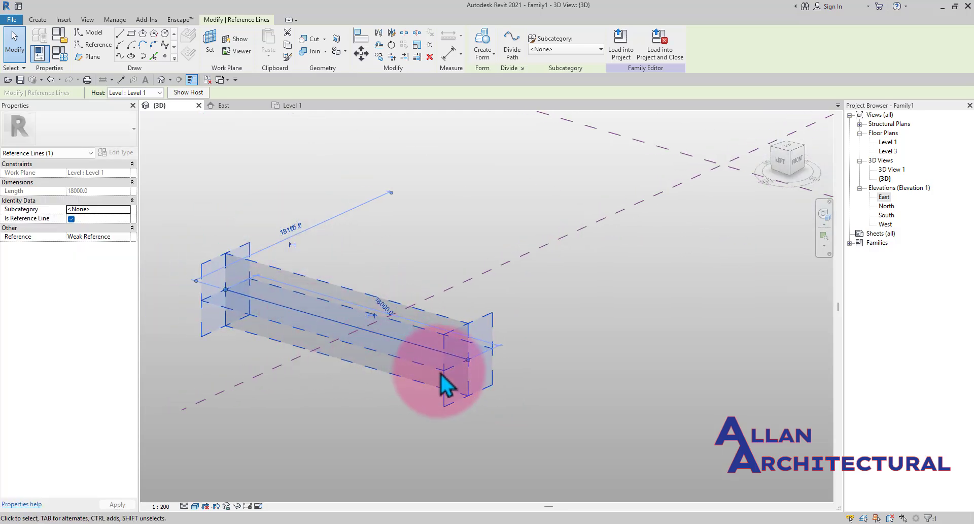
left_click(165, 34)
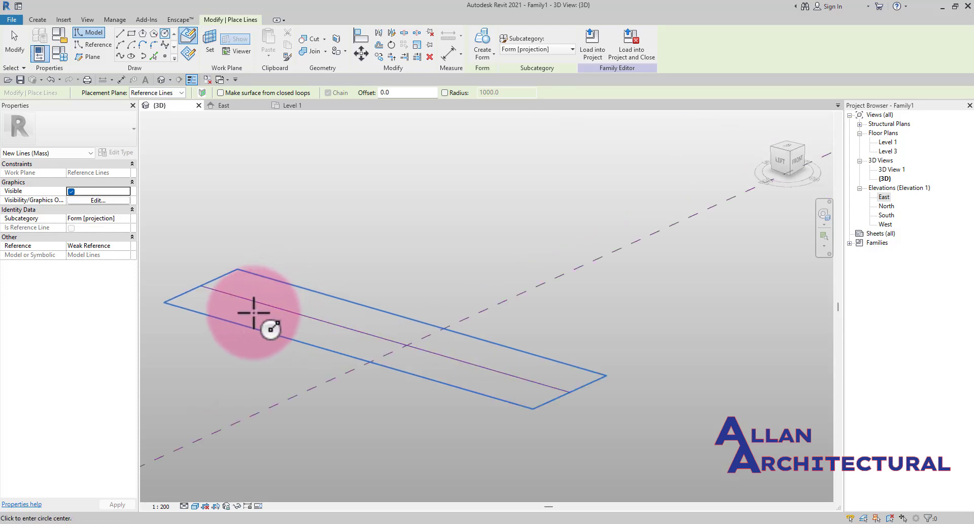
scroll(254, 312, "up", 2)
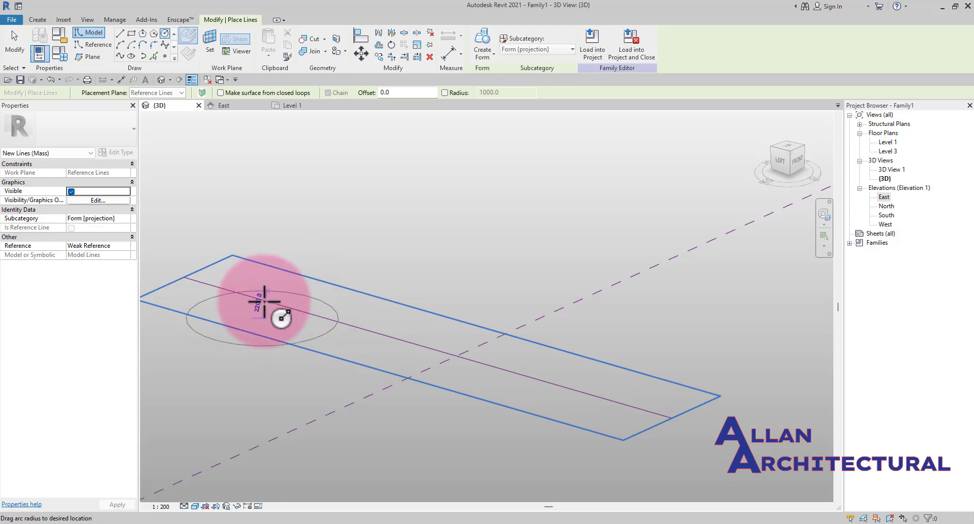
scroll(264, 302, "up", 3)
scroll(310, 323, "up", 1)
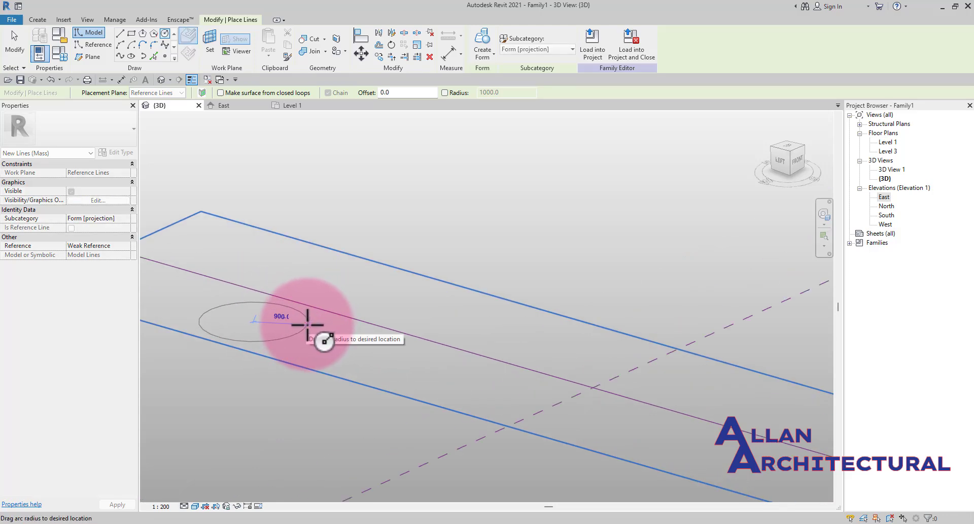
scroll(308, 324, "down", 3)
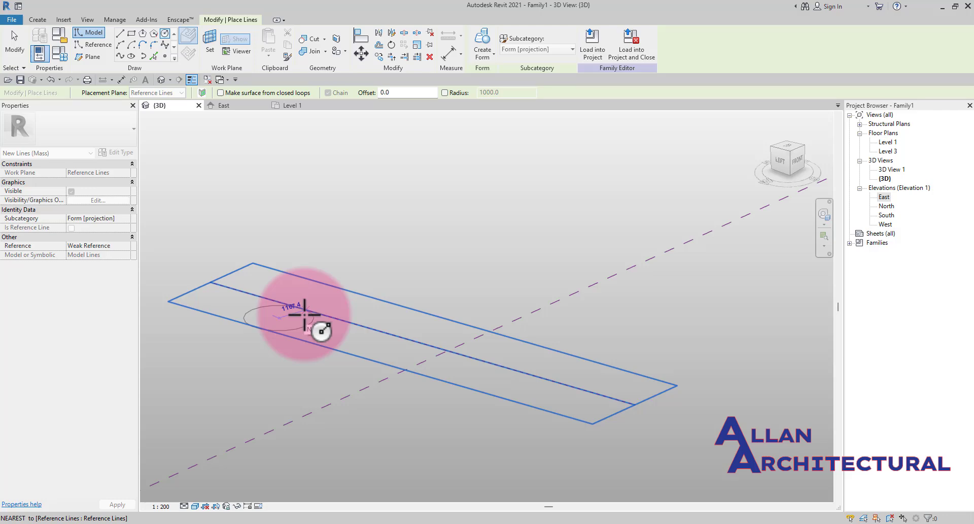
key("Escape")
key("Escape")
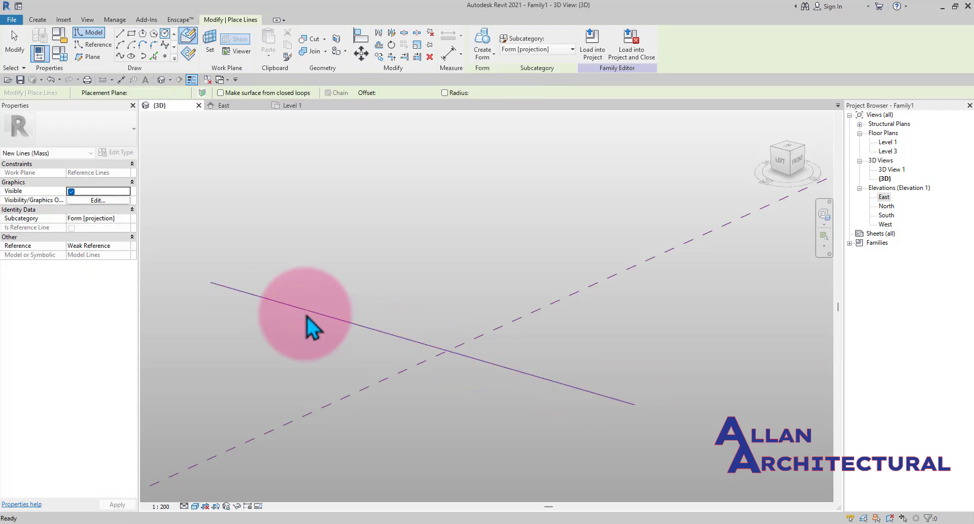
- Set the active work plane to the reference line's plane
scroll(308, 316, "down", 1)
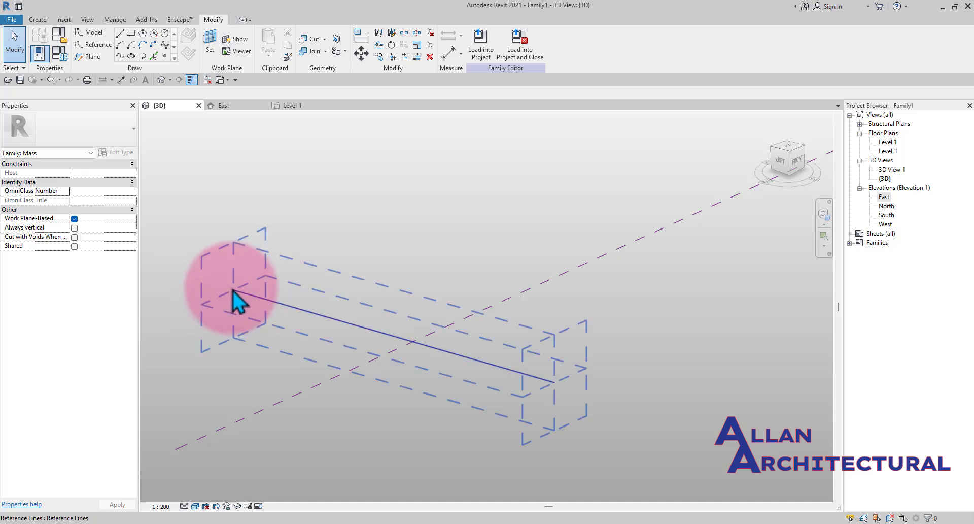
scroll(355, 335, "down", 1)
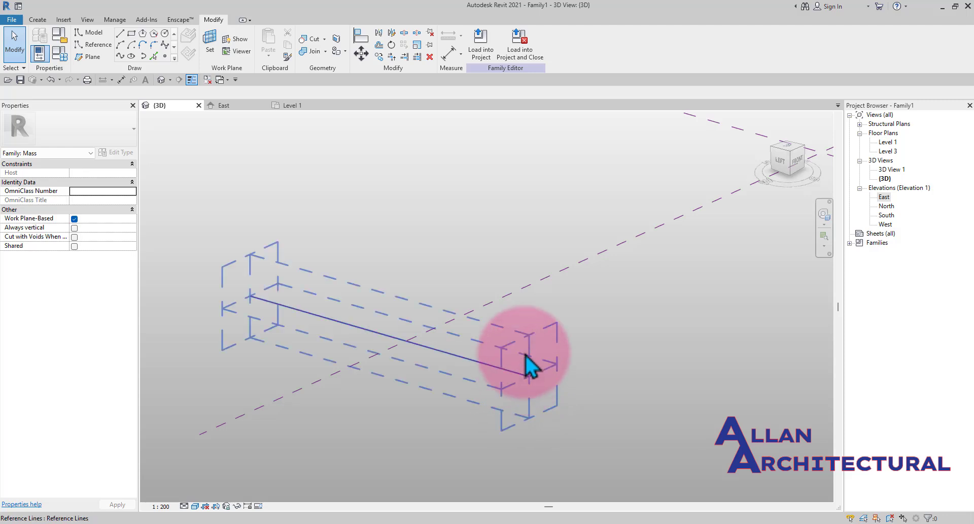
left_click(209, 43)
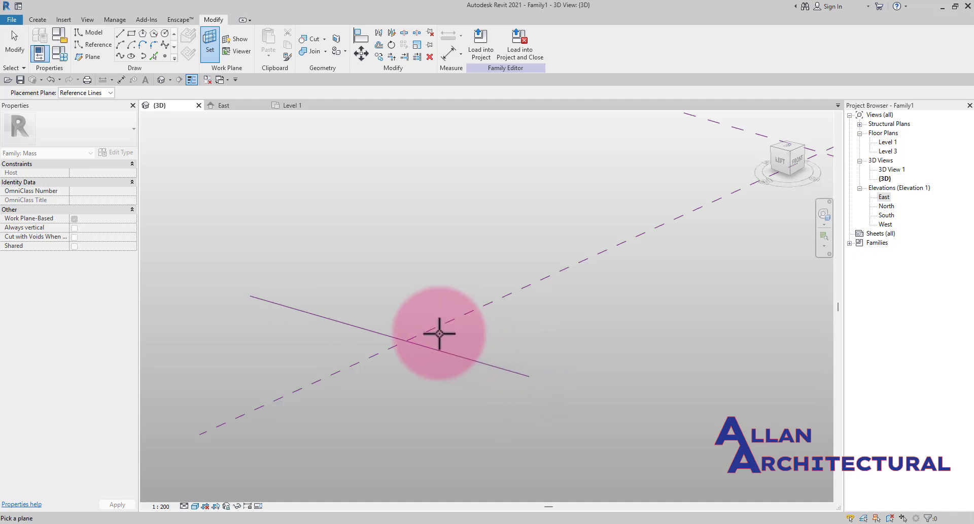
left_click(417, 348)
- Orbit and zoom around the model to review the reference line and the form
middle_click_drag(409, 344, 323, 377, "shift")
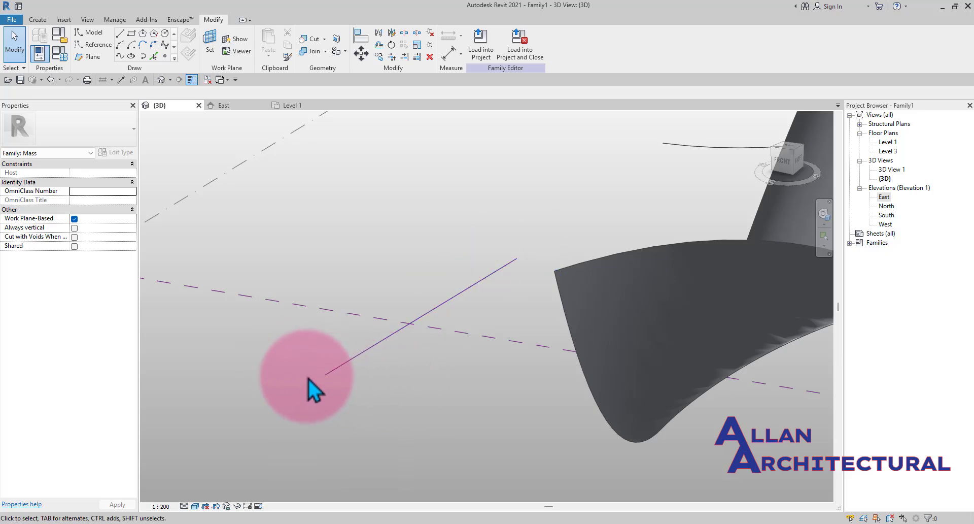
scroll(334, 356, "down", 6)
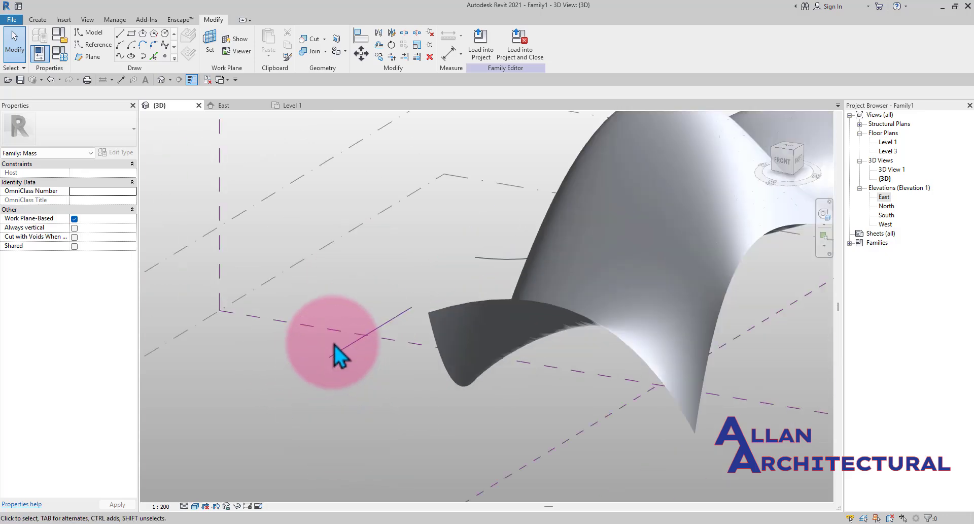
middle_click_drag(391, 360, 267, 262, "shift")
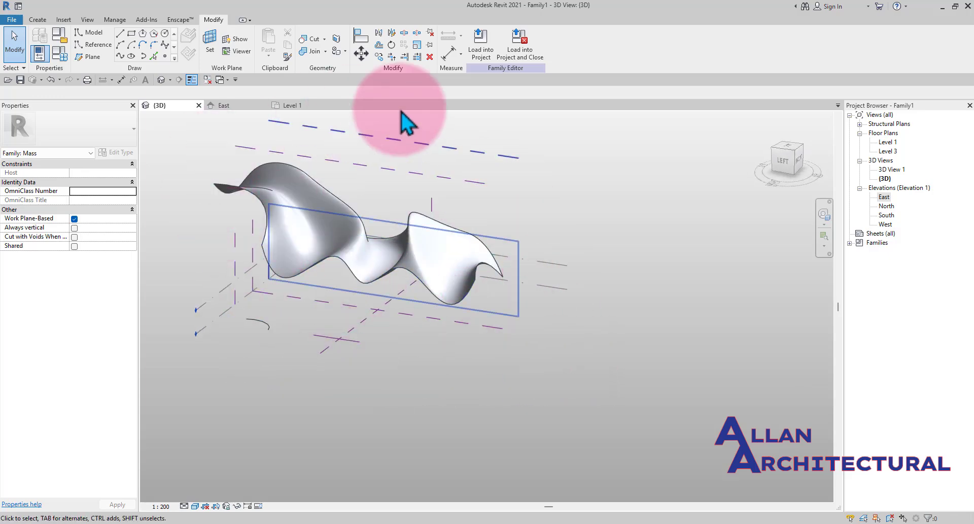
scroll(370, 314, "up", 3)
scroll(378, 358, "up", 8)
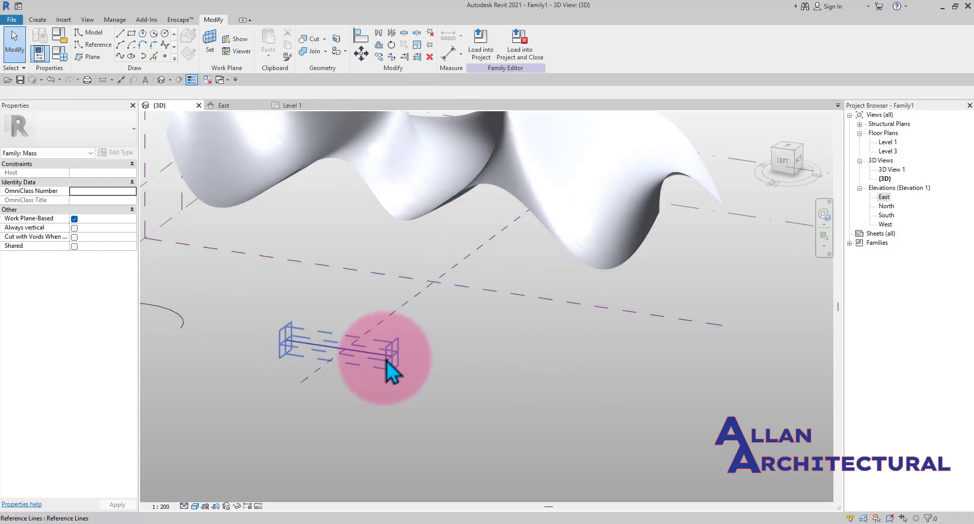
scroll(421, 355, "down", 3)
middle_click_drag(419, 355, 399, 370, "shift")
scroll(405, 360, "up", 2)
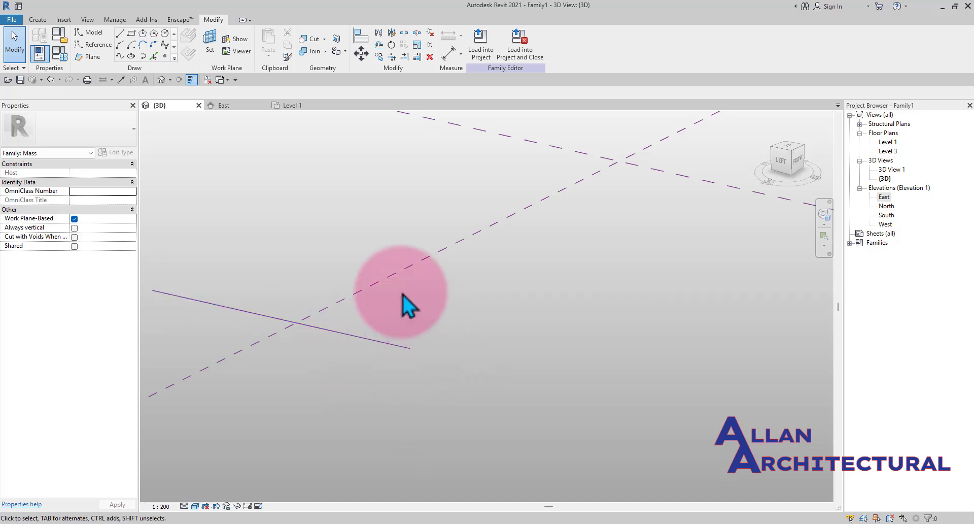
- Set the work plane at the reference line's end and draw a circle of radius 1700 on it
scroll(421, 334, "down", 4)
scroll(284, 328, "up", 1)
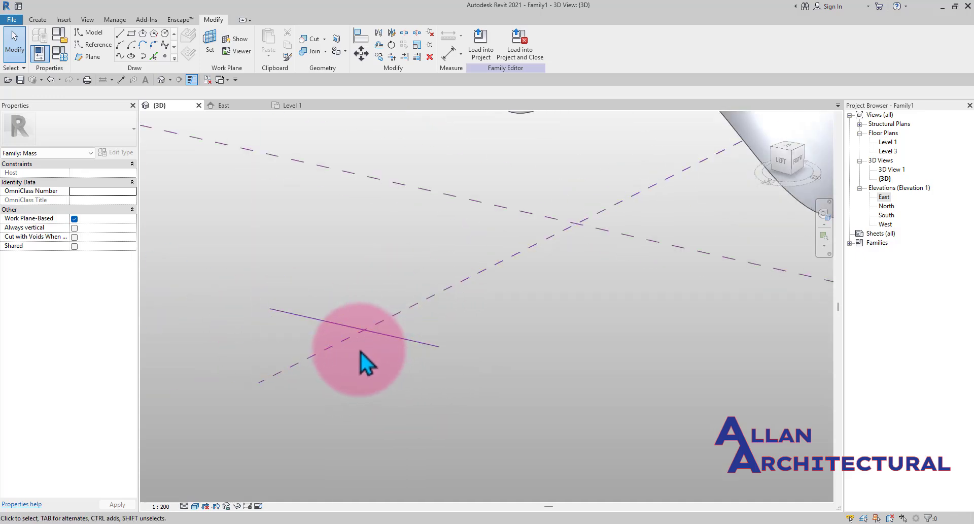
middle_click_drag(348, 351, 456, 383)
scroll(386, 340, "up", 1)
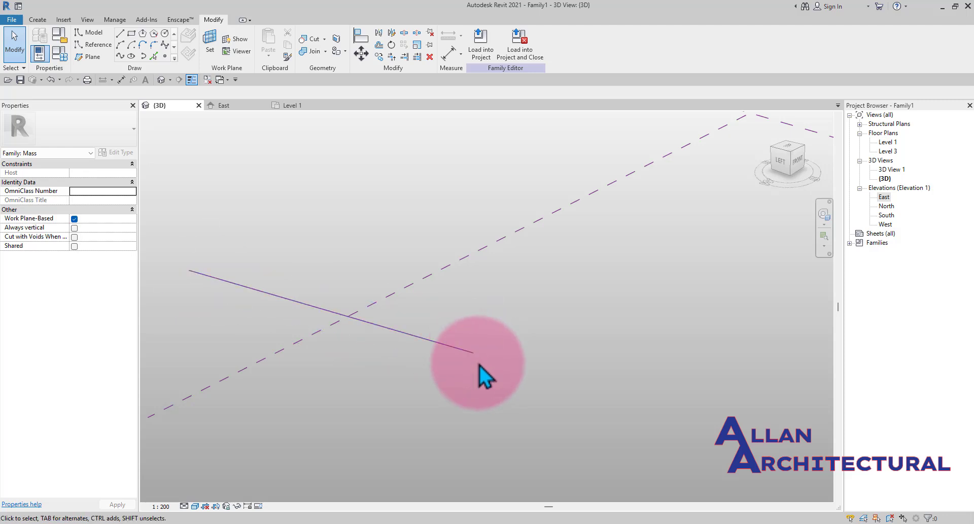
left_click(209, 43)
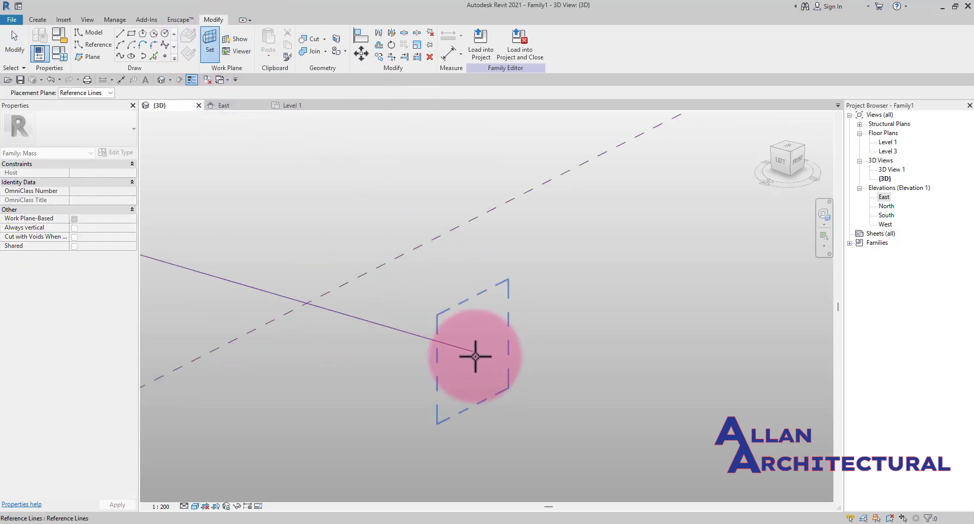
left_click(476, 356)
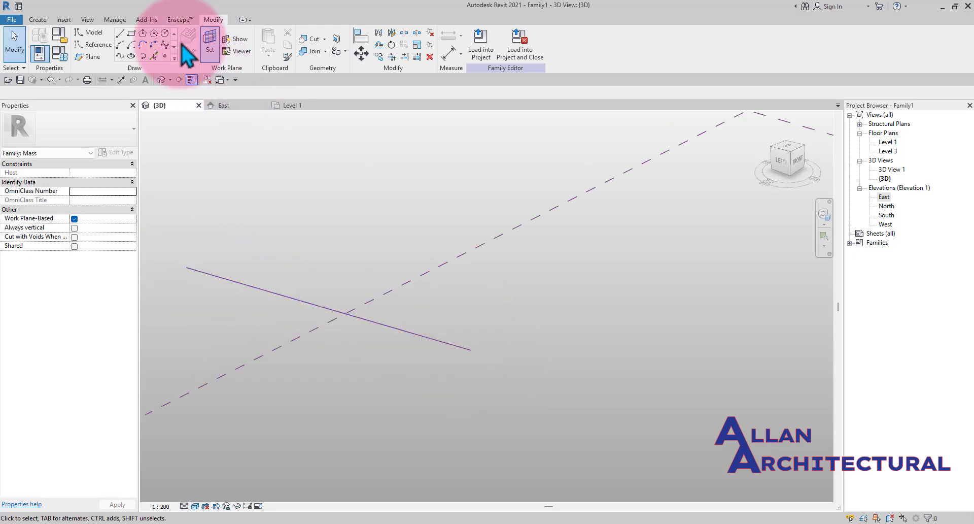
left_click(165, 33)
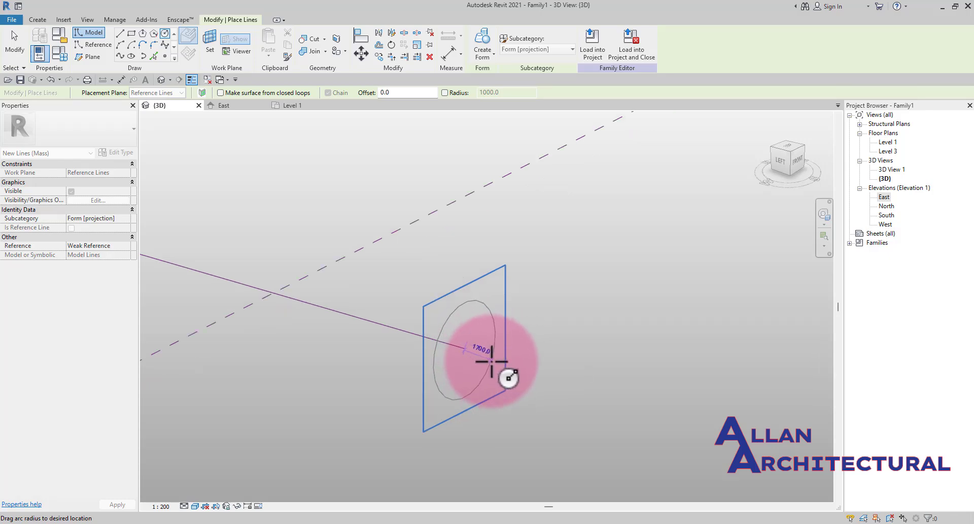
left_click(502, 288)
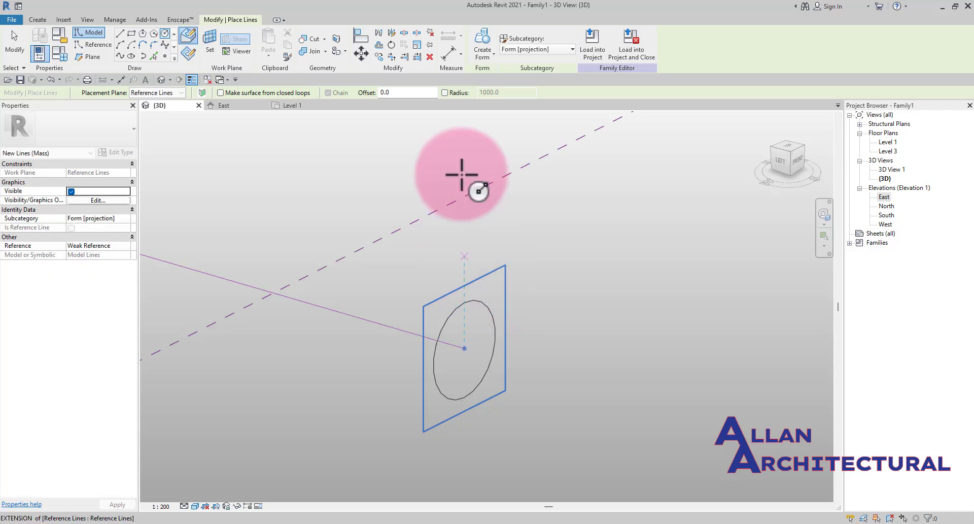
- Try to create a form with nothing selected, then select the circle and delete it
left_click(479, 44)
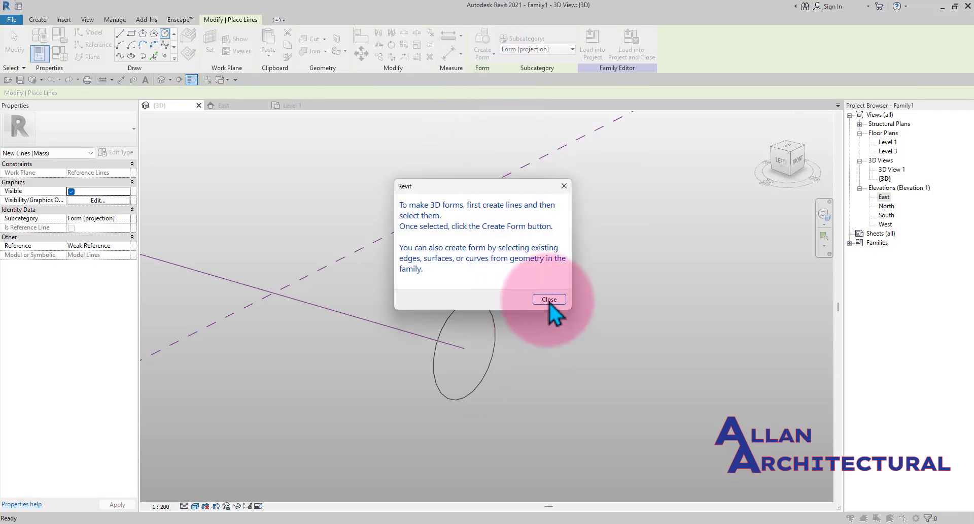
left_click(549, 299)
left_click(500, 335)
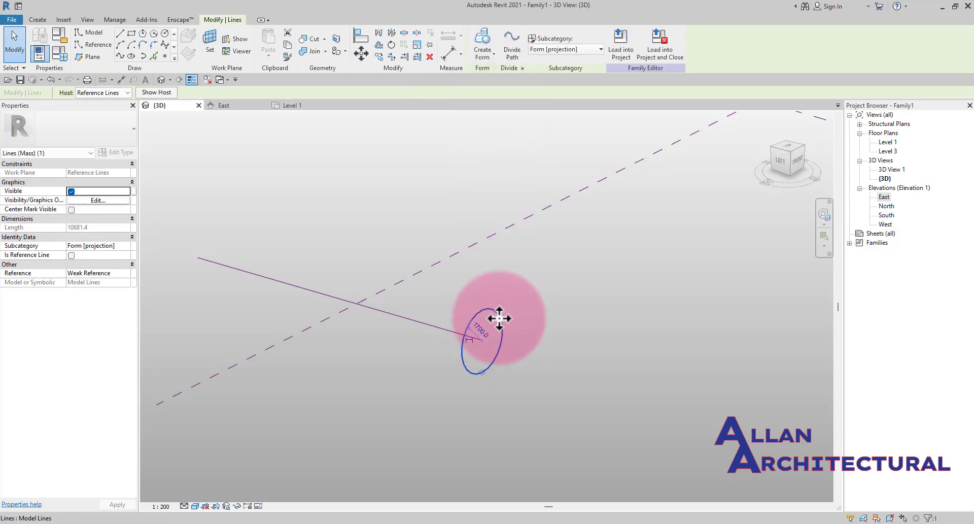
key("Delete")
- Select the 18000 reference line on Level 1 and create a surface form from it
scroll(436, 319, "down", 2)
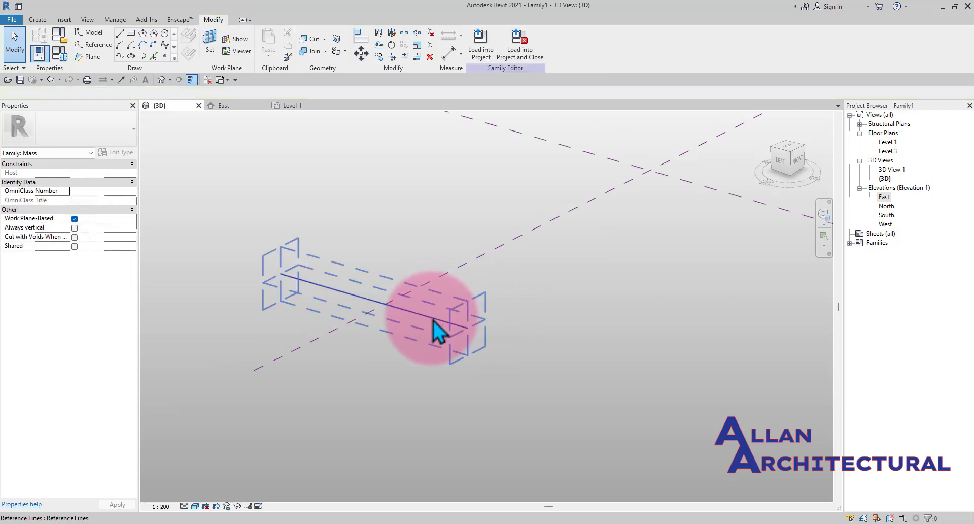
left_click(434, 330)
middle_click_drag(450, 322, 389, 313, "shift")
left_click(431, 326)
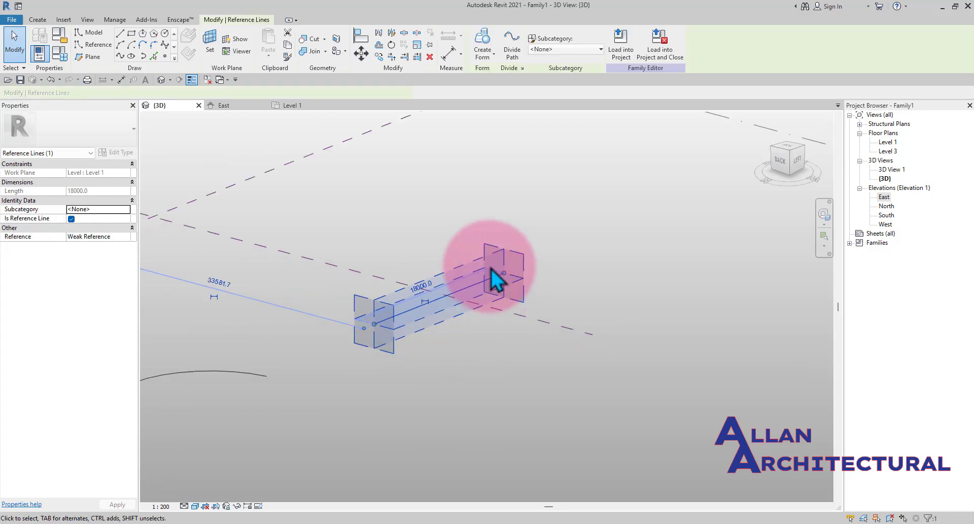
left_click(483, 48)
middle_click_drag(487, 142, 437, 263, "shift")
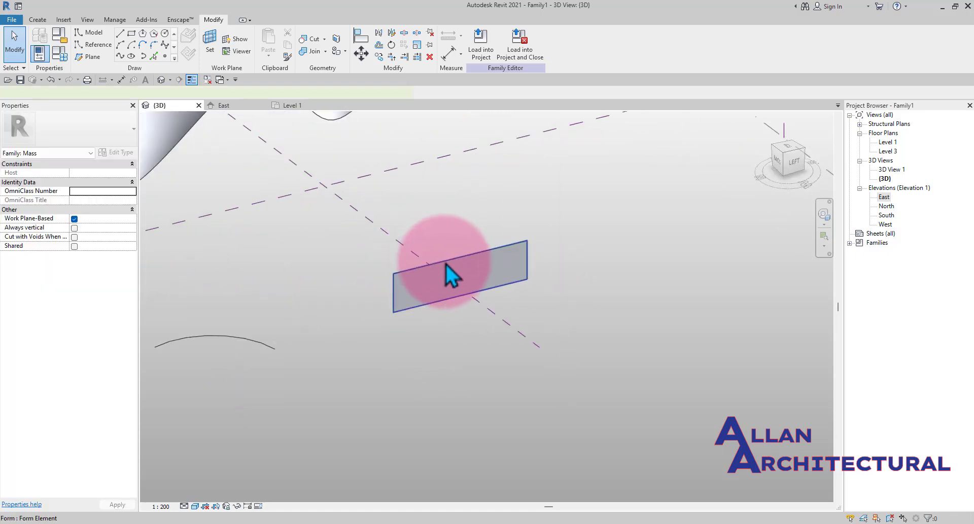
- Select the new surface form and dissolve it
left_click(447, 264)
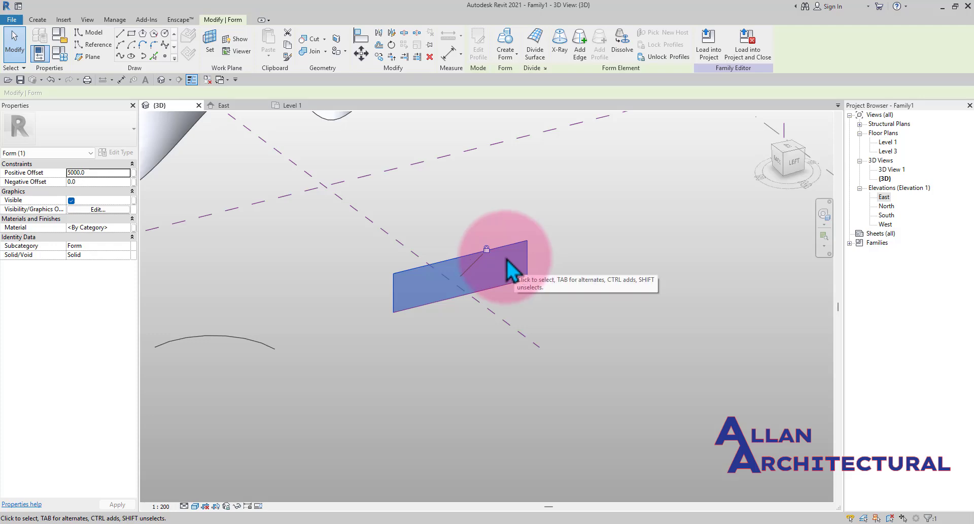
middle_click_drag(526, 299, 453, 253, "shift")
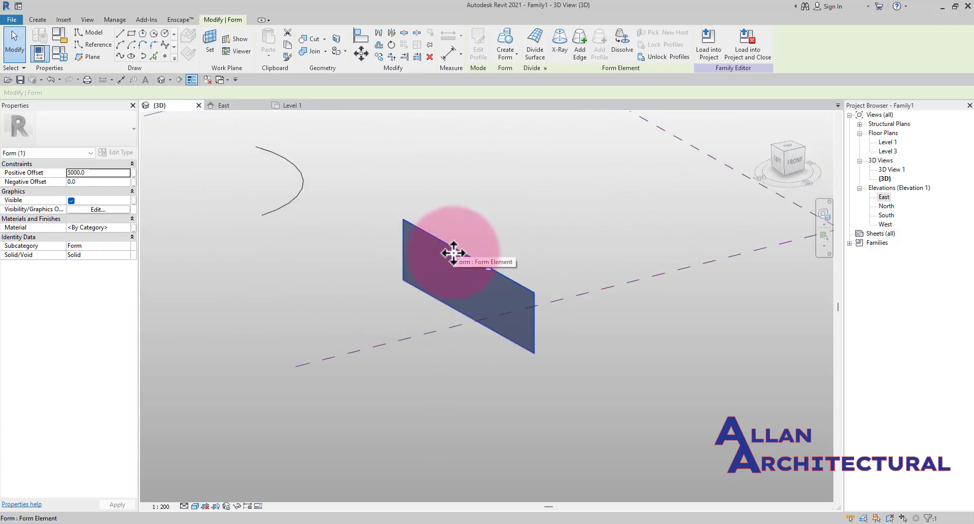
scroll(491, 273, "up", 2)
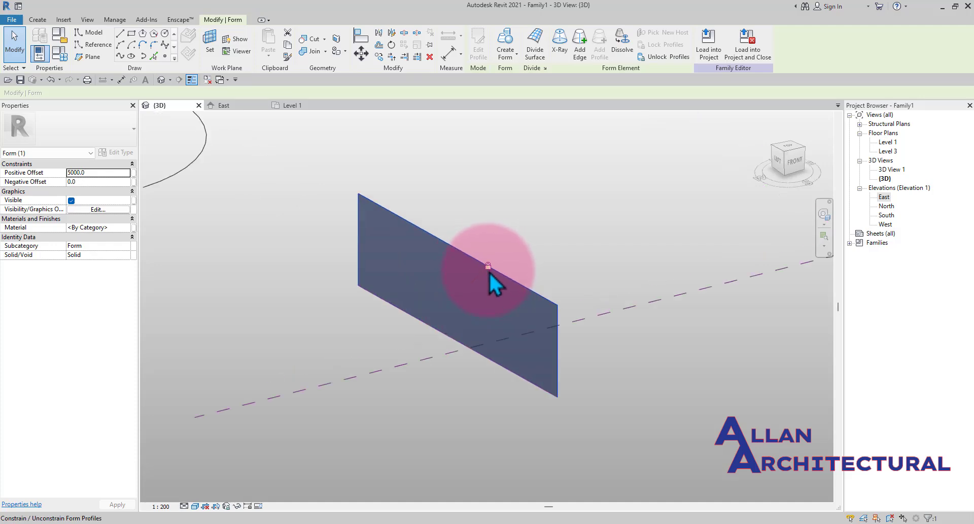
scroll(483, 268, "down", 3)
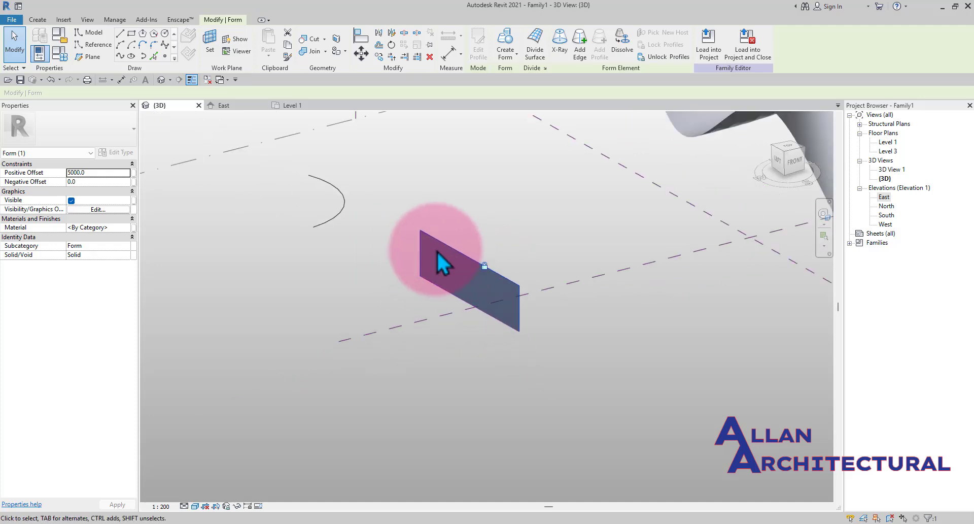
key("Escape")
left_click(475, 273)
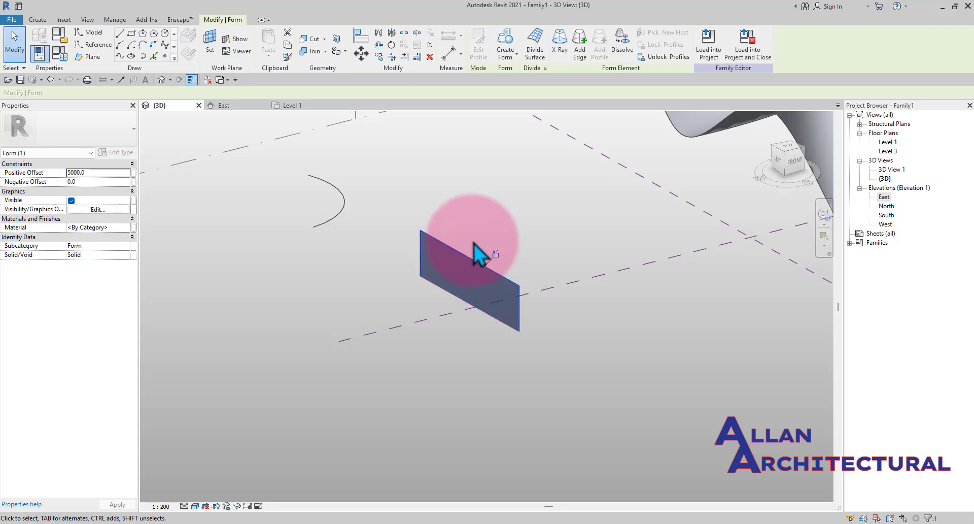
left_click(621, 49)
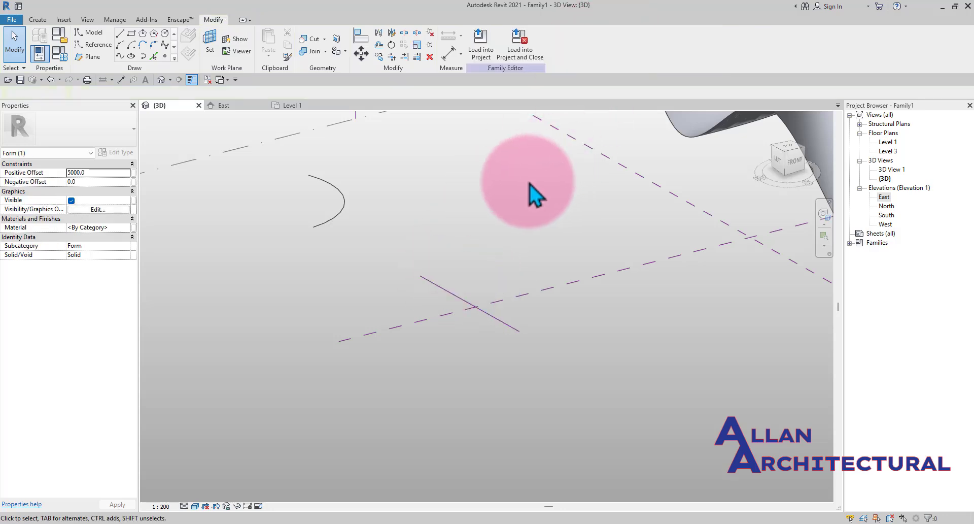
- Select the arc model line on Level 1 and create a curved surface form from it
key("Escape")
middle_click_drag(474, 283, 572, 271, "shift")
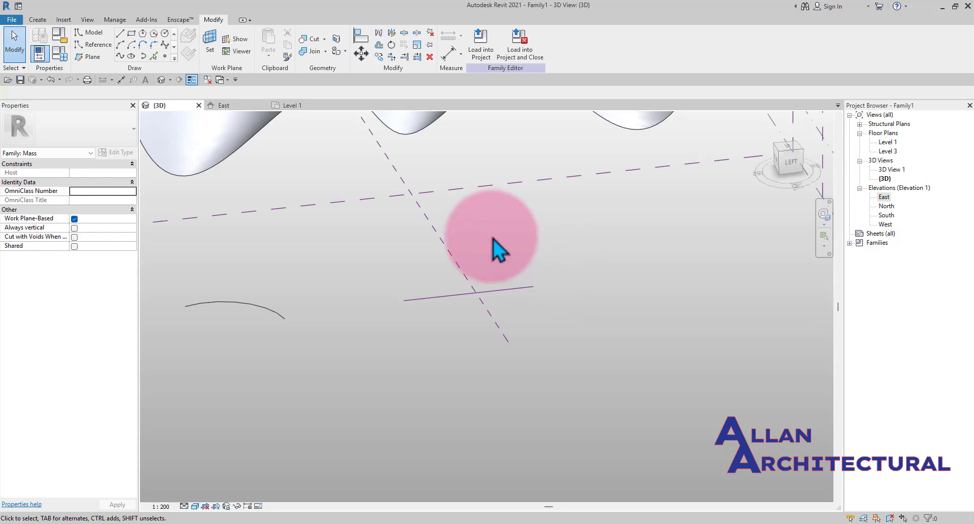
left_click(508, 289)
scroll(507, 292, "up", 2)
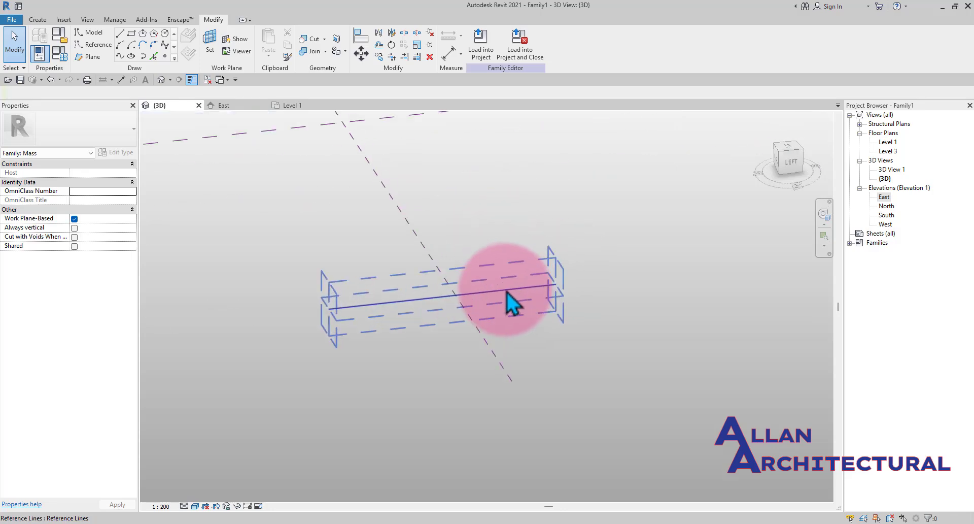
left_click(508, 293)
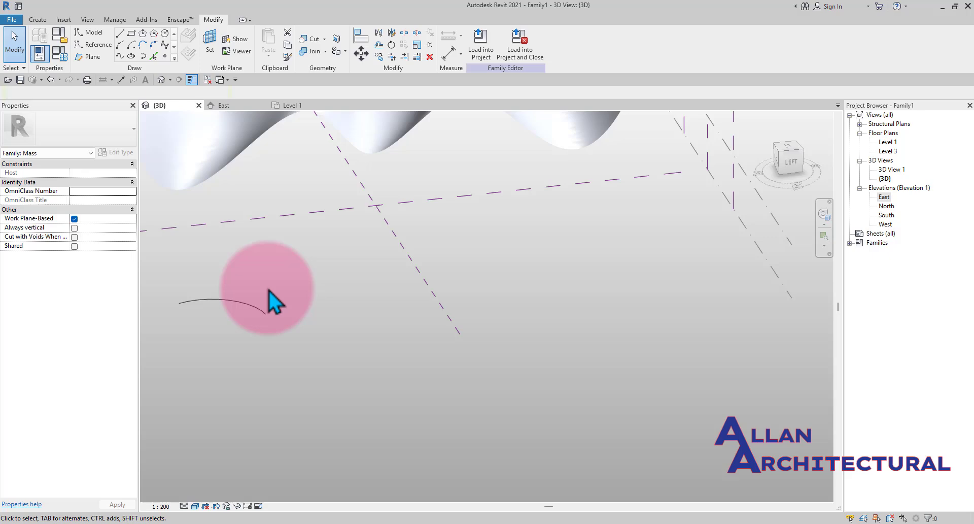
middle_click_drag(272, 300, 340, 307)
left_click(340, 308)
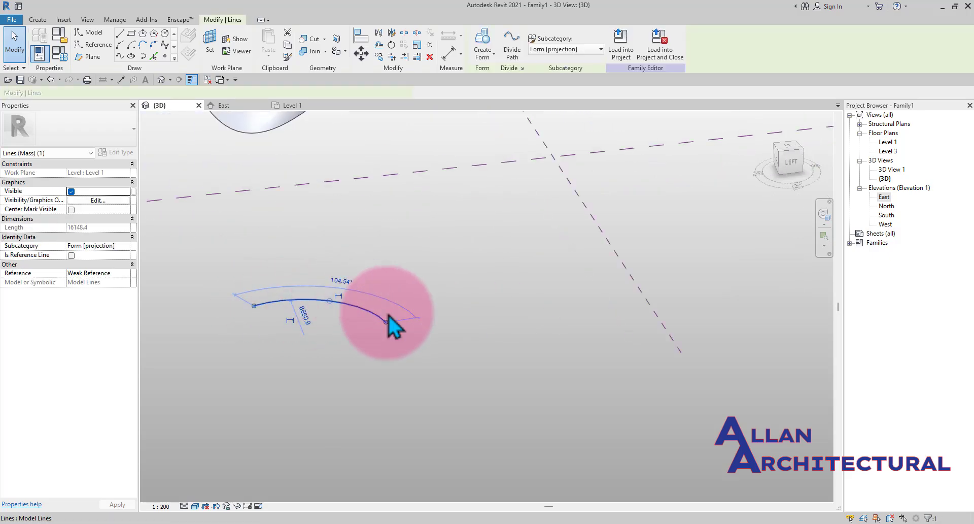
mouse_move(388, 375)
middle_mouse_down("shift")
mouse_move(341, 334)
mouse_move(344, 349)
mouse_move(355, 345)
middle_mouse_up("shift")
left_click(485, 49)
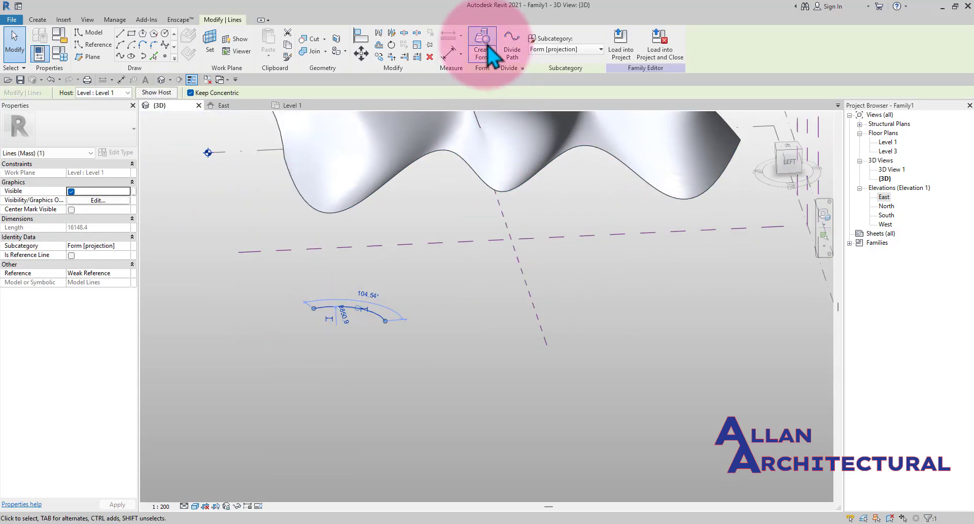
- Select the curved form's top edge and drag it with the gizmo to reshape the surface
left_click(420, 326)
scroll(357, 288, "up", 3)
left_click(356, 289)
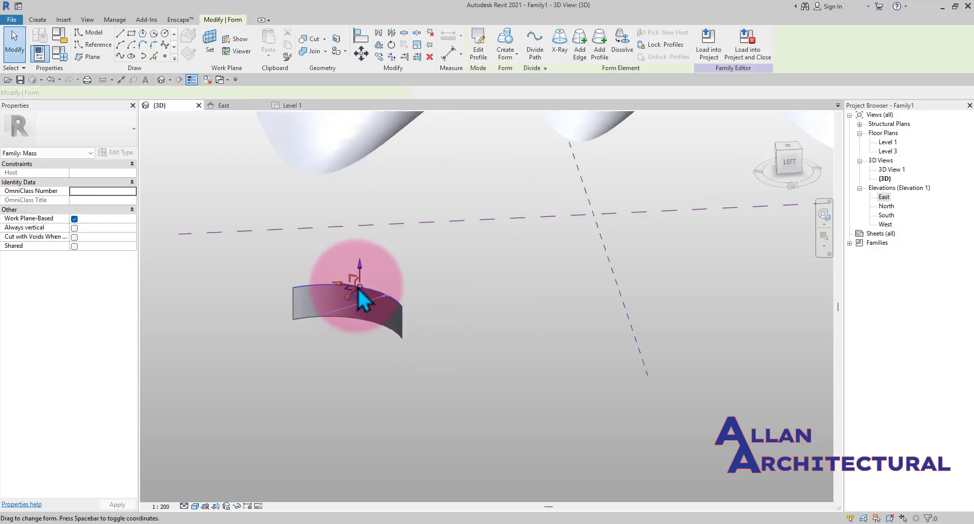
scroll(356, 288, "up", 2)
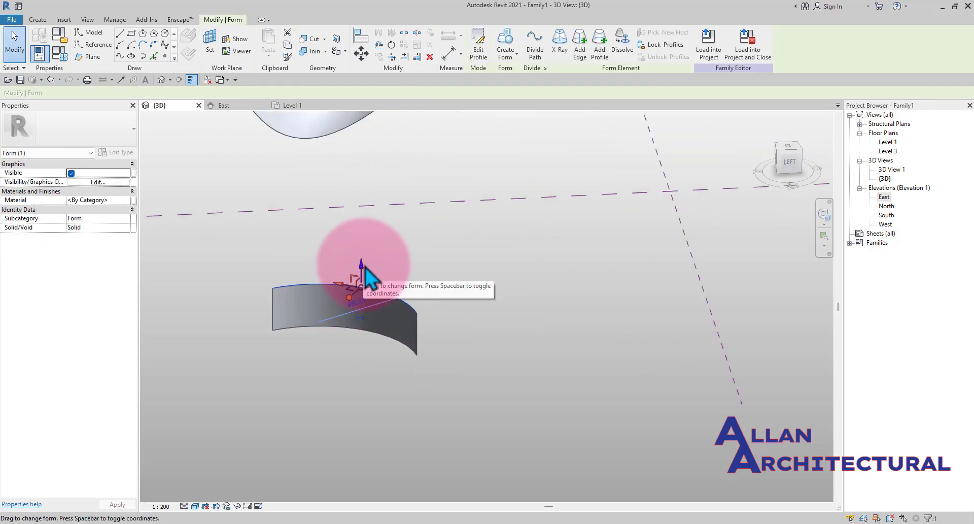
left_click_drag(365, 268, 377, 231)
scroll(358, 280, "up", 1)
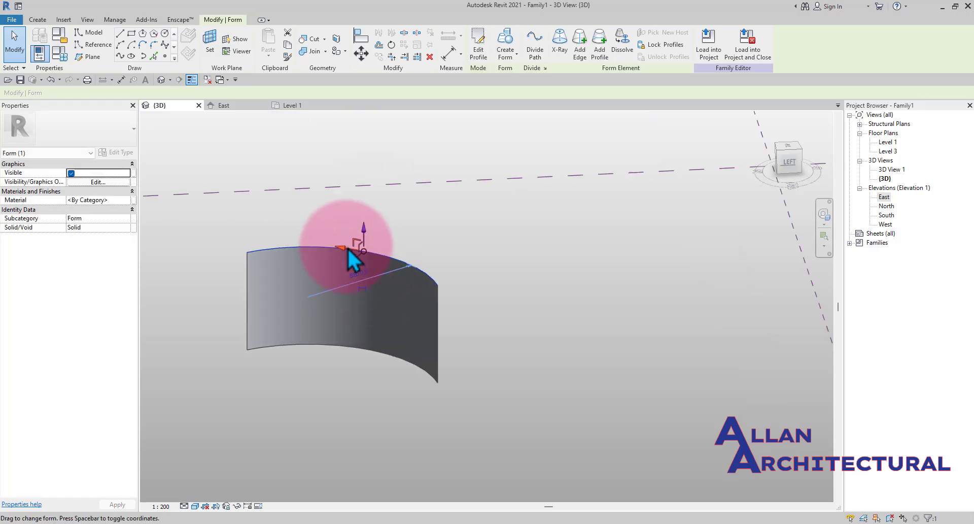
middle_click_drag(348, 250, 460, 331, "shift")
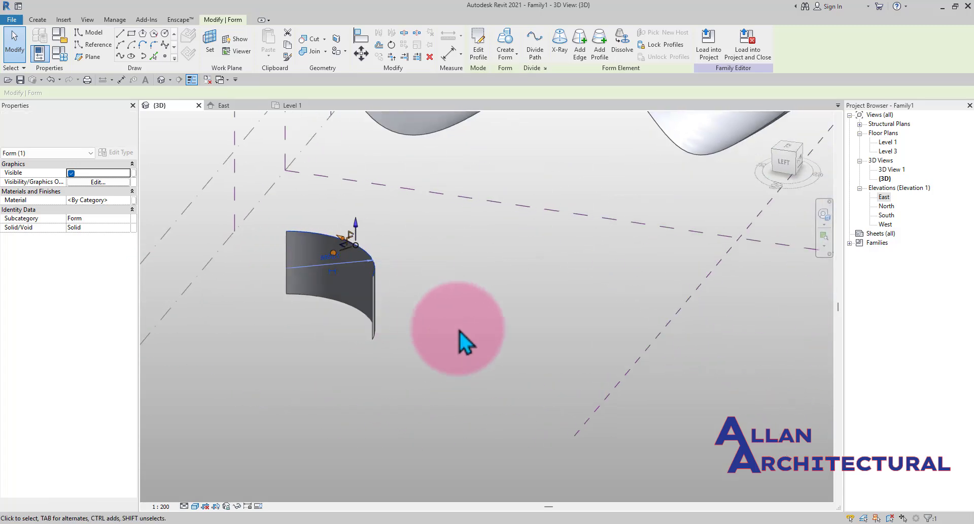
- Select the curved surface form and start the Add Edge tool on it
left_click(438, 309)
scroll(365, 271, "down", 1)
middle_click_drag(367, 272, 408, 261, "shift")
scroll(379, 286, "up", 1)
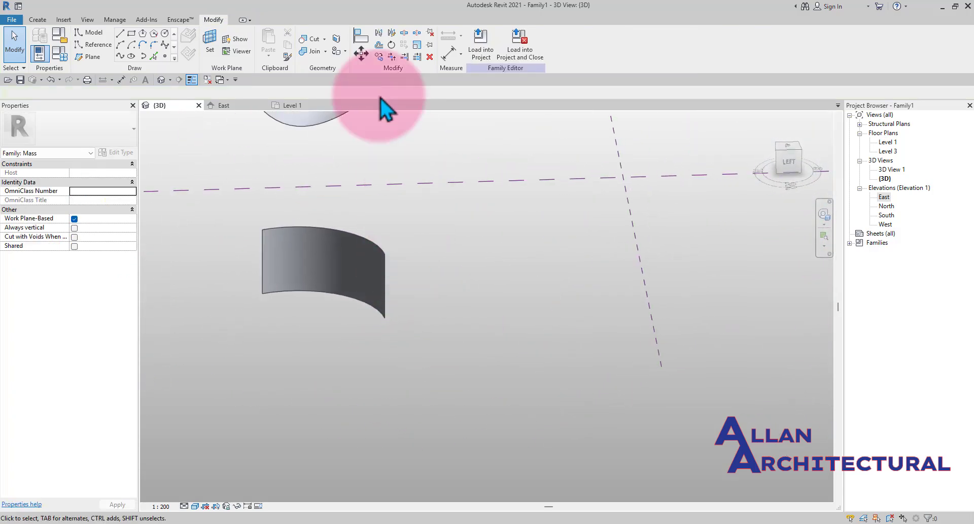
left_click(324, 234)
scroll(324, 233, "up", 2)
left_click(255, 252)
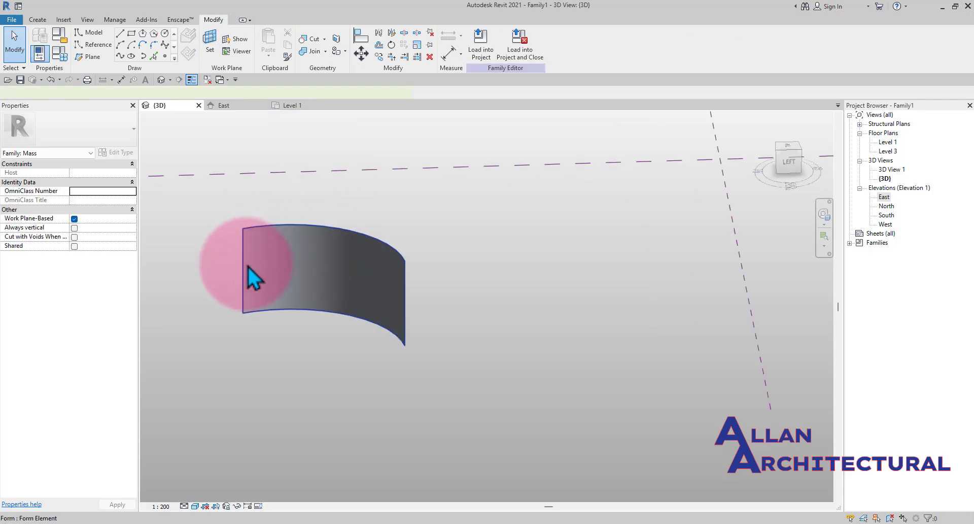
left_click(248, 266)
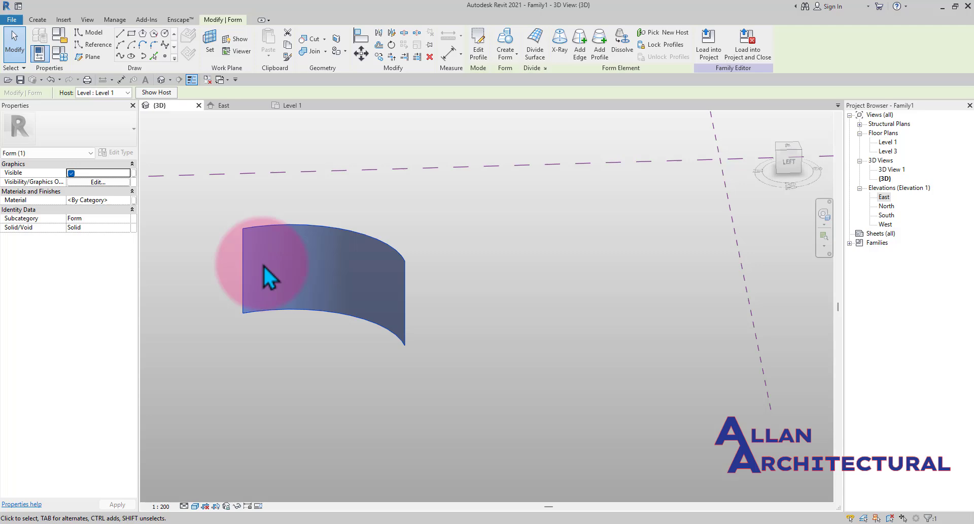
left_click(581, 61)
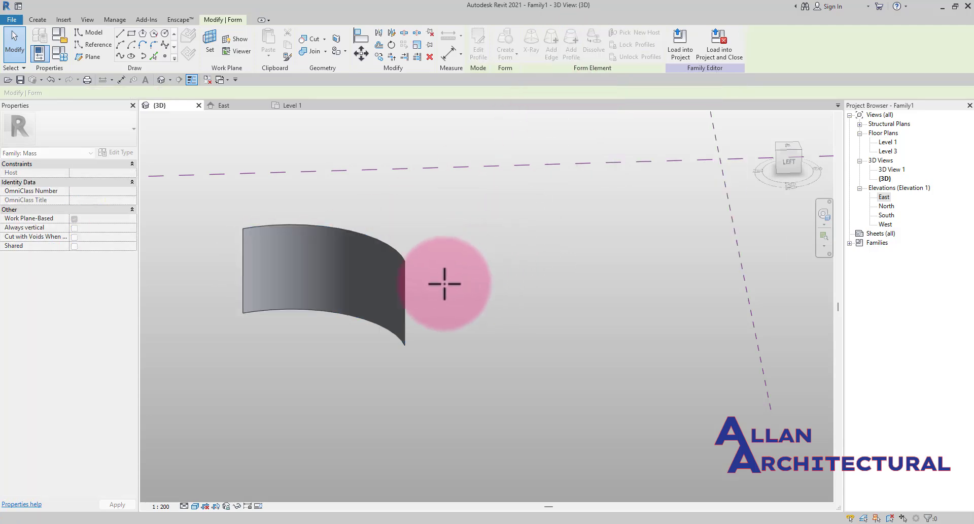
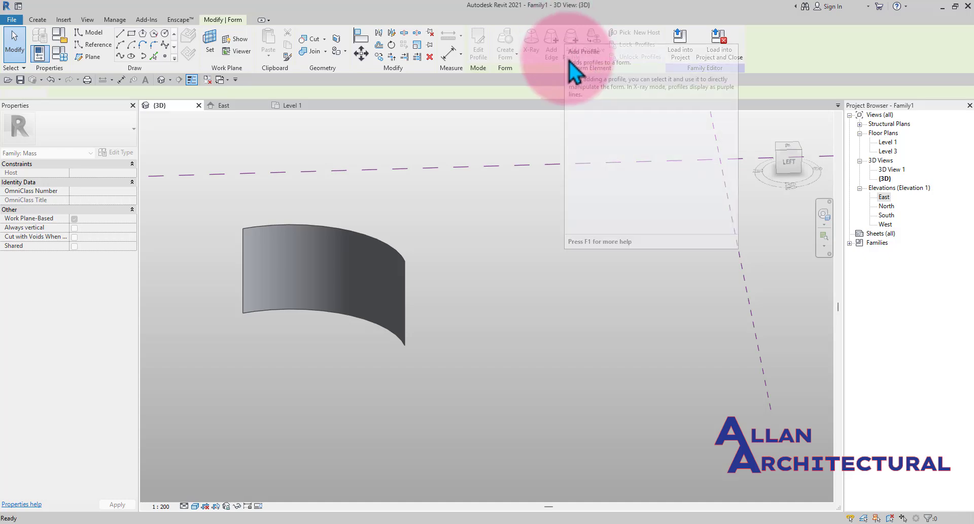
- Select the curved surface form and add a profile across it with Add Profile
key("Escape")
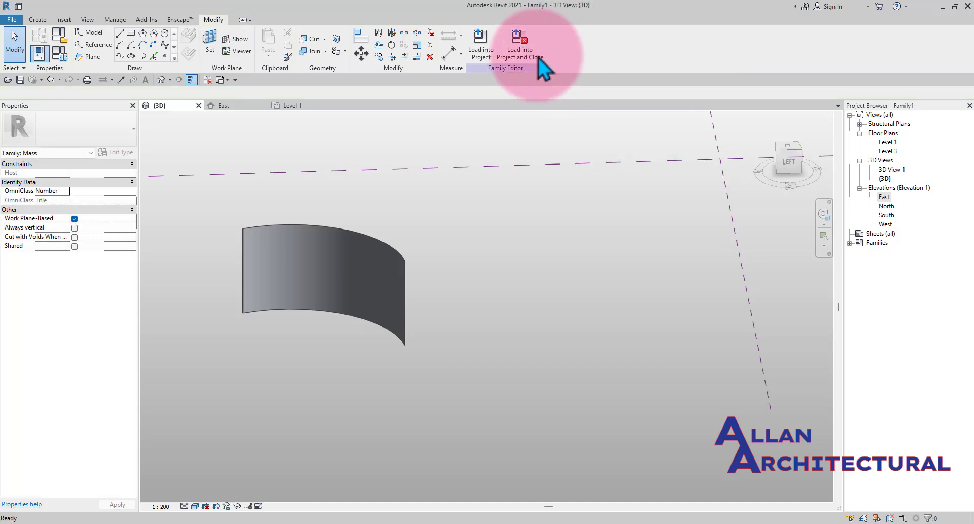
left_click(366, 240)
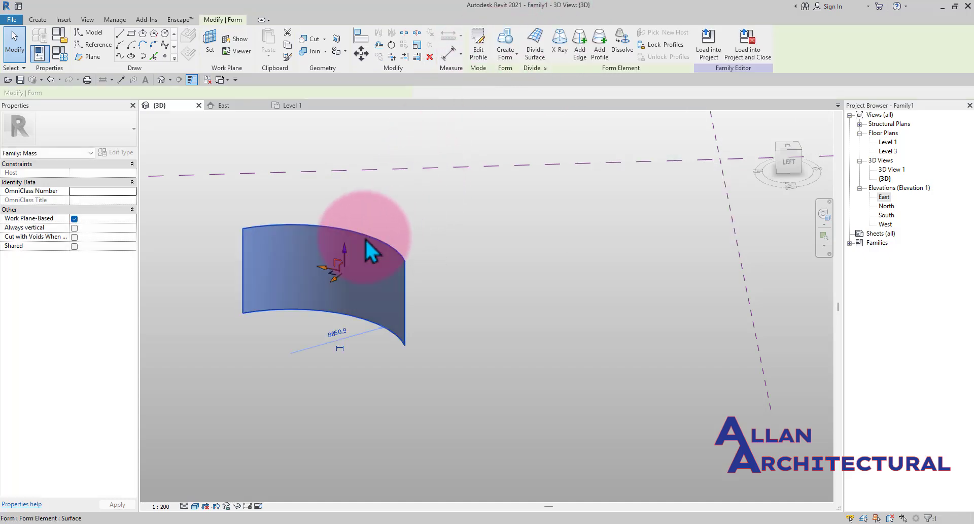
left_click(599, 51)
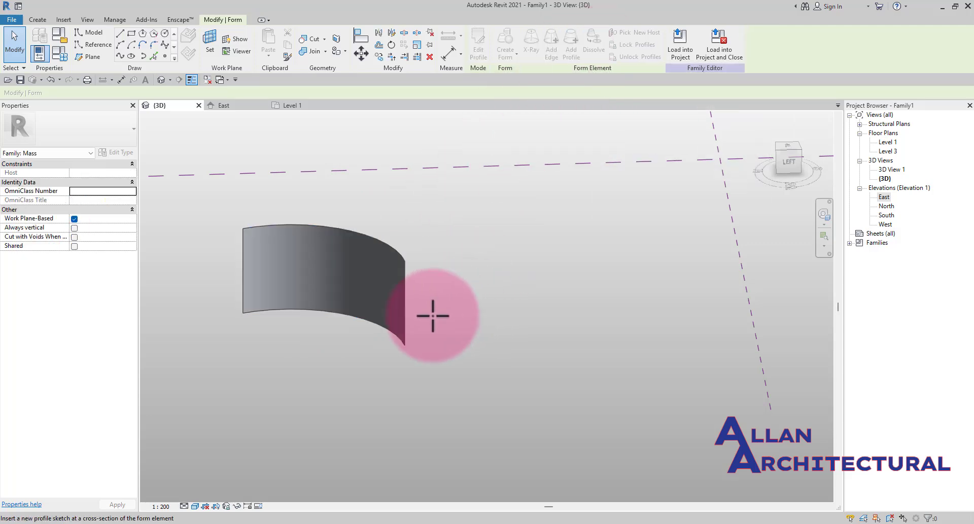
left_click(408, 326)
left_click(433, 305)
- Try to drag the surface form's vertical end edge upward to reshape it
scroll(433, 305, "down", 2)
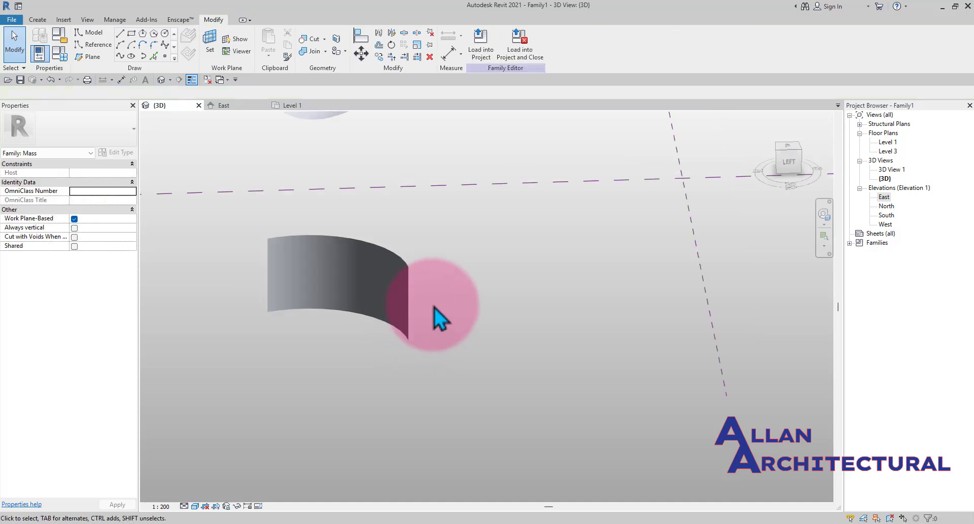
scroll(427, 310, "up", 1)
left_click(415, 317)
mouse_move(415, 317)
middle_mouse_down("shift")
mouse_move(456, 330)
mouse_move(426, 309)
middle_mouse_up("shift")
left_click_drag(415, 296, 456, 302)
left_click(939, 511)
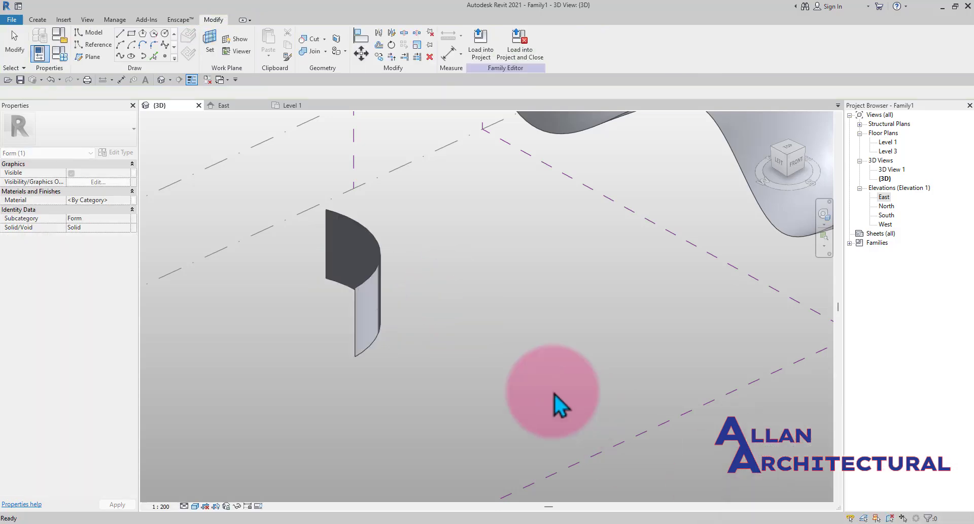
left_click(382, 317)
scroll(385, 315, "up", 2)
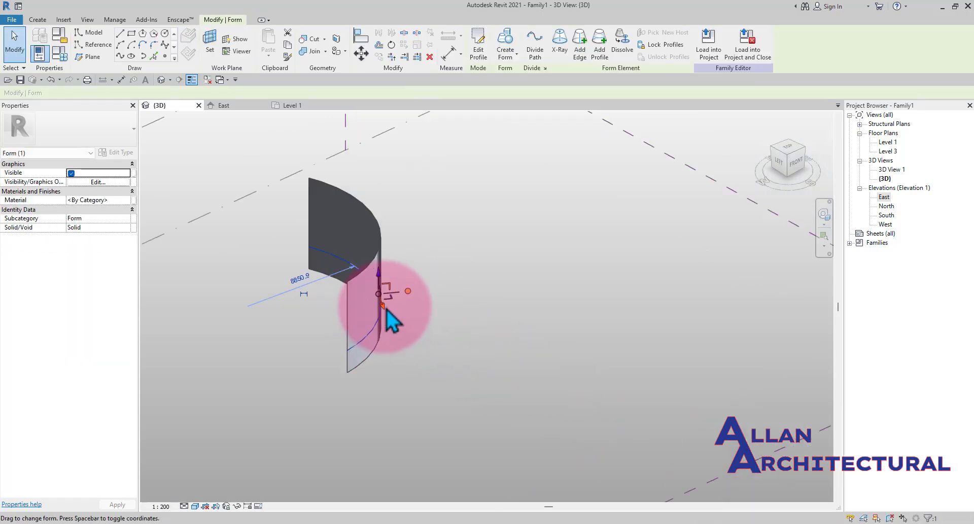
left_click_drag(387, 312, 380, 284)
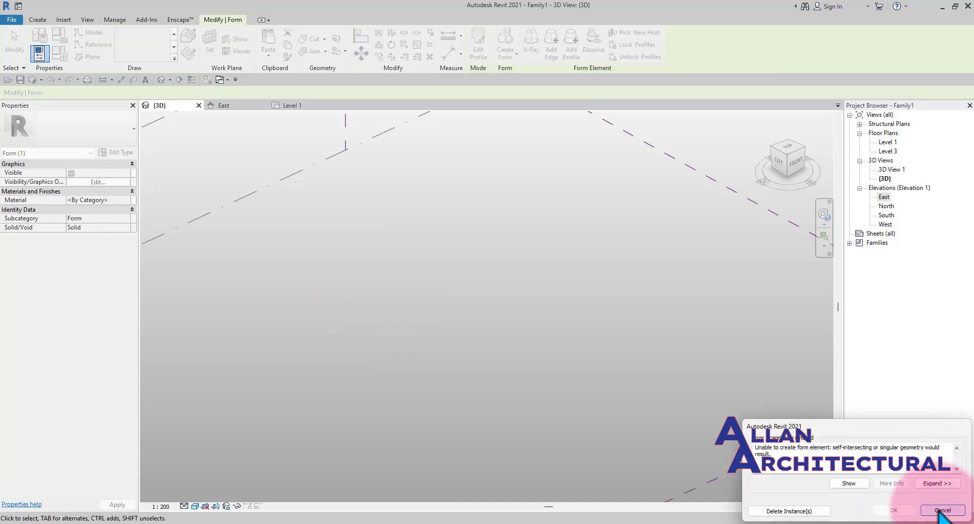
left_click(943, 510)
left_click(375, 335)
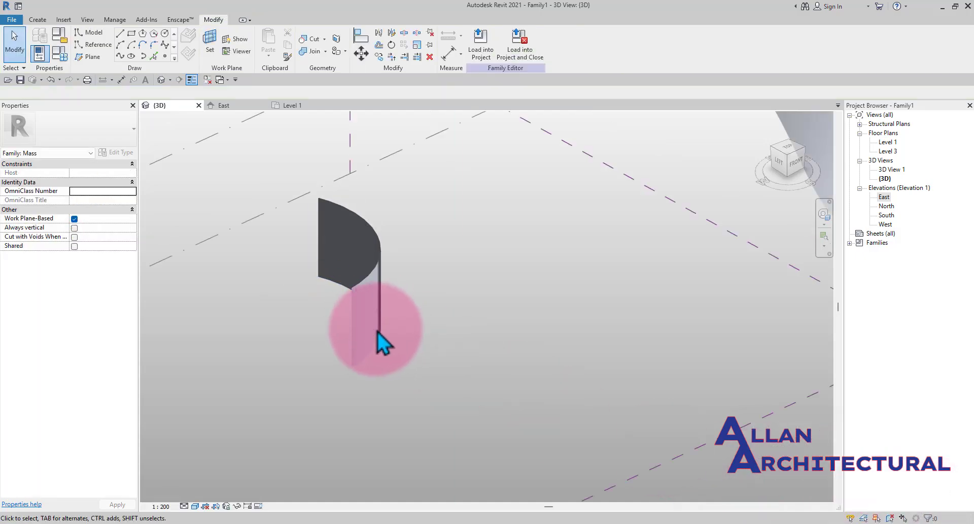
middle_click_drag(379, 327, 387, 307, "shift")
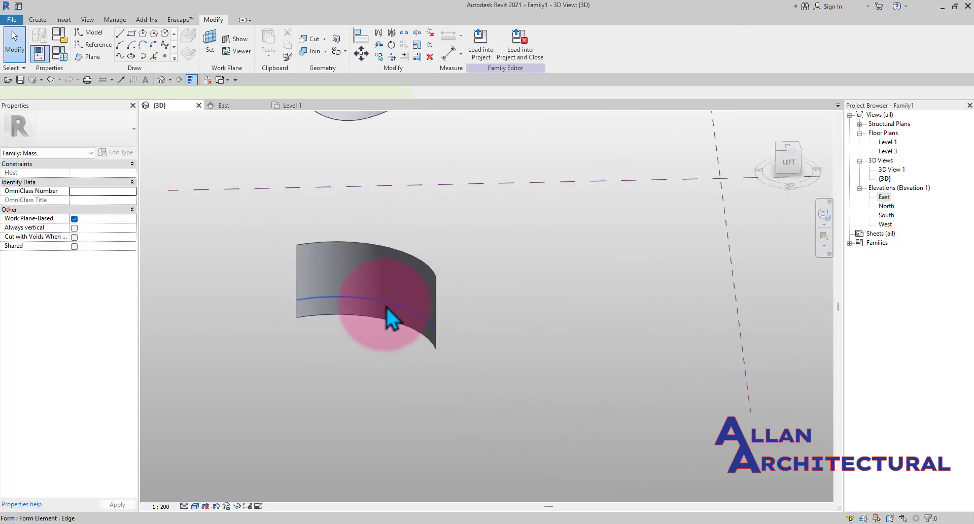
left_click(387, 307)
key("Escape")
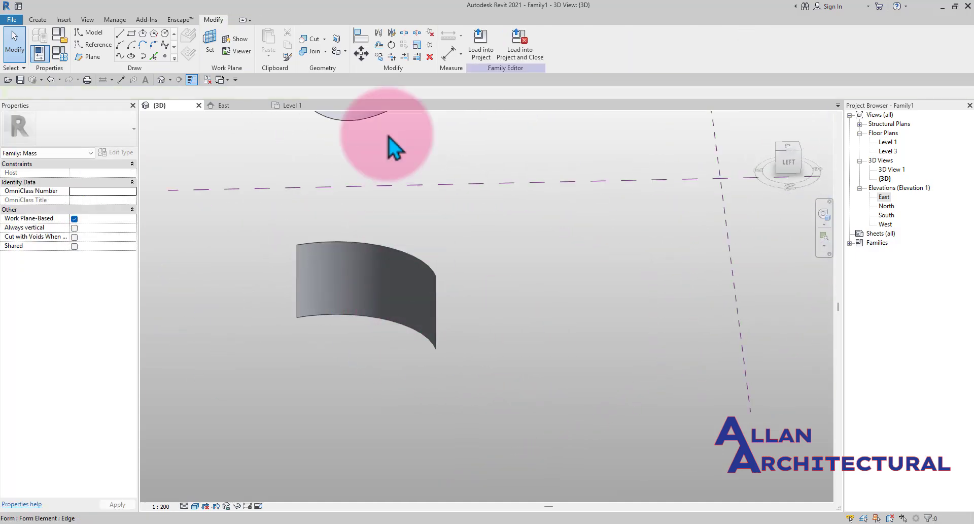
left_click(434, 279)
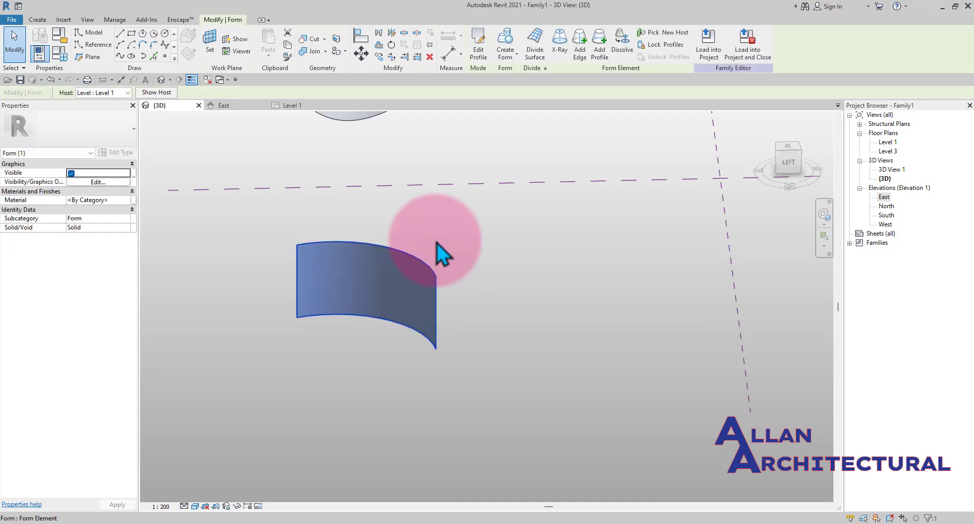
left_click(580, 59)
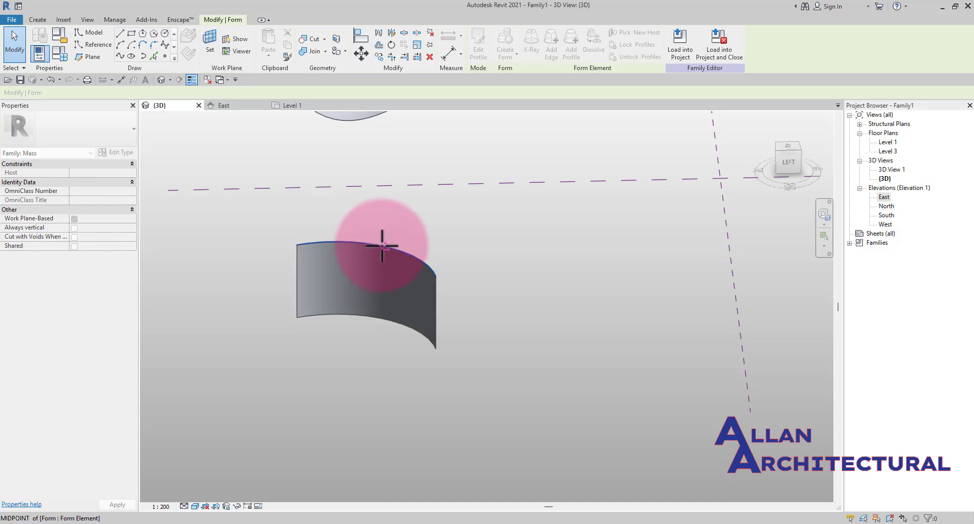
scroll(387, 246, "up", 3)
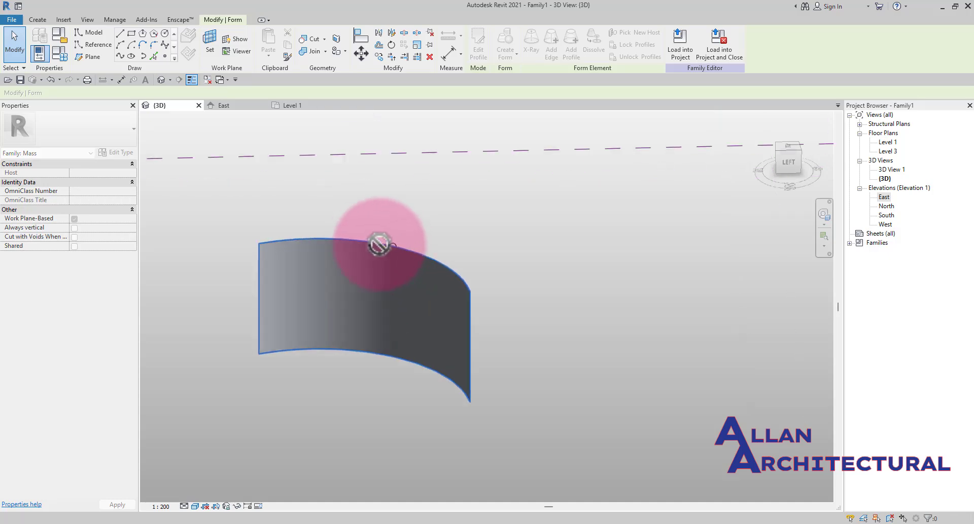
key("Escape")
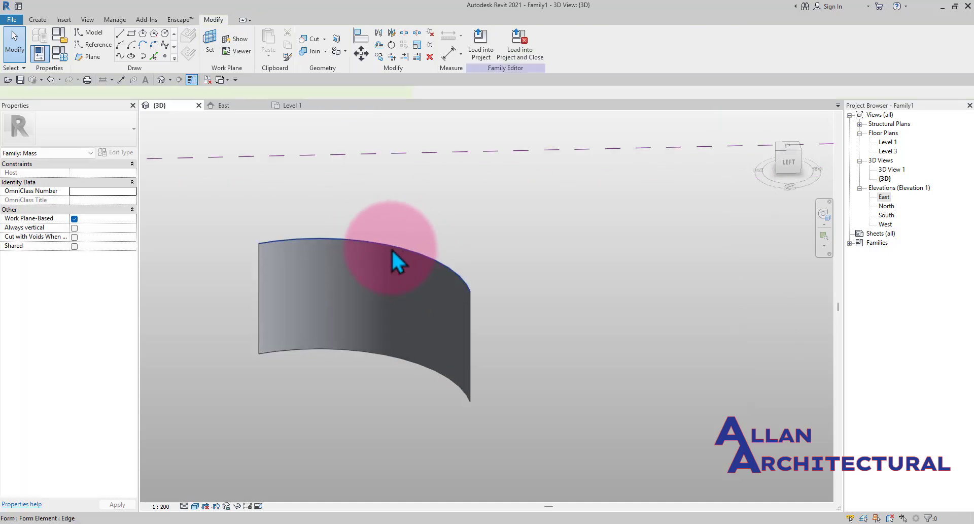
- Select the curved form's top edge and move it with the gizmo to twist and warp the surface
left_click(392, 249)
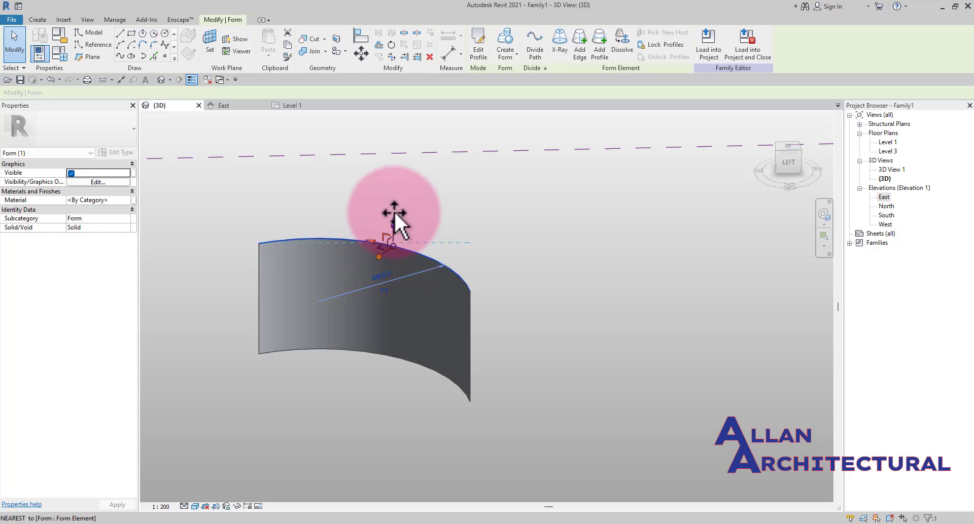
left_click_drag(396, 214, 395, 257)
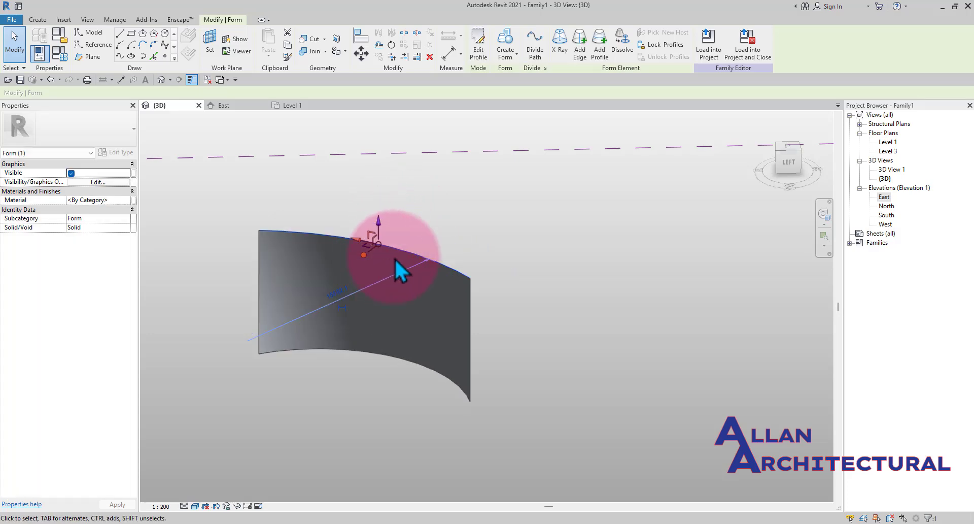
mouse_move(376, 259)
middle_mouse_down("shift")
mouse_move(391, 257)
mouse_move(285, 345)
mouse_move(363, 306)
mouse_move(366, 263)
middle_mouse_up("shift")
left_click_drag(374, 253, 336, 273)
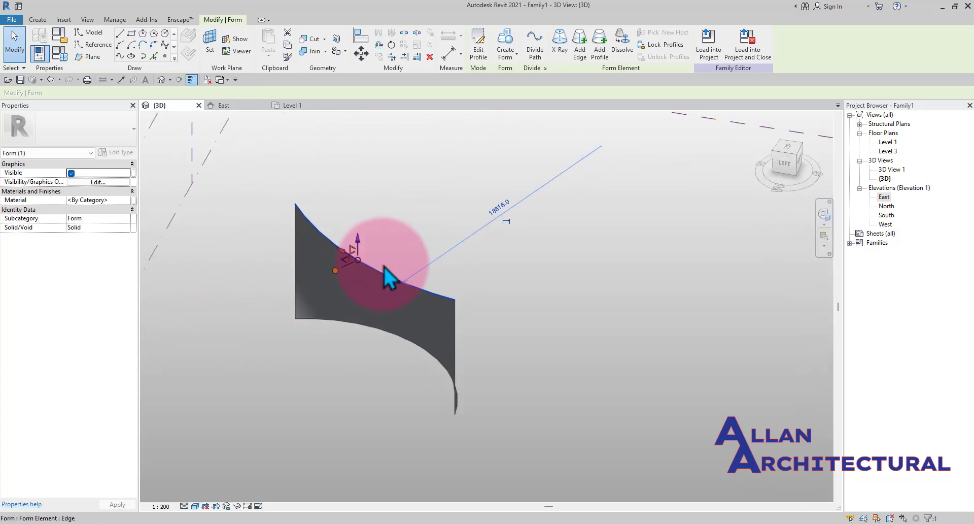
scroll(408, 267, "down", 1)
middle_click_drag(409, 268, 352, 269, "shift")
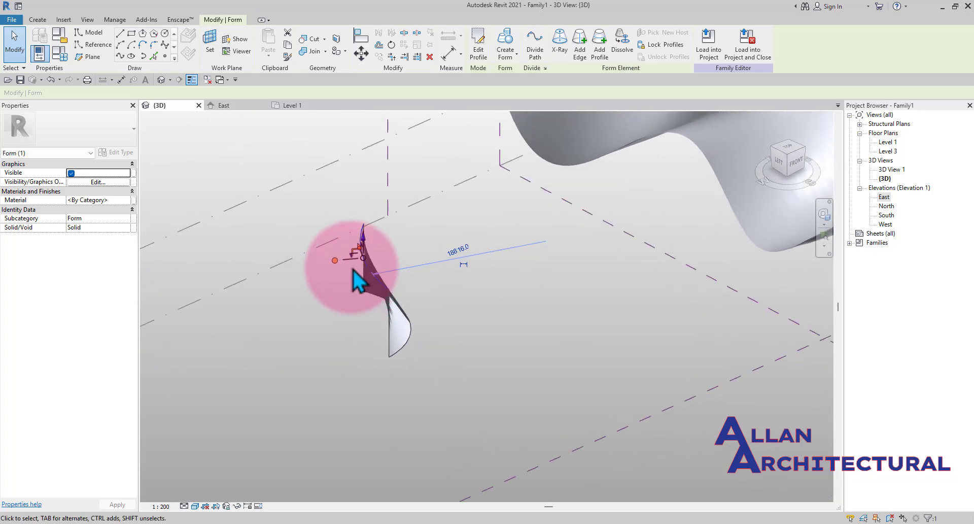
scroll(353, 270, "up", 2)
left_click_drag(339, 254, 295, 254)
left_click(299, 255)
scroll(328, 257, "up", 1)
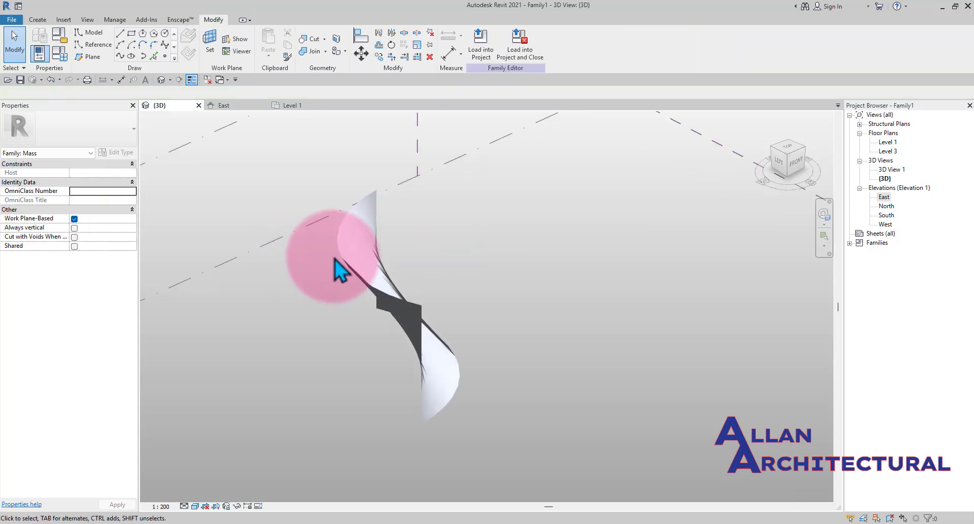
scroll(352, 278, "down", 3)
middle_click_drag(357, 313, 332, 282, "shift")
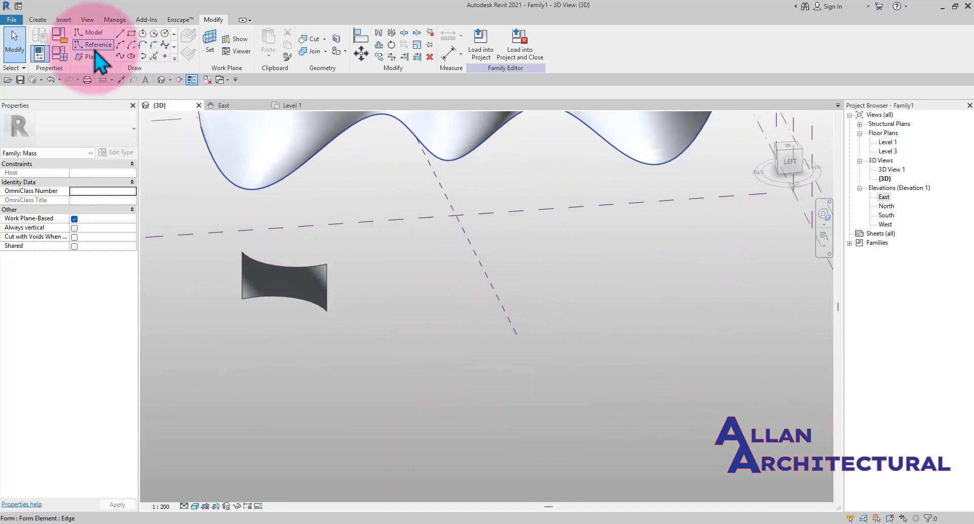
- Draw a rectangle of reference lines on the ground plane beside the surface forms
scroll(339, 233, "down", 1)
middle_click_drag(402, 273, 392, 287, "shift")
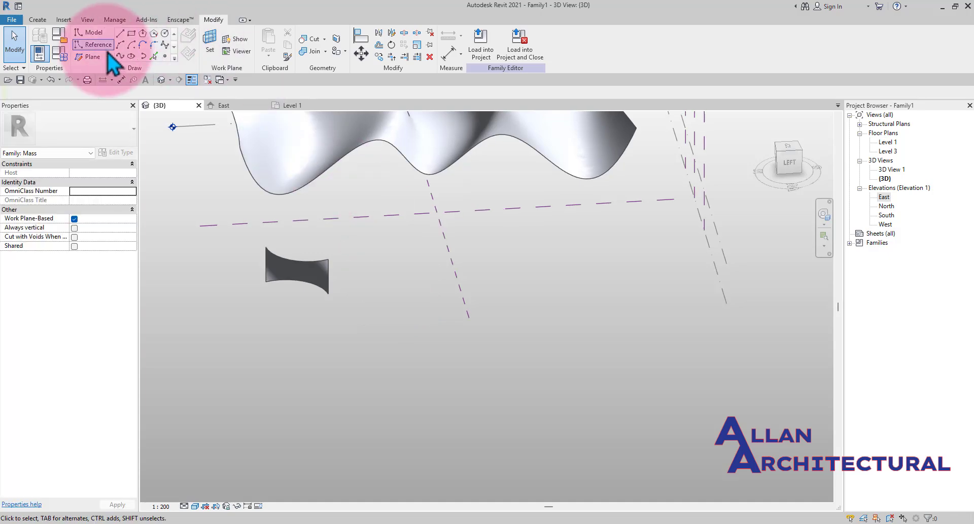
left_click(94, 45)
left_click(131, 33)
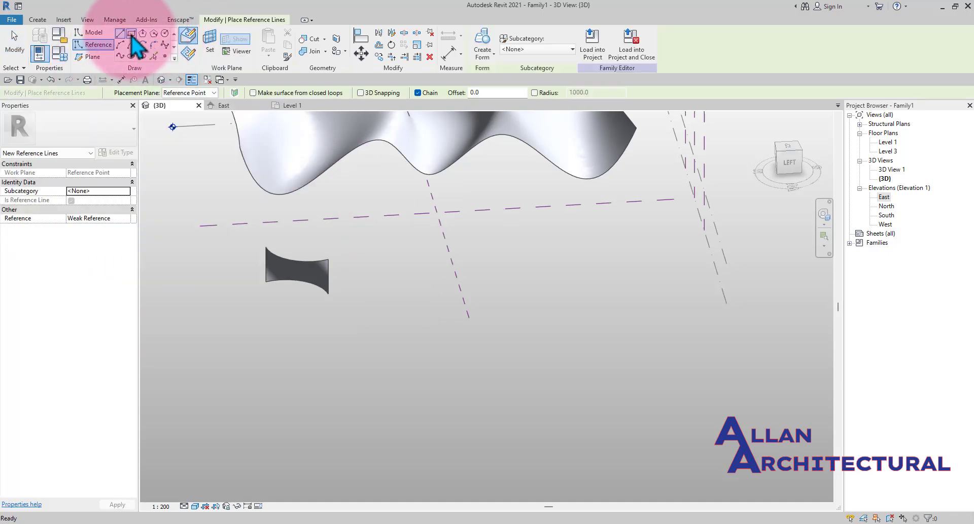
scroll(450, 259, "up", 3)
left_click(485, 269)
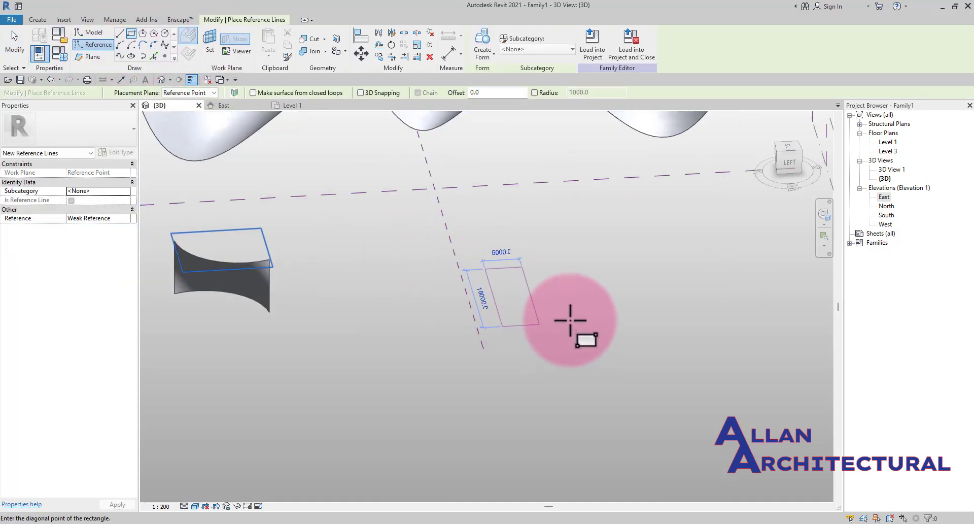
scroll(571, 319, "up", 2)
left_click(572, 319)
key("Escape")
key("Escape")
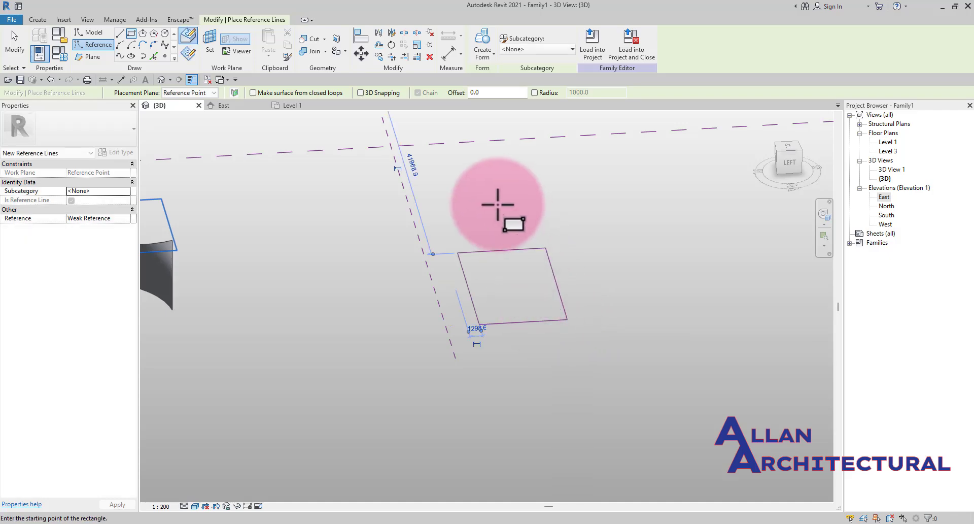
- Draw a model-line rectangle about 10300 by 14000 mm between the existing forms
scroll(490, 264, "down", 3)
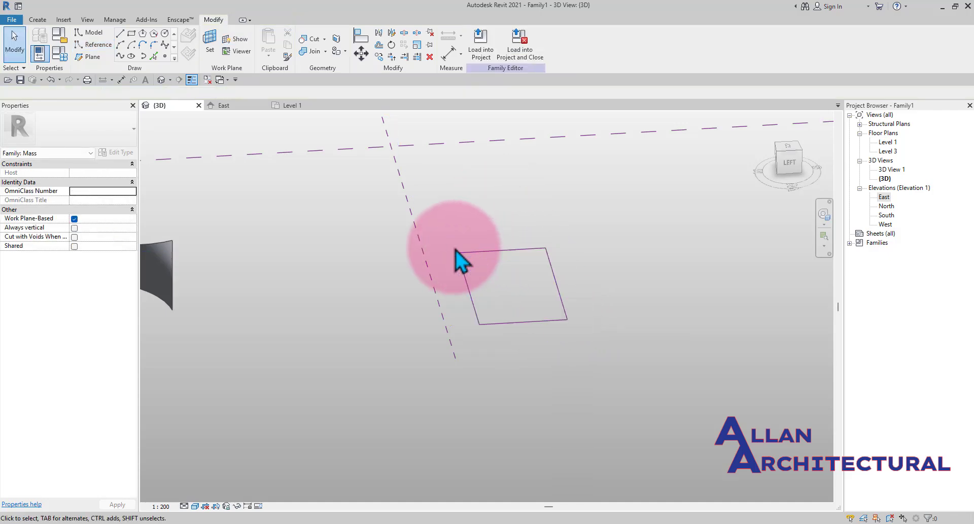
middle_click_drag(462, 261, 523, 262, "shift")
scroll(488, 242, "up", 2)
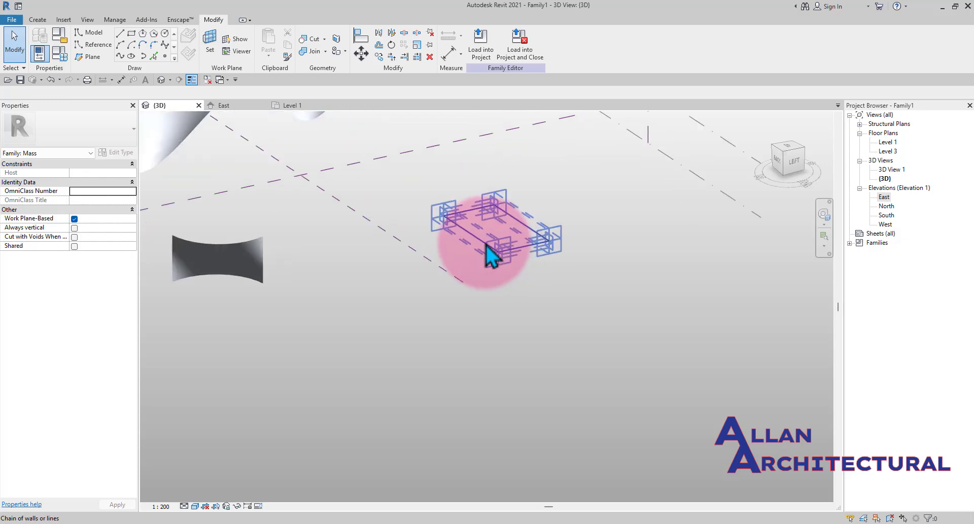
scroll(482, 241, "down", 4)
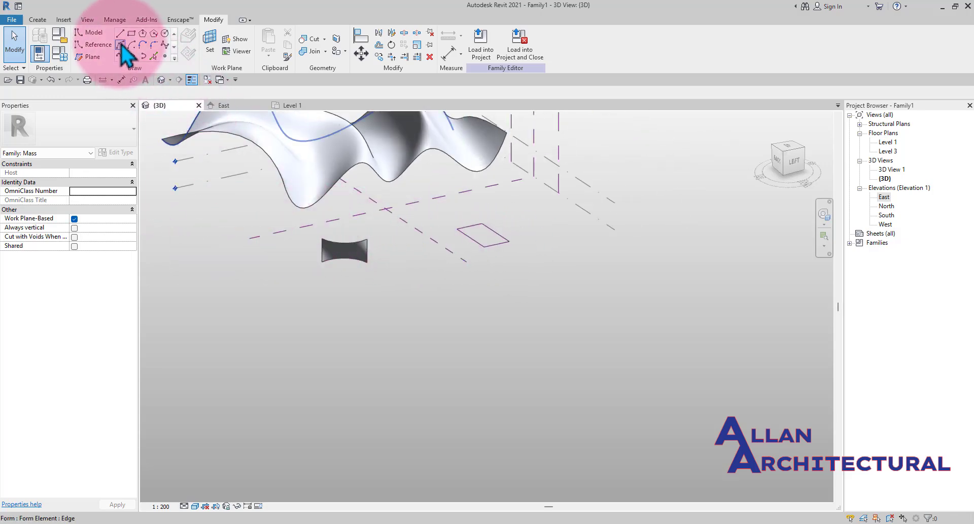
left_click(91, 33)
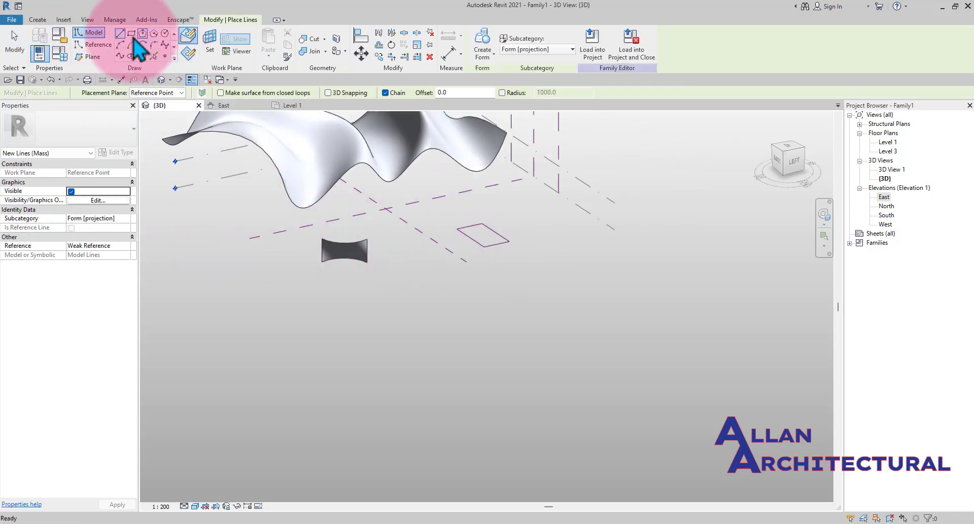
left_click(131, 33)
scroll(420, 247, "up", 4)
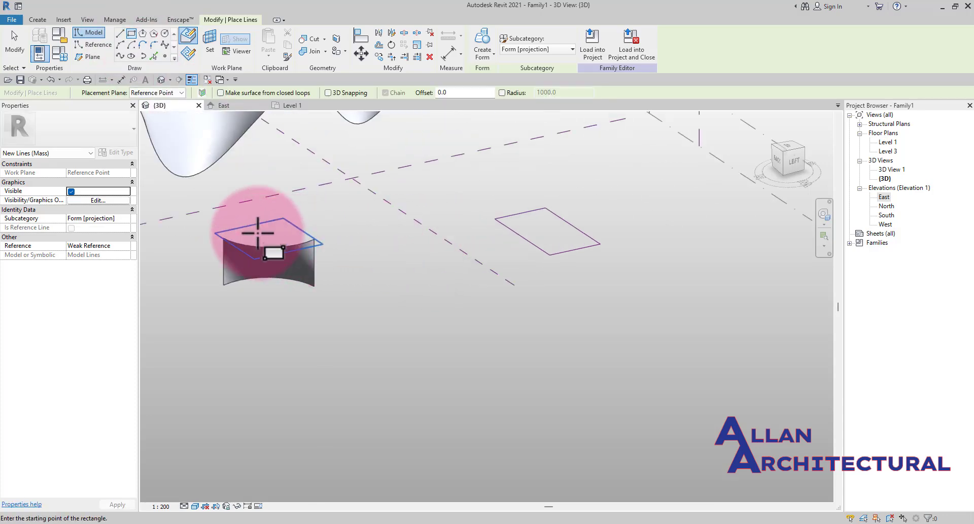
scroll(444, 244, "up", 1)
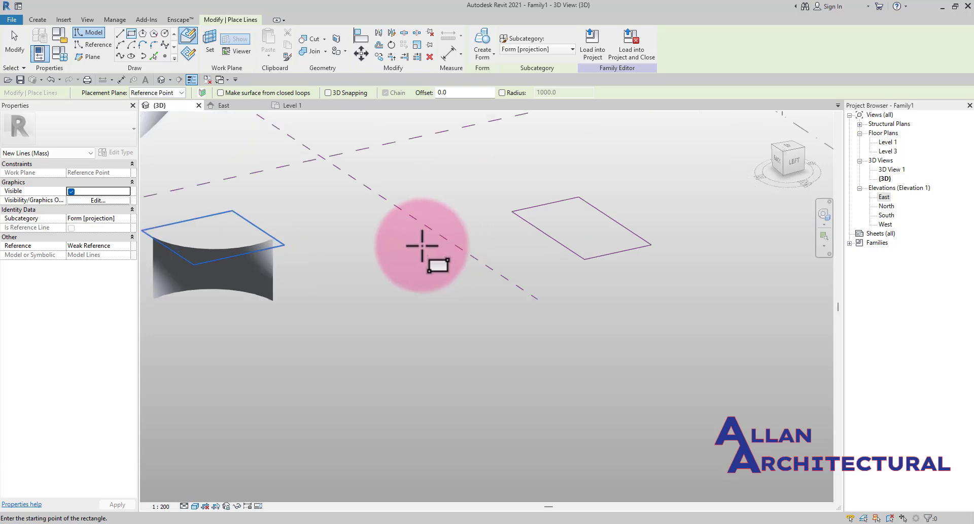
left_click(411, 245)
scroll(479, 302, "up", 1)
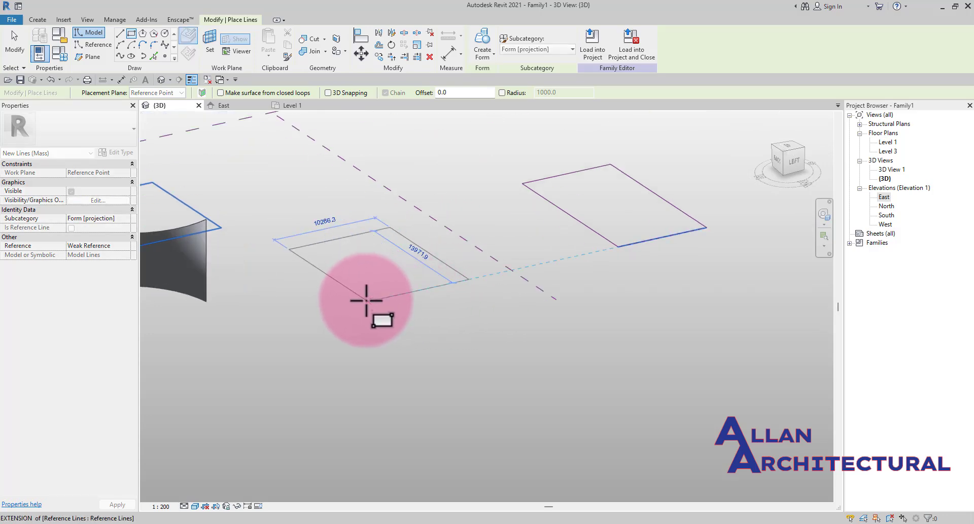
left_click(366, 300)
scroll(420, 272, "down", 2)
key("Escape")
key("Escape")
- Select the reference-line rectangle and create a solid box form from it
scroll(567, 284, "down", 2)
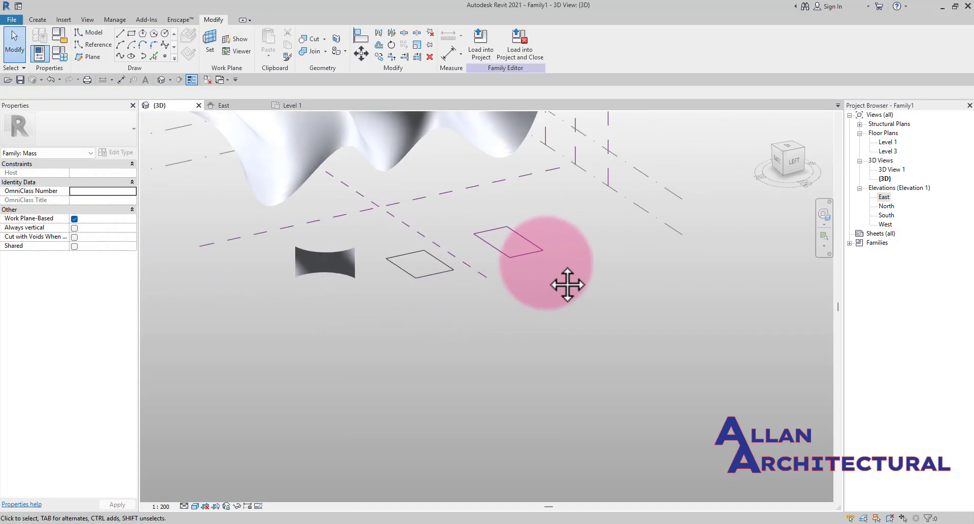
scroll(520, 266, "up", 2)
left_click(512, 258)
left_click(520, 276)
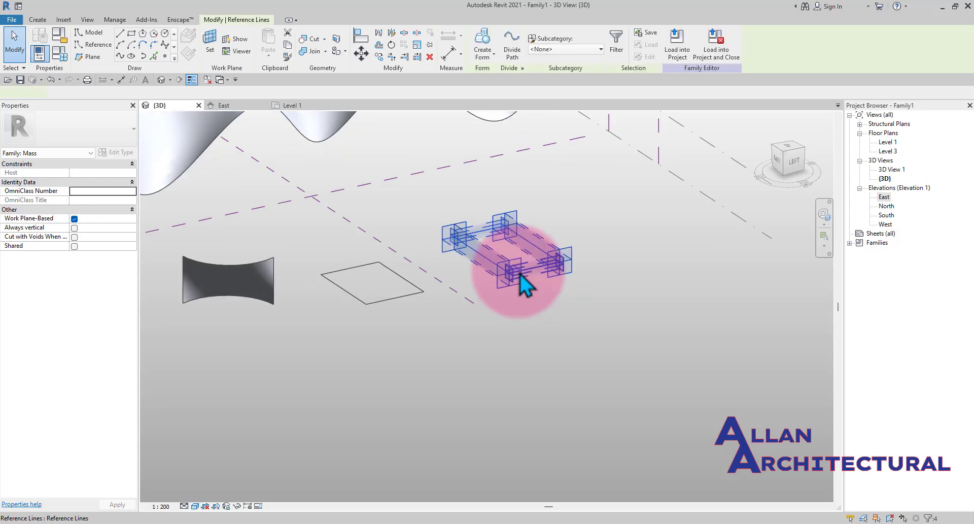
left_click(485, 43)
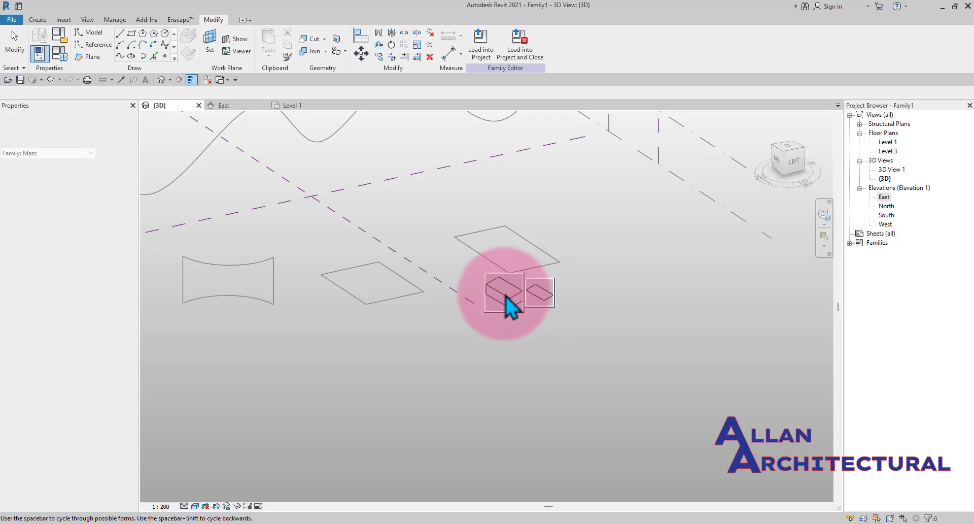
left_click(499, 292)
left_click(609, 294)
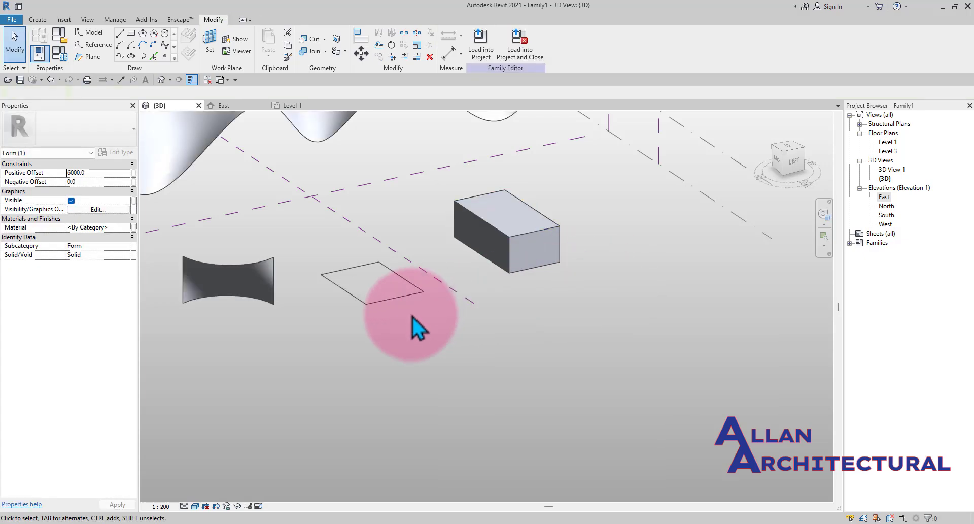
- Select the model-line rectangle and create a solid form from it
left_click(402, 304)
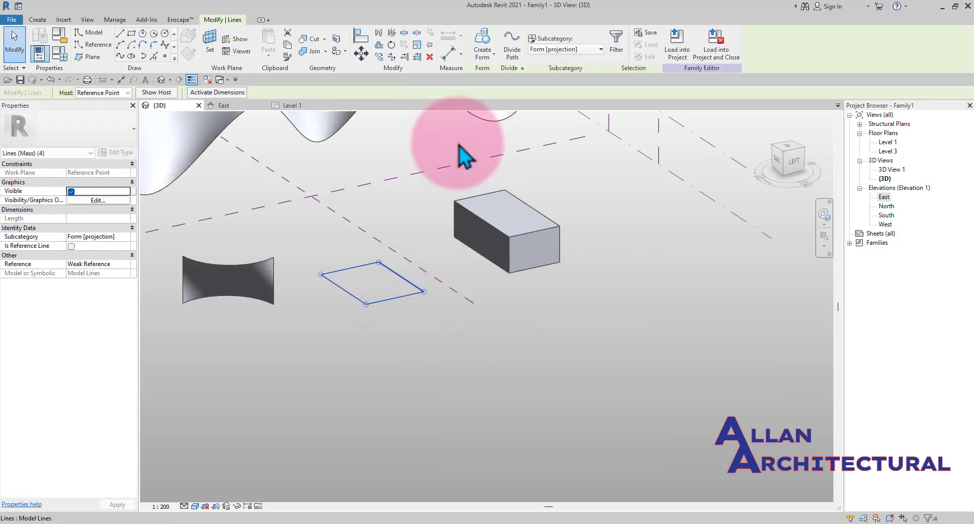
left_click(483, 50)
left_click(598, 298)
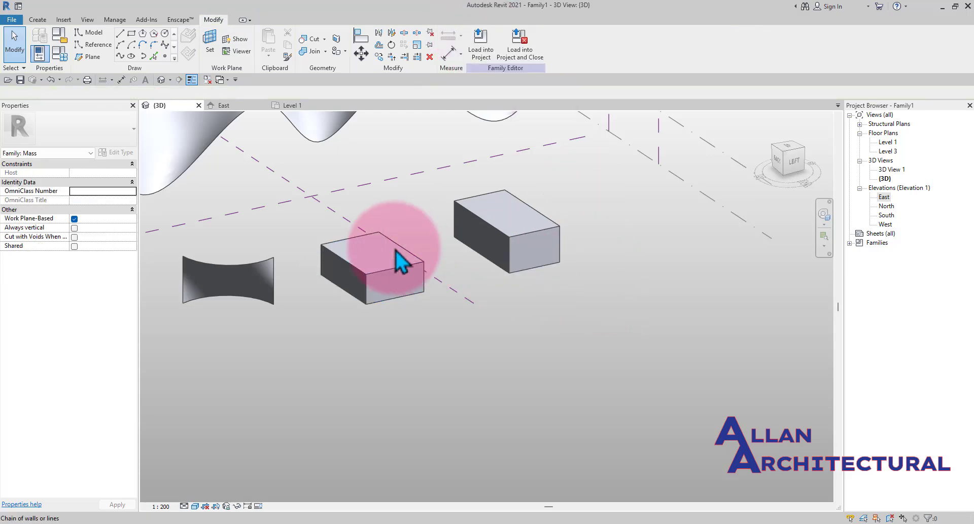
- Select the top face of one box and drag it down with the gizmo to lower the box to about 2643 mm high
middle_click_drag(397, 261, 507, 224, "shift")
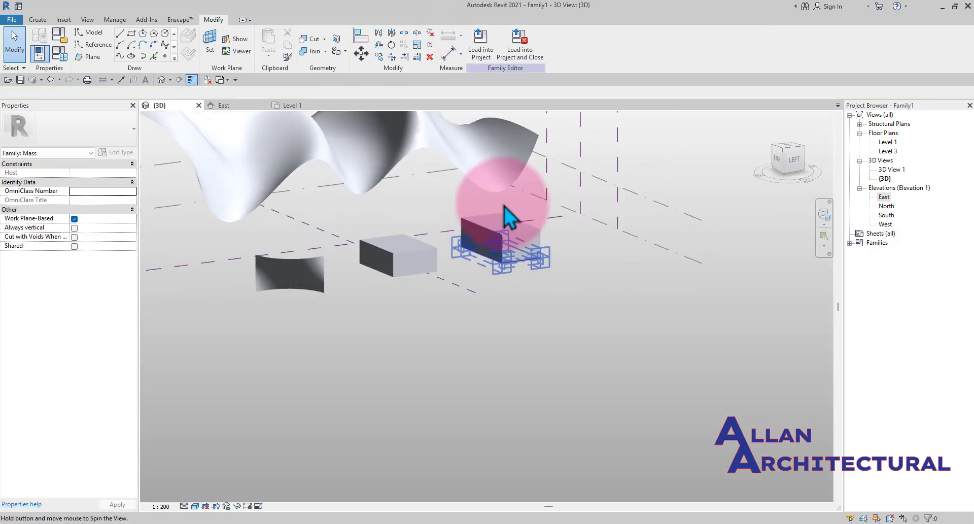
scroll(500, 244, "up", 5)
scroll(508, 250, "up", 1)
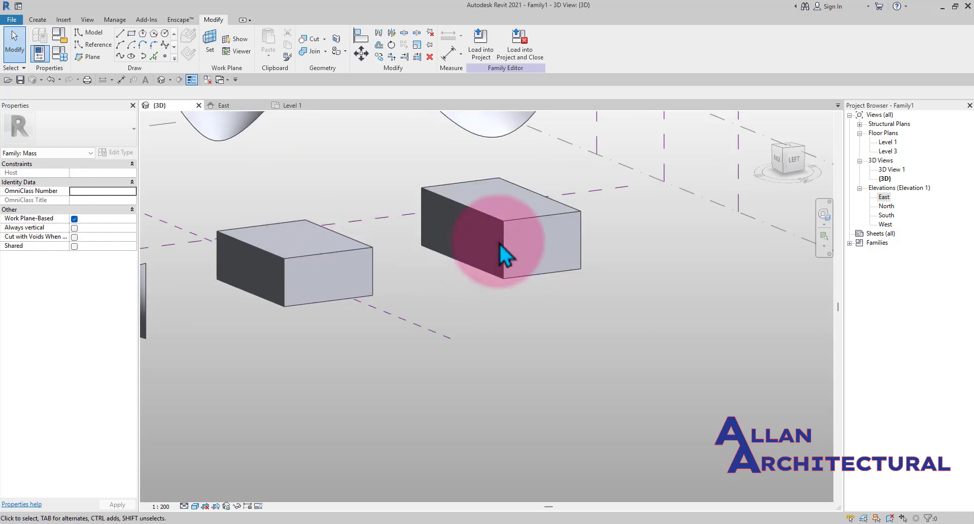
left_click(533, 224)
middle_click_drag(522, 262, 501, 314)
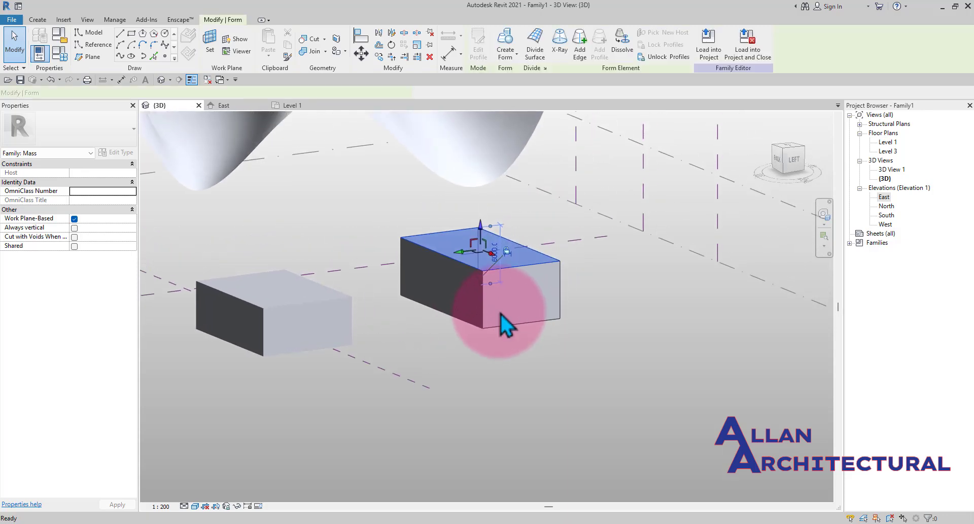
scroll(481, 236, "up", 1)
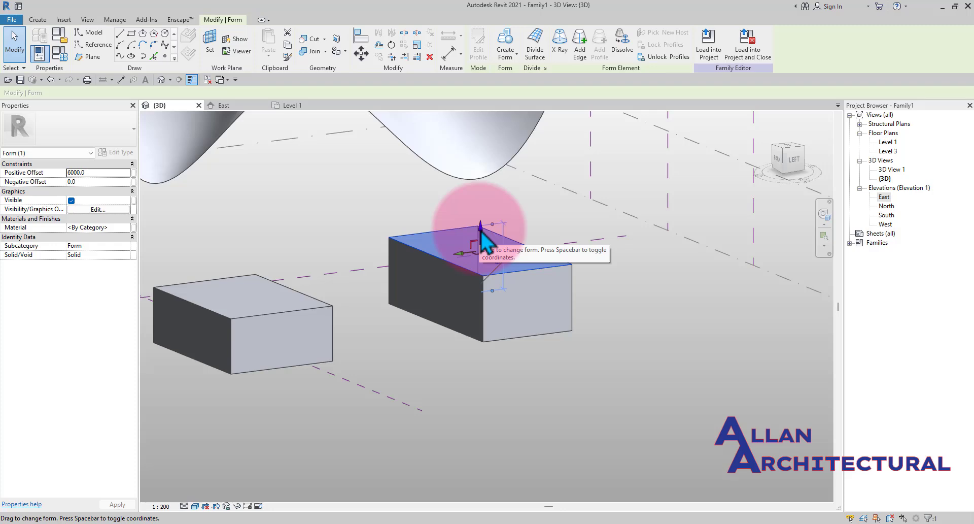
left_click_drag(481, 239, 496, 304)
scroll(496, 304, "up", 1)
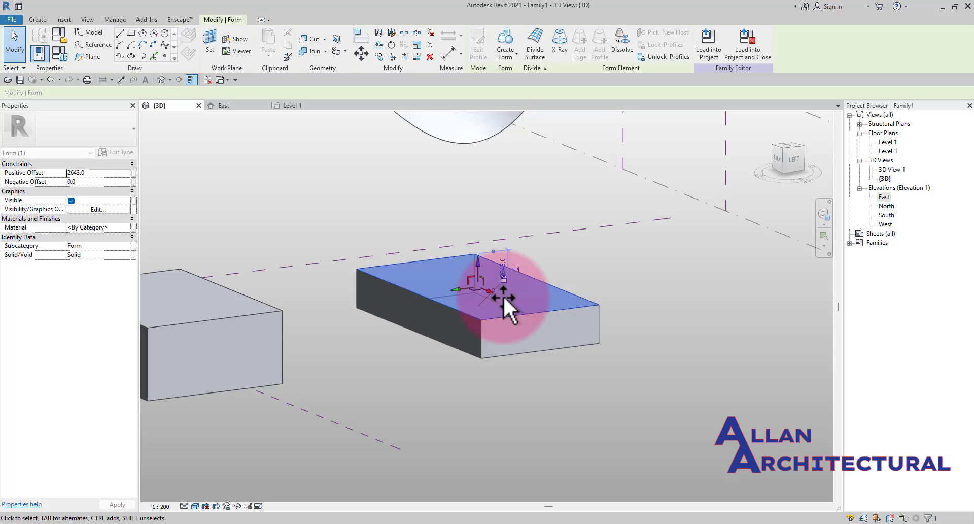
middle_click_drag(504, 298, 481, 285, "shift")
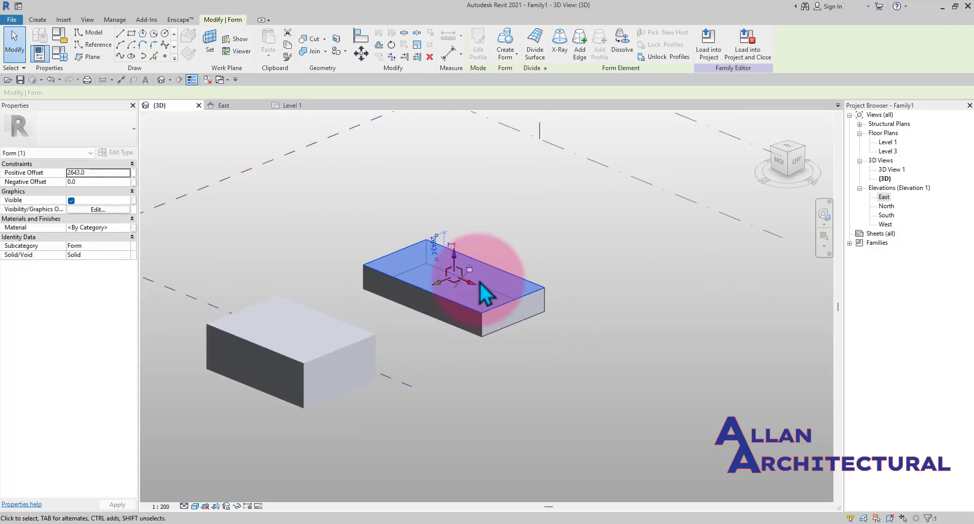
scroll(480, 283, "up", 1)
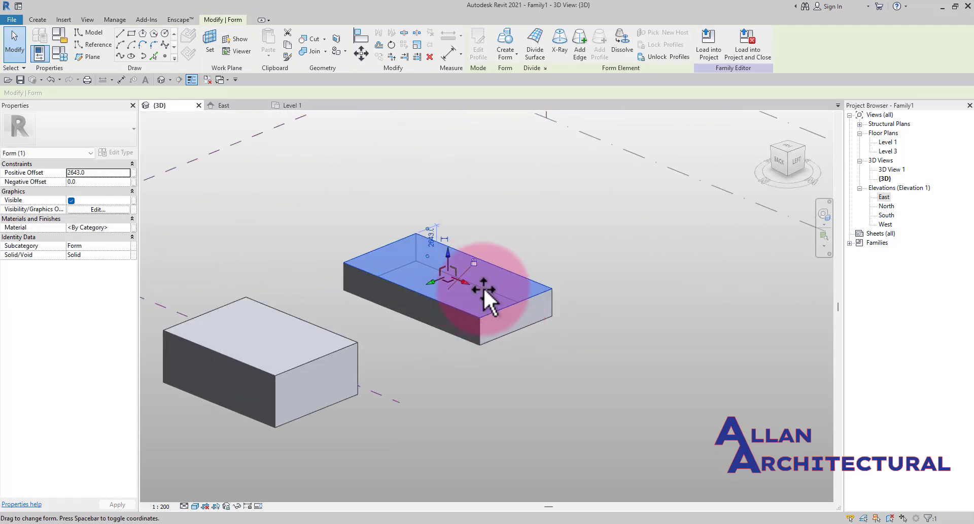
left_click(564, 261)
- Select the taller box's top face and move it with the gizmo to about 5486 mm high
scroll(492, 277, "down", 3)
mouse_move(492, 277)
middle_mouse_down("shift")
mouse_move(528, 310)
mouse_move(476, 283)
middle_mouse_up("shift")
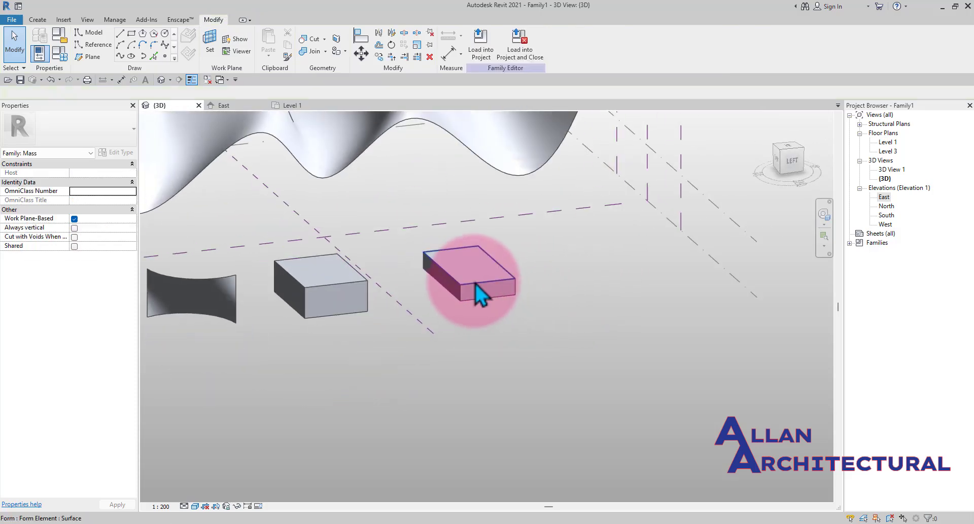
left_click(479, 282)
scroll(500, 263, "up", 2)
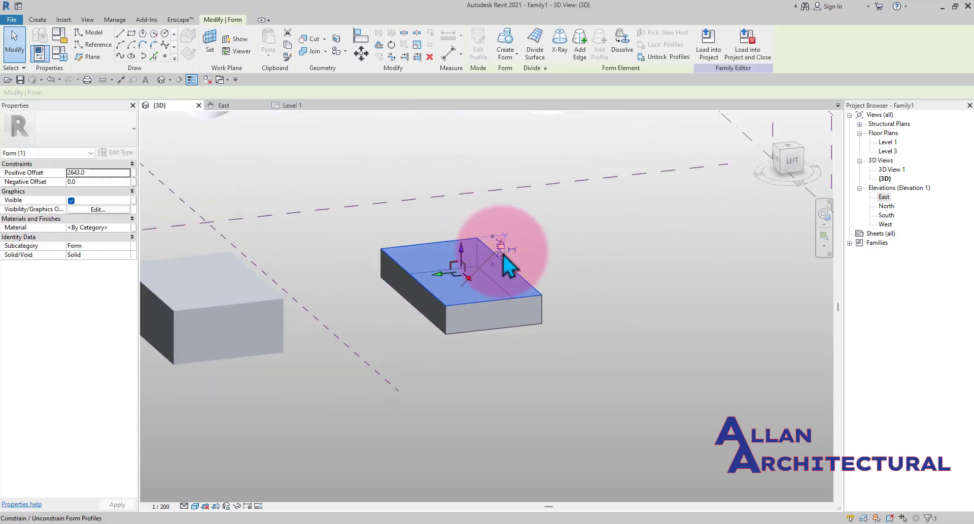
scroll(506, 262, "up", 2)
scroll(501, 257, "down", 1)
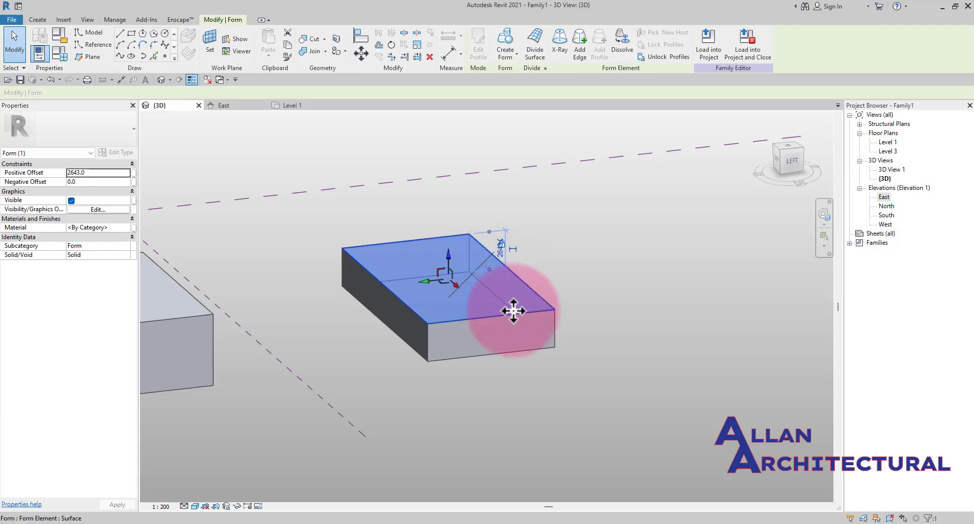
scroll(411, 232, "down", 2)
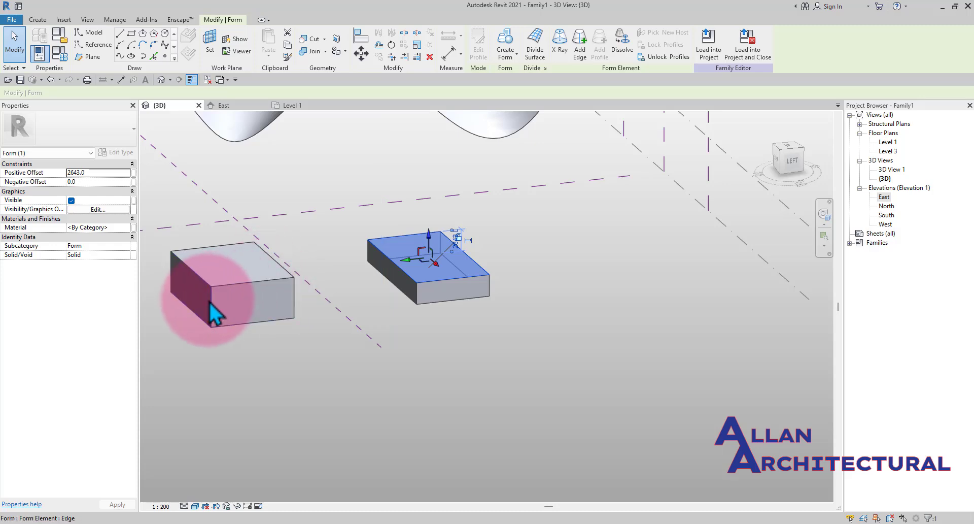
left_click(236, 267)
middle_click_drag(240, 270, 341, 283)
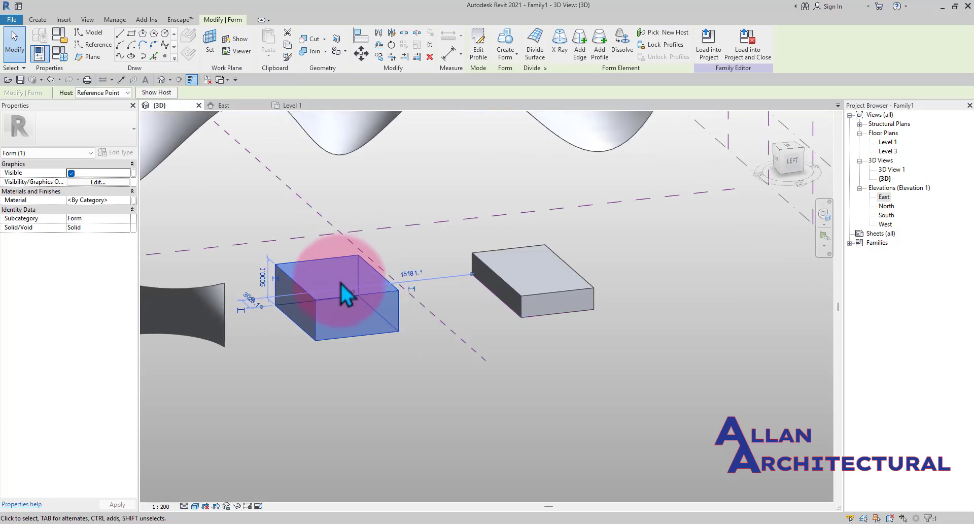
scroll(341, 283, "down", 2)
left_click(320, 355)
scroll(325, 305, "up", 3)
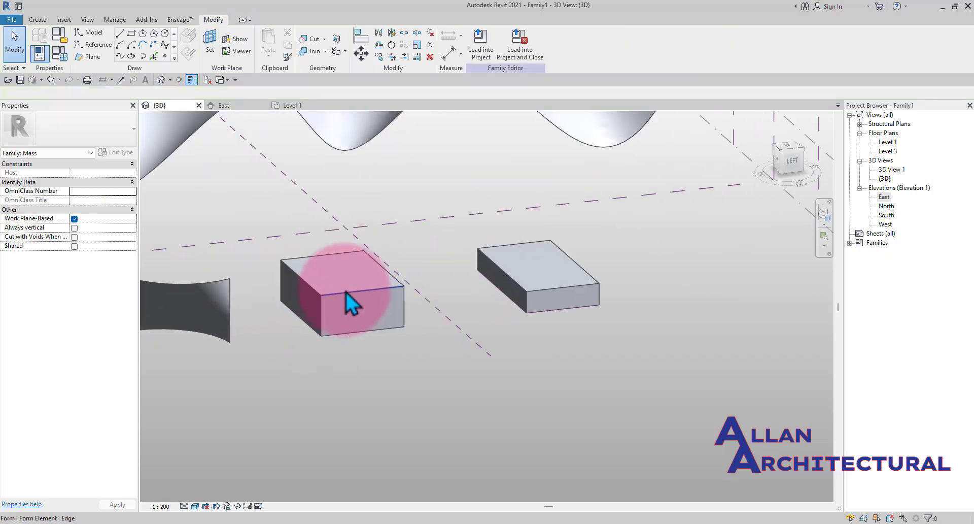
scroll(307, 288, "up", 1)
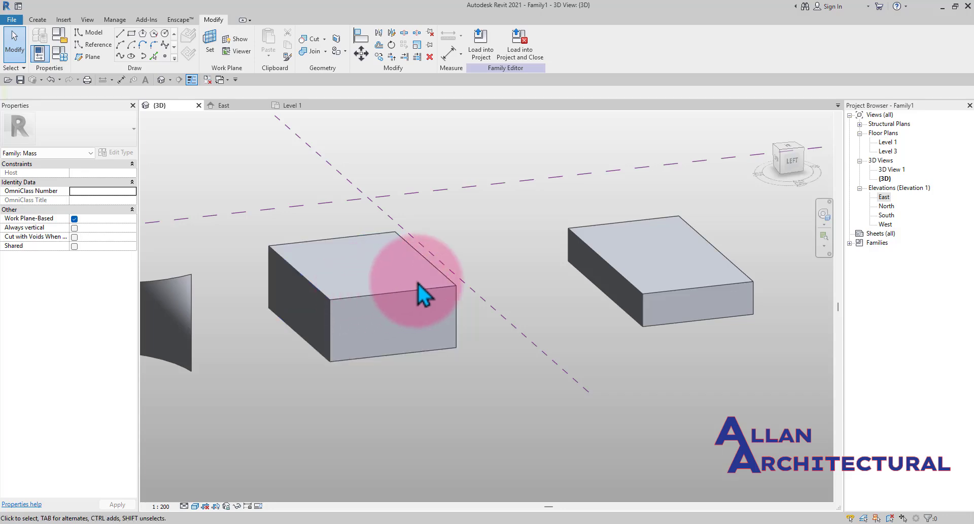
left_click(441, 276)
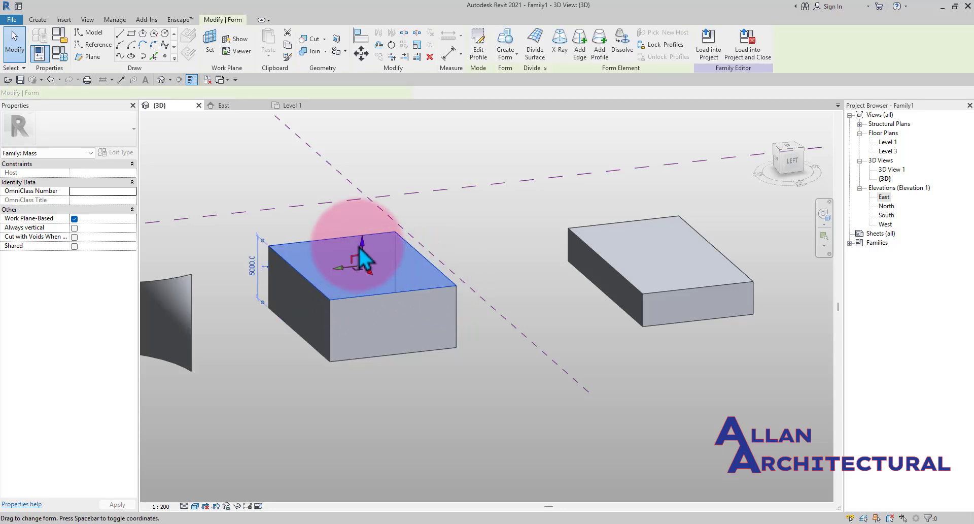
left_click_drag(361, 252, 404, 312)
middle_click_drag(362, 255, 420, 291, "shift")
left_click_drag(361, 265, 388, 257)
scroll(388, 343, "down", 5)
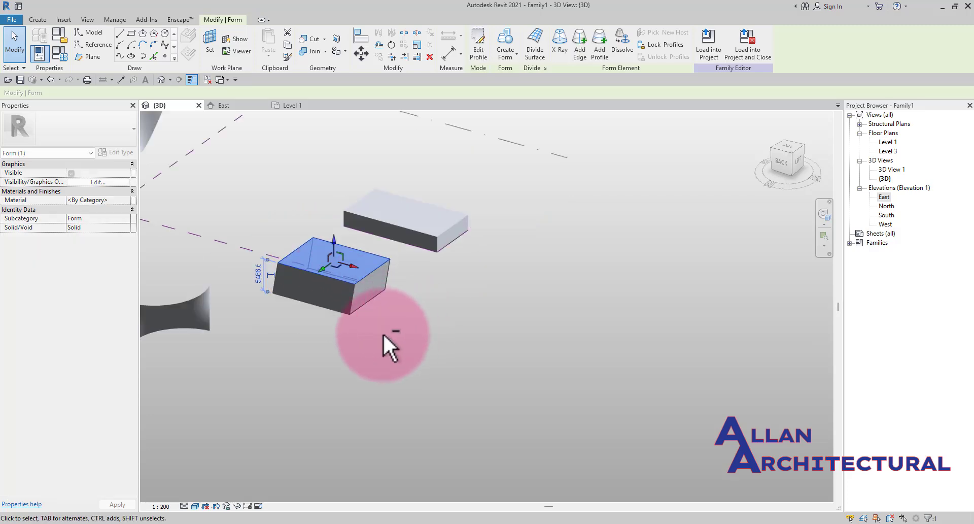
left_click(374, 319)
- Select a bottom edge of that box and drag it outward to slope one of its side faces
scroll(364, 307, "up", 1)
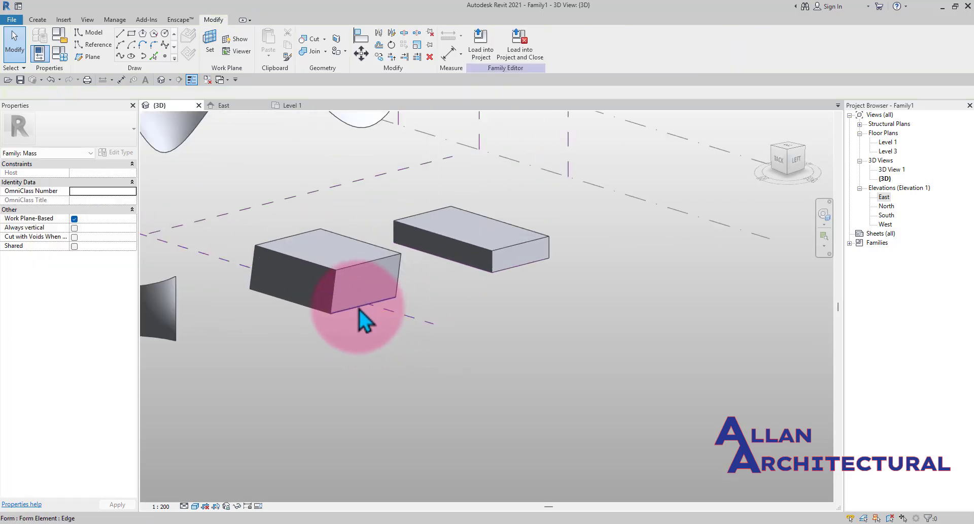
left_click(360, 309)
middle_click_drag(413, 315, 393, 279, "shift")
left_click(580, 287)
scroll(583, 284, "up", 2)
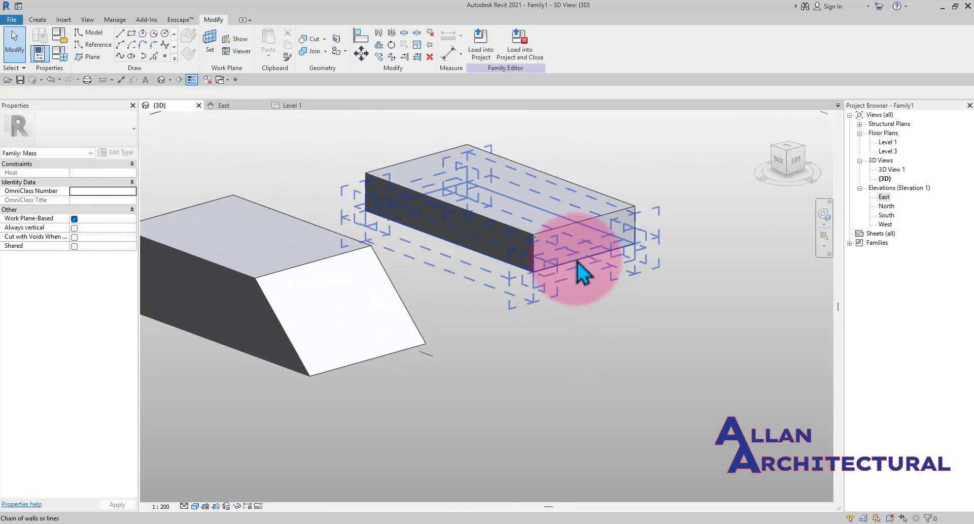
- Select one end reference line of the flat box and drag it outward to lengthen the box to about 25600 mm
left_click(583, 273)
middle_click_drag(583, 270, 562, 300, "shift")
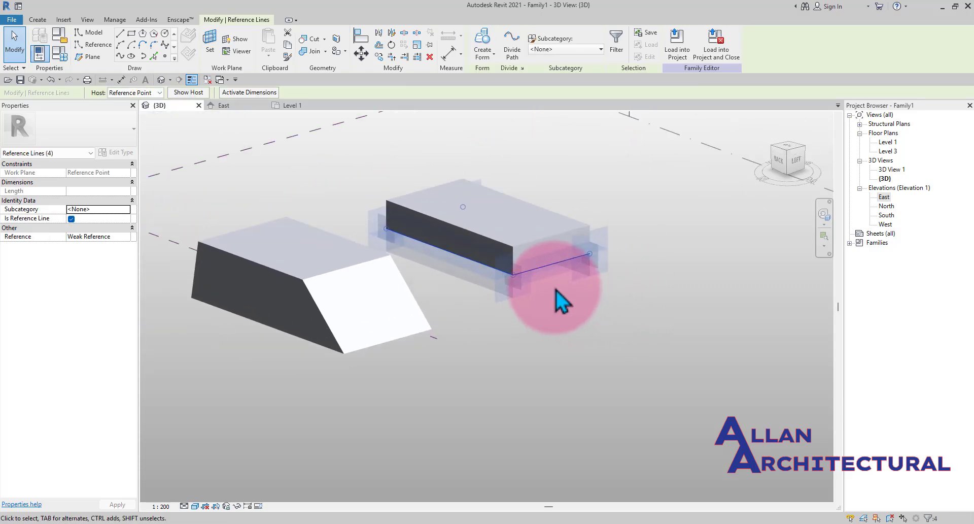
left_click(546, 263)
scroll(550, 263, "up", 2)
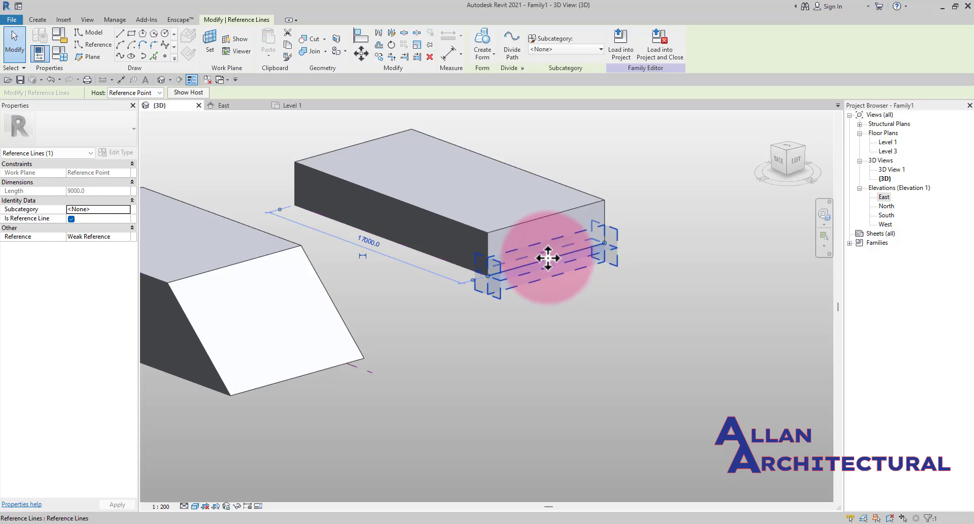
left_click_drag(557, 263, 620, 300)
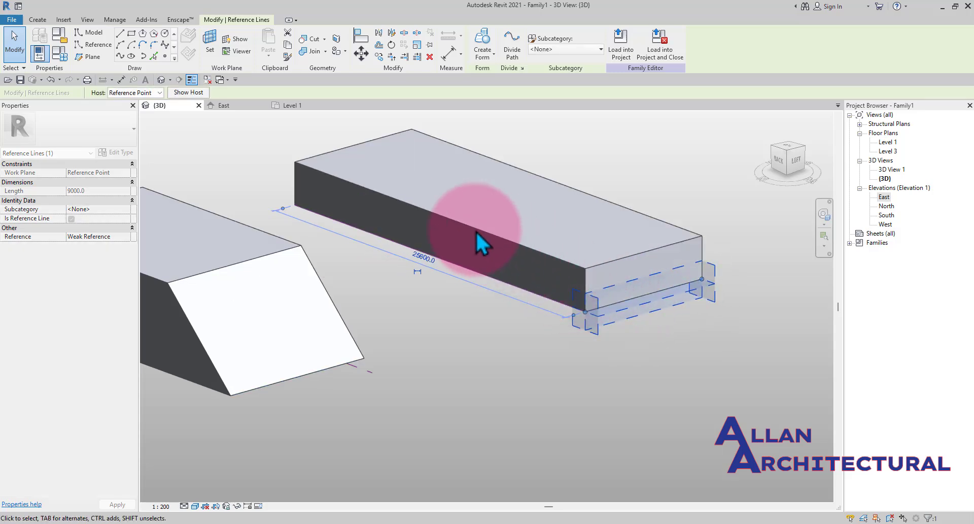
scroll(473, 229, "down", 2)
left_click(474, 308)
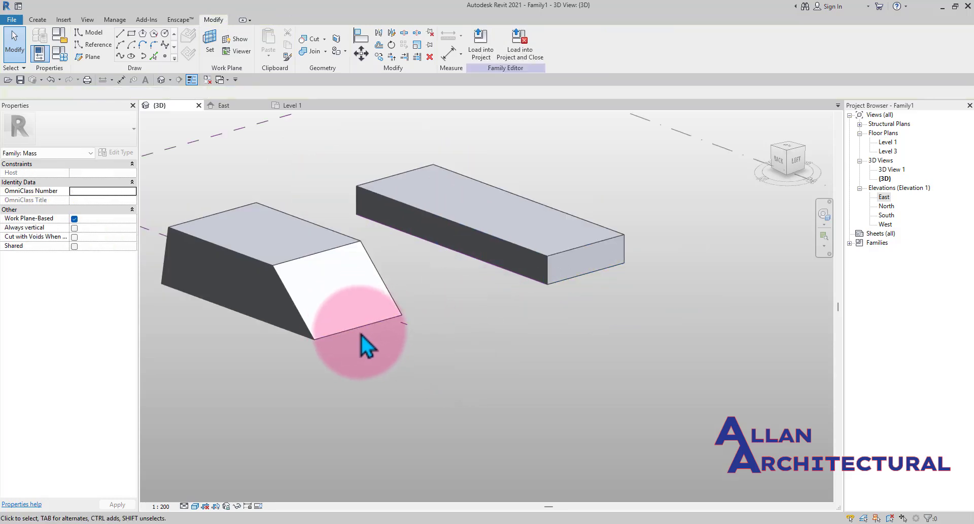
- Select the wedge's sloped face and drag it with the gizmo to stretch the ramp further out
left_click(369, 331)
left_click_drag(376, 332, 414, 348)
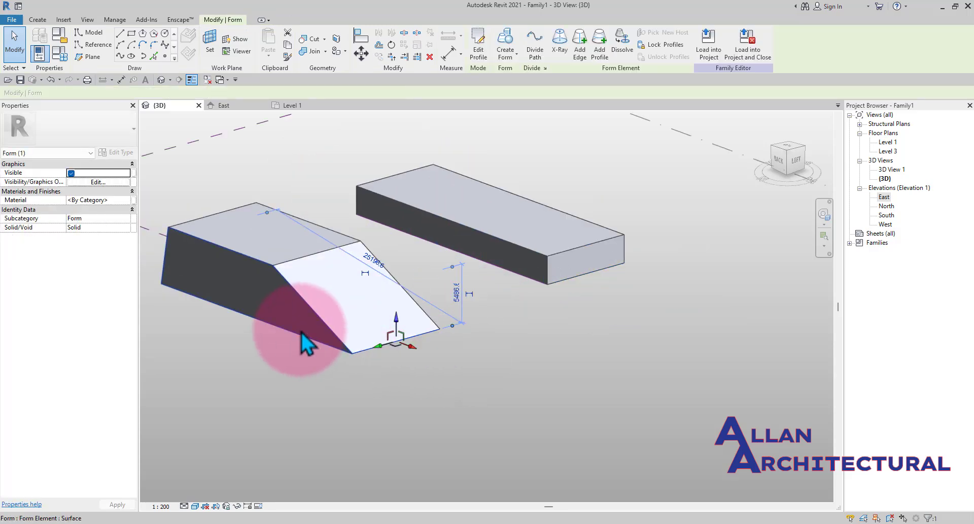
middle_click_drag(339, 291, 329, 316, "shift")
left_click_drag(322, 305, 362, 332)
left_click(407, 350)
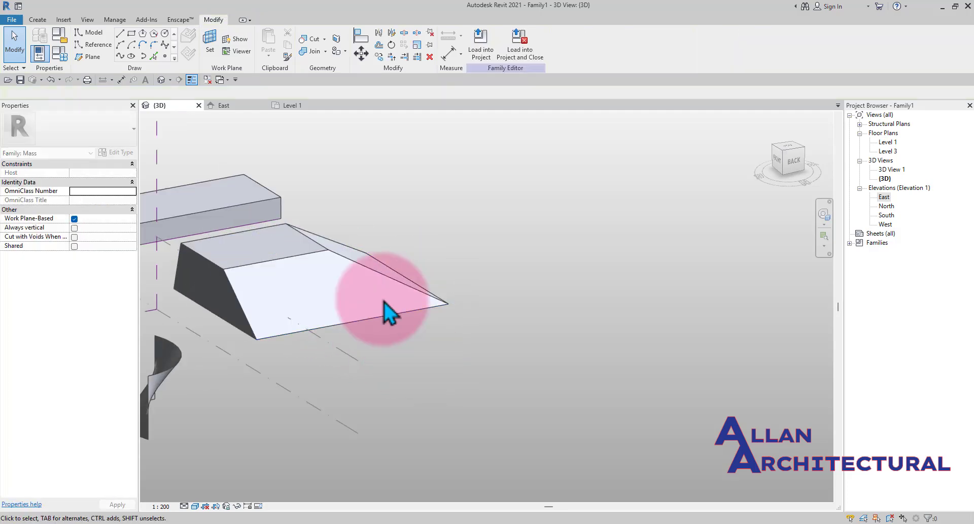
- Select the opposite sloped face of the wedge form and drag it to widen the mass into a trapezoid
middle_click_drag(383, 300, 144, 291, "shift")
middle_click_drag(356, 287, 314, 301, "shift")
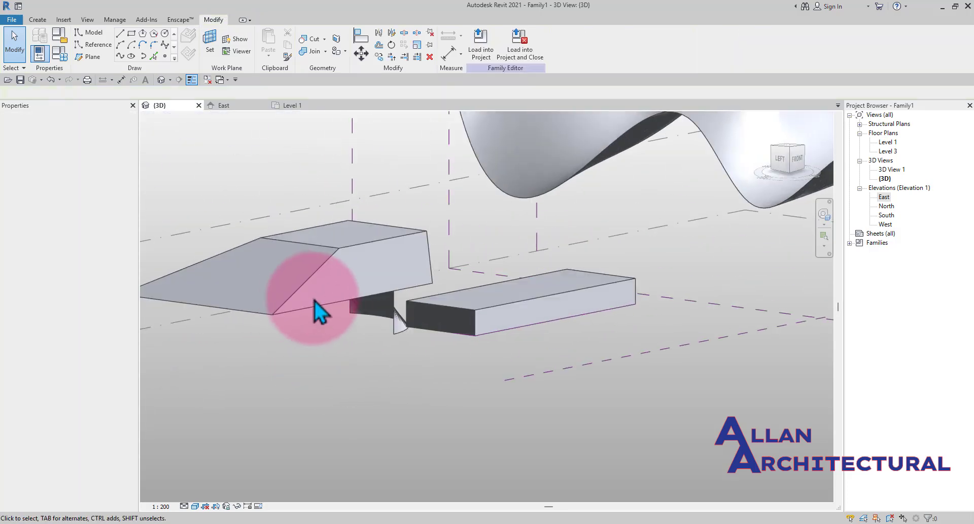
left_click(325, 305)
left_click_drag(377, 303, 421, 308)
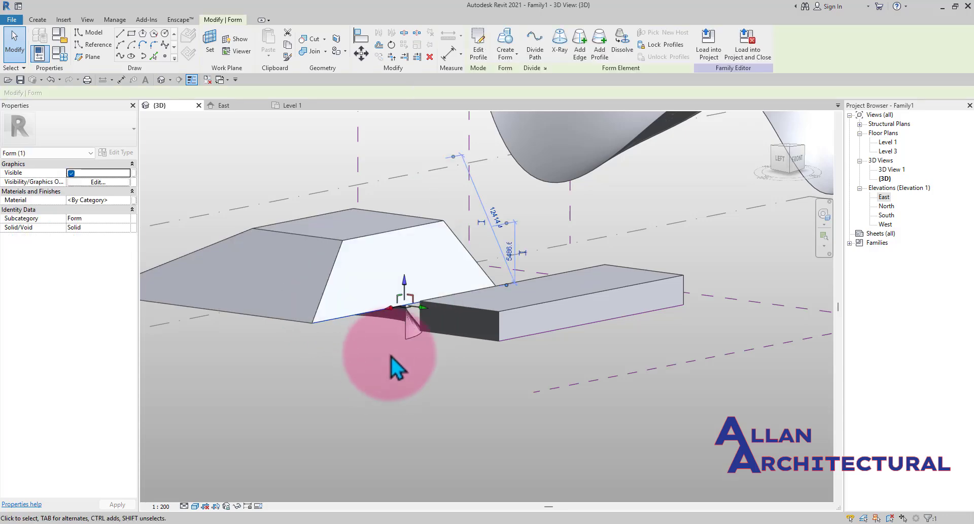
left_click(374, 389)
- Orbit and zoom around the trapezoidal mass, cycling through its edges and faces to inspect them
scroll(331, 268, "down", 2)
middle_click_drag(323, 273, 438, 253, "shift")
scroll(432, 245, "up", 1)
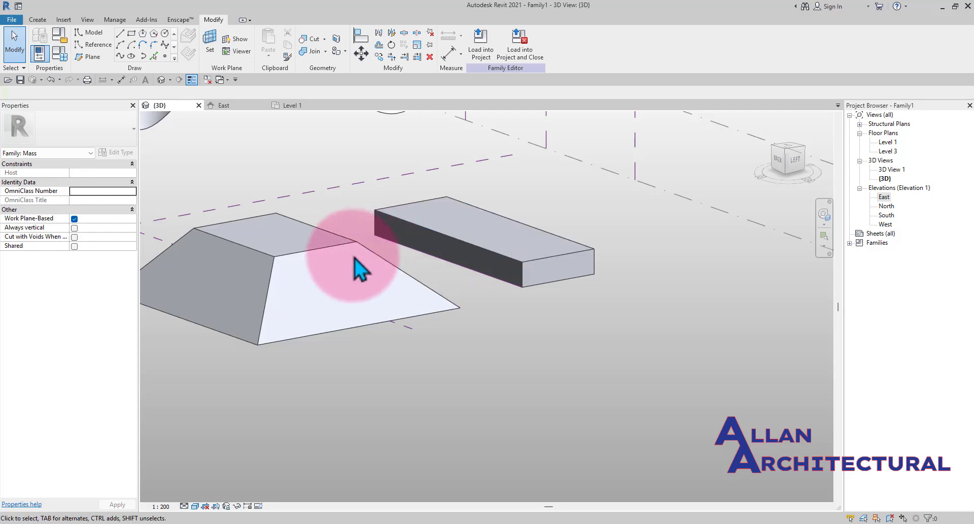
scroll(379, 246, "down", 3)
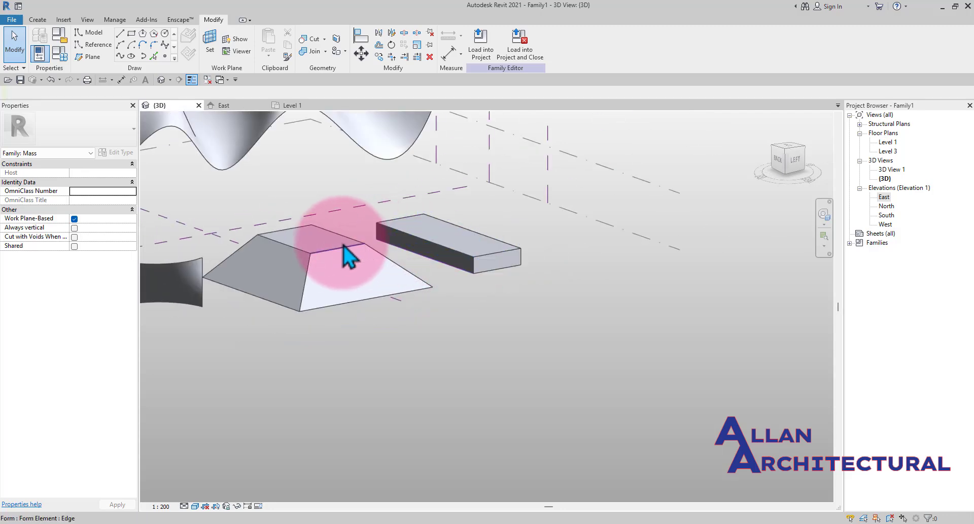
key("Tab")
scroll(458, 277, "down", 1)
scroll(316, 276, "up", 1)
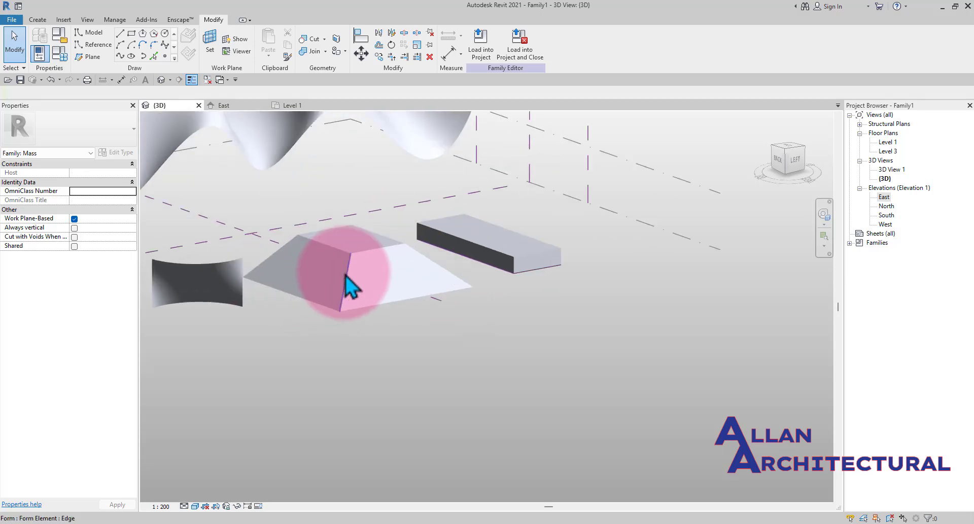
scroll(450, 267, "up", 1)
scroll(519, 254, "up", 1)
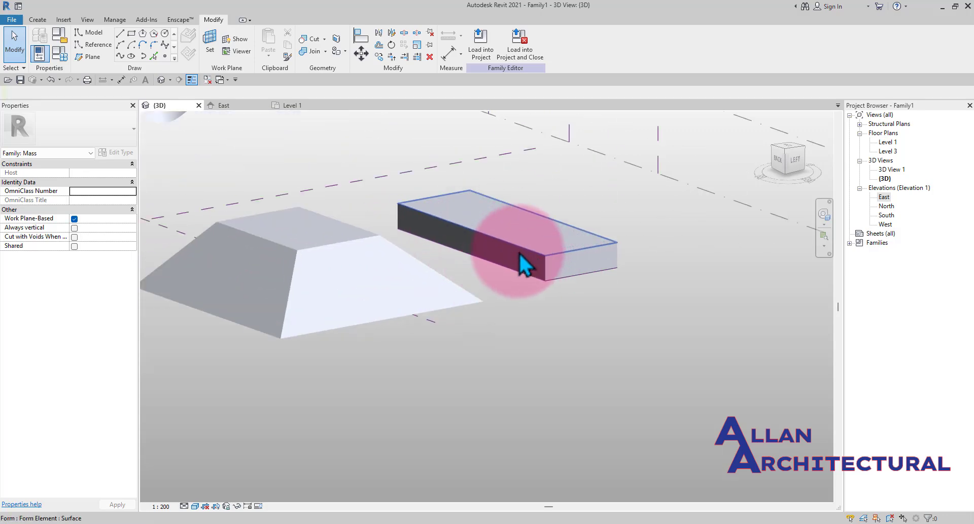
scroll(520, 253, "up", 4)
scroll(555, 262, "down", 5)
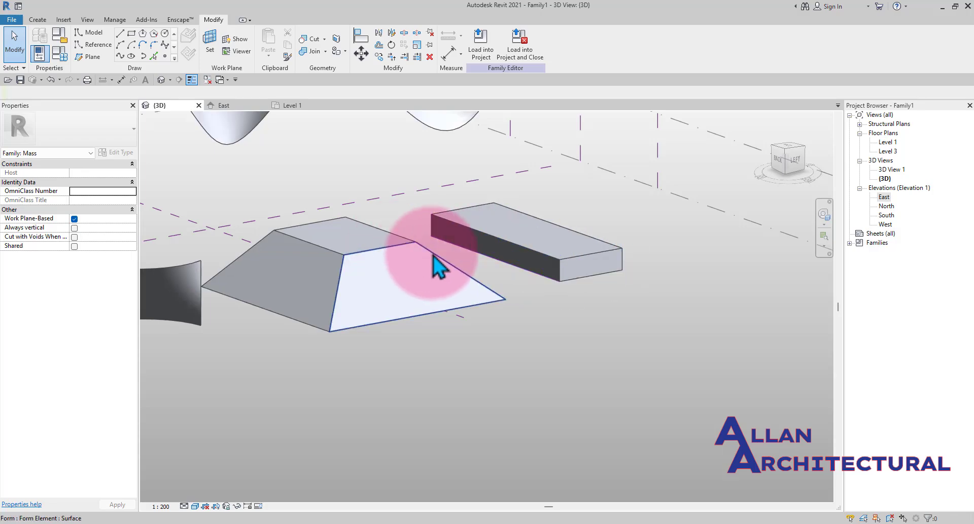
- Select an edge of the trapezoidal mass and drag it to reshape the form
middle_click_drag(437, 265, 463, 306, "shift")
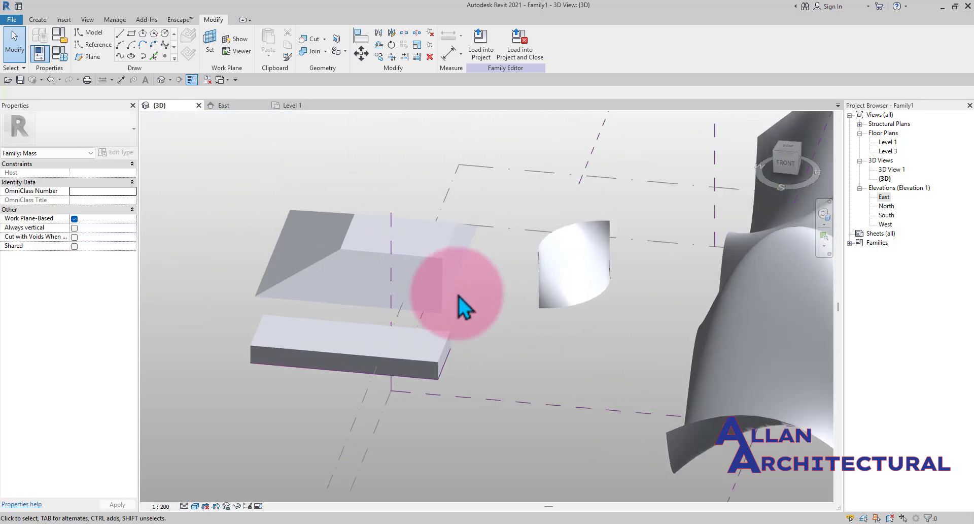
left_click(457, 287)
scroll(468, 260, "up", 1)
left_click_drag(481, 276, 524, 321)
left_click(523, 360)
middle_click_drag(427, 337, 528, 317, "shift")
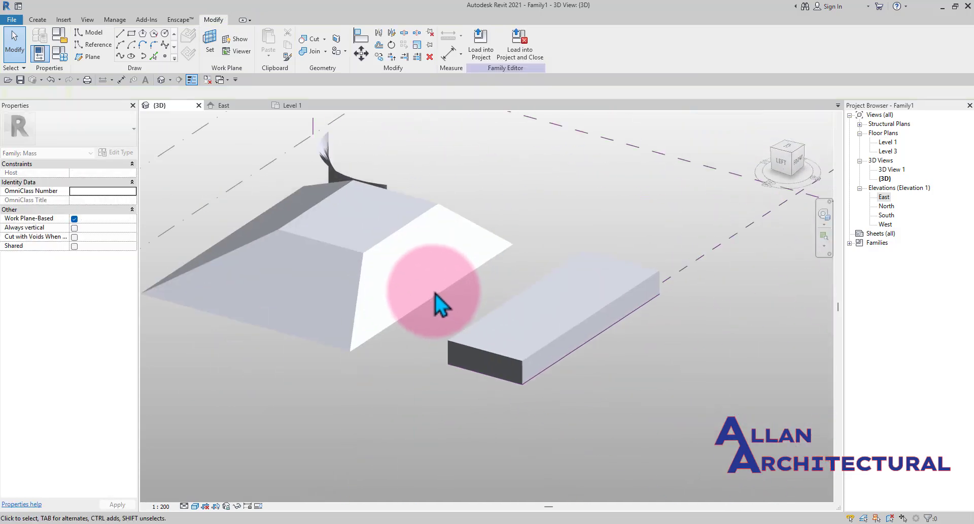
- Orbit and zoom around the masses to view the trapezoidal form from the opposite side
left_click(437, 301)
scroll(429, 330, "down", 3)
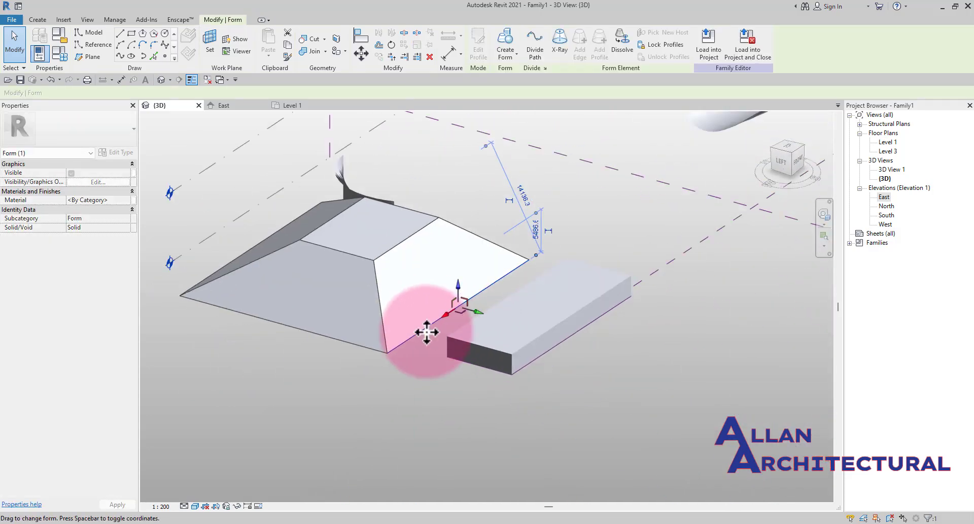
left_click(410, 419)
middle_click_drag(410, 420, 561, 260, "shift")
scroll(561, 260, "down", 2)
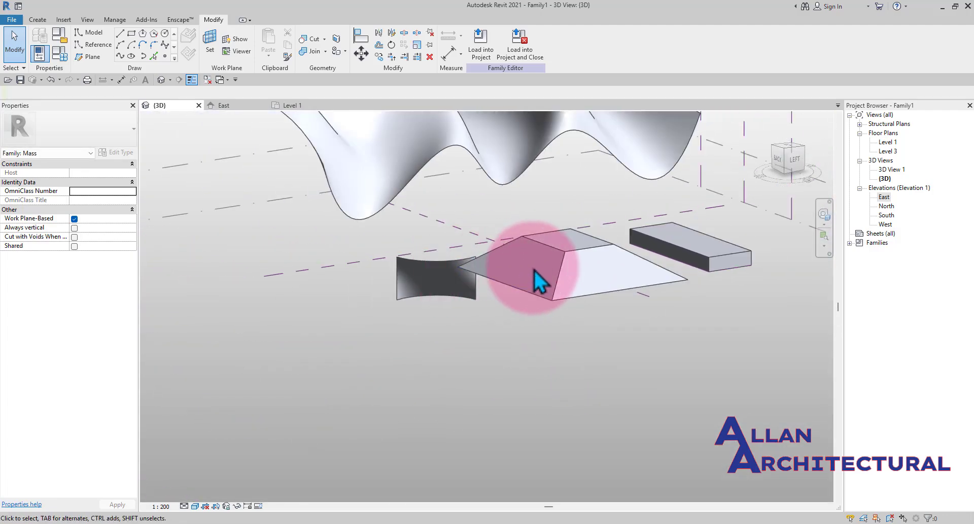
scroll(534, 270, "up", 3)
scroll(541, 282, "down", 2)
middle_click_drag(537, 223, 349, 304, "shift")
scroll(343, 293, "up", 2)
middle_click_drag(658, 265, 599, 293, "shift")
mouse_move(455, 188)
middle_mouse_down("shift")
mouse_move(370, 272)
mouse_move(398, 337)
mouse_move(433, 218)
mouse_move(426, 193)
middle_mouse_up("shift")
- Draw a model-line rectangle about 12000 × 11000 mm on the ground beside the trapezoidal mass
left_click(131, 33)
middle_click_drag(289, 348, 401, 299)
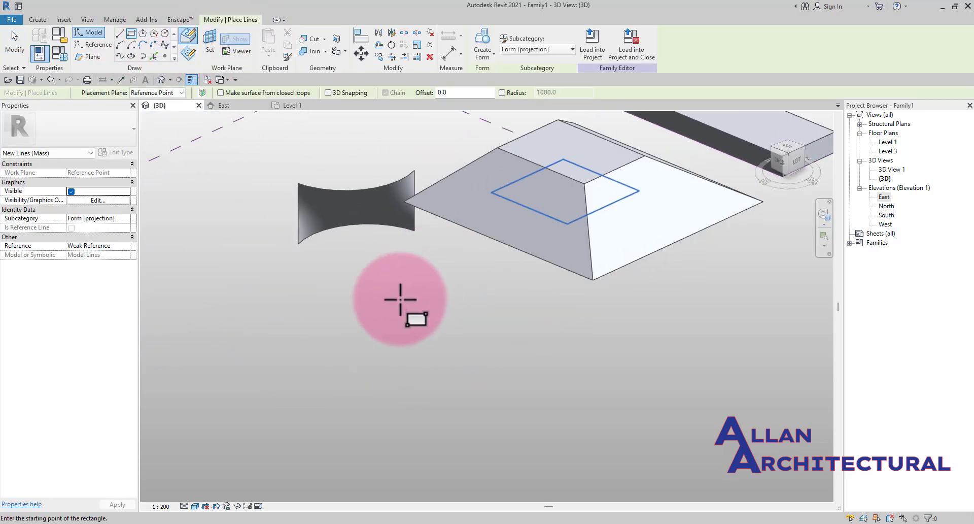
scroll(421, 287, "down", 3)
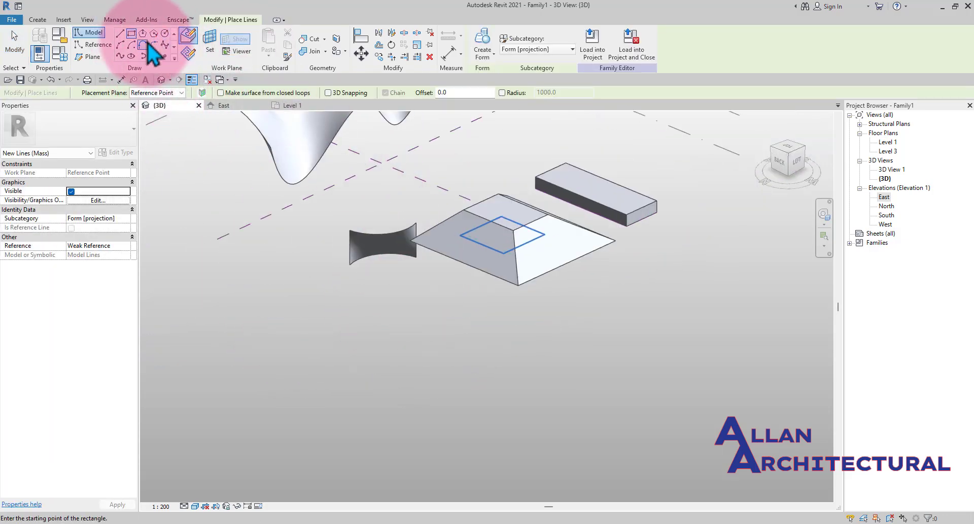
left_click(368, 303)
scroll(431, 318, "up", 4)
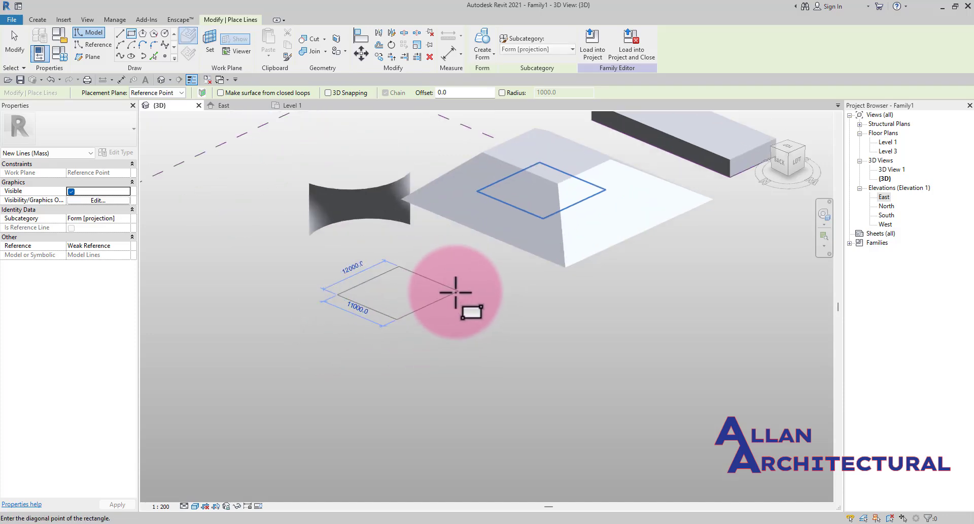
left_click(453, 293)
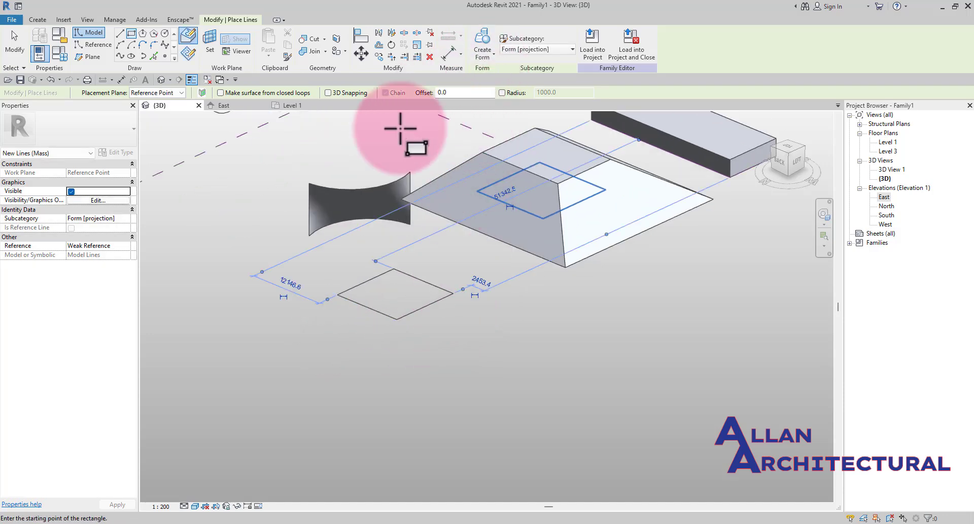
- Create a void form from the rectangle
left_click(486, 58)
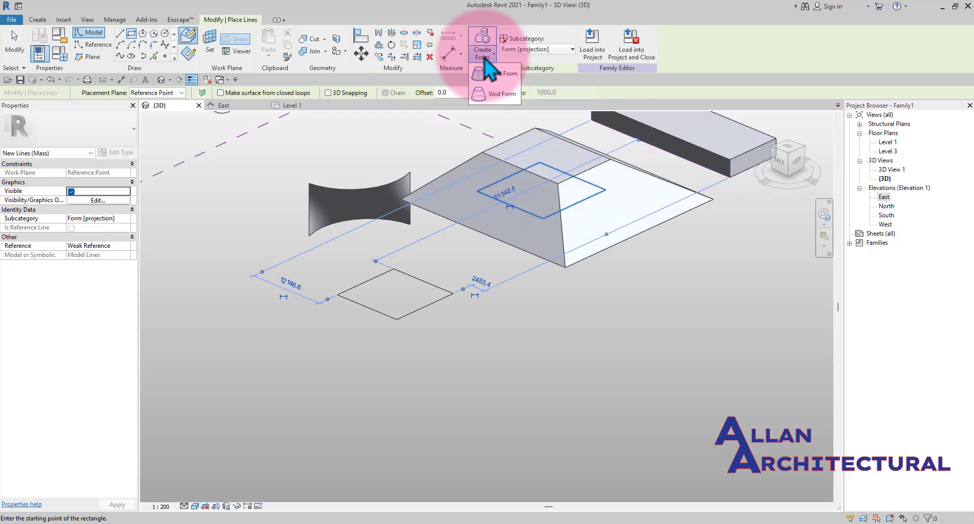
left_click(487, 105)
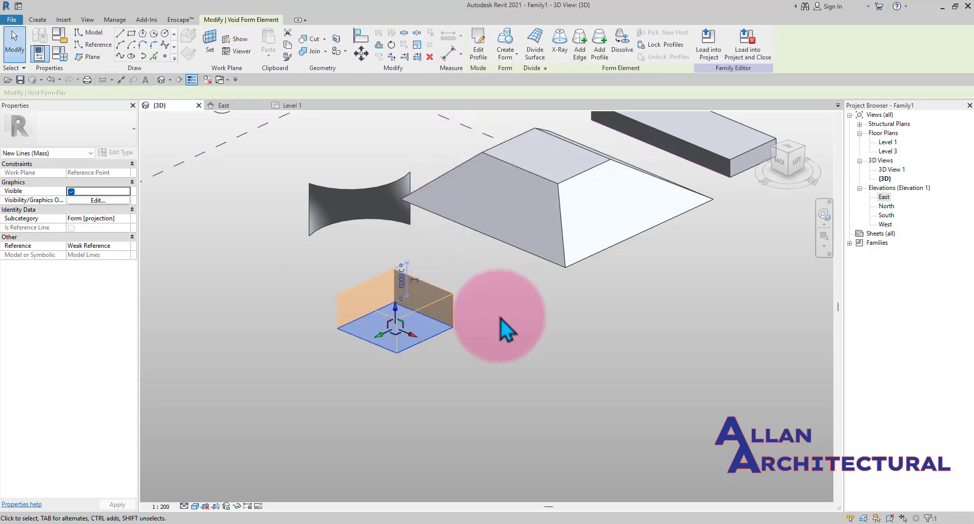
left_click(464, 315)
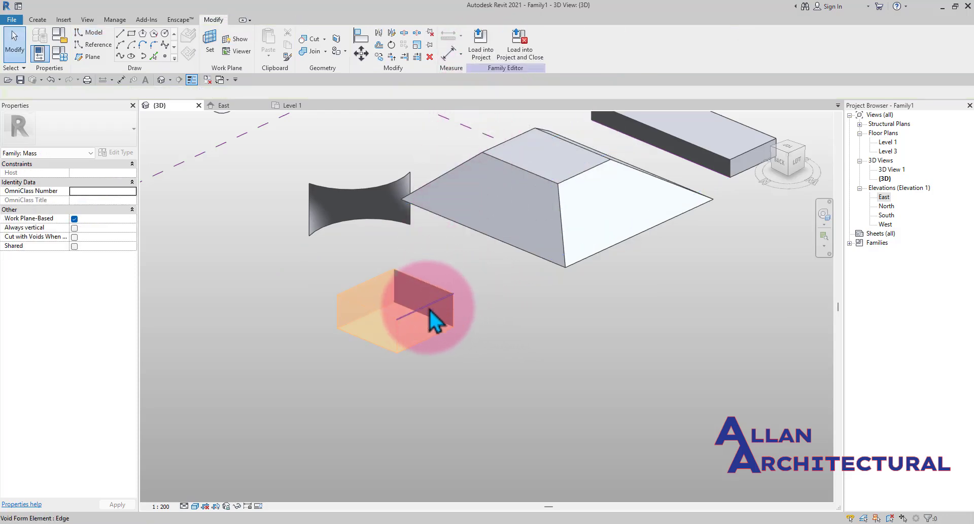
- Drag a face of the void form to stretch it toward the trapezoid, then undo the change
left_click(415, 329)
scroll(430, 322, "up", 2)
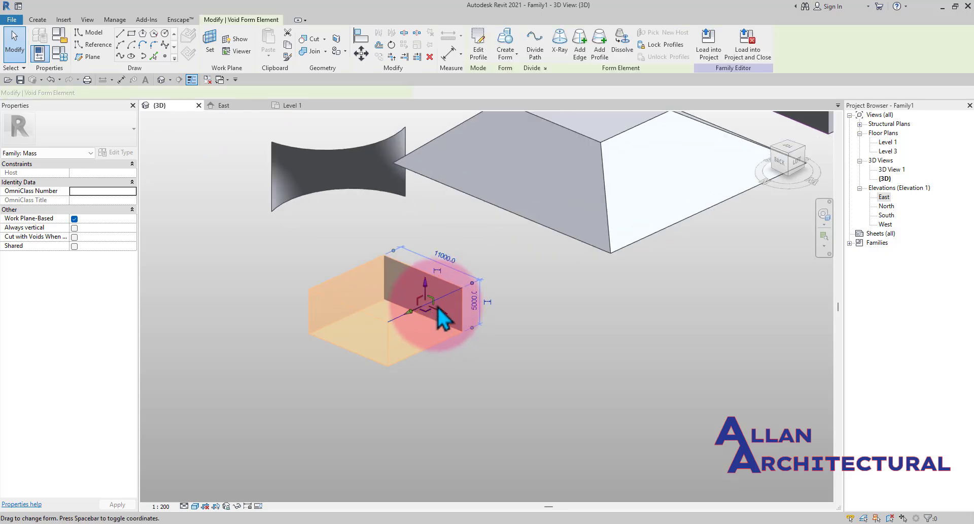
left_click_drag(464, 260, 566, 205)
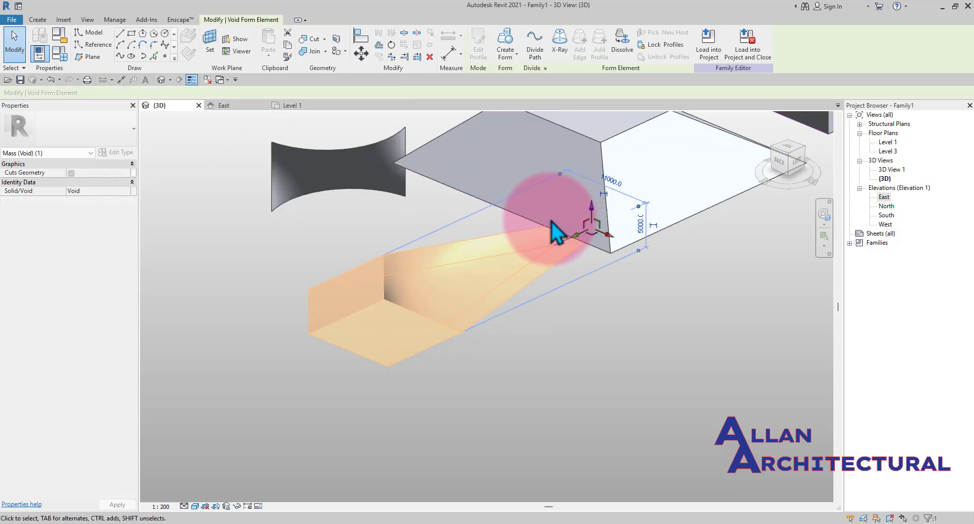
scroll(547, 247, "down", 2)
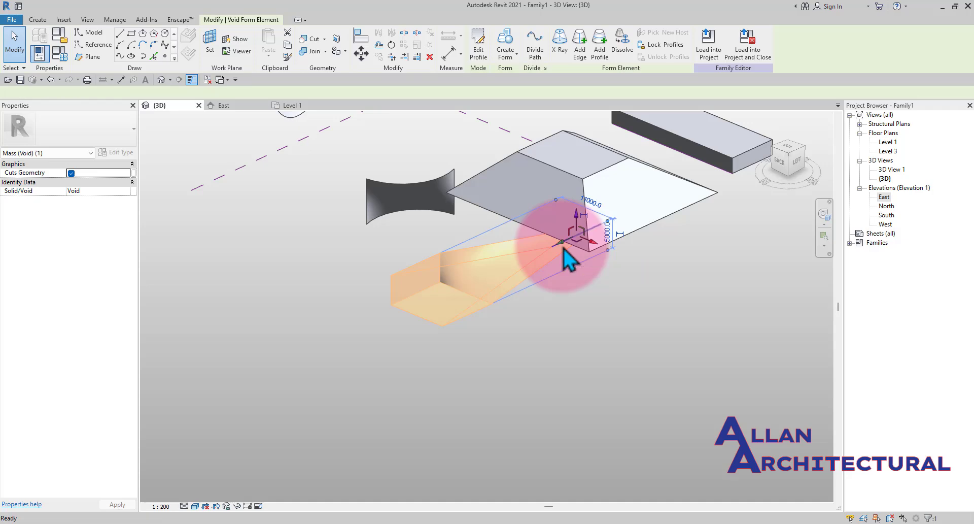
scroll(558, 249, "up", 2)
key("ctrl+z")
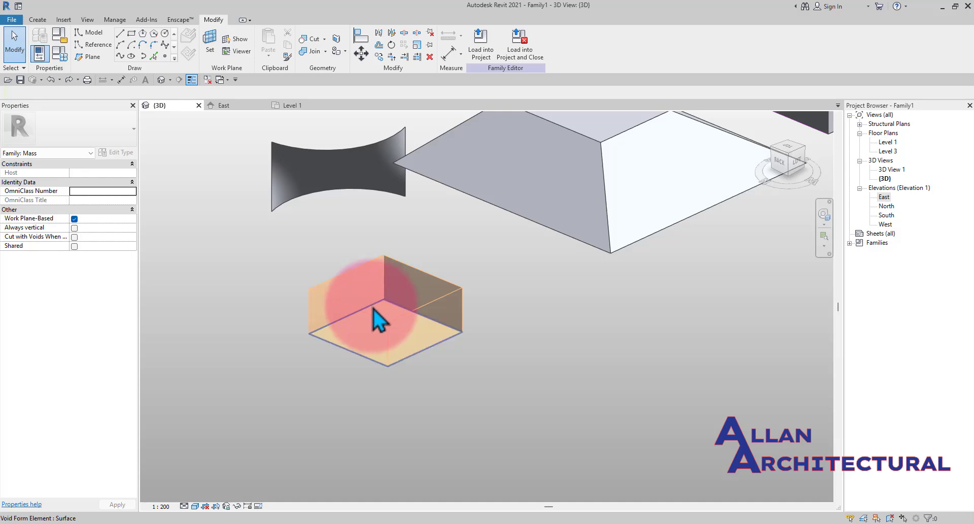
- Select the void box and move it into the middle of the trapezoidal mass
left_click(373, 308)
scroll(408, 305, "down", 1)
middle_click_drag(409, 306, 381, 343)
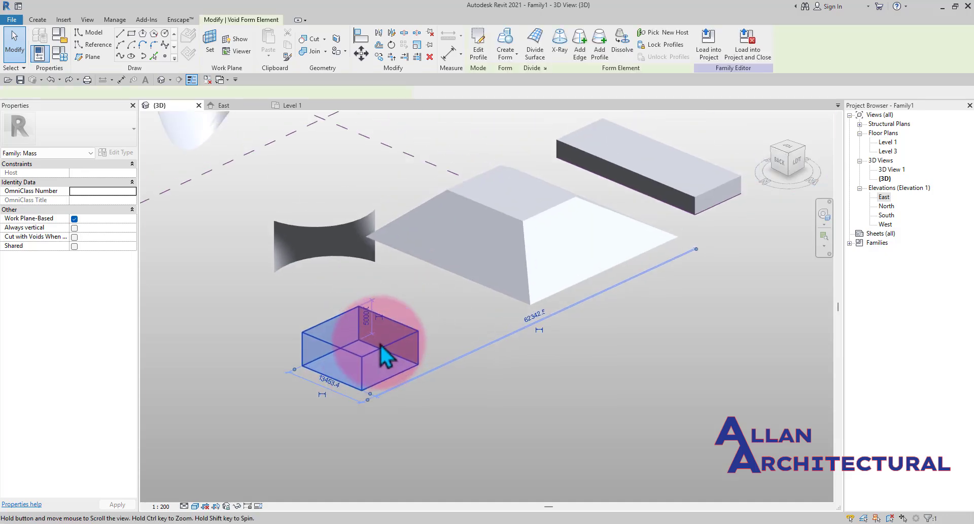
key("Escape")
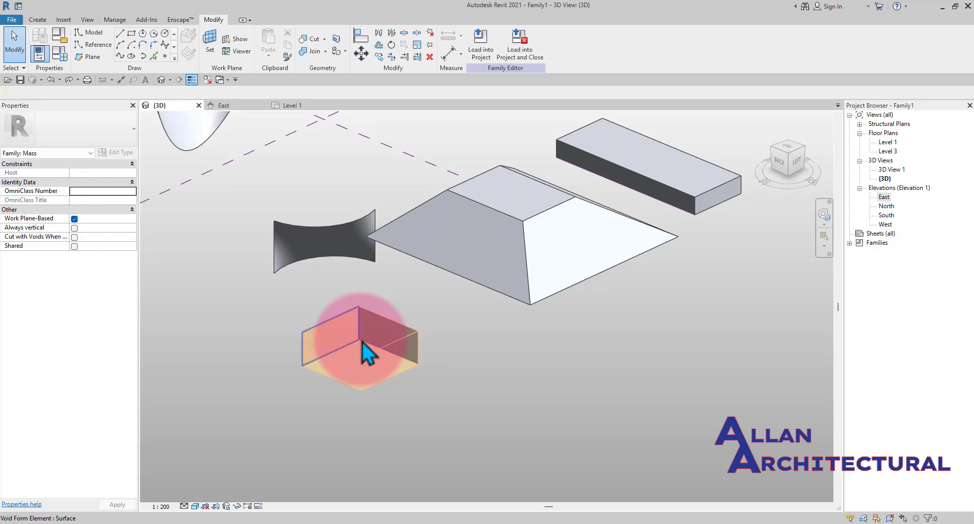
scroll(362, 342, "up", 2)
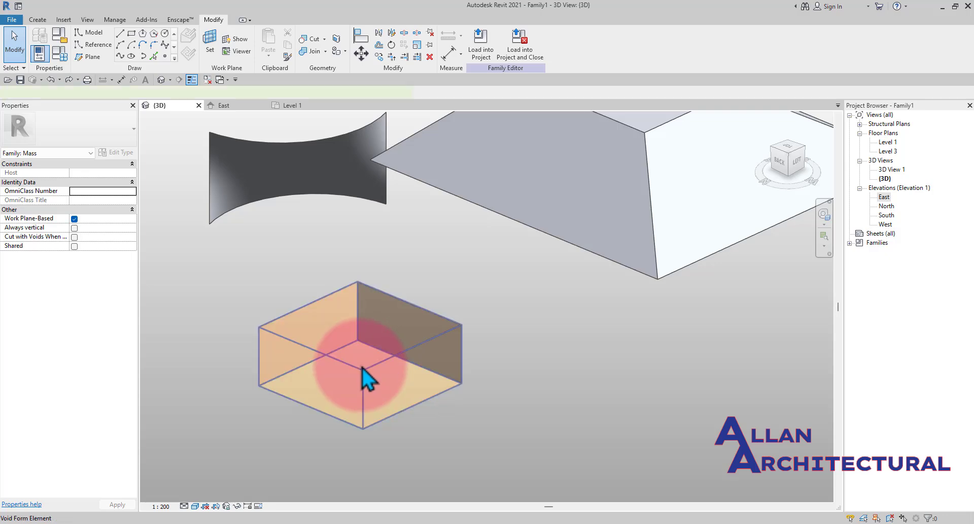
left_click(368, 378)
scroll(368, 378, "down", 2)
left_click_drag(376, 360, 570, 224)
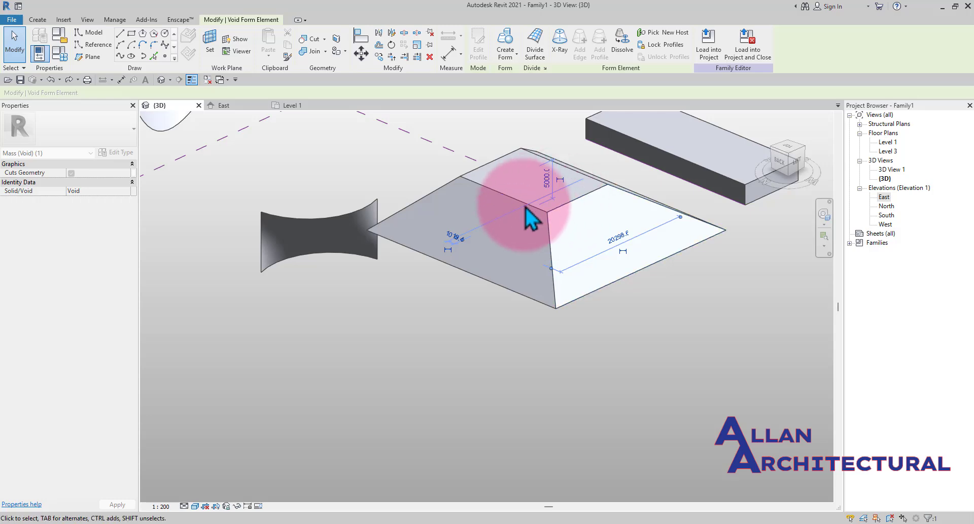
- Switch the 3D view's visual style to Wireframe
middle_click_drag(528, 219, 558, 244, "shift")
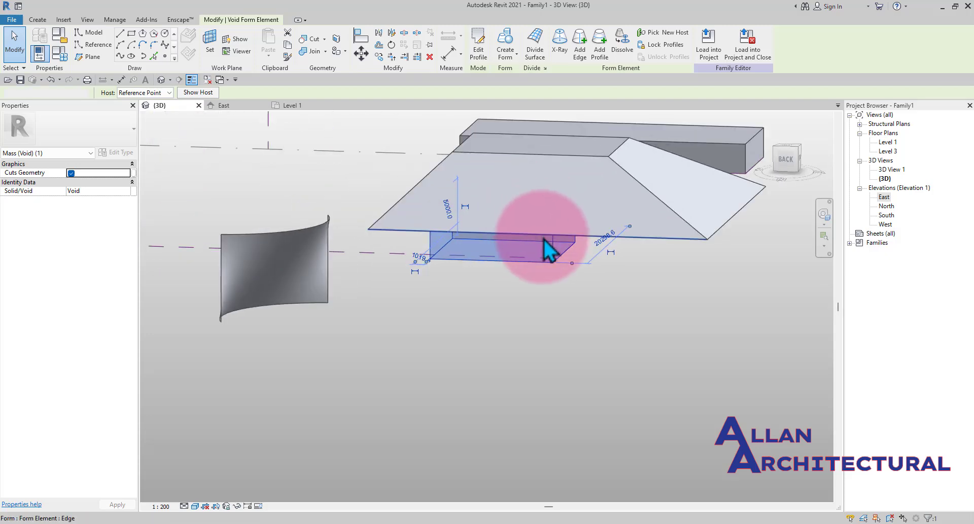
key("Escape")
scroll(486, 257, "down", 1)
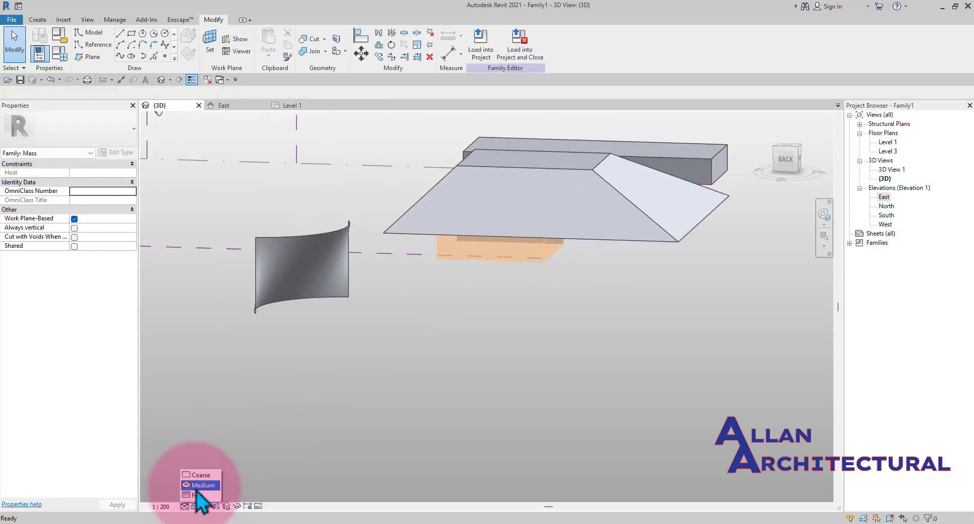
left_click(196, 506)
left_click(195, 506)
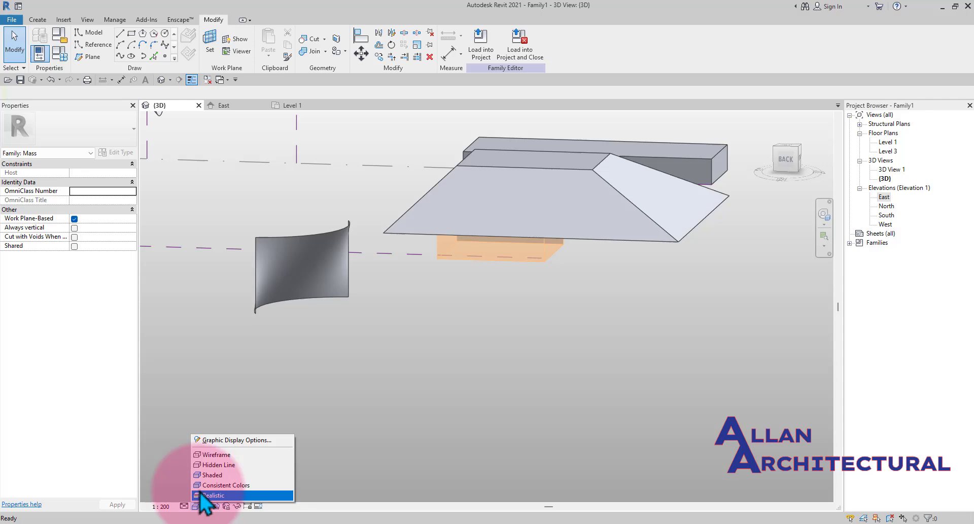
left_click(217, 454)
scroll(554, 224, "up", 4)
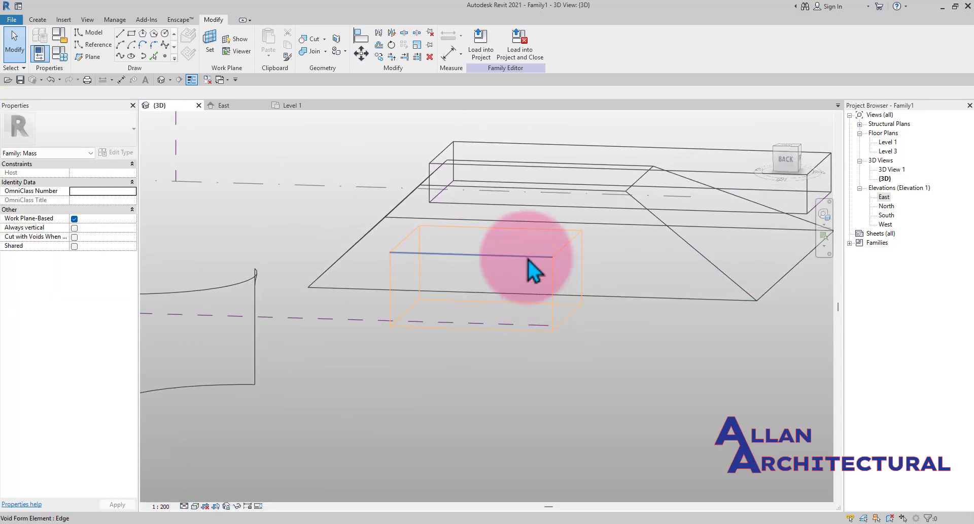
- Select the void's top face and raise it so the void extends well above the trapezoidal mass
left_click(566, 254)
scroll(568, 239, "up", 1)
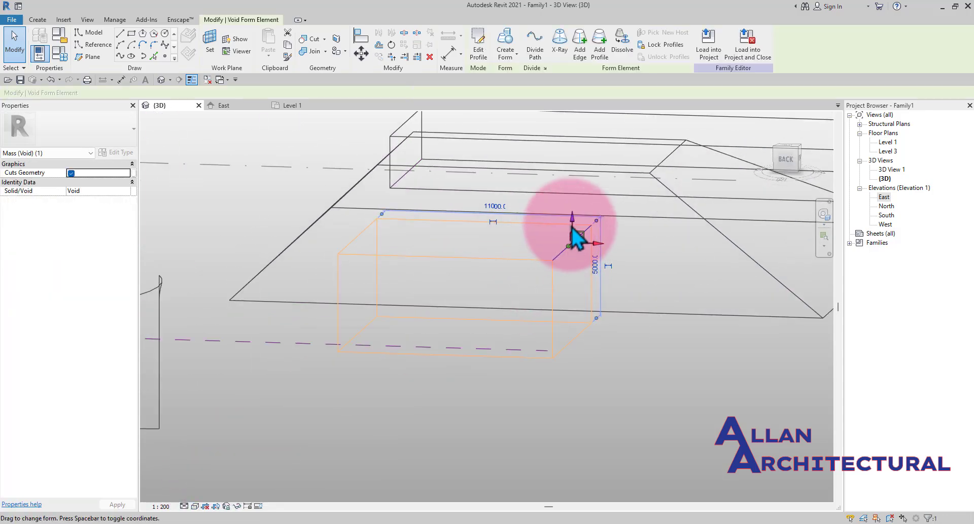
key("Escape")
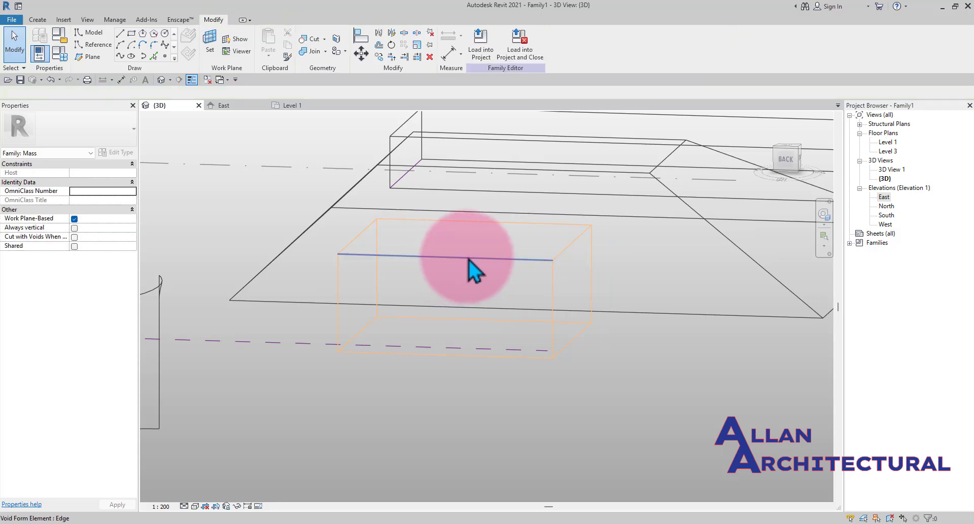
left_click(469, 260)
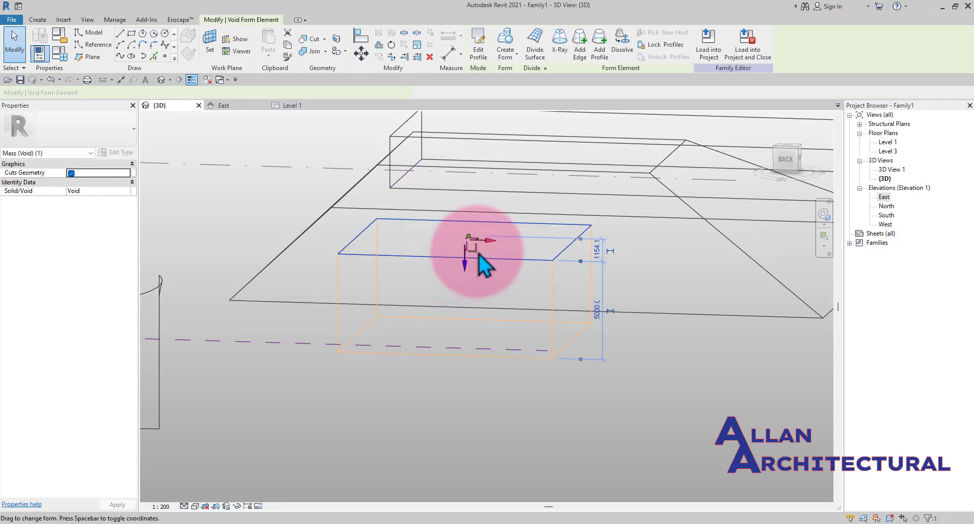
scroll(467, 262, "down", 1)
left_click_drag(465, 267, 469, 191)
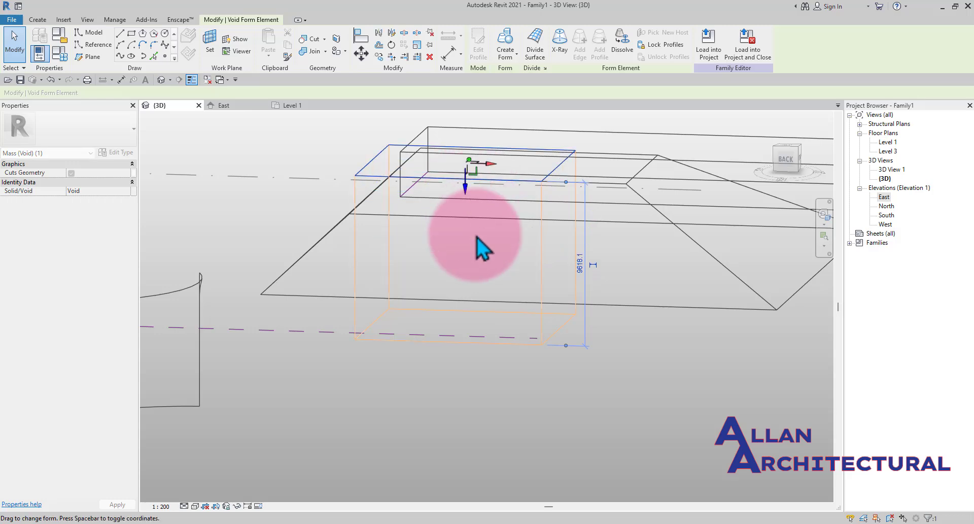
scroll(466, 265, "down", 2)
left_click(466, 347)
middle_click_drag(466, 294, 496, 241, "shift")
scroll(530, 236, "up", 2)
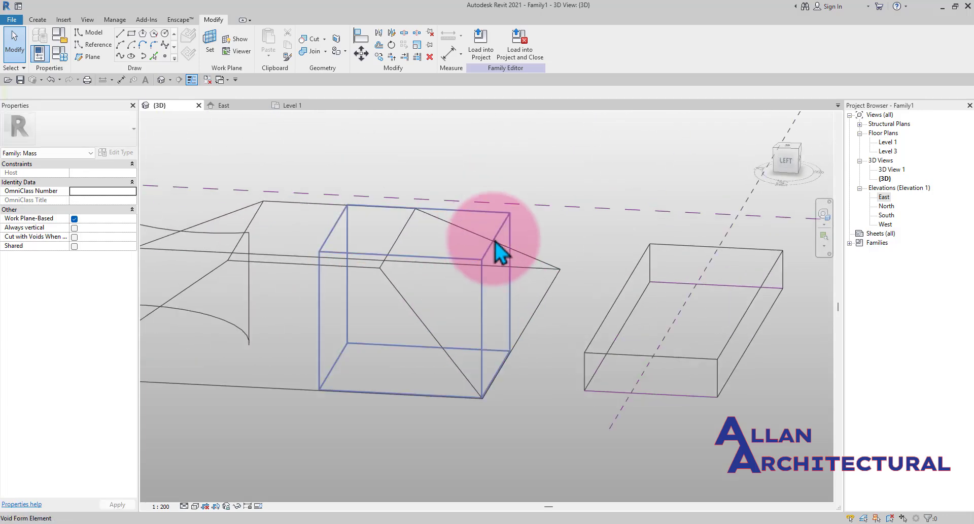
left_click(495, 249)
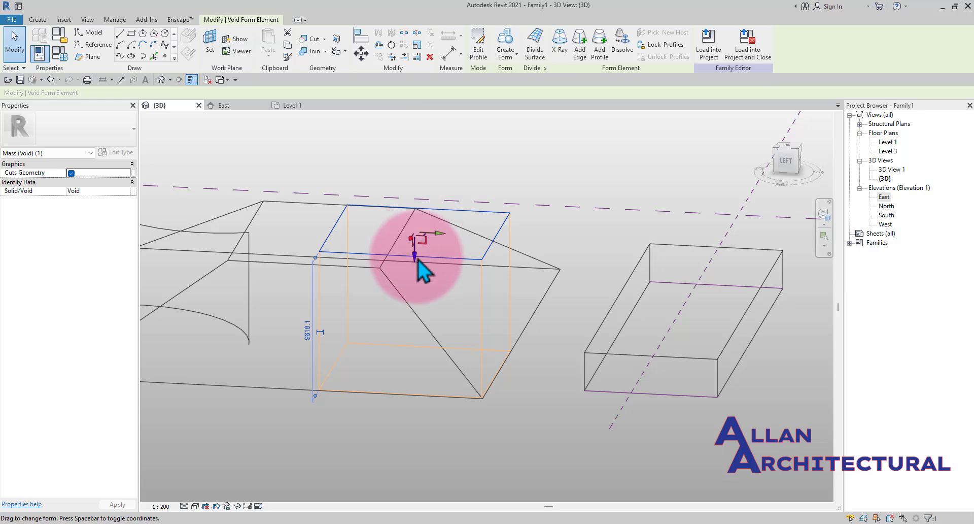
left_click_drag(417, 258, 416, 206)
- Switch the 3D view's visual style to Consistent Colors
left_click(393, 393)
scroll(385, 417, "down", 2)
middle_click_drag(385, 417, 474, 413, "shift")
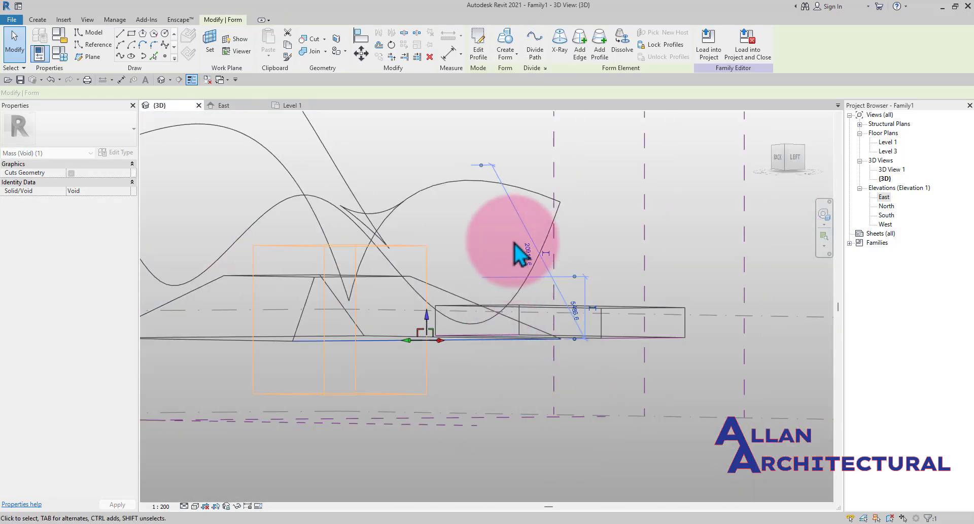
middle_click_drag(514, 243, 496, 374, "shift")
left_click(752, 285)
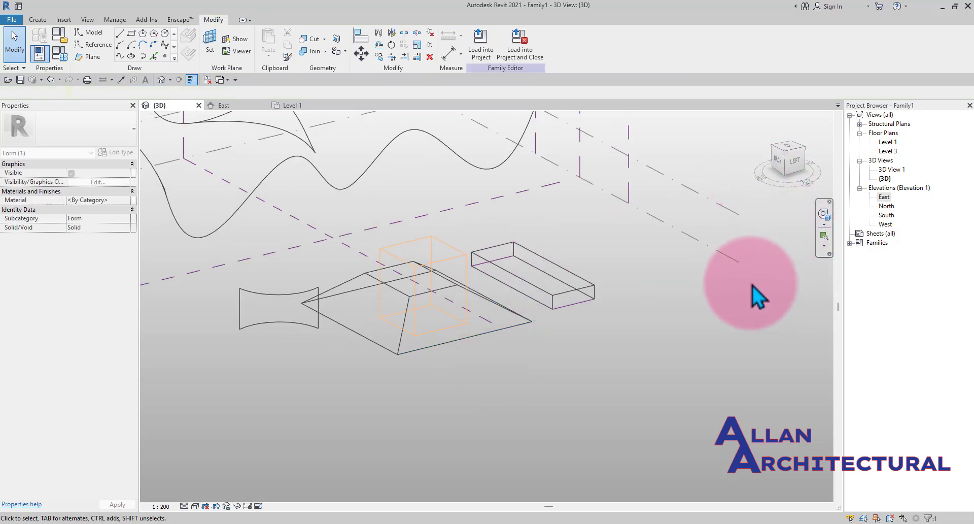
scroll(429, 273, "up", 2)
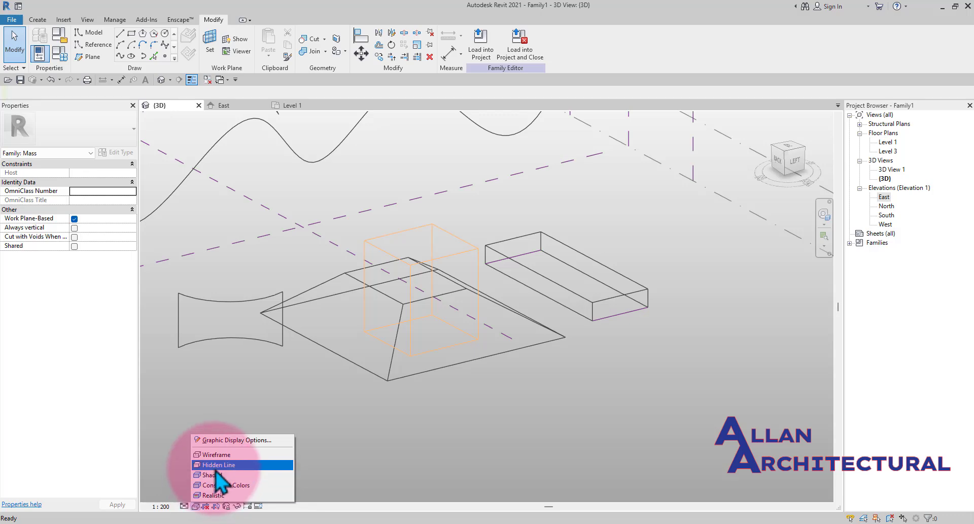
left_click(215, 485)
scroll(507, 375, "down", 1)
middle_click_drag(504, 362, 375, 367, "shift")
scroll(482, 249, "up", 3)
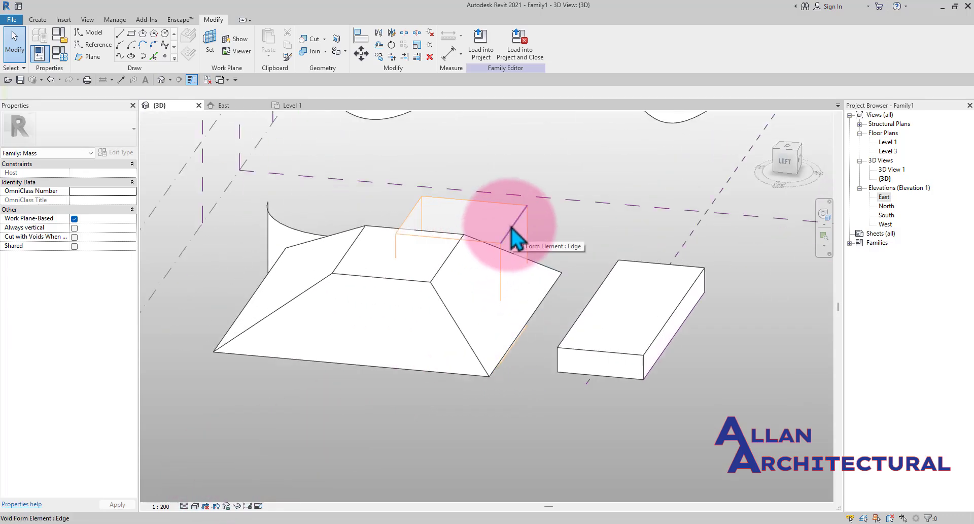
- Cut the trapezoidal mass with the void form using Cut Geometry
left_click(515, 237)
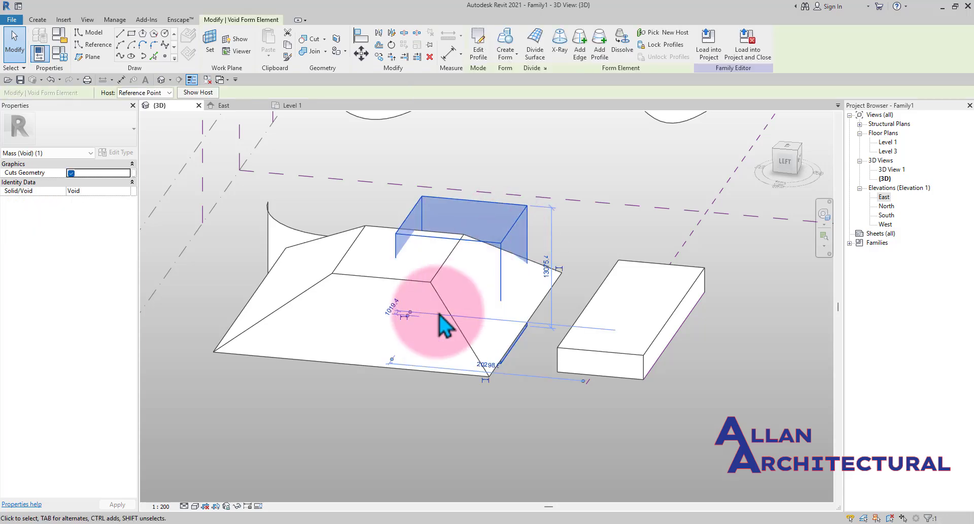
left_click(315, 37)
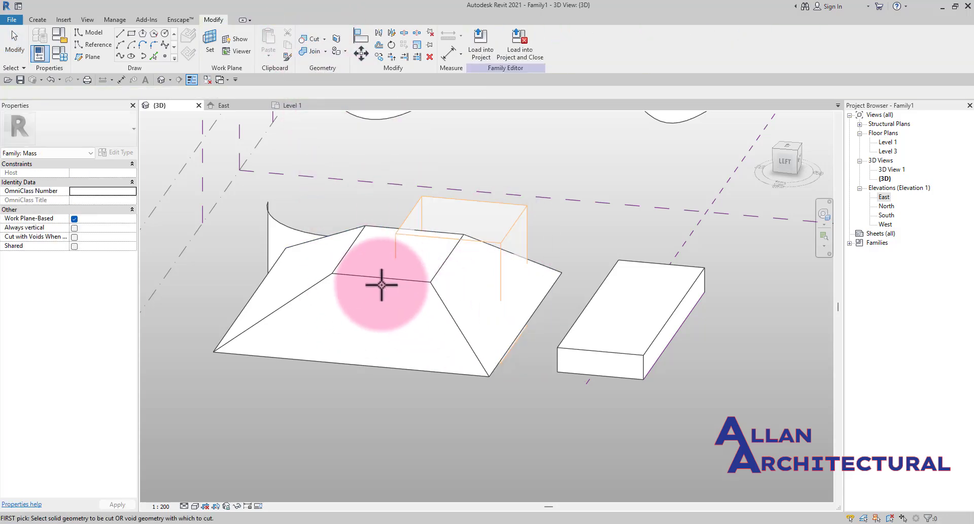
left_click(359, 276)
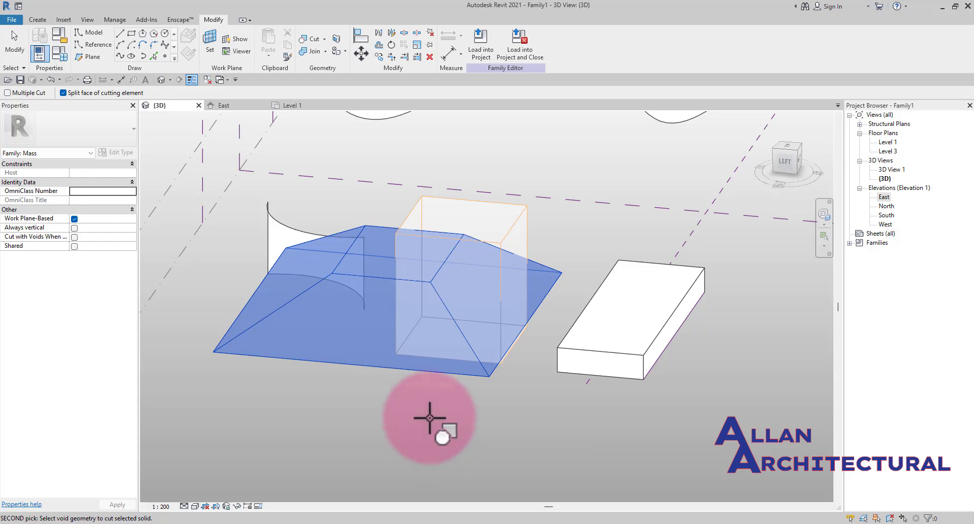
left_click(513, 231)
key("Escape")
middle_click_drag(413, 359, 478, 392, "shift")
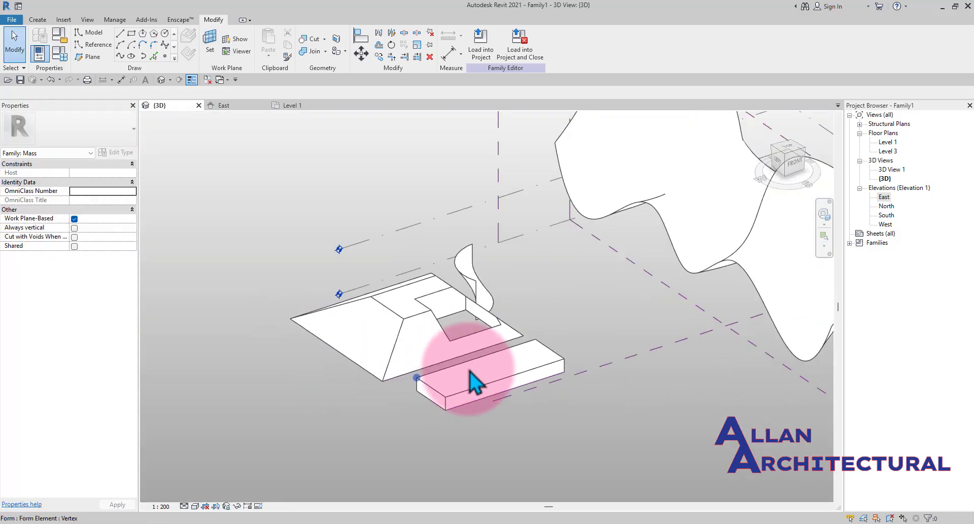
- Orbit around the cut trapezoidal mass and cycle through its joined elements to inspect the void cut
middle_click_drag(502, 317, 621, 367, "shift")
middle_click_drag(421, 295, 305, 216, "shift")
scroll(412, 257, "up", 2)
middle_click_drag(403, 318, 456, 379, "shift")
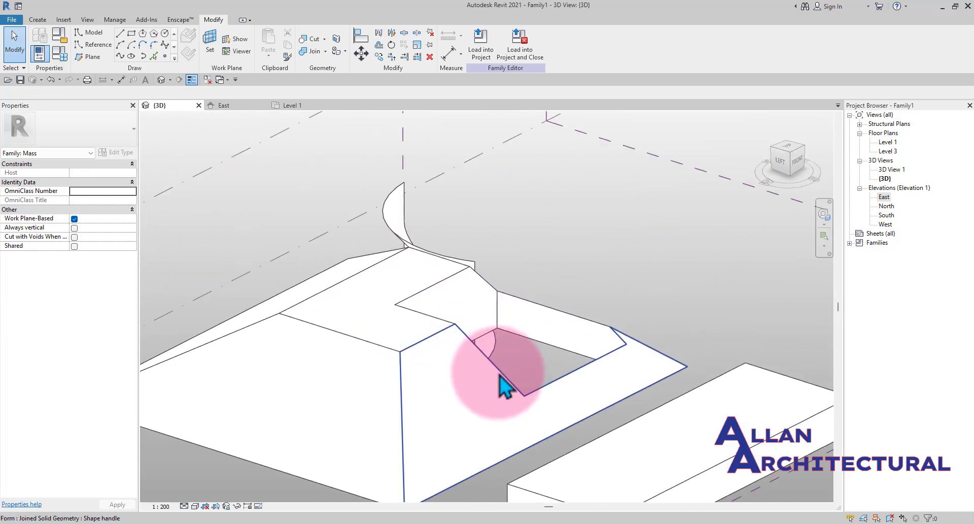
key("Tab")
key("Tab")
key("Tab")
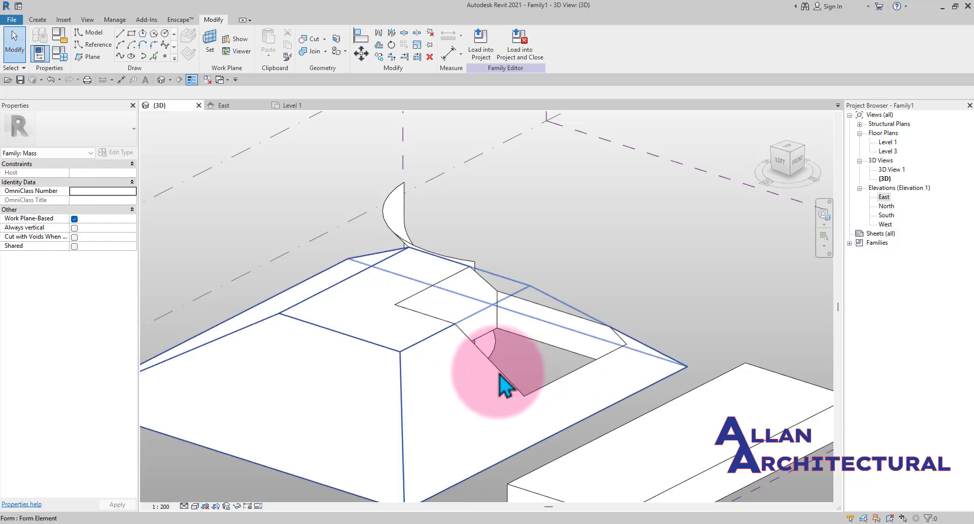
key("Tab")
left_click(500, 378)
middle_click_drag(516, 341, 586, 281, "shift")
left_click(607, 261)
scroll(547, 317, "down", 1)
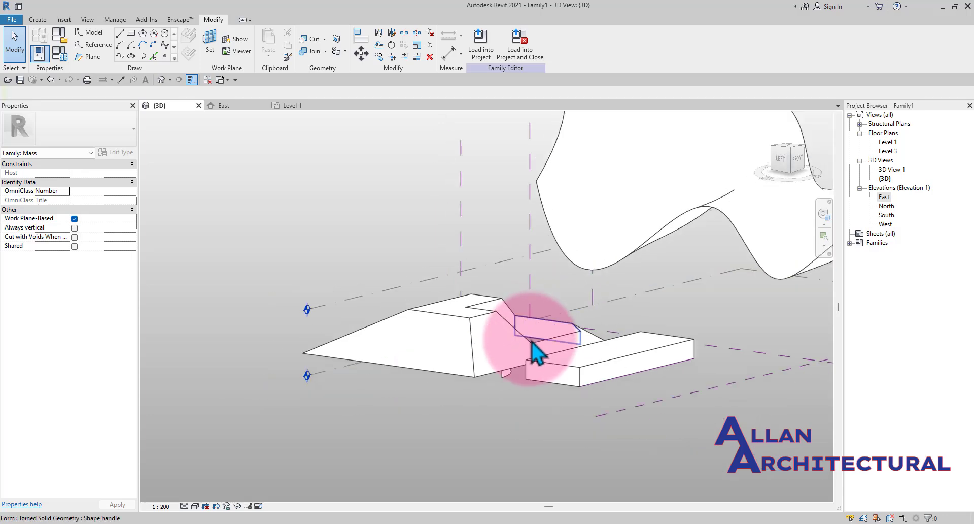
middle_click_drag(586, 384, 569, 335, "shift")
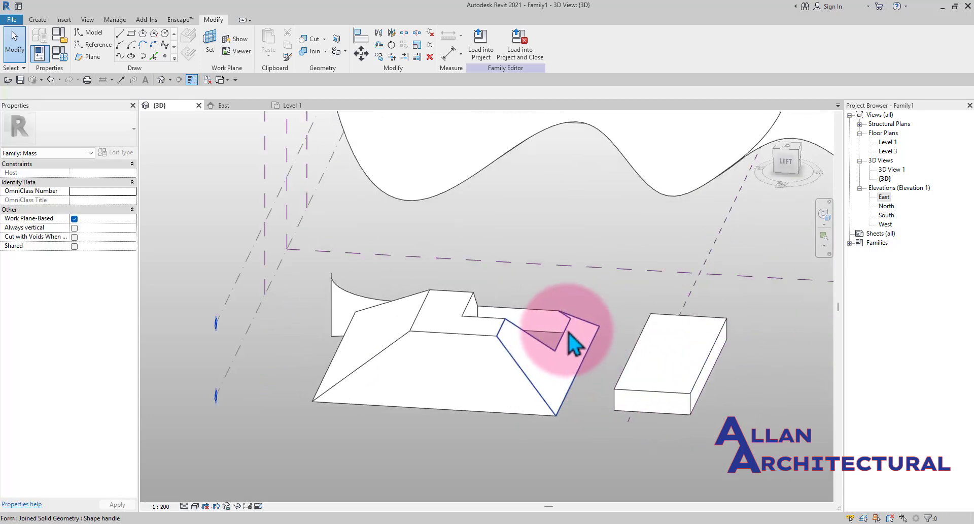
- Select the void form and the nearby free-form surface to inspect them from different angles
key("Tab")
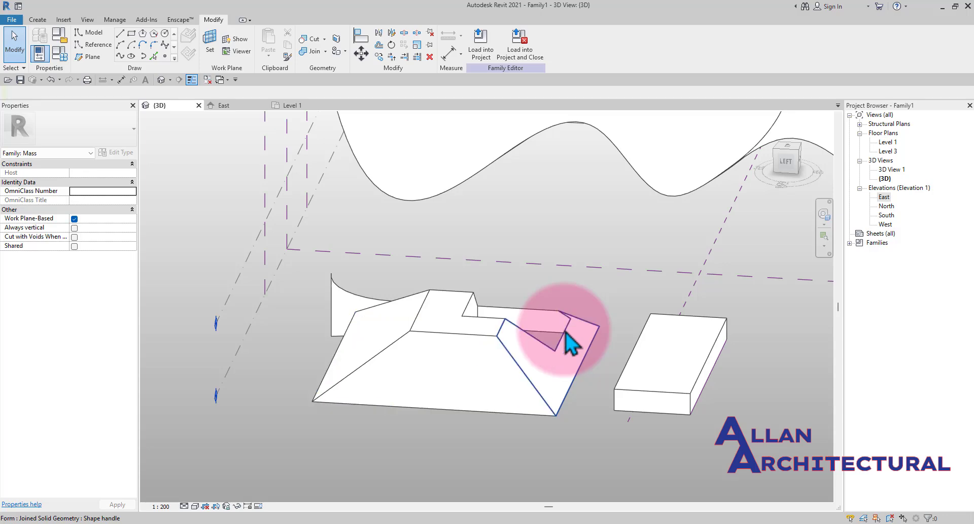
left_click(565, 332)
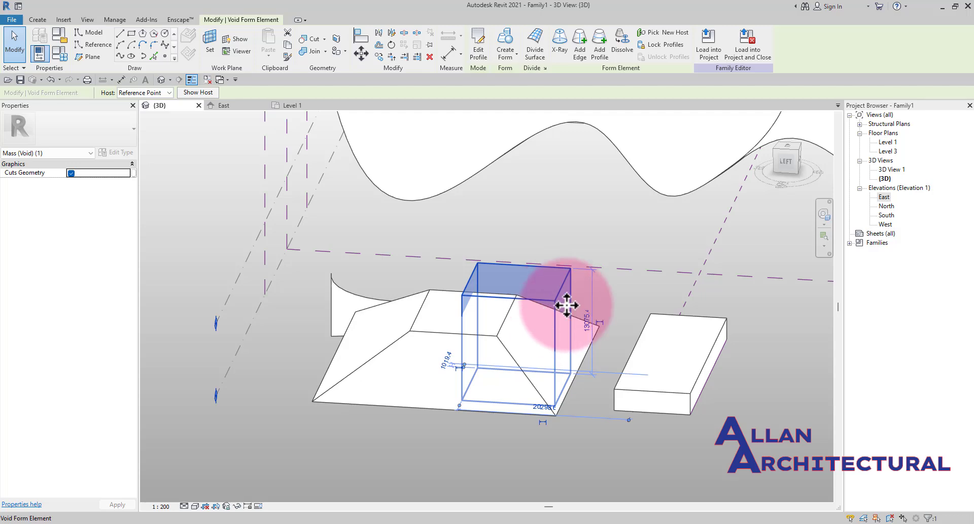
left_click(606, 277)
left_click(563, 310)
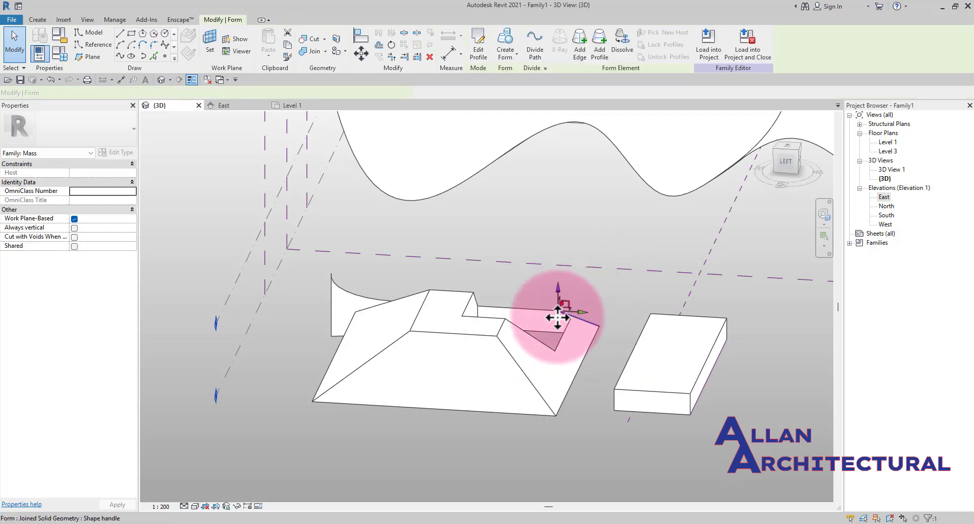
left_click_drag(561, 295, 539, 337)
middle_click_drag(558, 350, 445, 329, "shift")
scroll(341, 397, "up", 2)
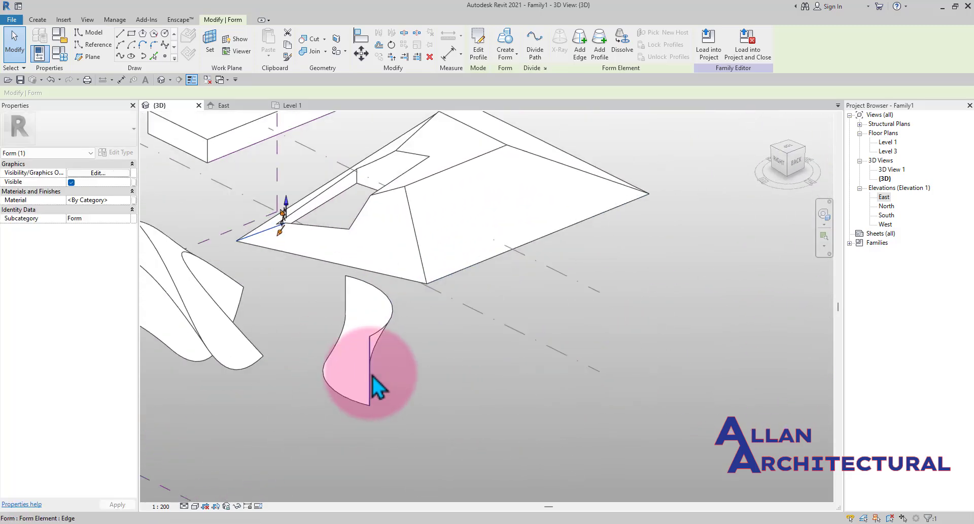
scroll(373, 377, "up", 2)
left_click(383, 351)
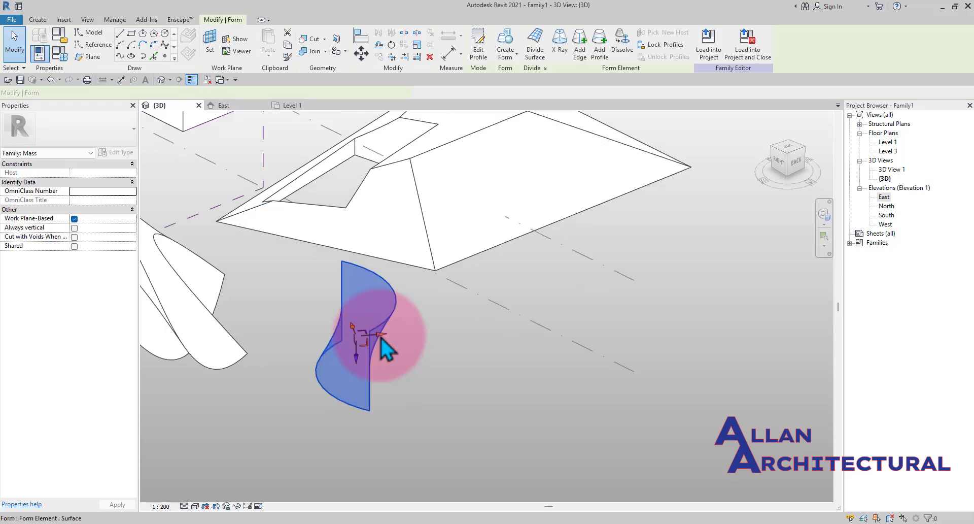
left_click_drag(391, 322, 567, 350)
scroll(470, 333, "down", 2)
middle_click_drag(471, 333, 348, 329, "shift")
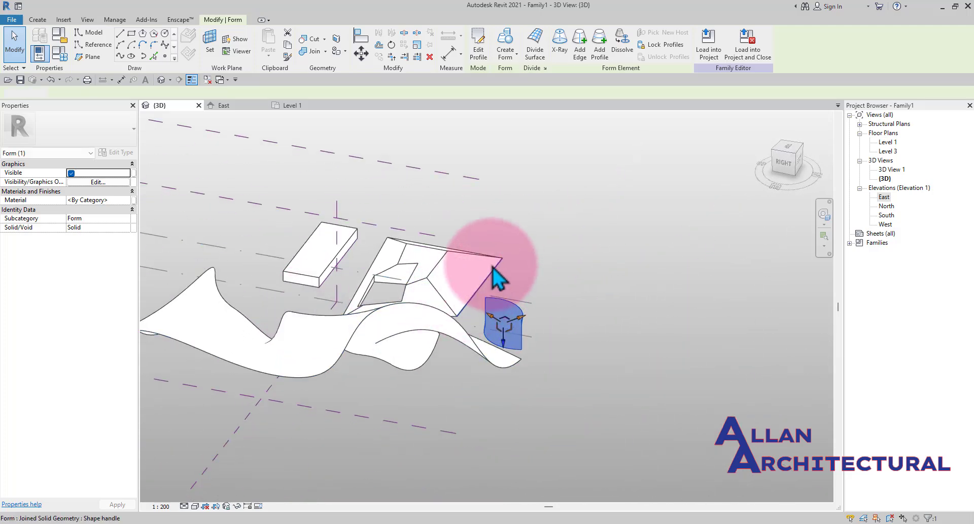
key("Escape")
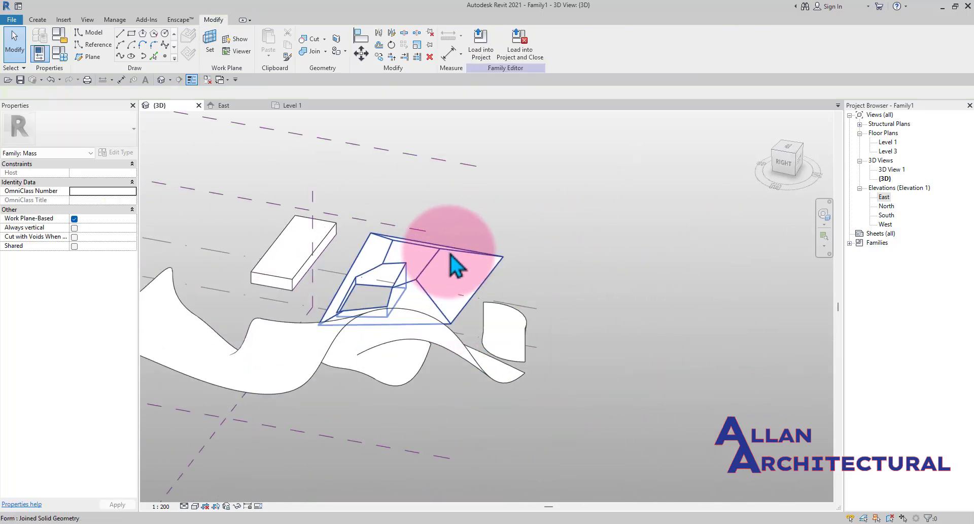
- Select the trapezoidal mass together with its void and delete them
left_click(456, 264)
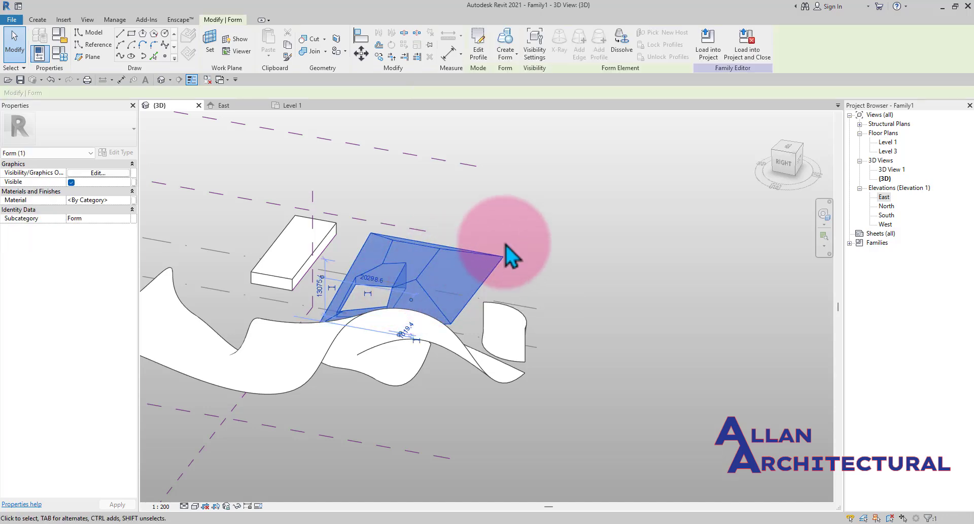
key("Escape")
scroll(431, 260, "up", 1)
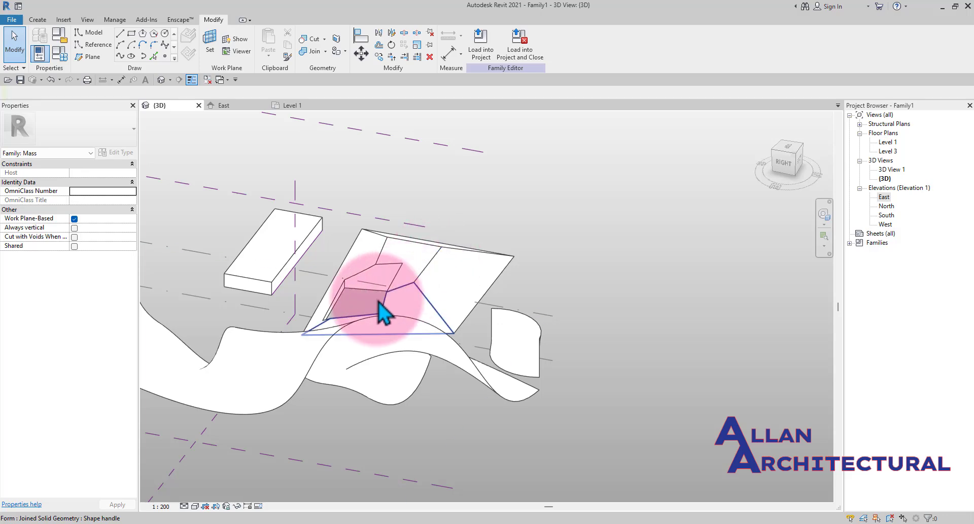
left_click(380, 269)
left_click_drag(550, 253, 478, 279)
key("Delete")
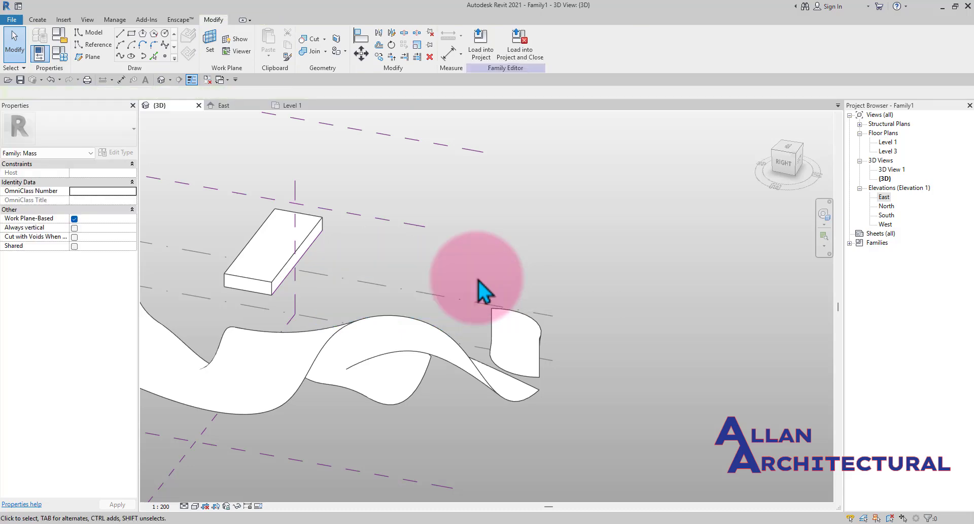
- Select the curved vertical surface and divide it with Divide Surface
middle_click_drag(512, 322, 542, 321, "shift")
scroll(449, 235, "up", 3)
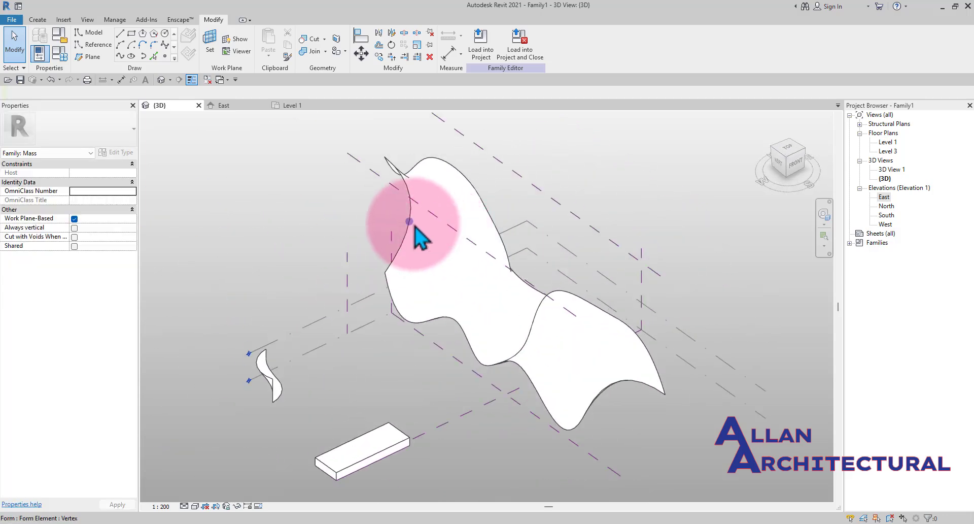
scroll(561, 398, "up", 1)
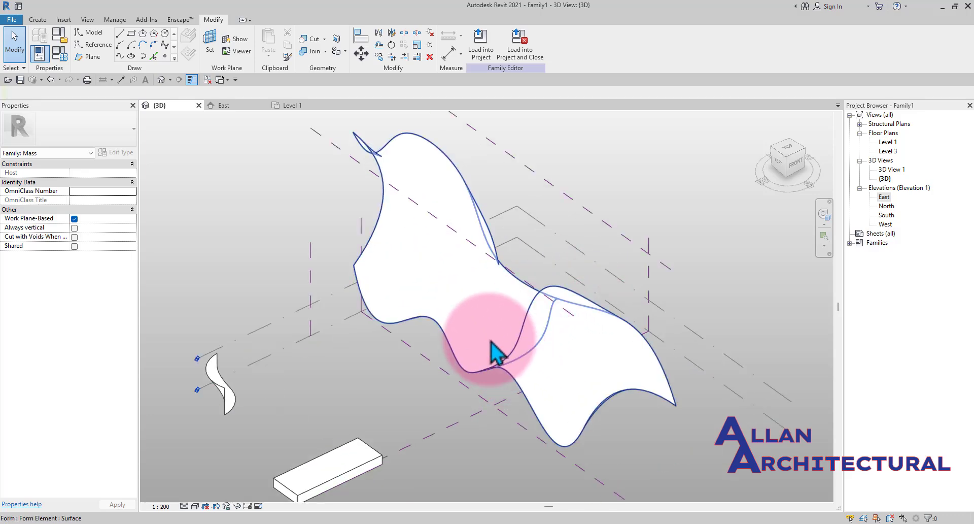
scroll(494, 353, "down", 2)
middle_click_drag(505, 294, 421, 323, "shift")
scroll(330, 330, "up", 5)
scroll(351, 329, "up", 4)
scroll(450, 350, "up", 3)
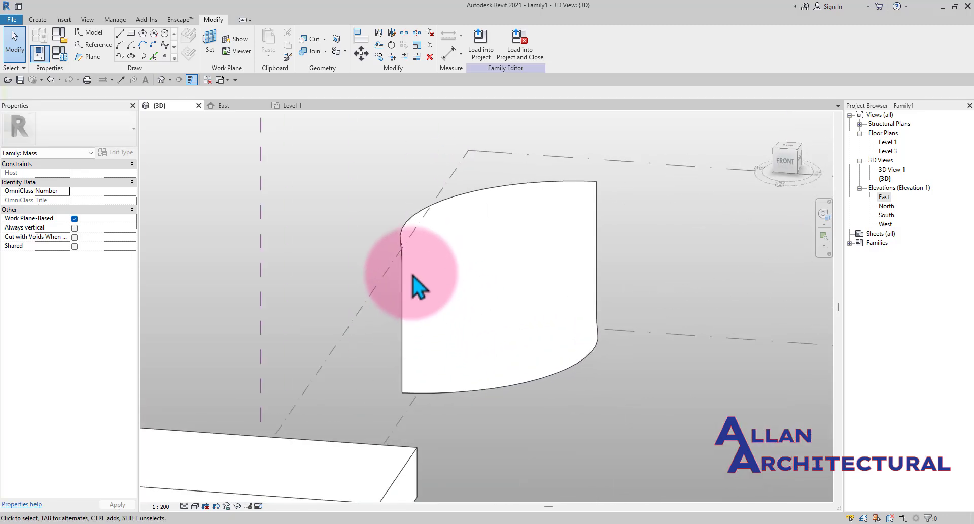
scroll(414, 284, "up", 1)
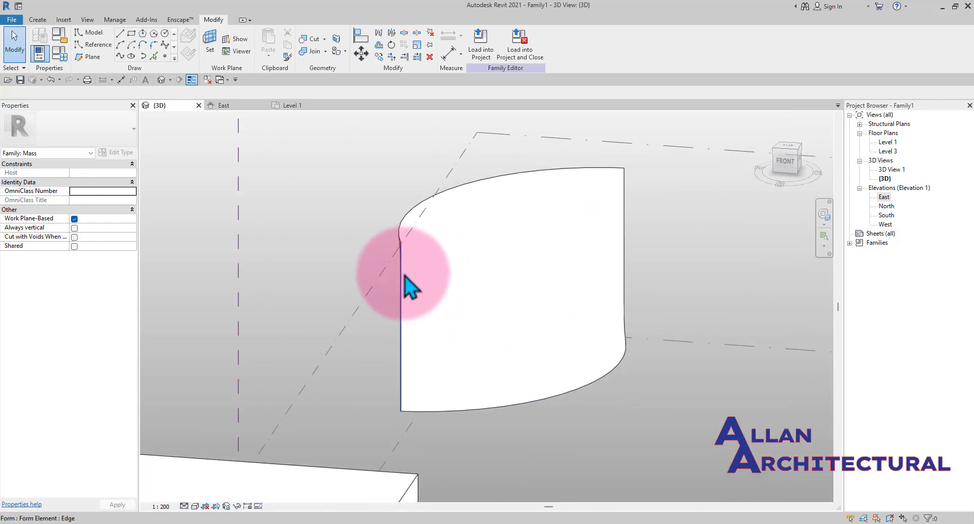
left_click(542, 174)
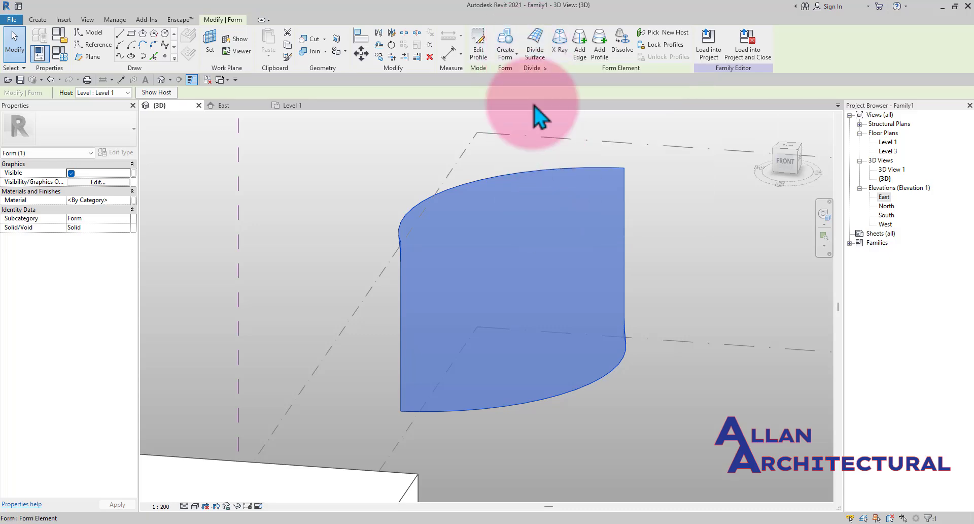
left_click(536, 48)
middle_click_drag(524, 200, 209, 168, "shift")
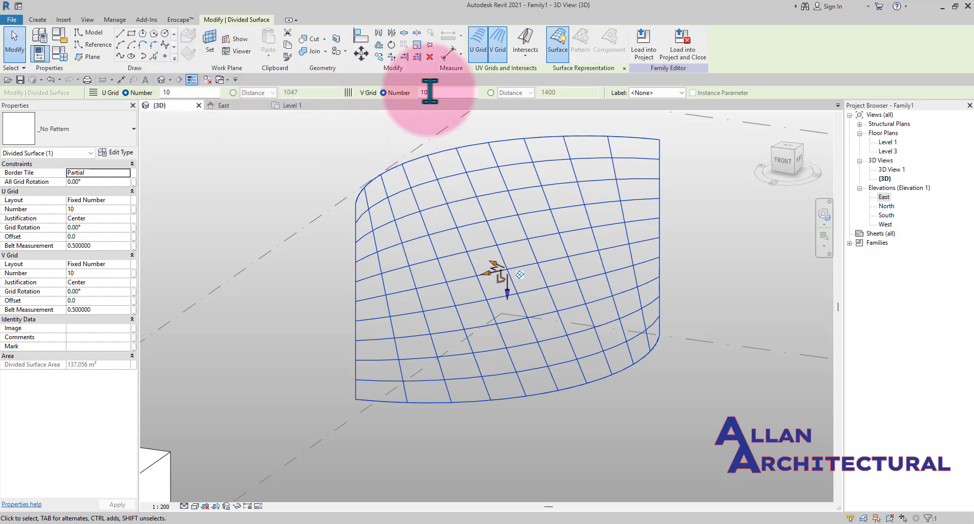
- Turn the divided surface's V grid and then its U grid off and back on
left_click(497, 51)
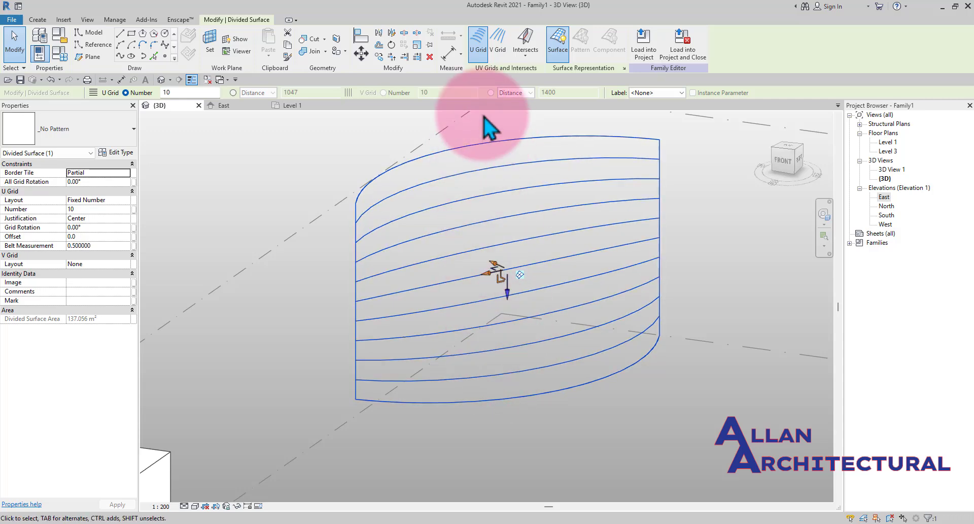
left_click(500, 53)
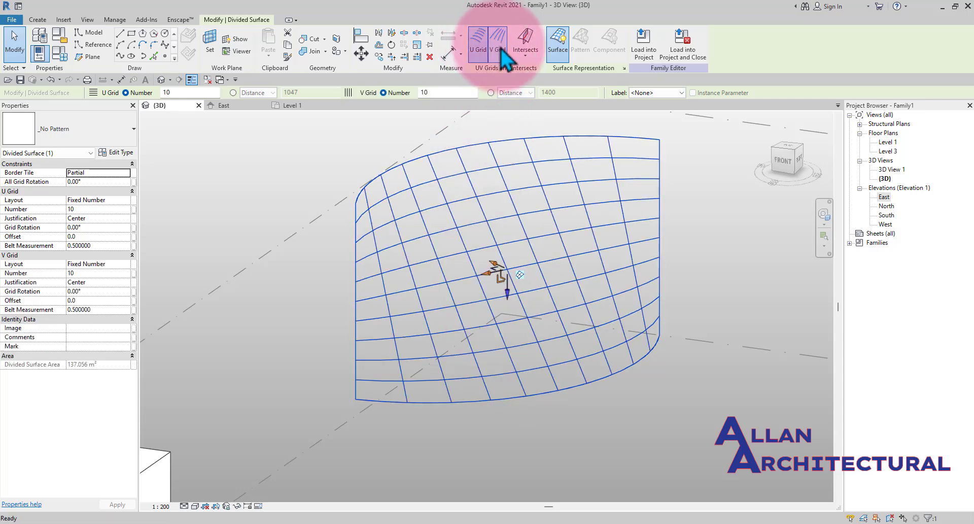
left_click(480, 50)
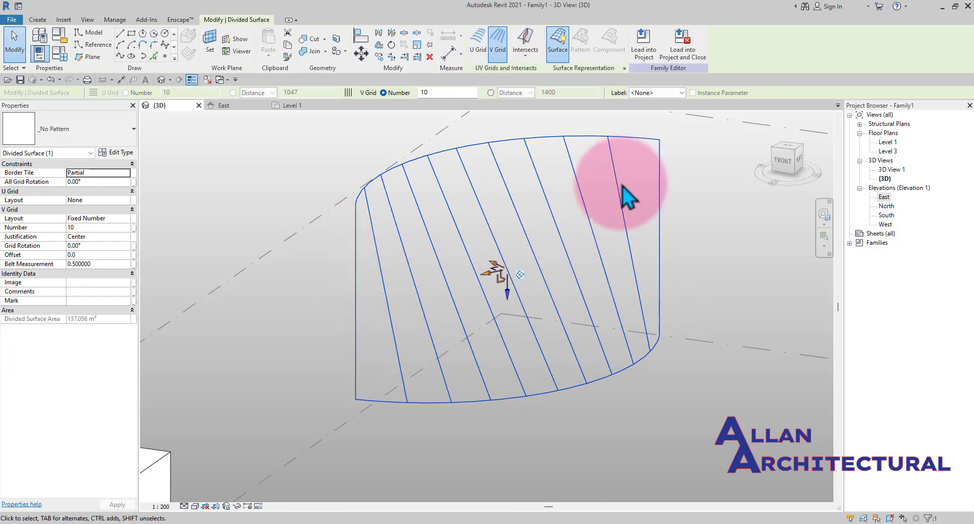
left_click(478, 50)
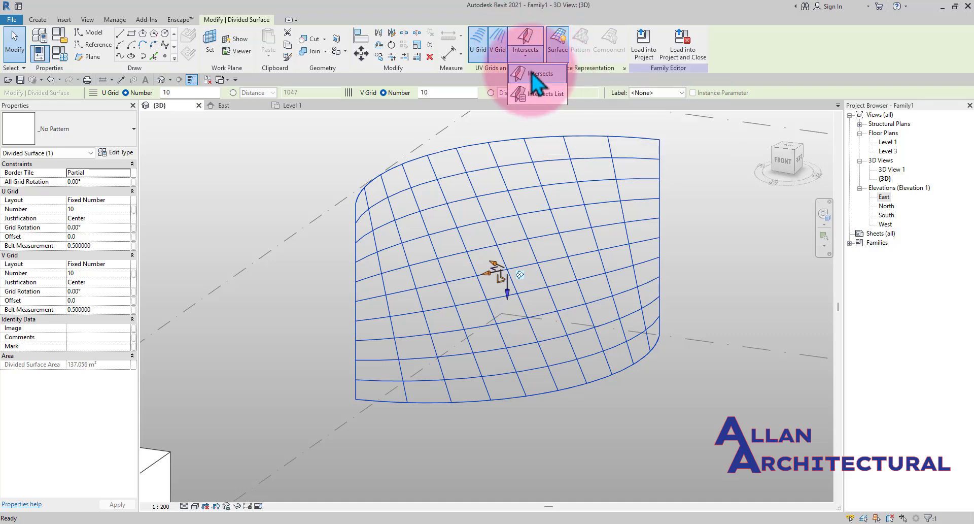
- Enable Nodes in the divided surface's Surface Representation settings, then cancel the dialog
left_click(621, 132)
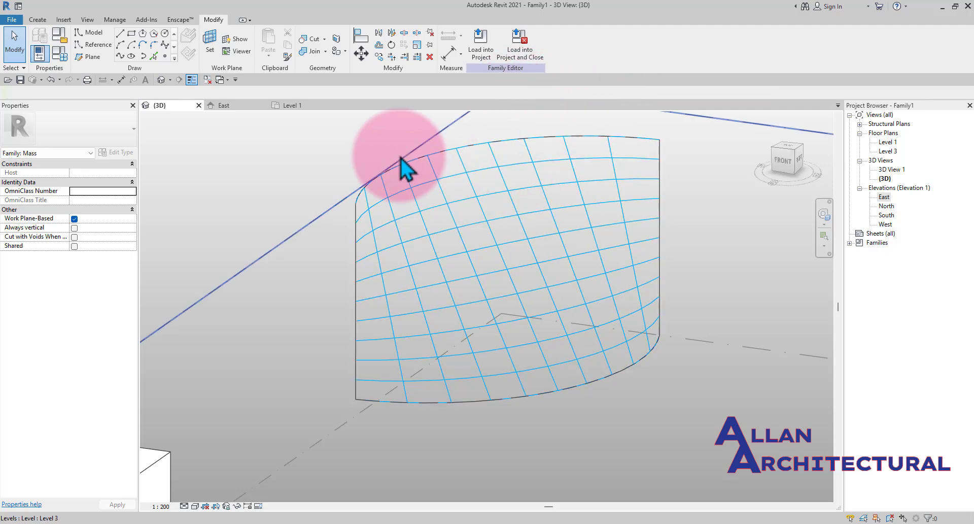
left_click(439, 185)
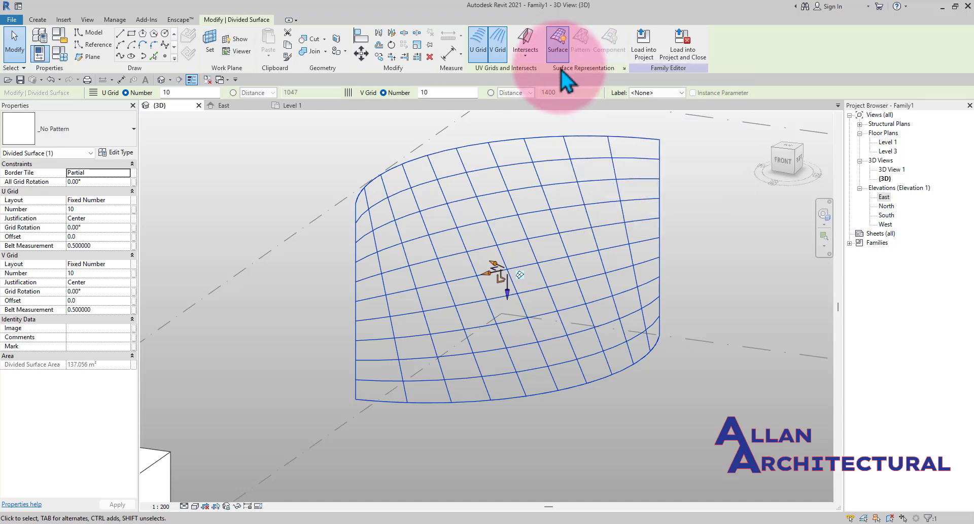
left_click(625, 69)
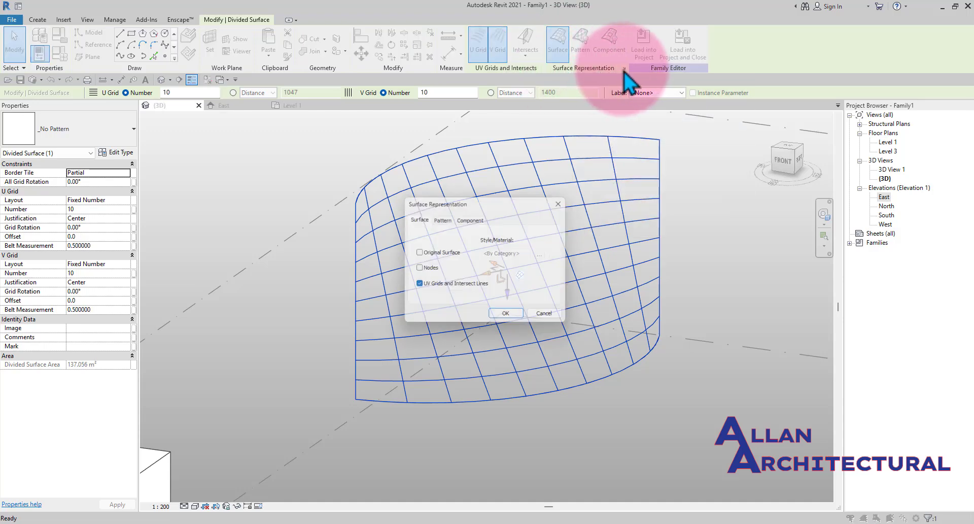
left_click_drag(445, 202, 626, 134)
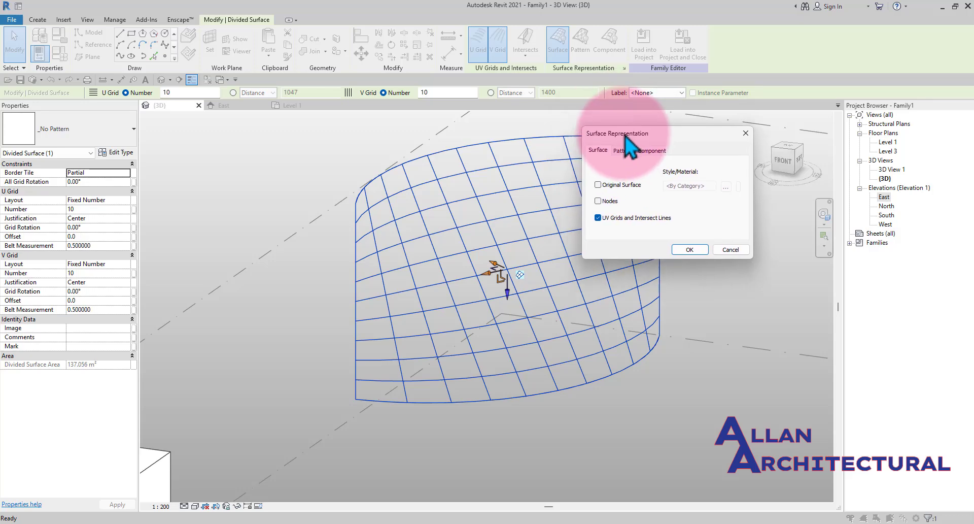
left_click(599, 202)
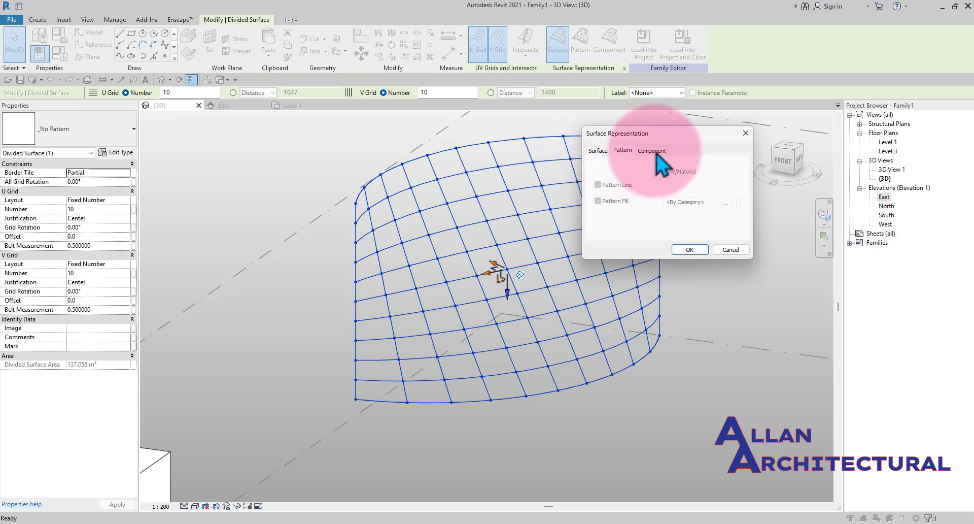
left_click(598, 150)
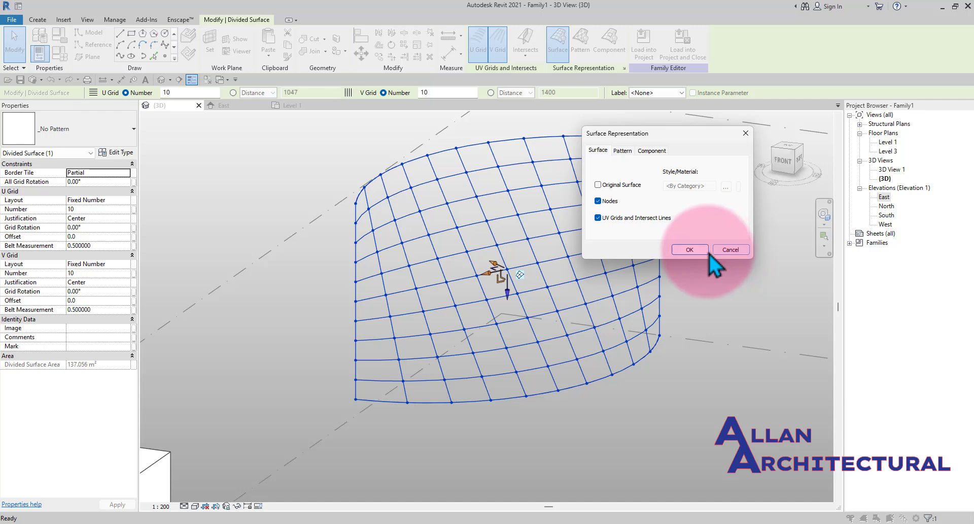
left_click(731, 249)
key("Escape")
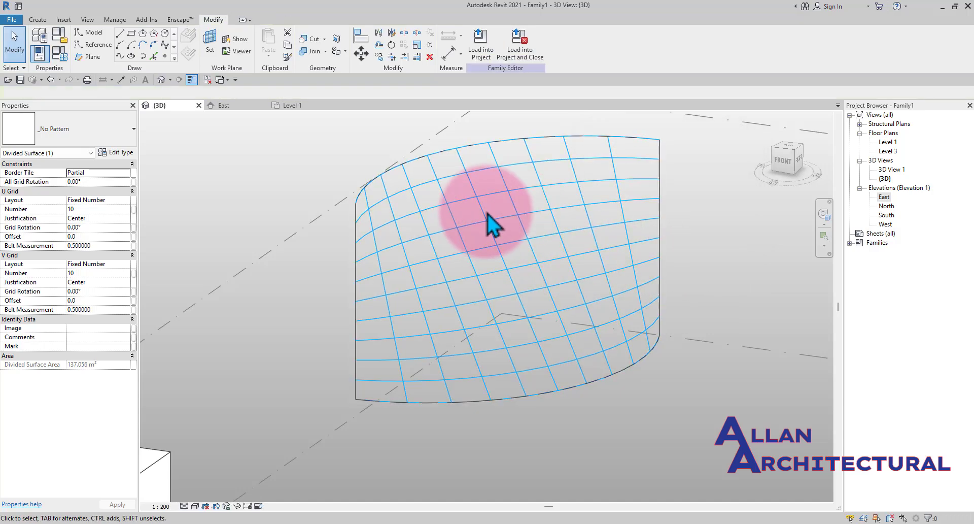
- Set the divided surface's V Grid offset to 500.0
left_click(483, 216)
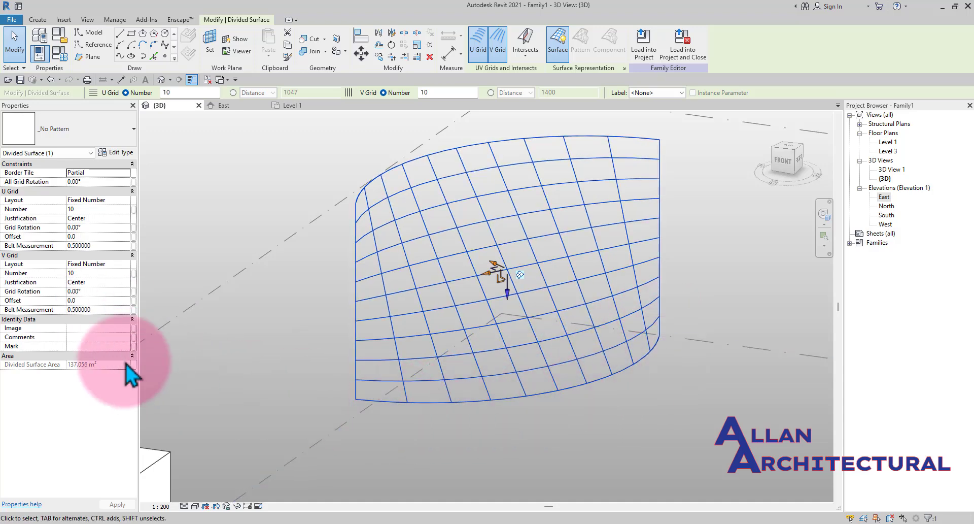
left_click(86, 300)
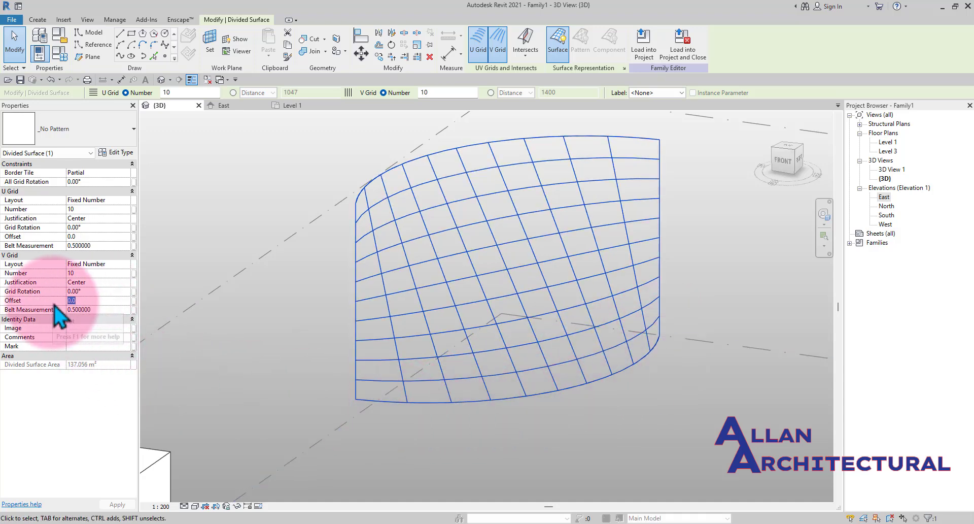
type("500.0")
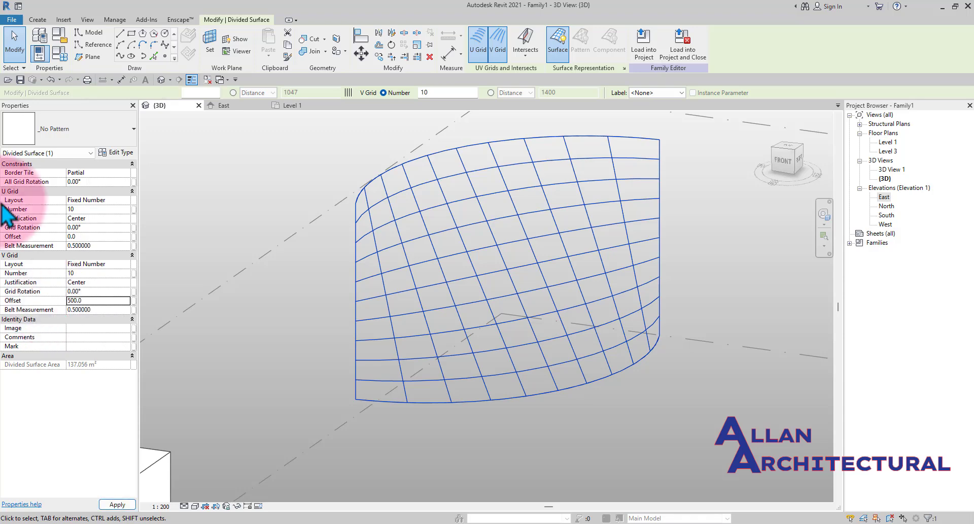
scroll(415, 401, "up", 4)
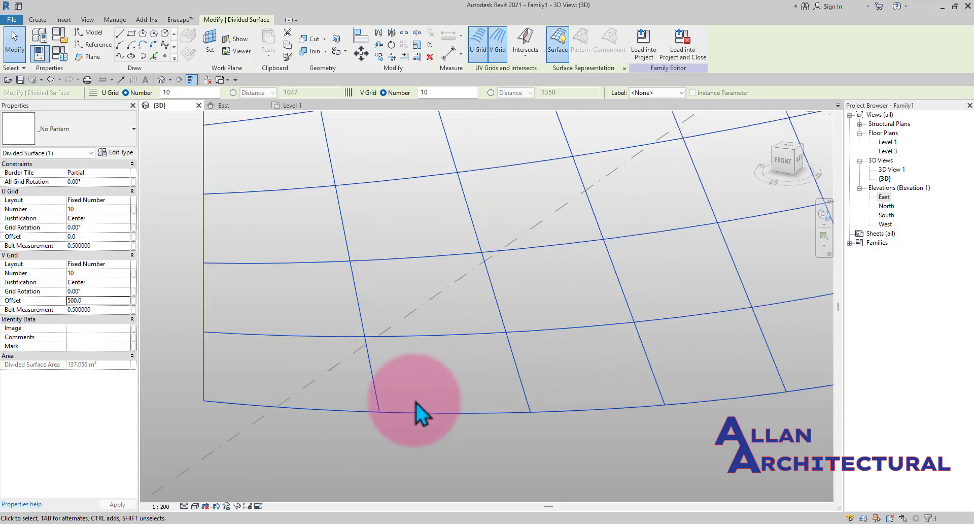
- Reset the divided surface's V Grid offset to 0.0
scroll(363, 428, "up", 3)
scroll(366, 403, "down", 3)
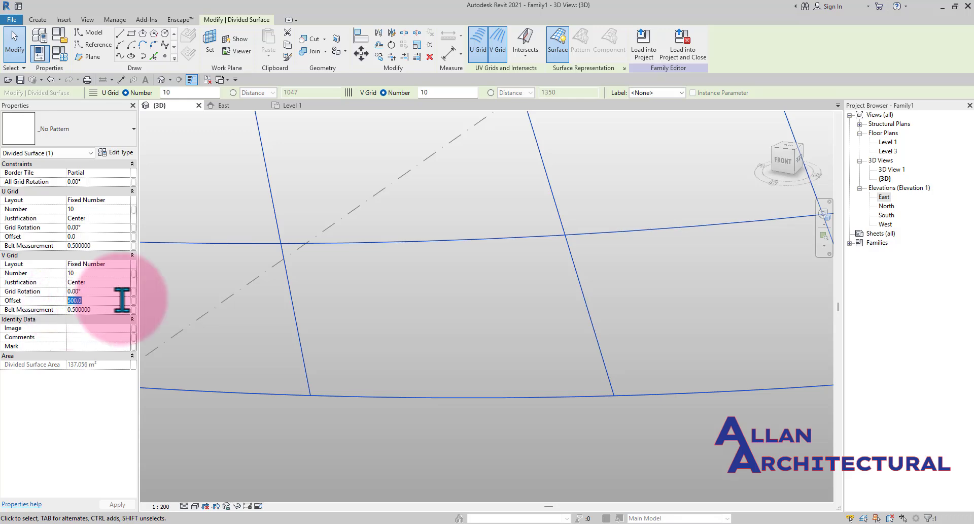
key("Return")
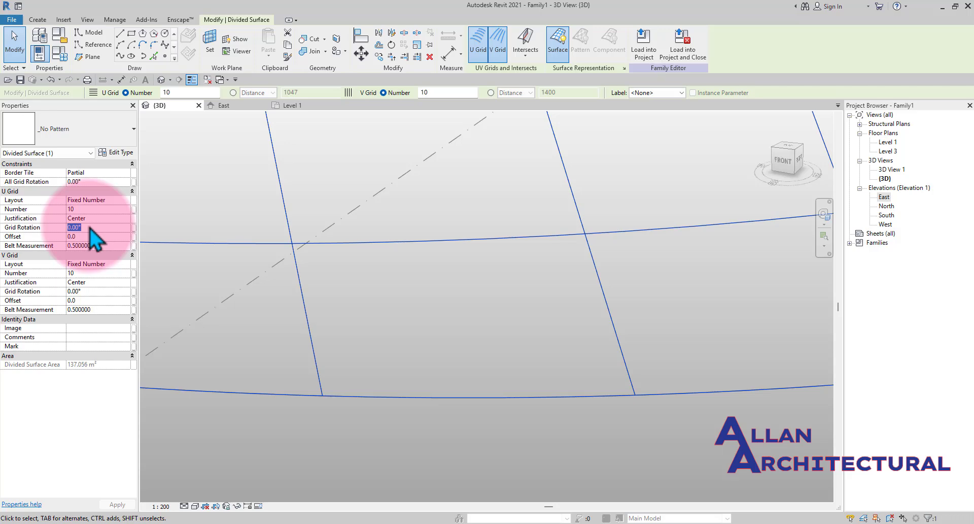
- Try a U Grid offset of 500.0 on the divided surface, then reset it to 0.0
left_click(66, 237)
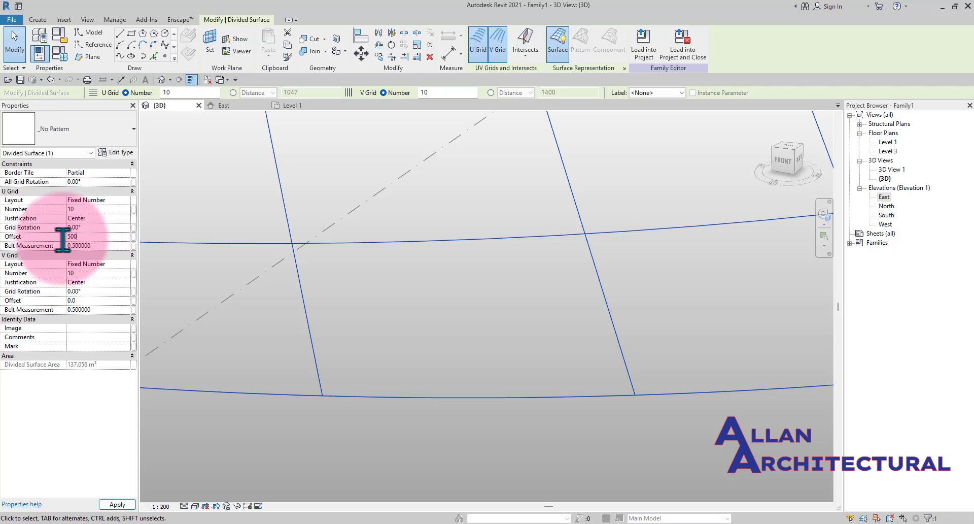
scroll(408, 344, "down", 2)
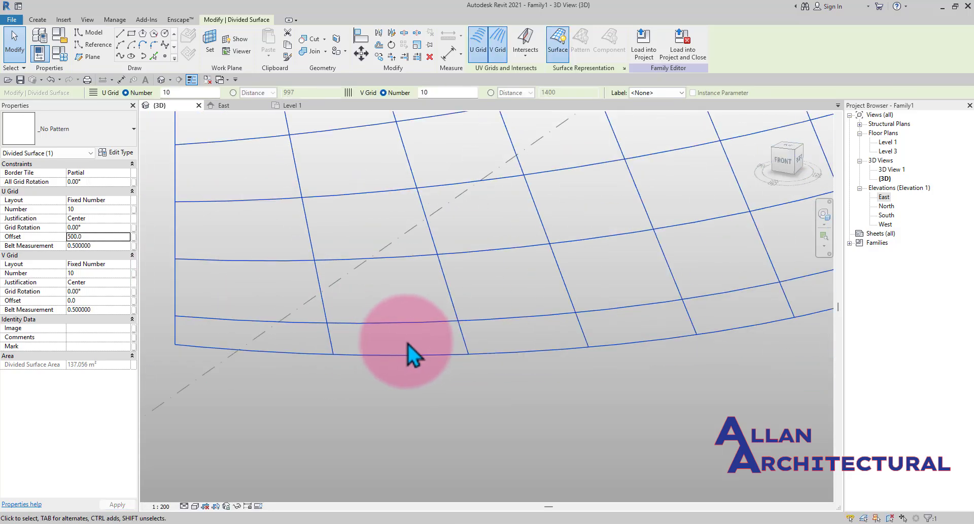
scroll(385, 346, "down", 3)
middle_click_drag(650, 324, 628, 463)
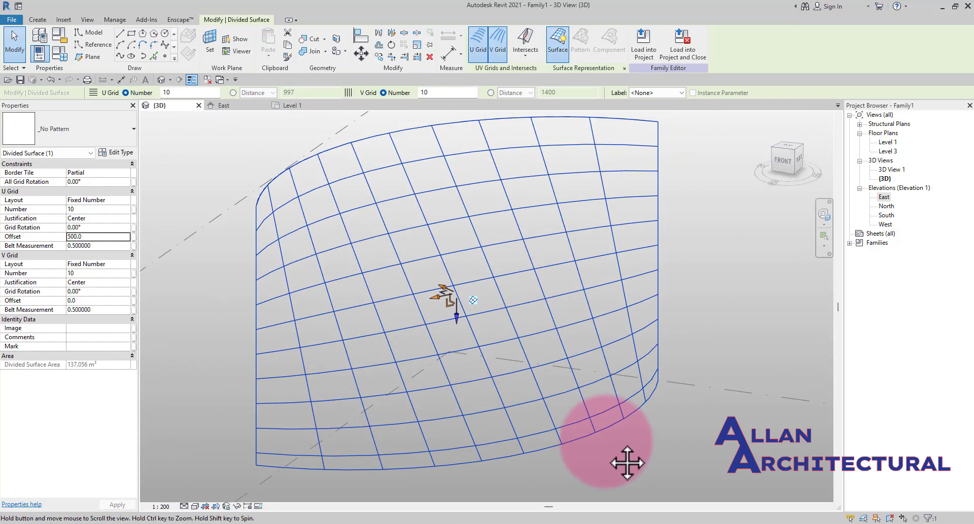
left_click(105, 236)
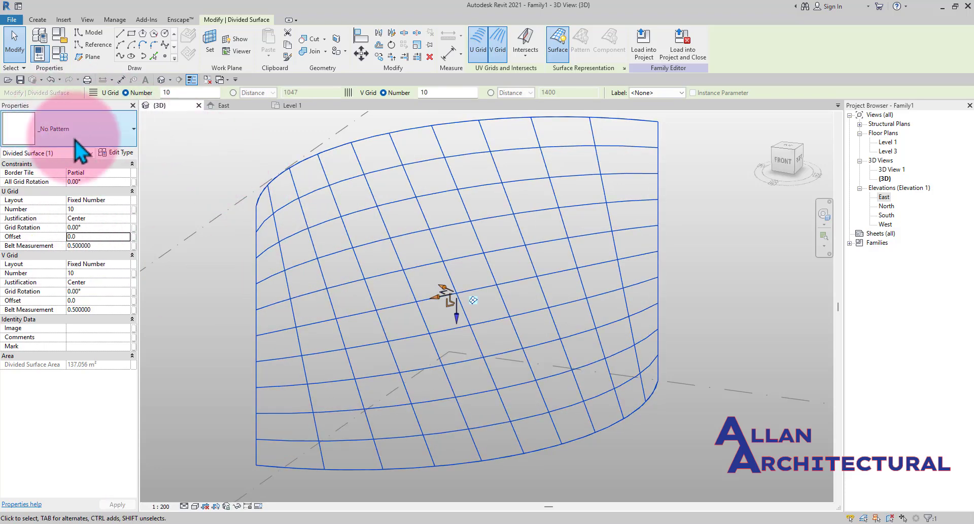
- Apply the Rhomboid Checkerboard pattern to the divided surface
left_click(103, 132)
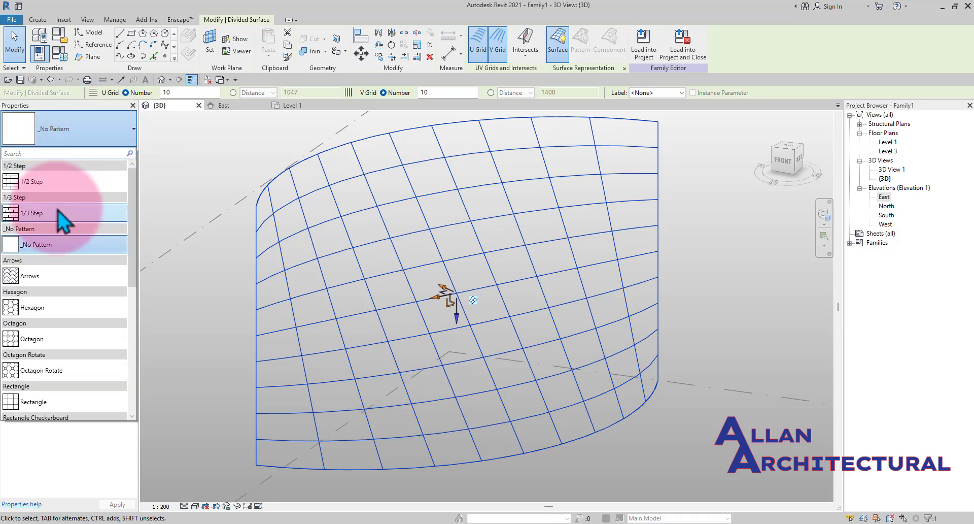
scroll(61, 300, "down", 3)
scroll(61, 215, "down", 2)
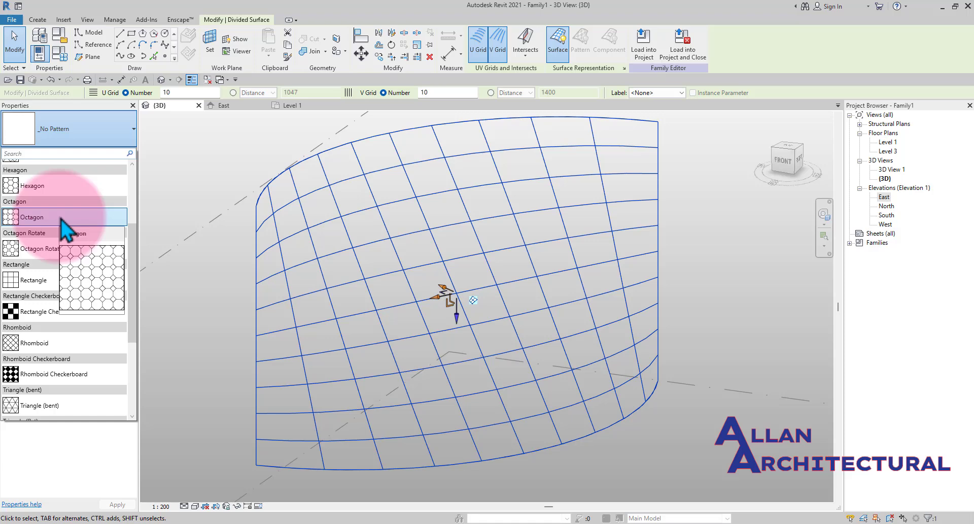
left_click(47, 378)
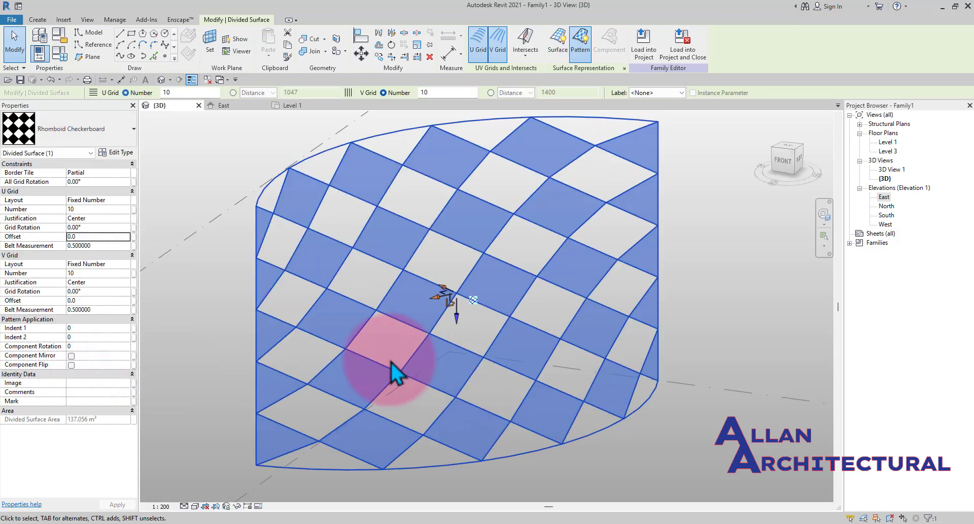
- Reselect the divided surface and change its pattern to Triangle Checkerboard (flat)
left_click(727, 315)
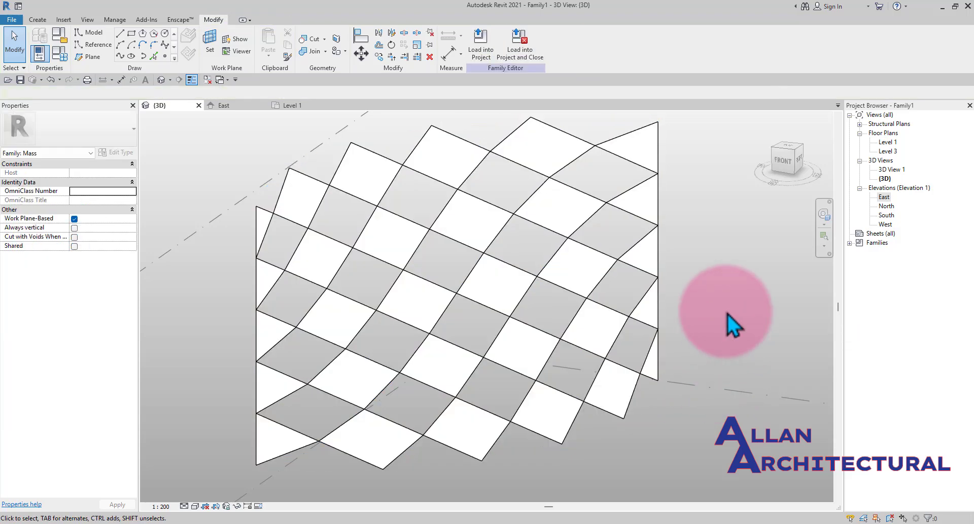
middle_click_drag(687, 307, 663, 398, "shift")
scroll(418, 273, "up", 2)
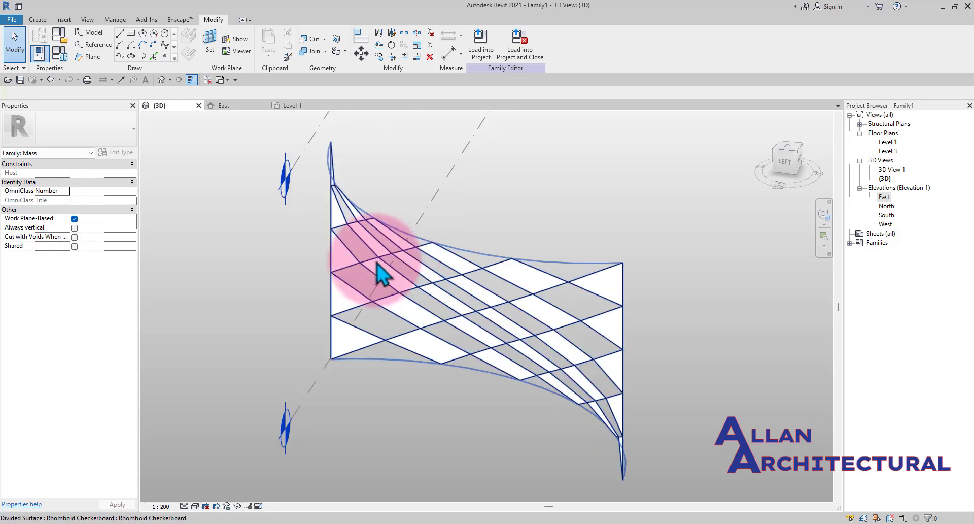
middle_click_drag(496, 293, 468, 325, "shift")
left_click(468, 324)
left_click(59, 137)
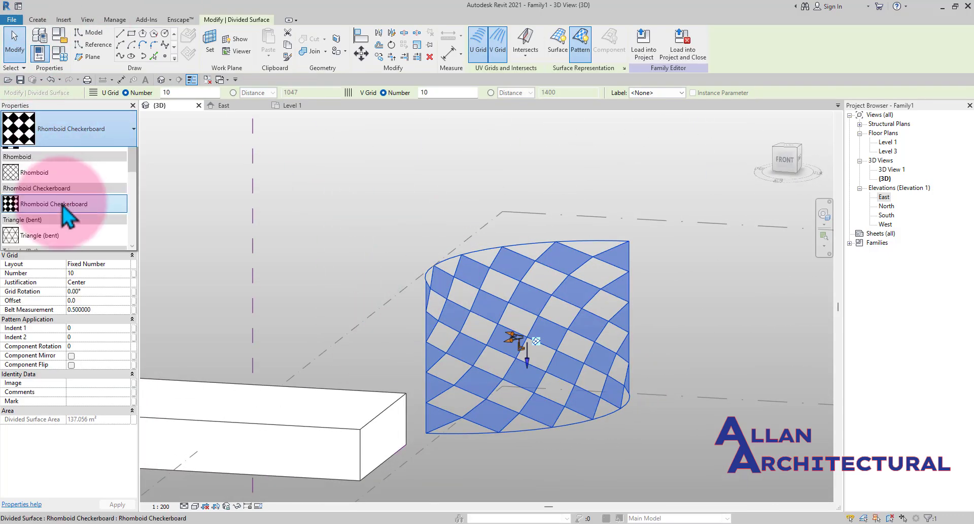
scroll(66, 213, "up", 2)
scroll(63, 215, "down", 1)
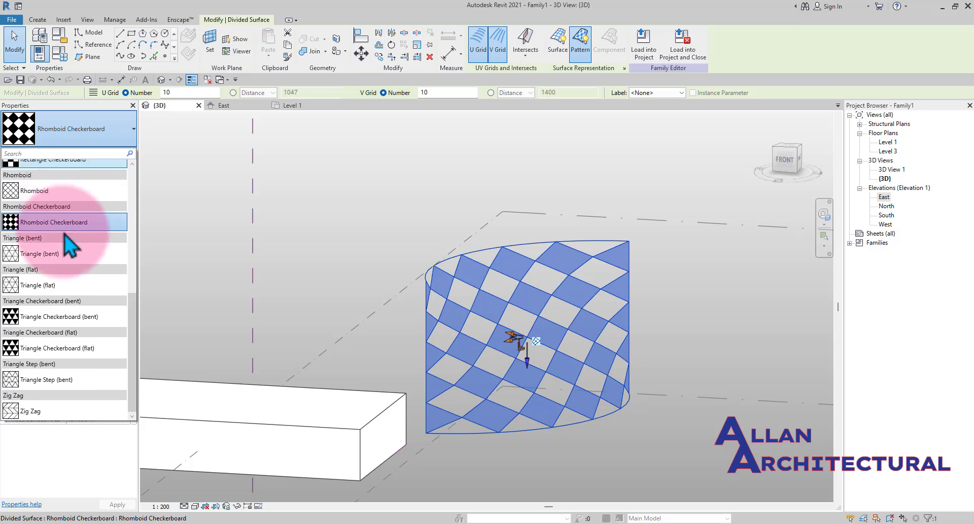
left_click(76, 349)
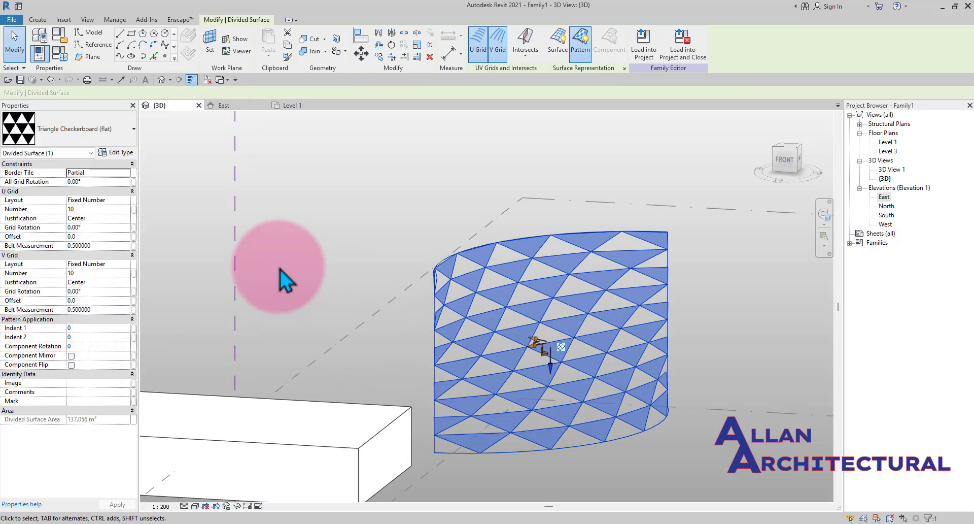
- Open the divided surface's Type Properties, browse the pattern families, and cancel the dialog
left_click(455, 251)
middle_click_drag(454, 251, 470, 313, "shift")
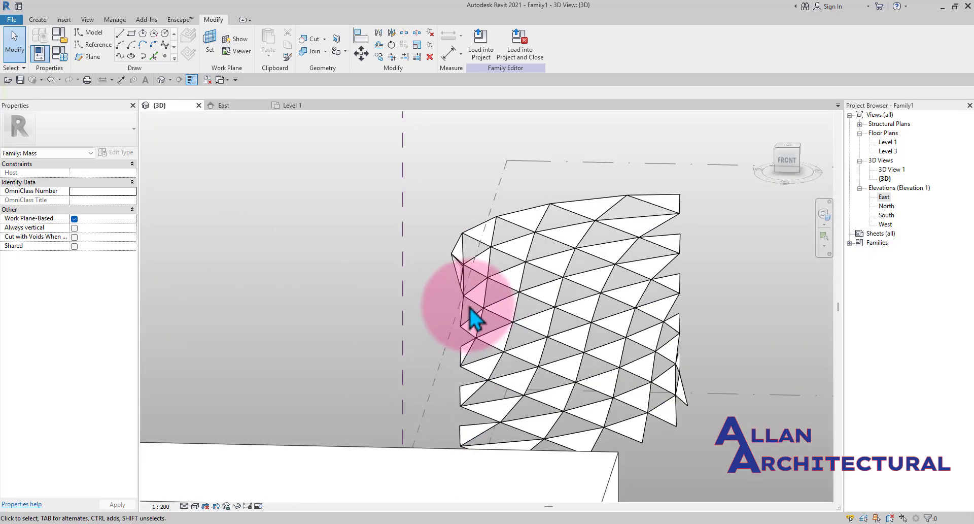
left_click(496, 322)
left_click(116, 153)
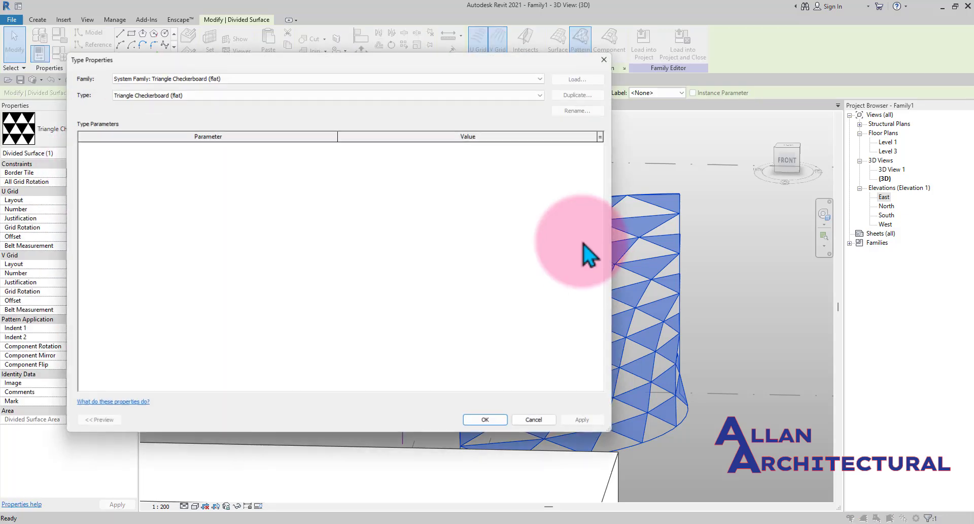
left_click(355, 98)
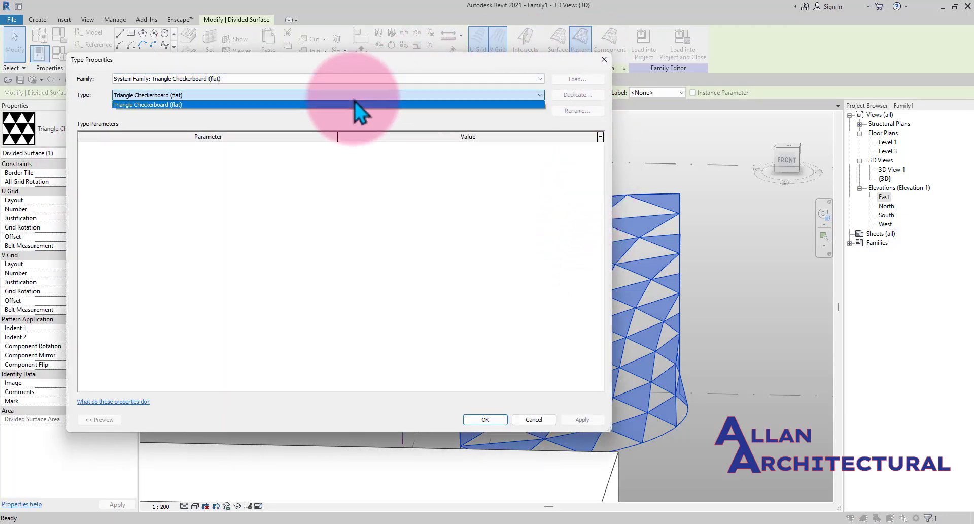
left_click(505, 74)
left_click(504, 78)
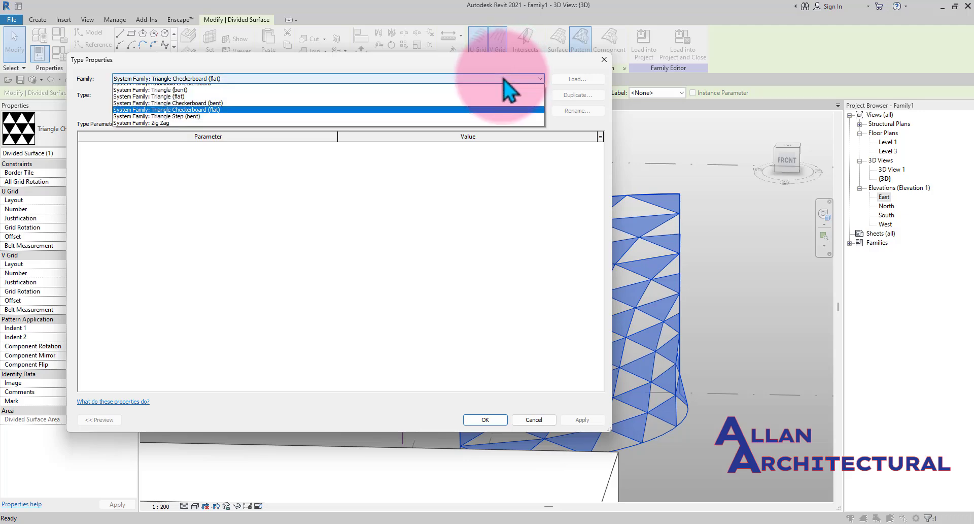
left_click(440, 127)
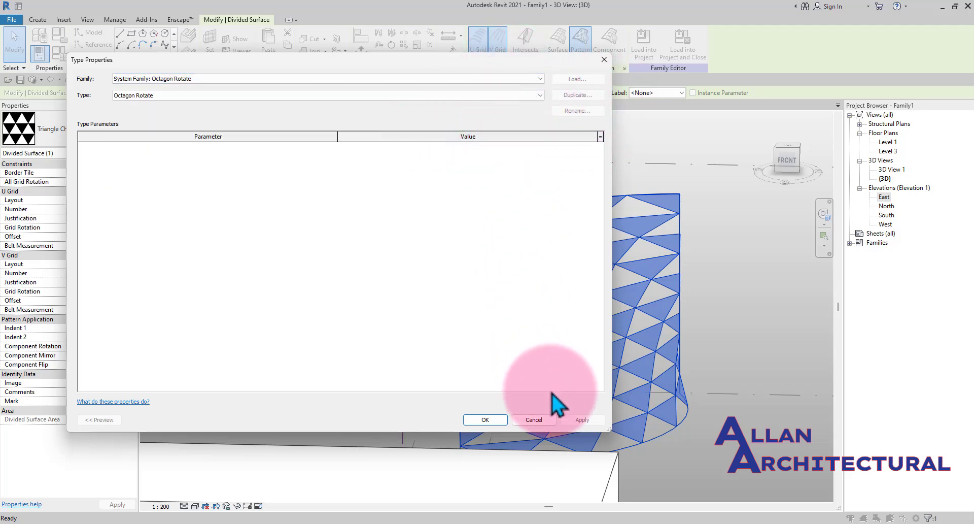
left_click(535, 421)
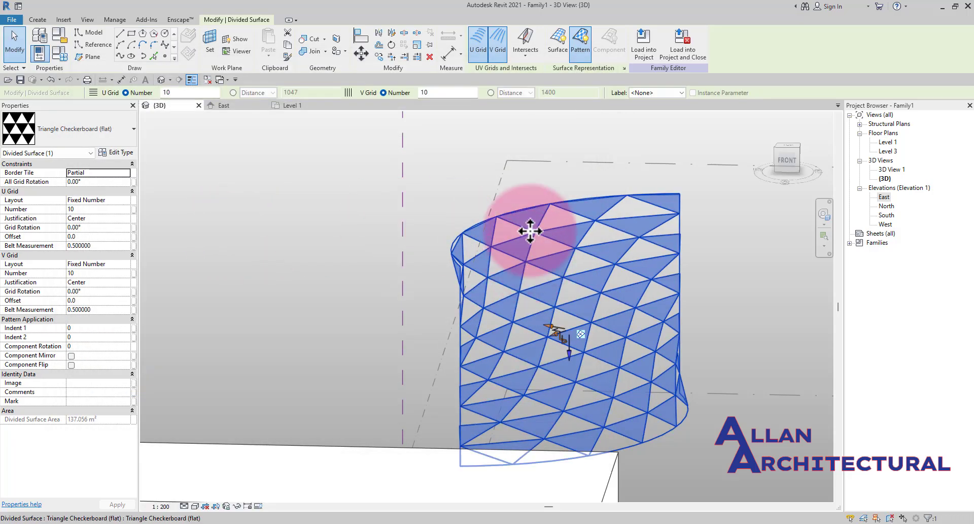
- Reselect the divided surface and change its pattern to Rhomboid
left_click(467, 216)
scroll(479, 233, "down", 1)
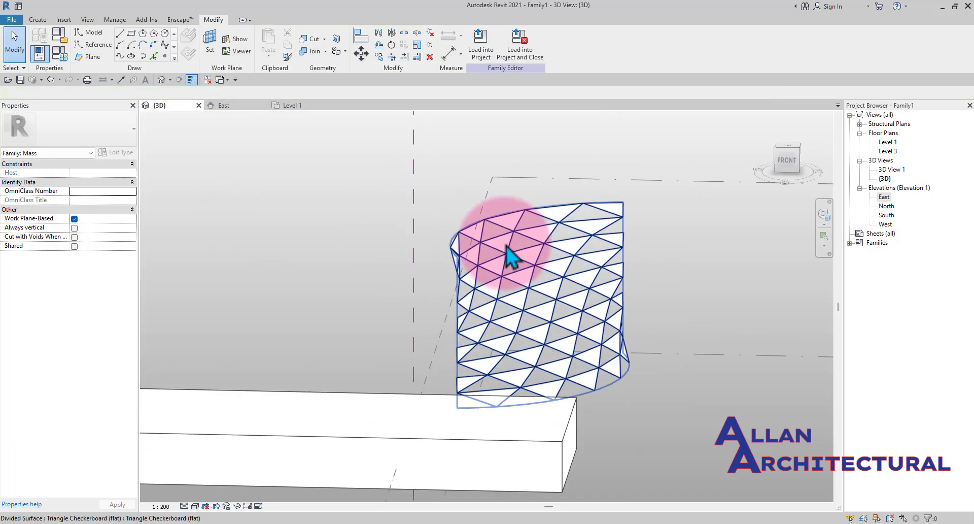
left_click(510, 256)
left_click(89, 132)
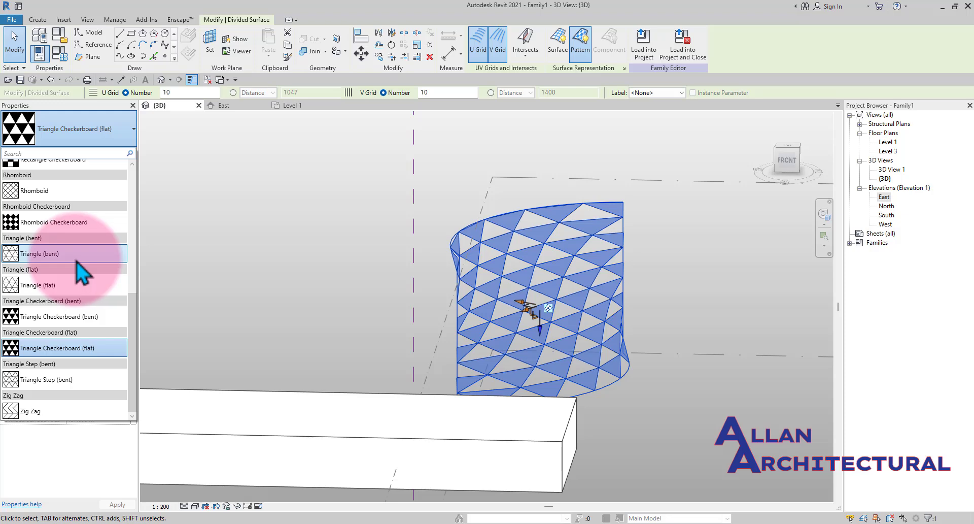
scroll(78, 263, "up", 3)
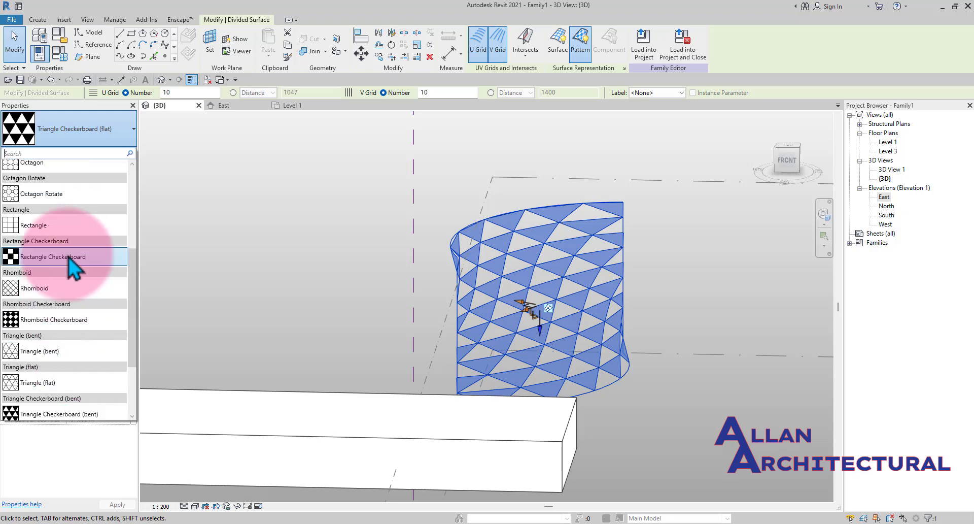
left_click(55, 295)
key("Escape")
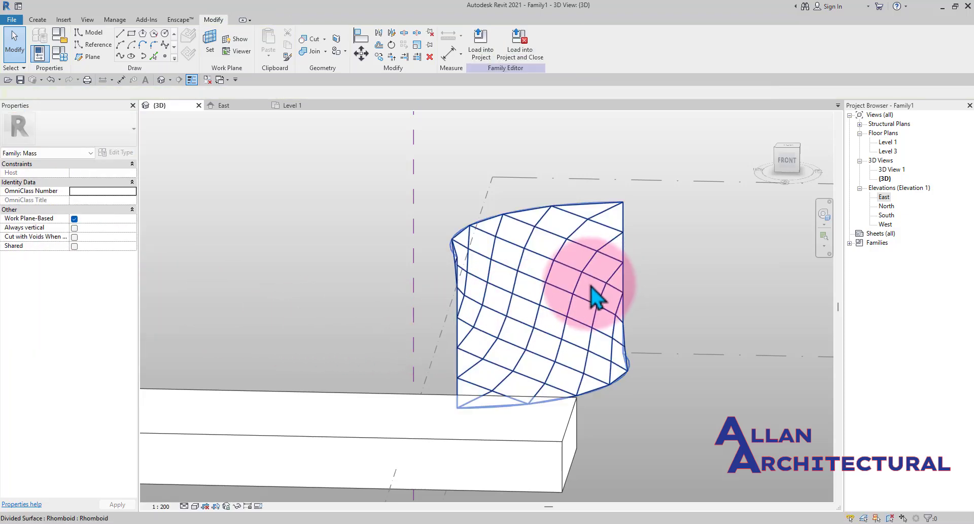
- Reselect the divided surface and change its pattern to Rhomboid Checkerboard
left_click(596, 297)
left_click(46, 130)
scroll(71, 261, "down", 2)
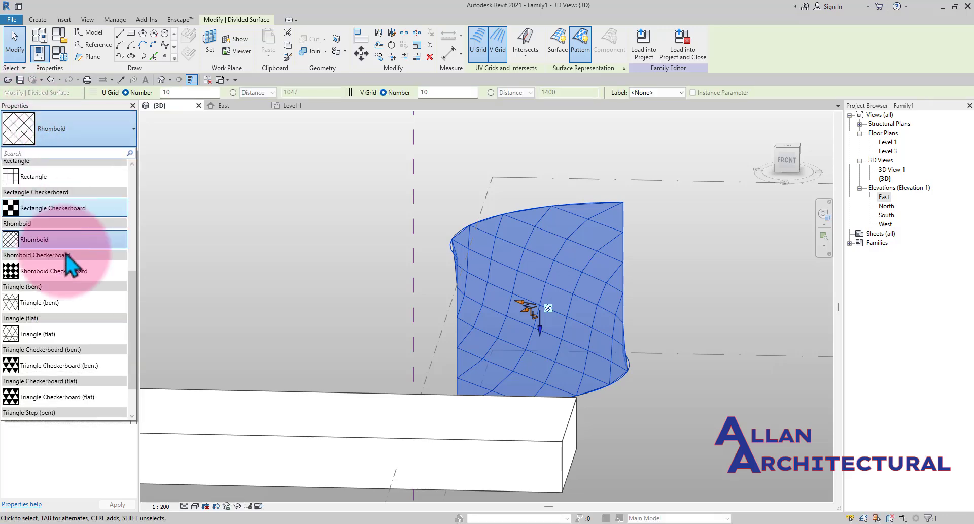
scroll(67, 263, "down", 1)
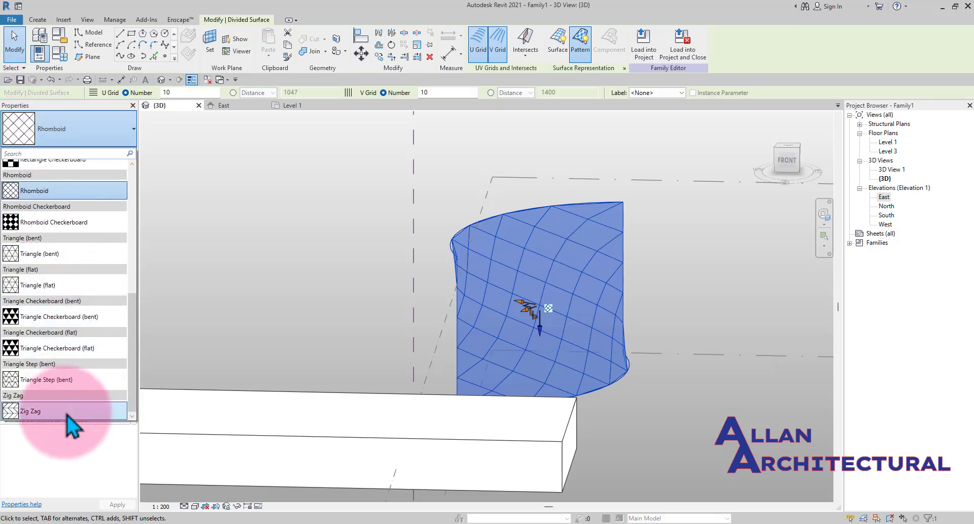
scroll(77, 375, "up", 2)
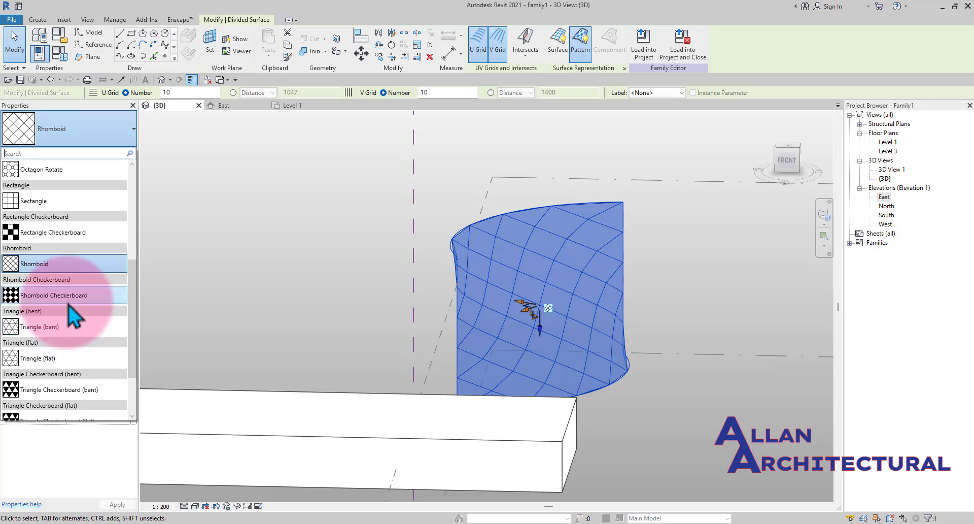
left_click(71, 296)
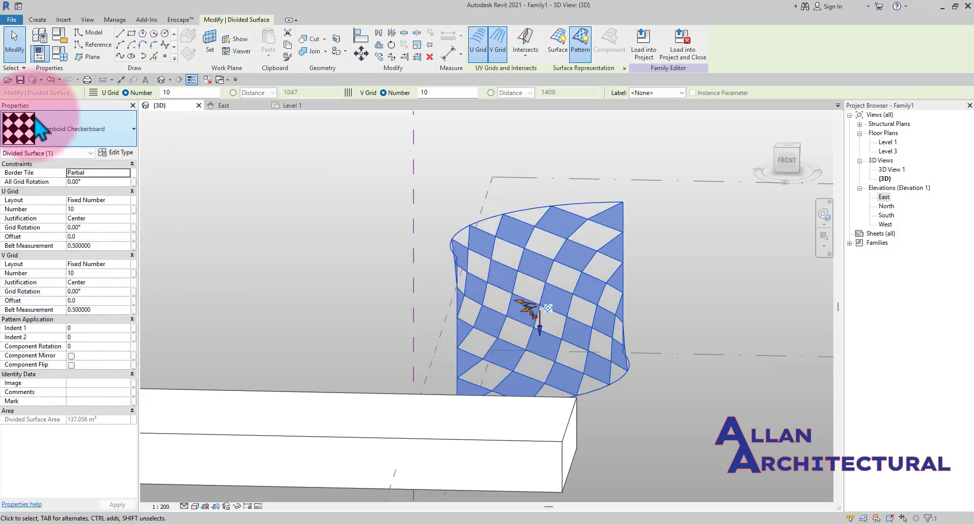
- Change the divided surface's pattern to Rectangle Checkerboard and deselect it
left_click(46, 129)
scroll(55, 298, "up", 2)
left_click(51, 305)
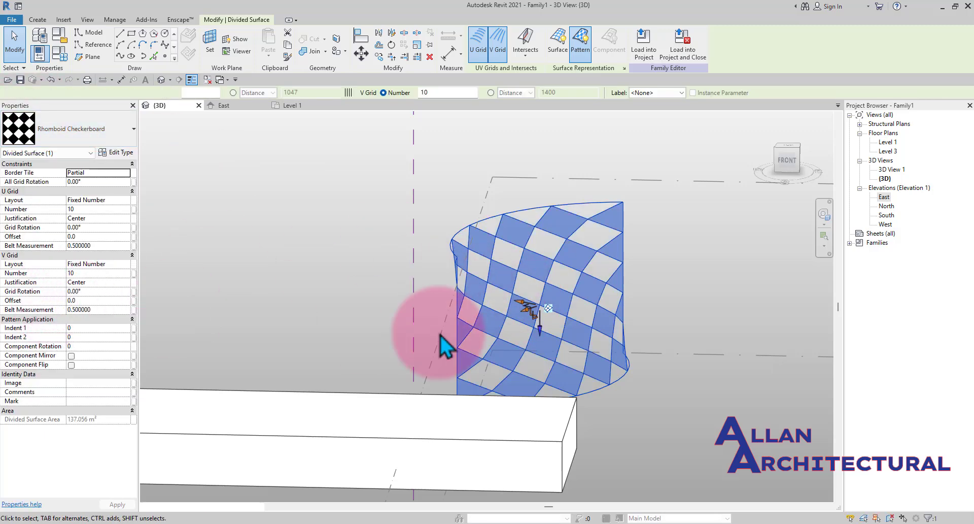
left_click(644, 309)
- Orbit and zoom around the mass family to examine the patterned surface and other forms
middle_click_drag(515, 246, 81, 168, "shift")
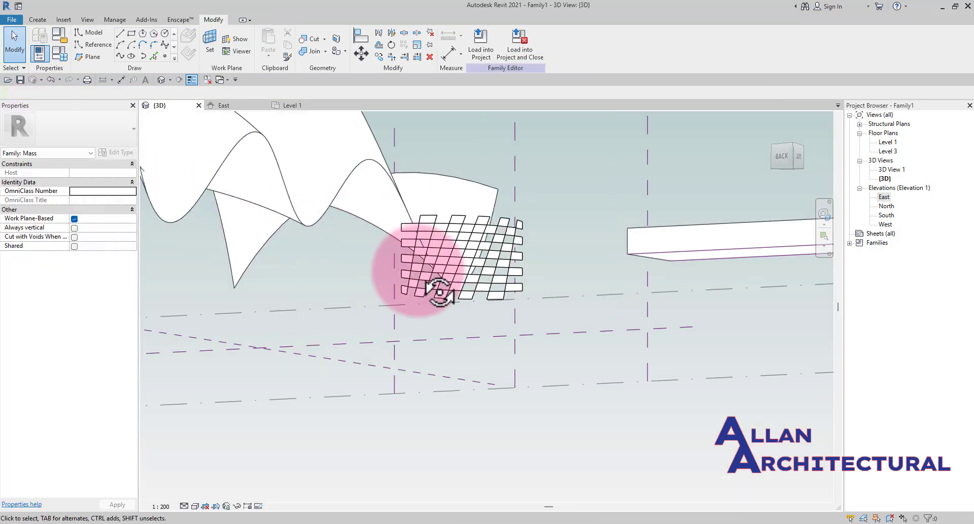
middle_click_drag(435, 289, 498, 289, "shift")
scroll(460, 265, "up", 3)
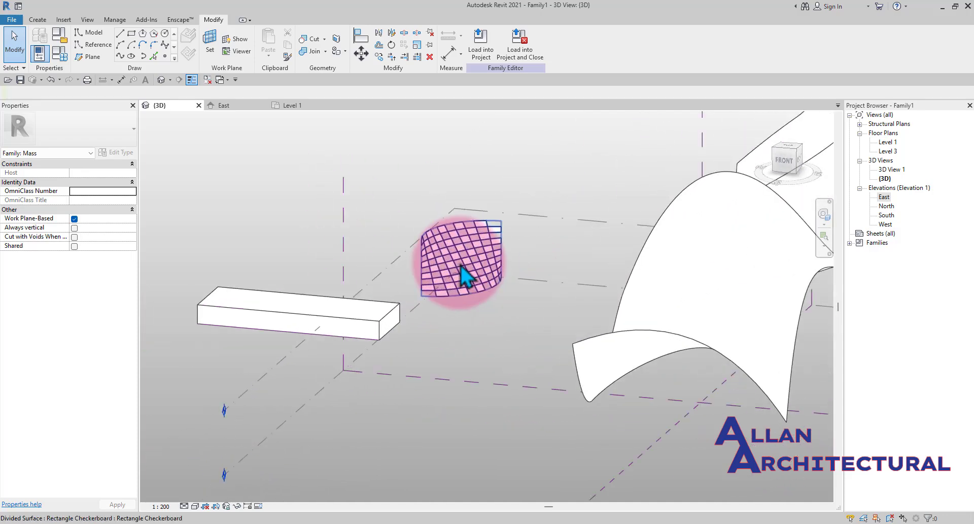
left_click(461, 265)
key("Escape")
scroll(360, 239, "down", 1)
middle_click_drag(362, 241, 479, 247, "shift")
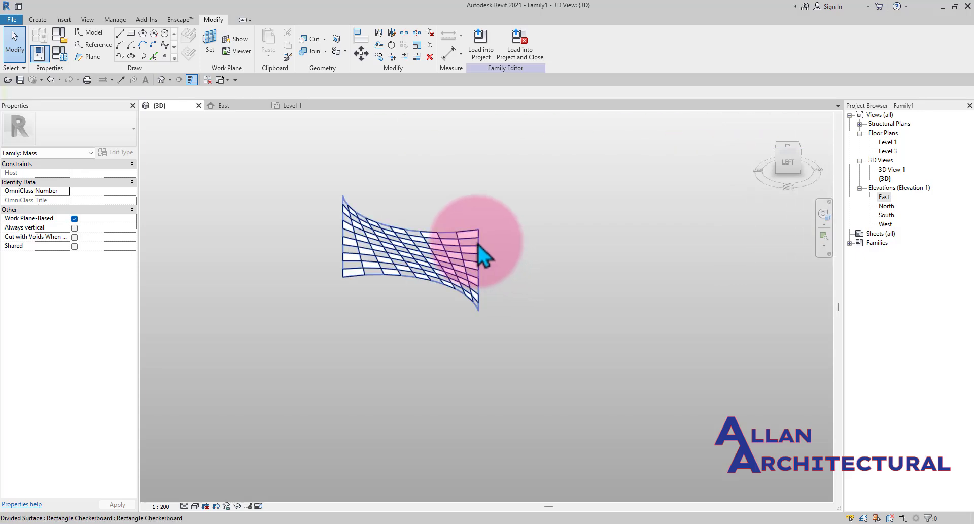
scroll(482, 251, "down", 3)
middle_click_drag(692, 330, 521, 307)
scroll(500, 286, "up", 1)
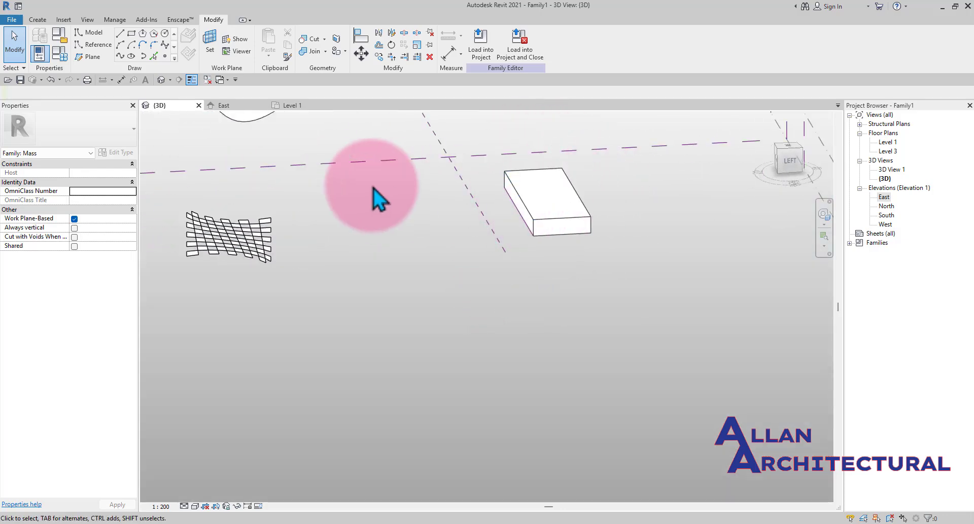
scroll(341, 187, "down", 2)
middle_click_drag(426, 219, 433, 302)
scroll(494, 300, "up", 3)
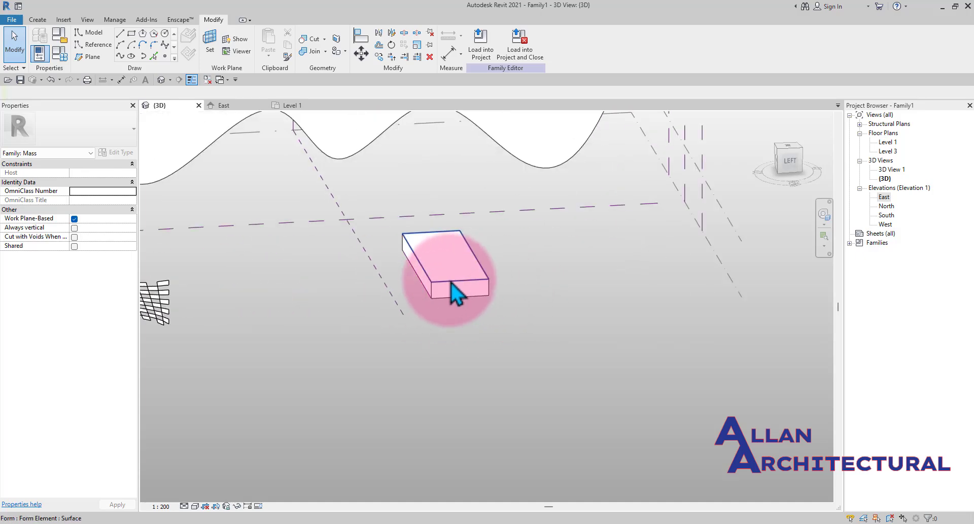
scroll(400, 275, "down", 4)
middle_click_drag(326, 275, 386, 276)
scroll(387, 275, "up", 1)
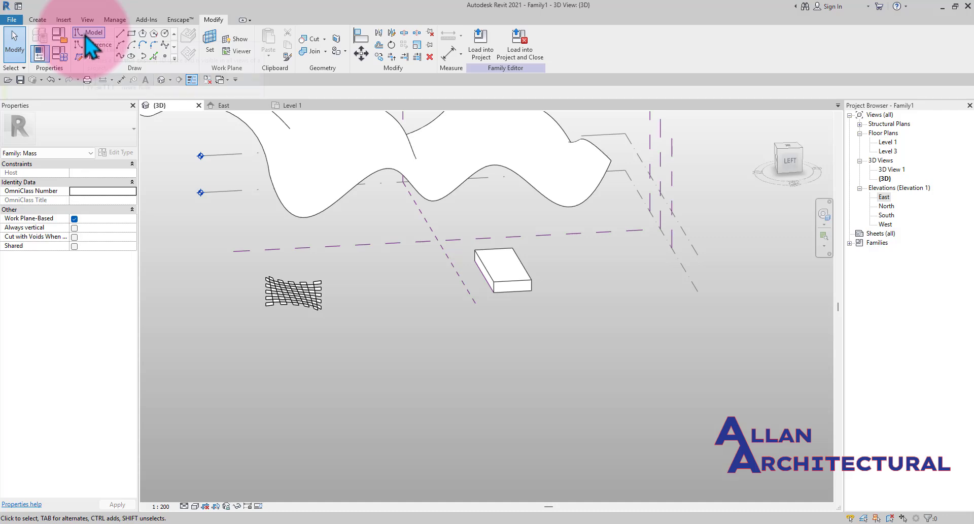
- Draw a single model line about 18000 mm long beside the divided surface
left_click(120, 34)
scroll(408, 360, "up", 1)
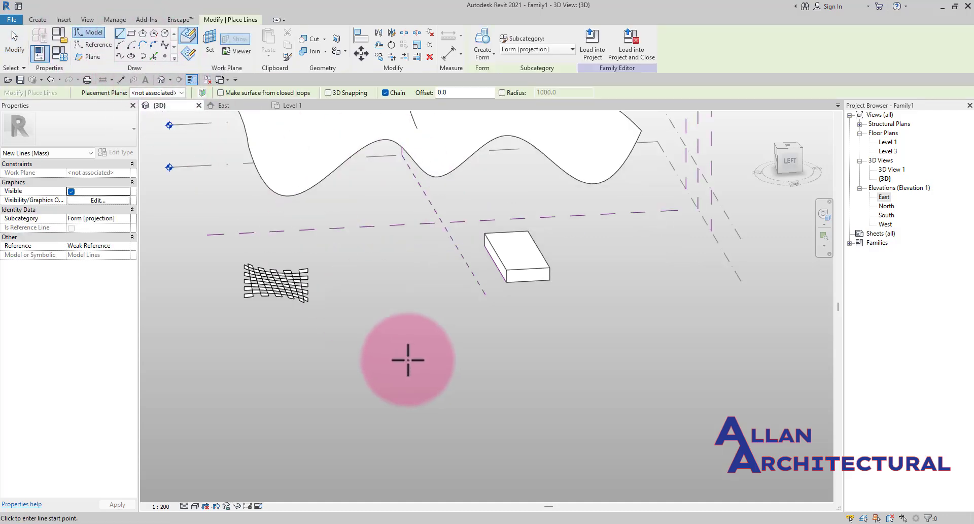
scroll(408, 360, "up", 1)
scroll(347, 252, "up", 1)
left_click(329, 252)
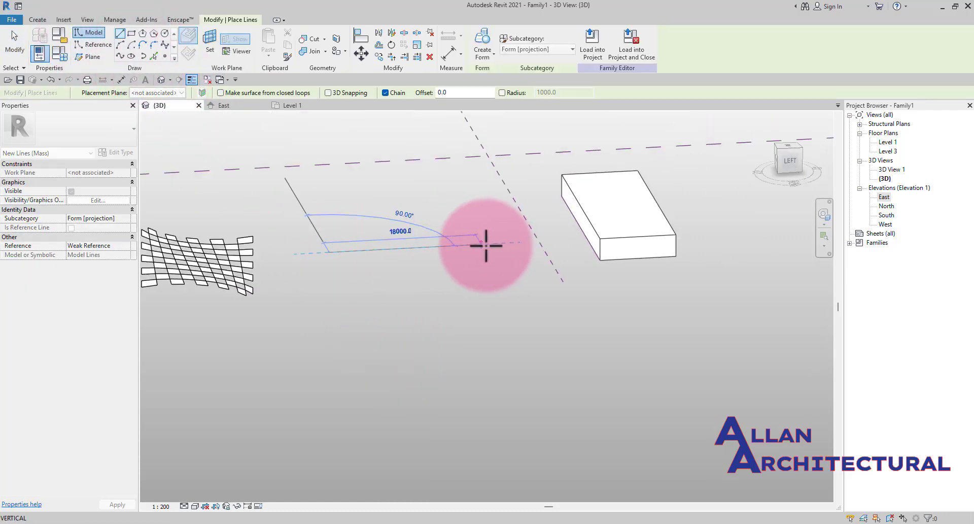
left_click(486, 246)
key("Escape")
key("Escape")
- Convert the new model line into a reference line and deselect it
scroll(377, 244, "up", 2)
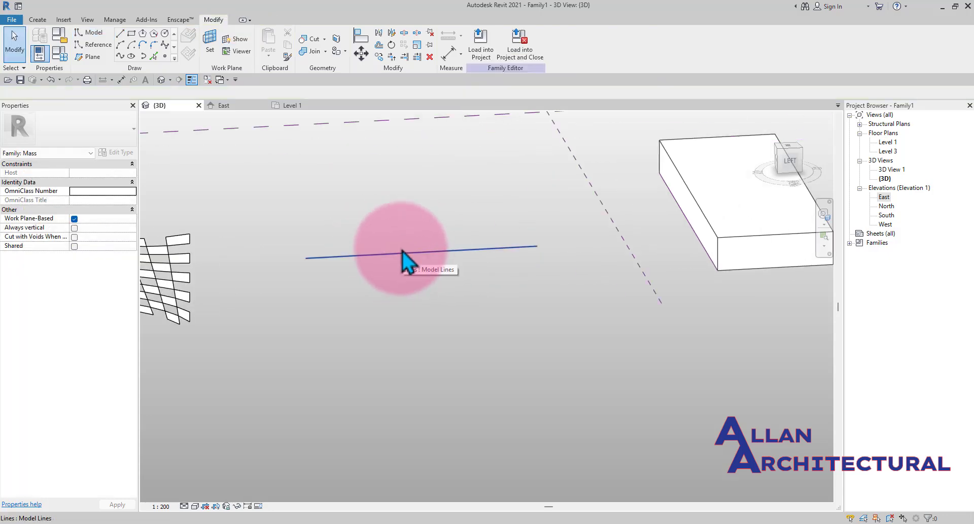
left_click(403, 251)
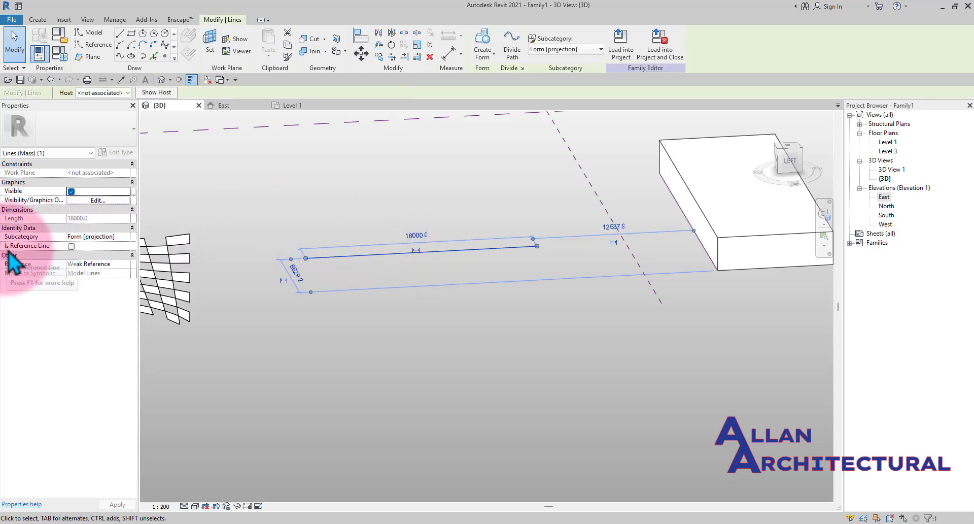
left_click(74, 251)
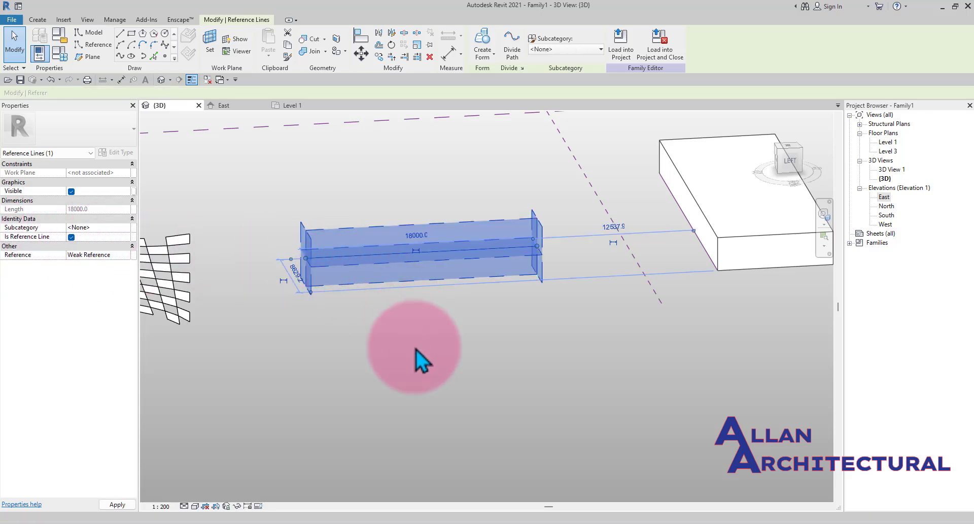
left_click(527, 236)
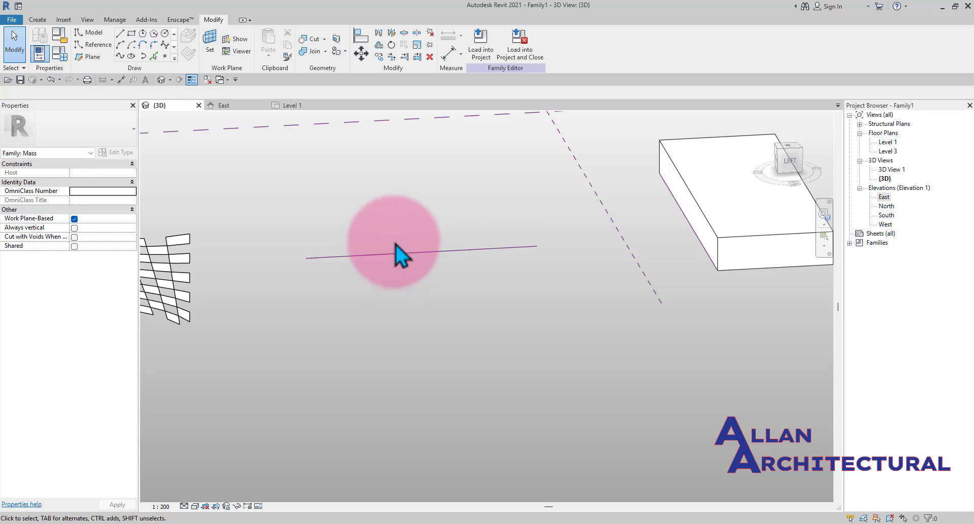
- Orbit and zoom around the reference line and divided surface to inspect them from several angles
scroll(402, 243, "down", 2)
scroll(403, 244, "up", 2)
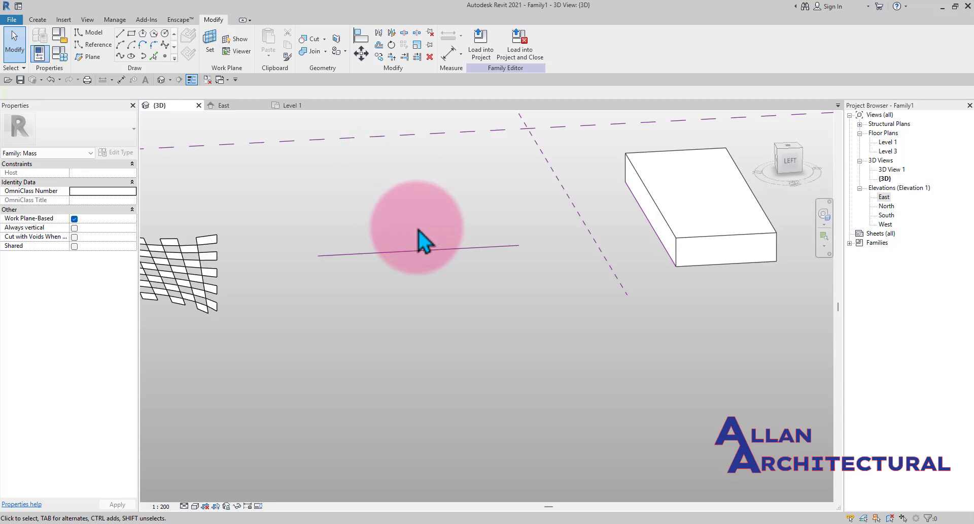
left_click(426, 250)
scroll(429, 245, "down", 2)
left_click(430, 252)
scroll(457, 258, "down", 3)
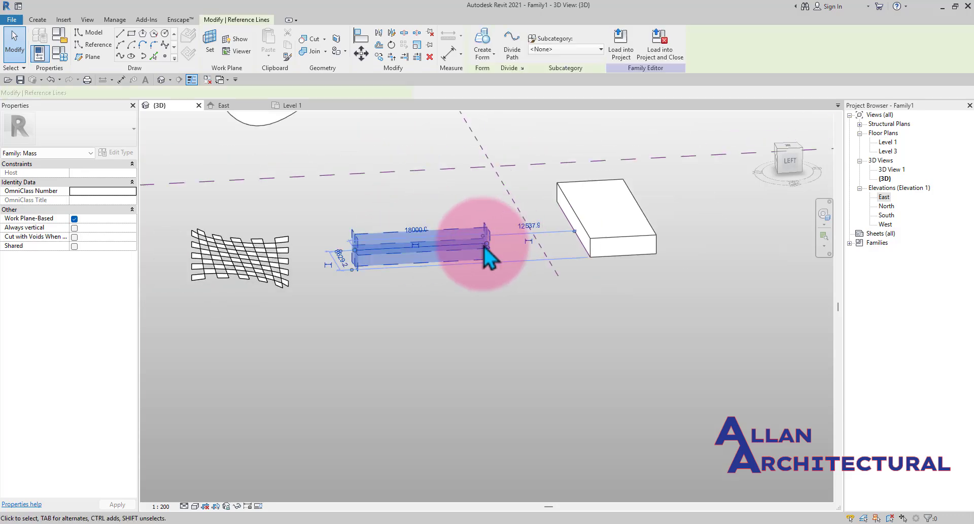
scroll(481, 285, "down", 3)
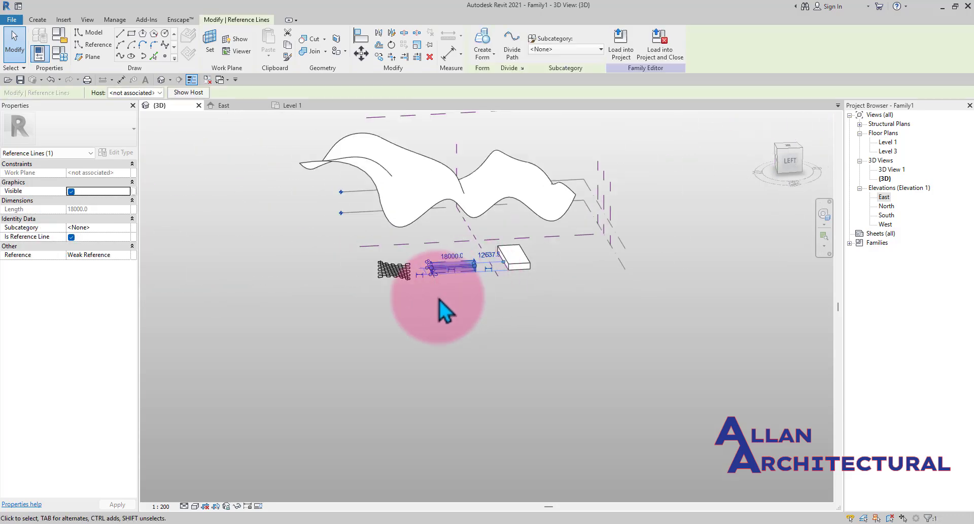
left_click(438, 297)
scroll(444, 272, "up", 5)
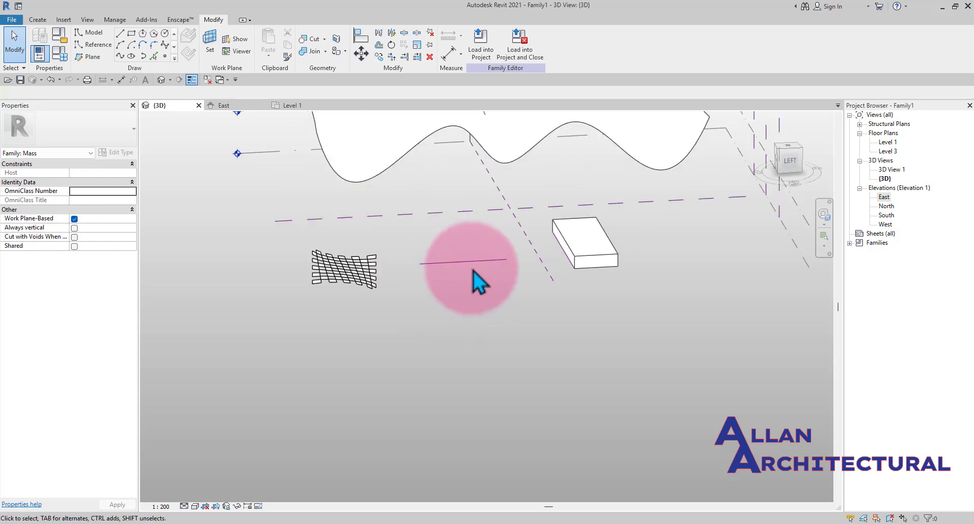
scroll(496, 289, "down", 4)
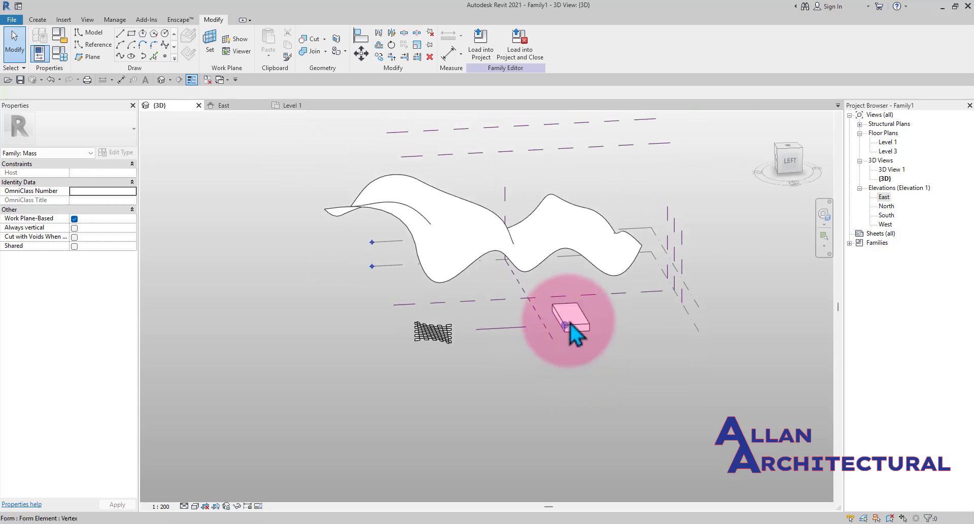
middle_click_drag(569, 323, 449, 332, "shift")
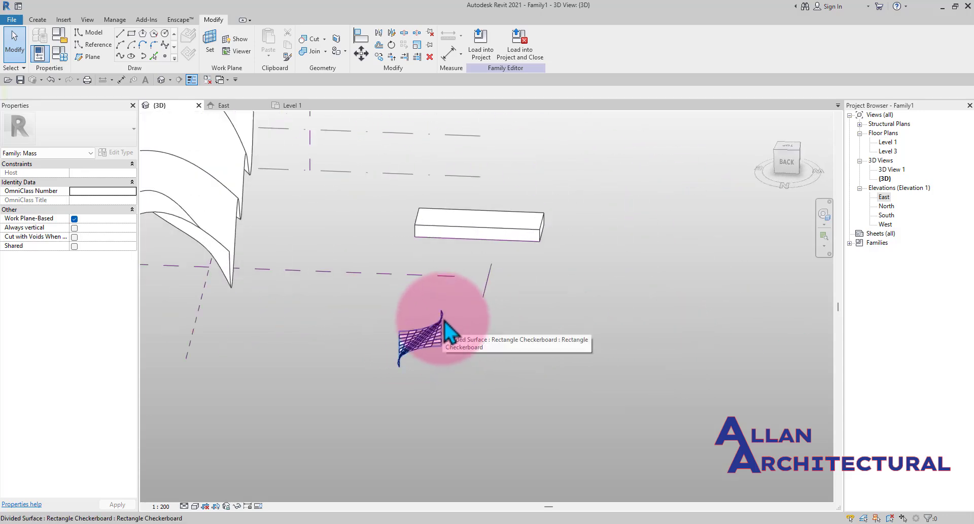
scroll(384, 315, "up", 3)
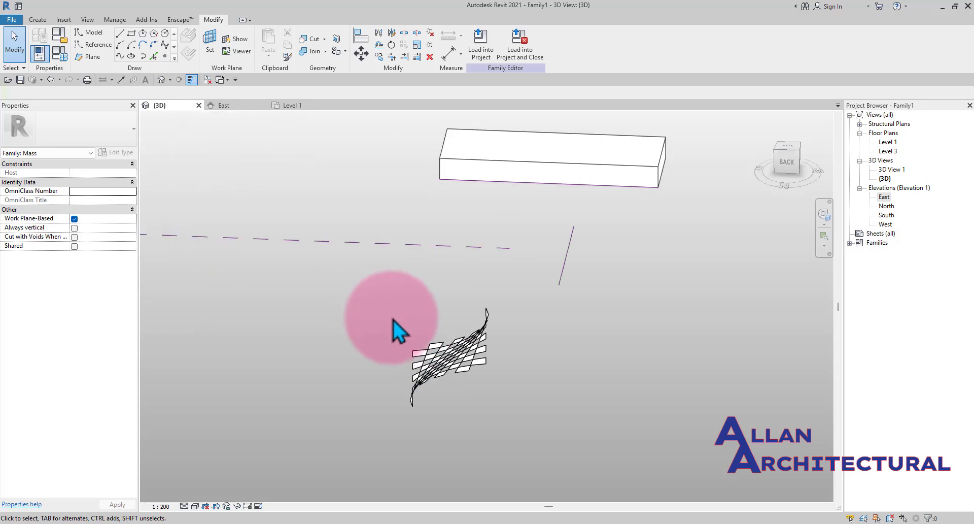
mouse_move(493, 315)
middle_mouse_down("shift")
mouse_move(487, 345)
mouse_move(428, 401)
mouse_move(371, 335)
mouse_move(398, 315)
middle_mouse_up("shift")
left_click(477, 333)
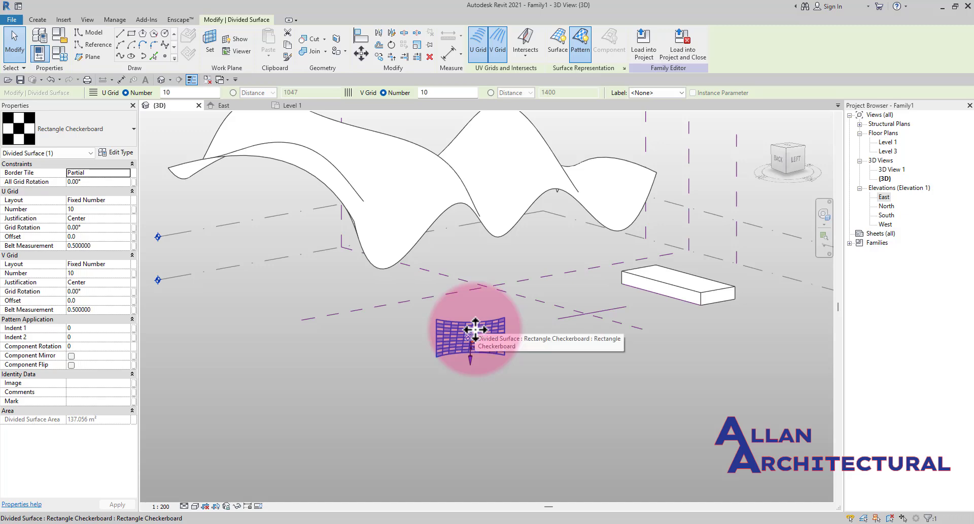
scroll(476, 329, "up", 3)
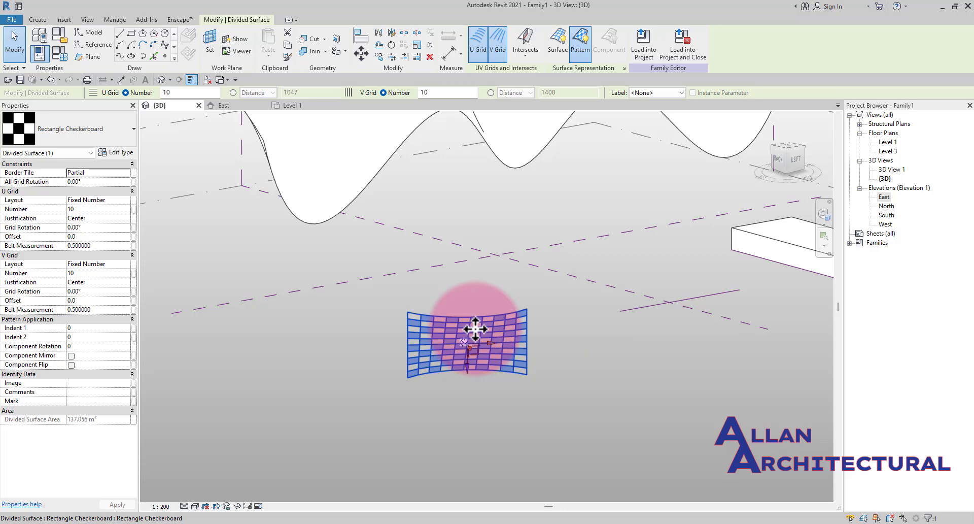
scroll(481, 331, "down", 3)
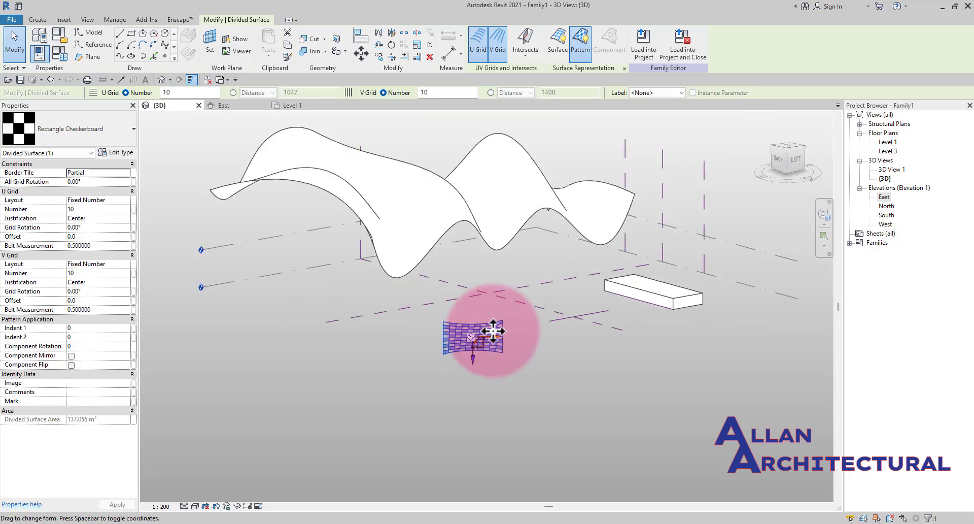
left_click(535, 403)
mouse_move(470, 345)
middle_mouse_down("shift")
mouse_move(409, 355)
mouse_move(528, 398)
mouse_move(374, 307)
mouse_move(403, 312)
mouse_move(374, 401)
mouse_move(300, 291)
mouse_move(456, 250)
middle_mouse_up("shift")
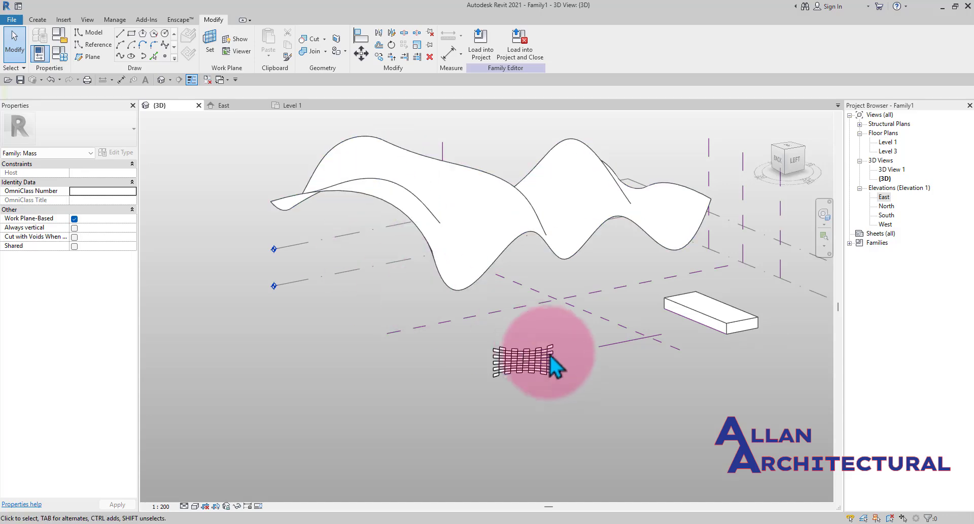
scroll(552, 366, "up", 2)
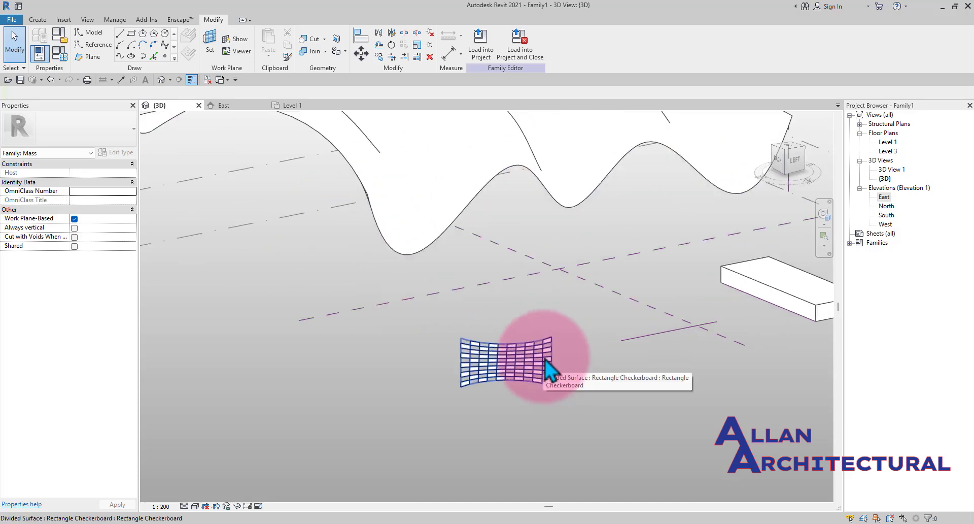
scroll(435, 311, "down", 5)
middle_click_drag(424, 349, 405, 348)
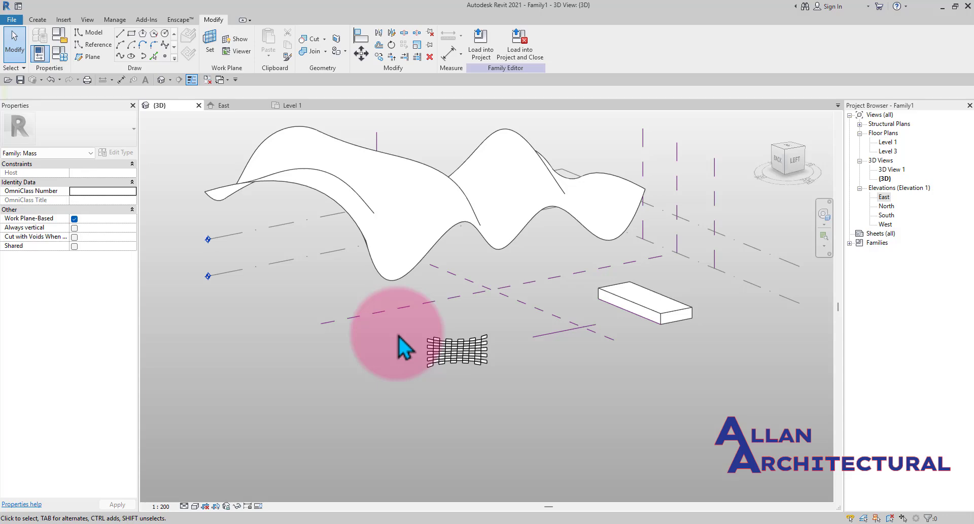
left_click(65, 20)
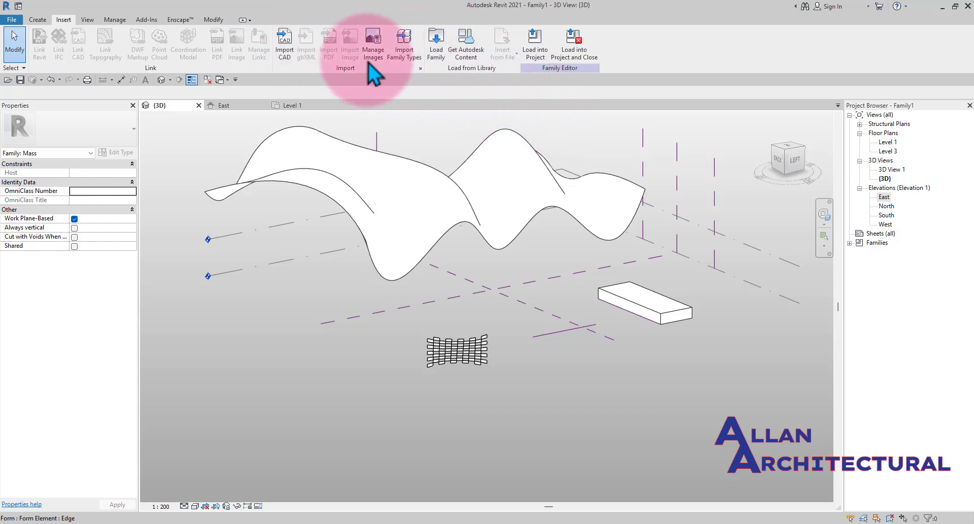
scroll(462, 218, "up", 2)
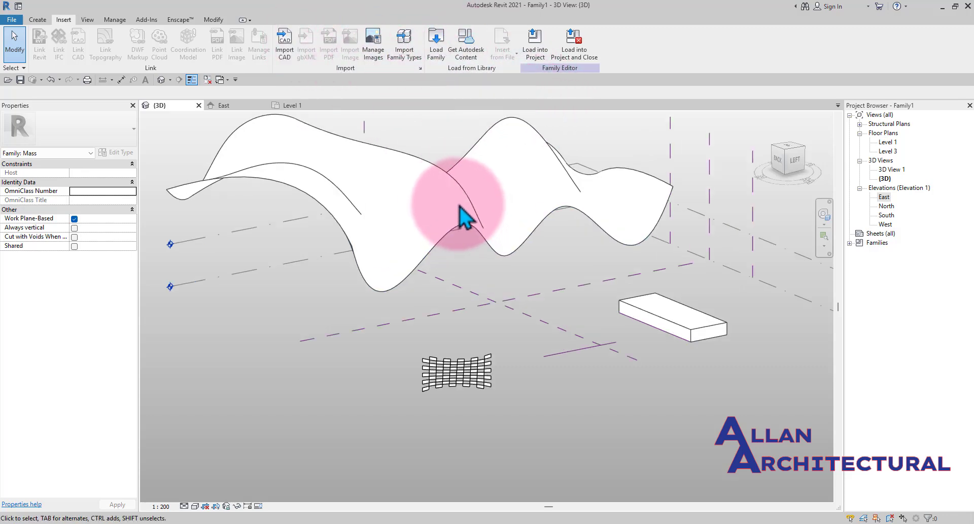
left_click(409, 49)
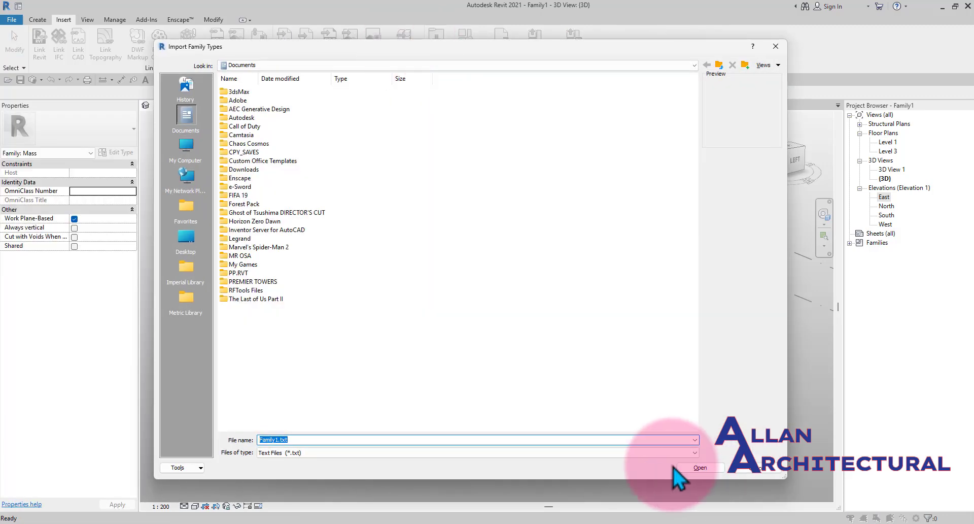
left_click(776, 47)
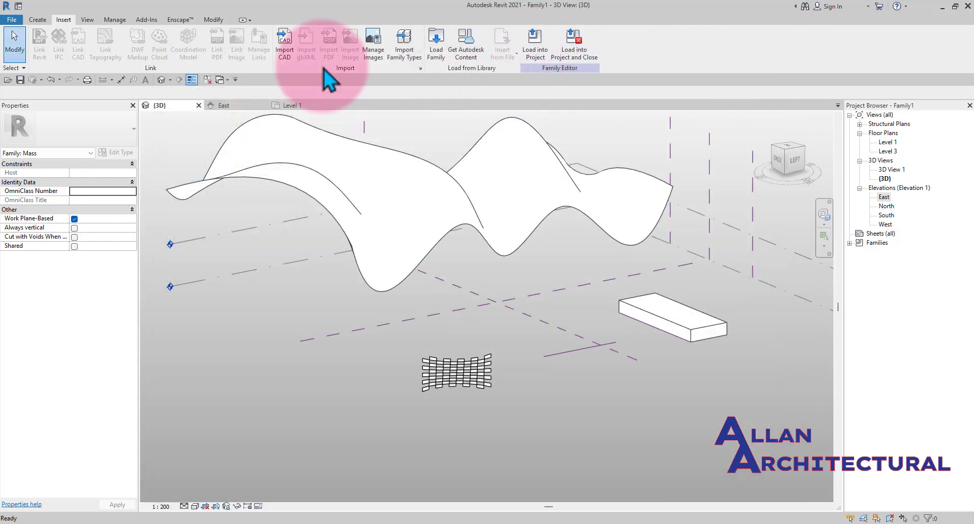
left_click(213, 20)
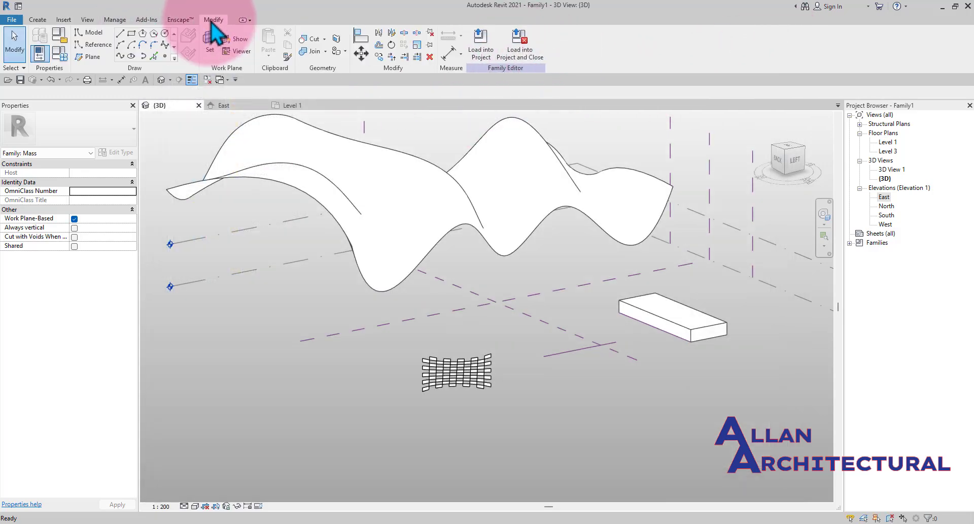
left_click(114, 21)
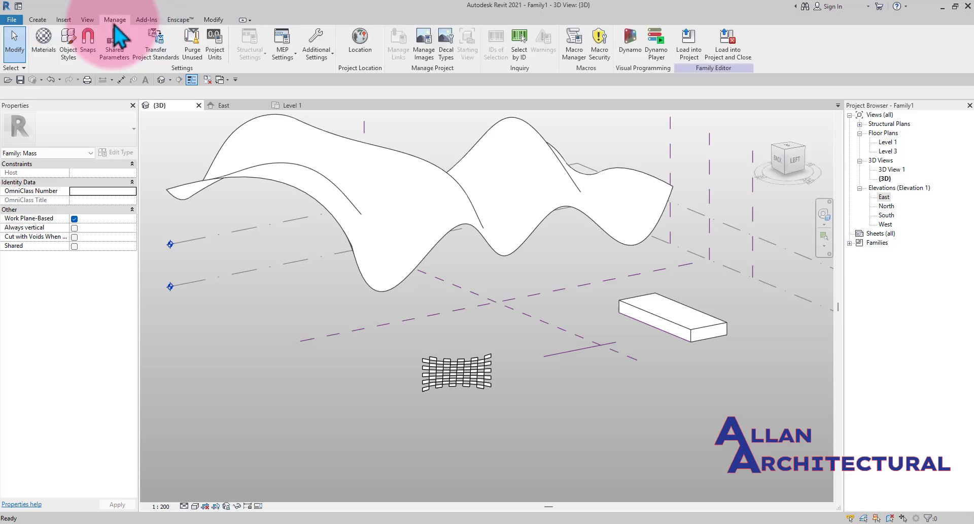
- Start loading a family and browse to the English library's Mass folder, listing files as a list
left_click(65, 21)
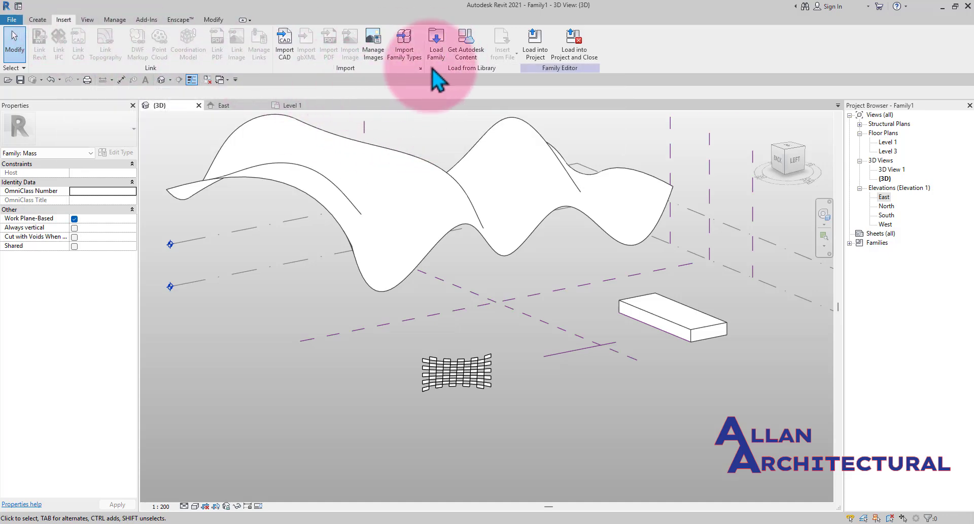
left_click(446, 55)
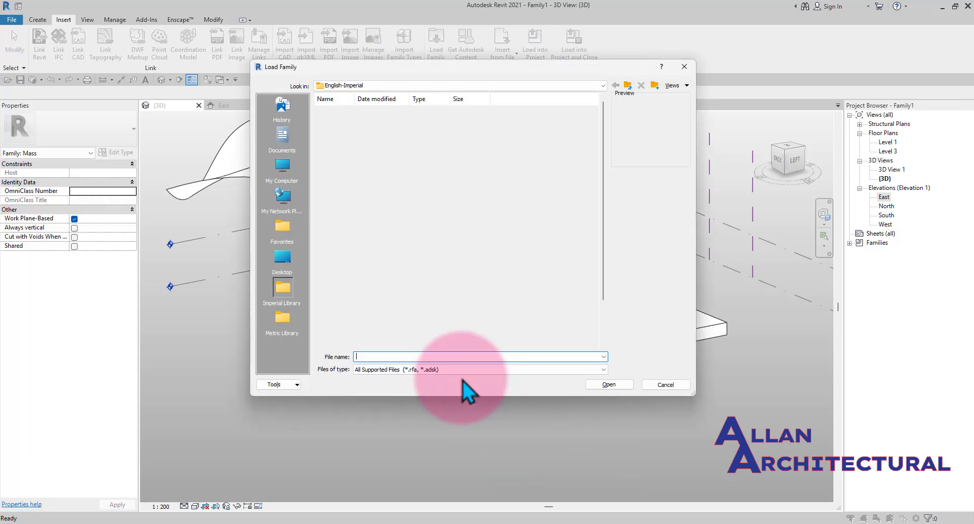
left_click(629, 87)
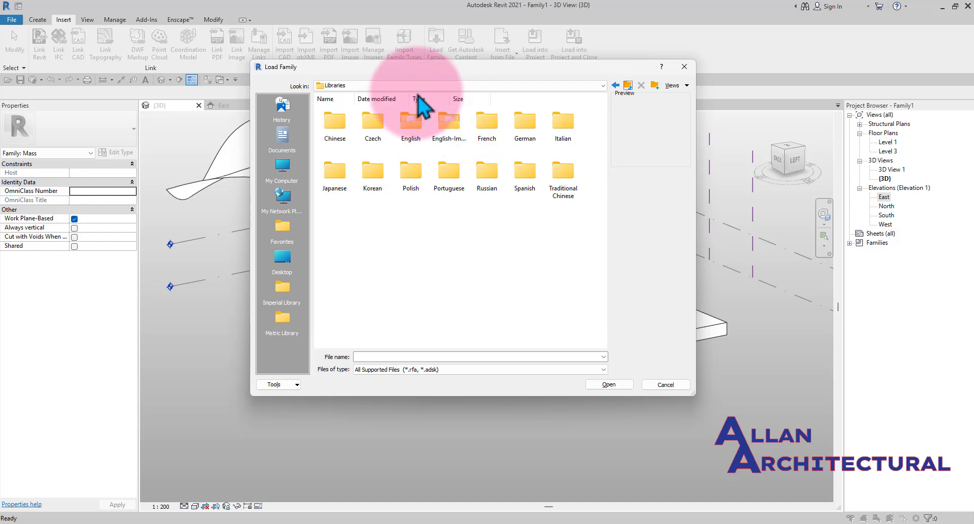
double_click(409, 128)
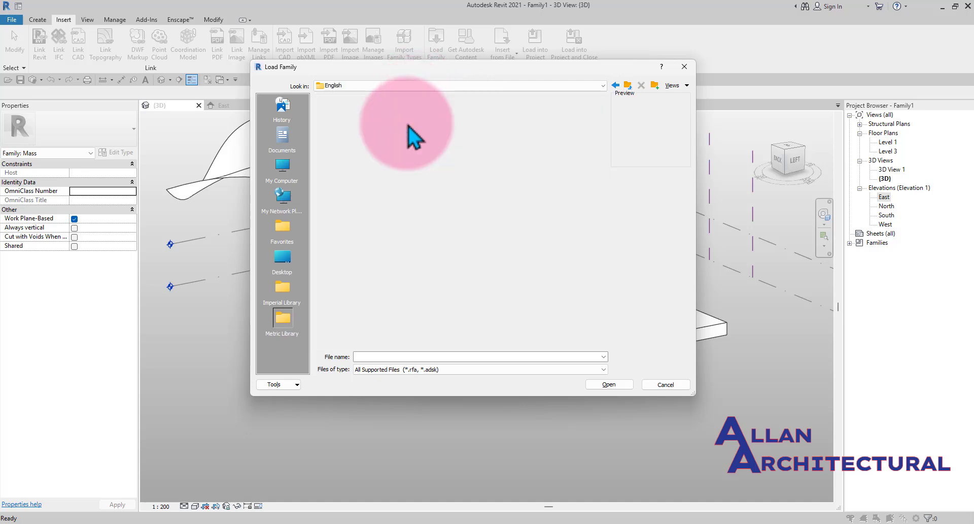
left_click(673, 85)
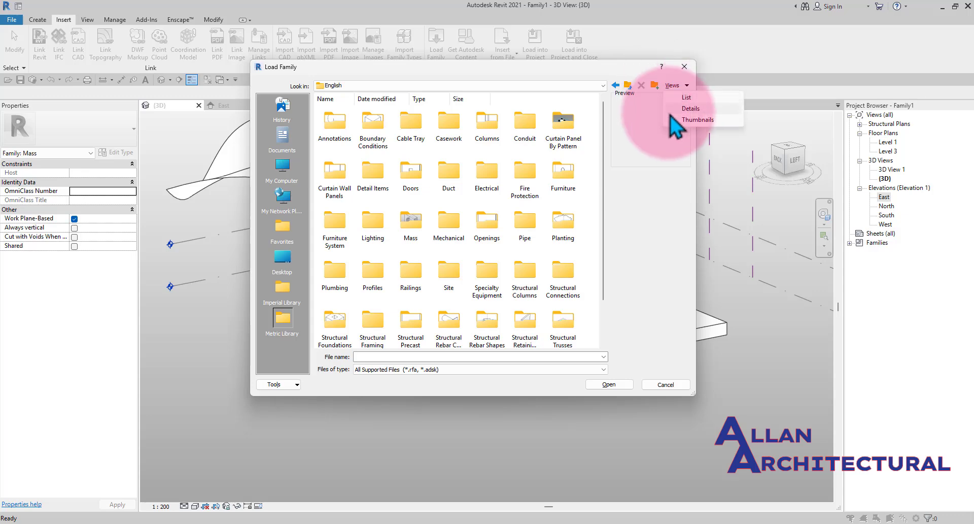
left_click(678, 93)
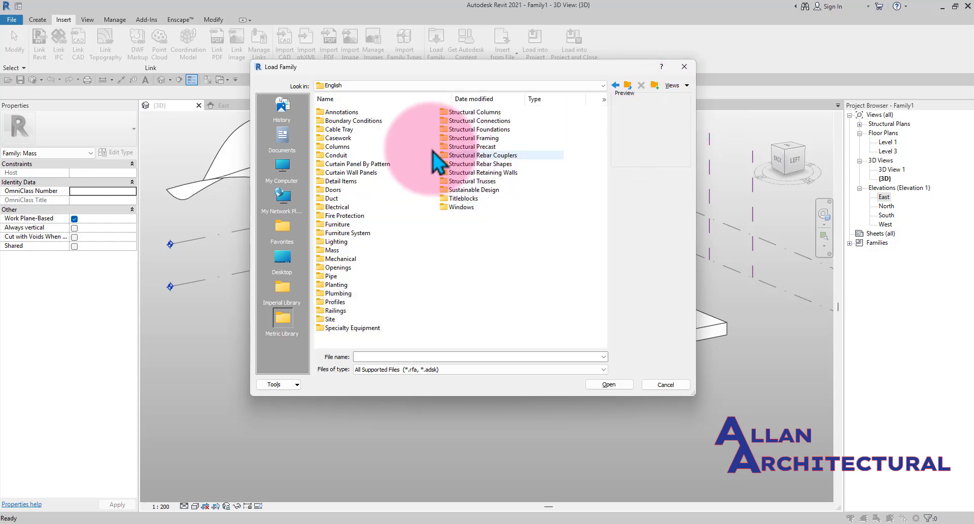
double_click(339, 251)
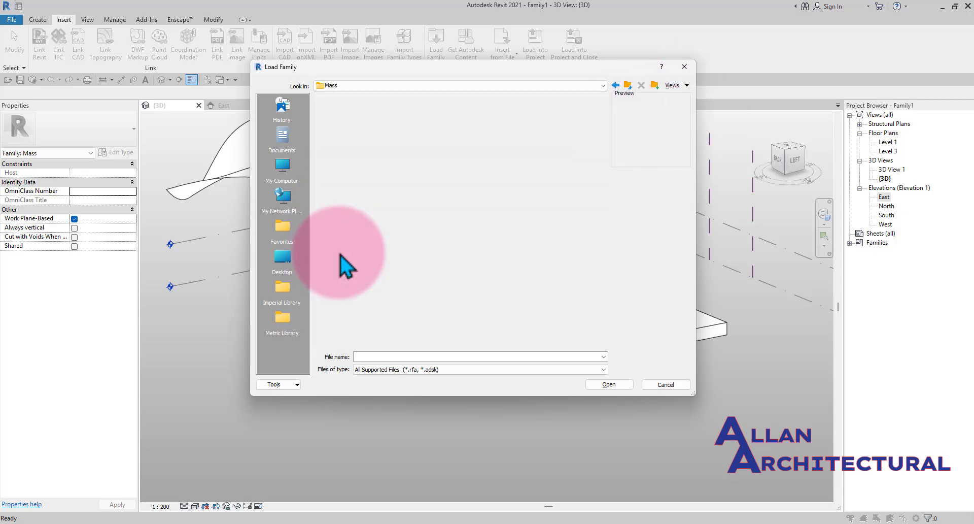
- Load the M_Pyramid mass family from the Mass library folder
left_click(351, 112)
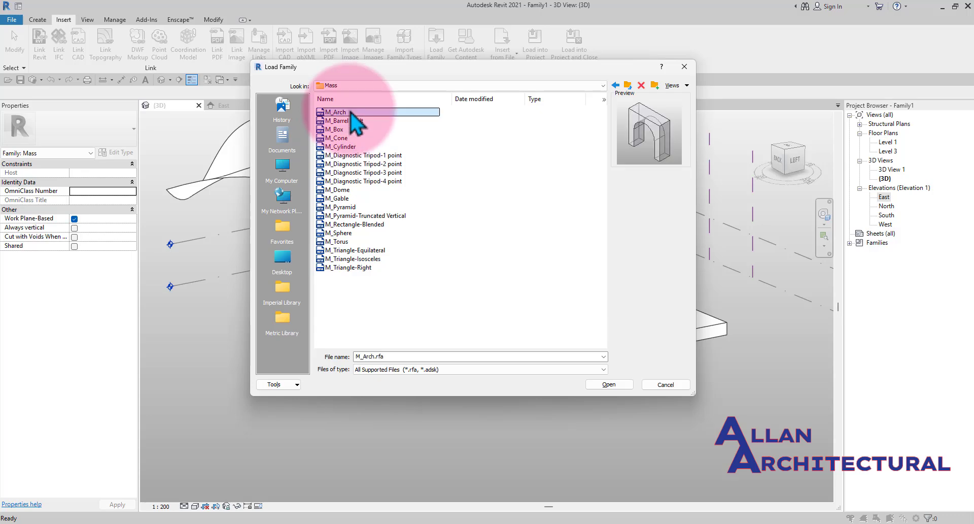
key("Down")
key("Down")
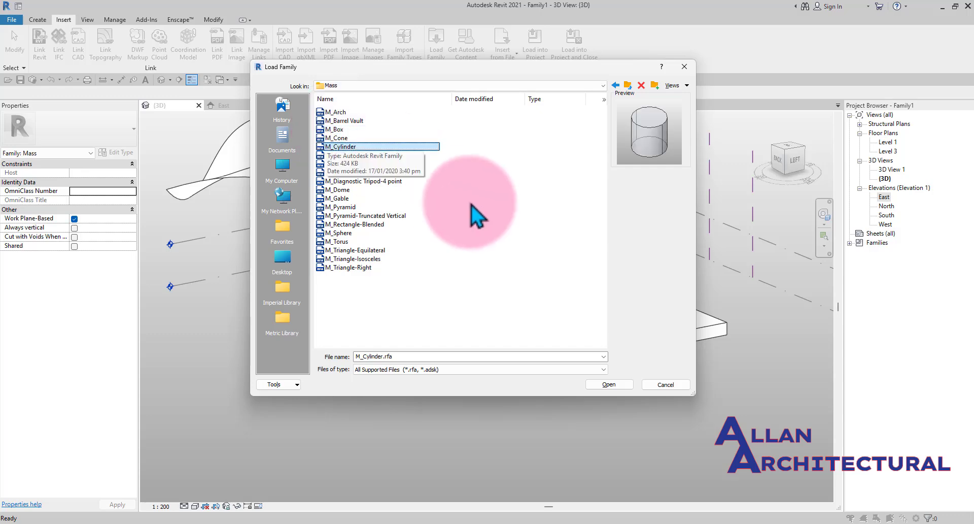
key("Down")
key("Down")
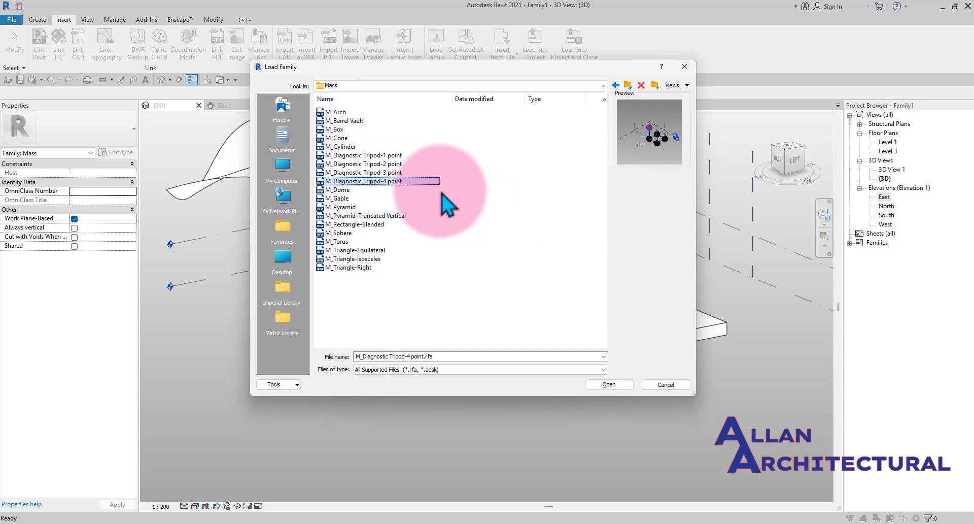
key("Down")
key("Down")
key("Down")
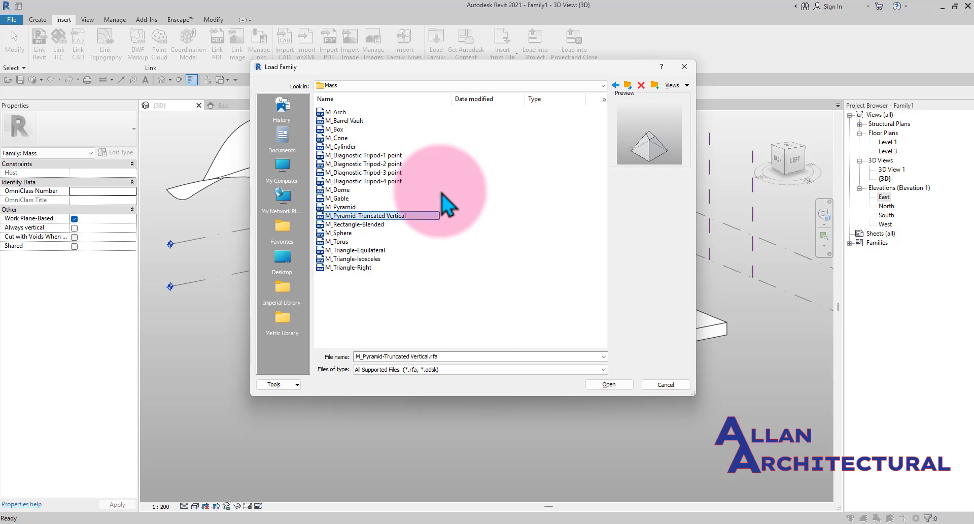
key("Up")
left_click(609, 384)
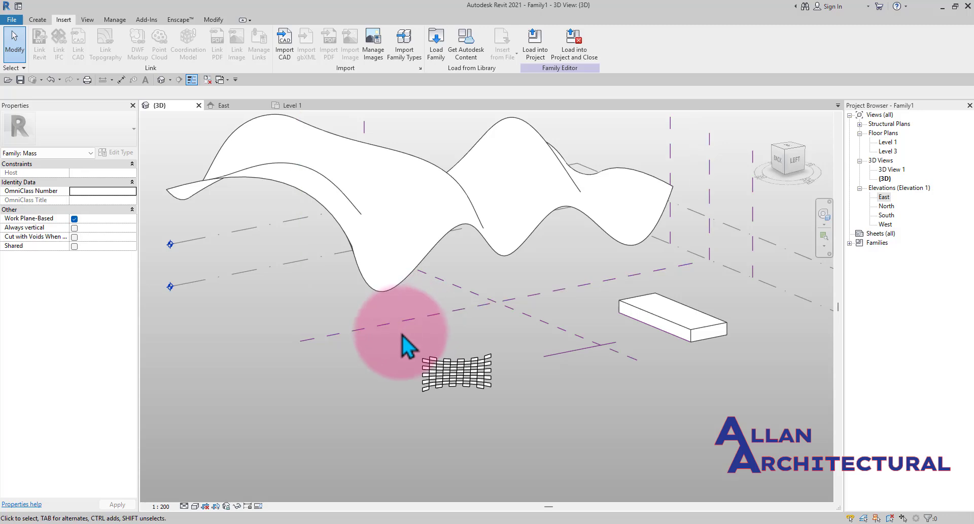
- Place an M_Barrel Vault mass component on the work plane near the box
middle_click_drag(378, 263, 415, 270, "shift")
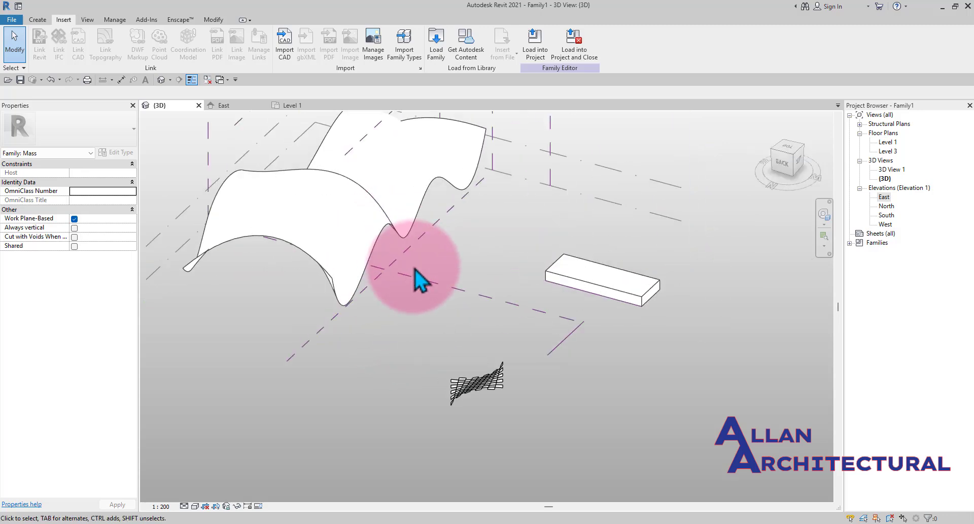
scroll(416, 268, "down", 3)
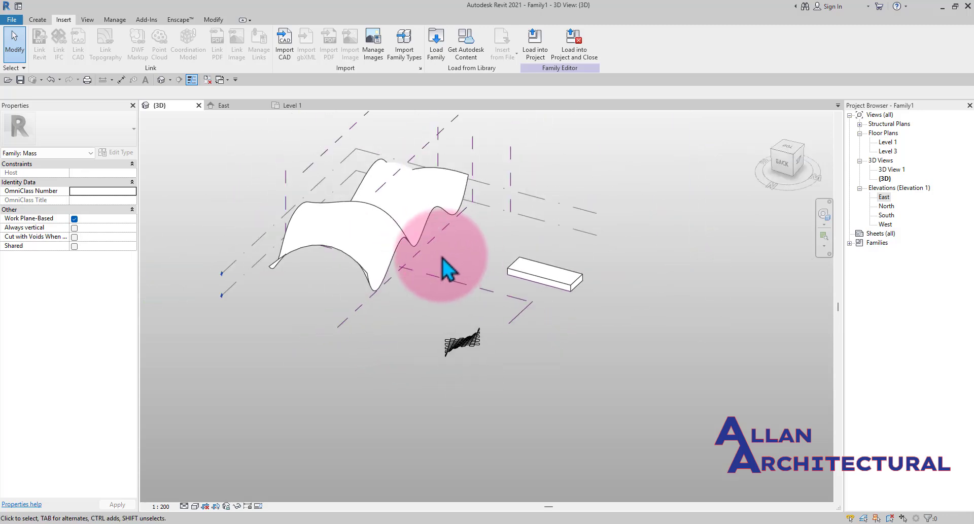
middle_click_drag(443, 260, 460, 275)
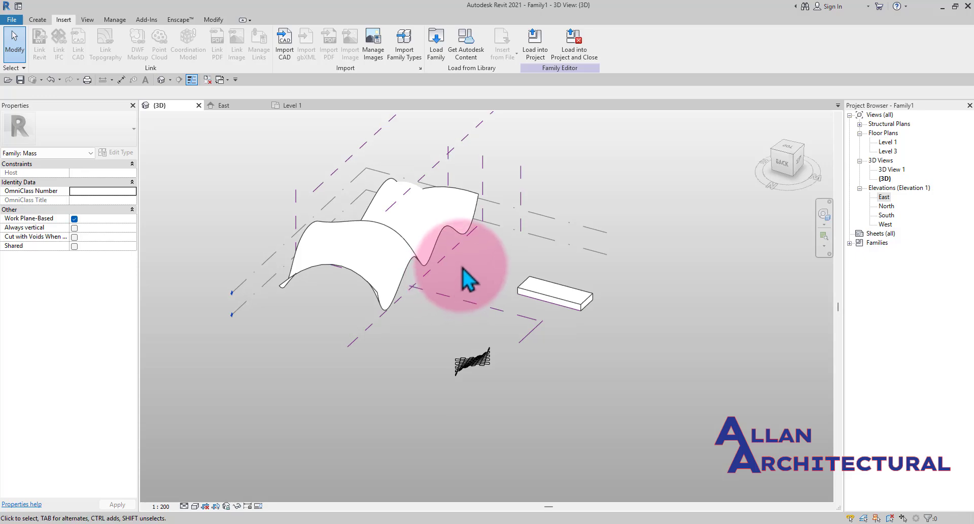
left_click(37, 20)
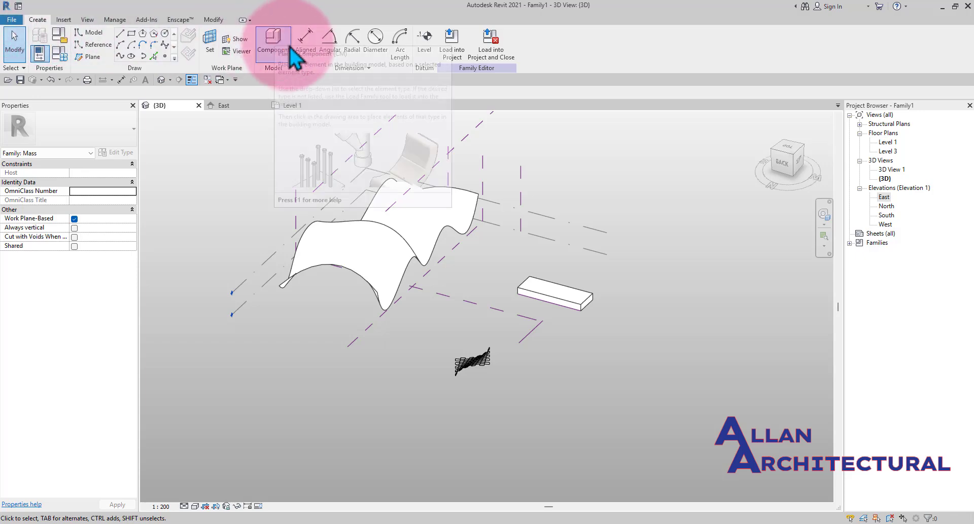
left_click(271, 38)
scroll(470, 314, "up", 2)
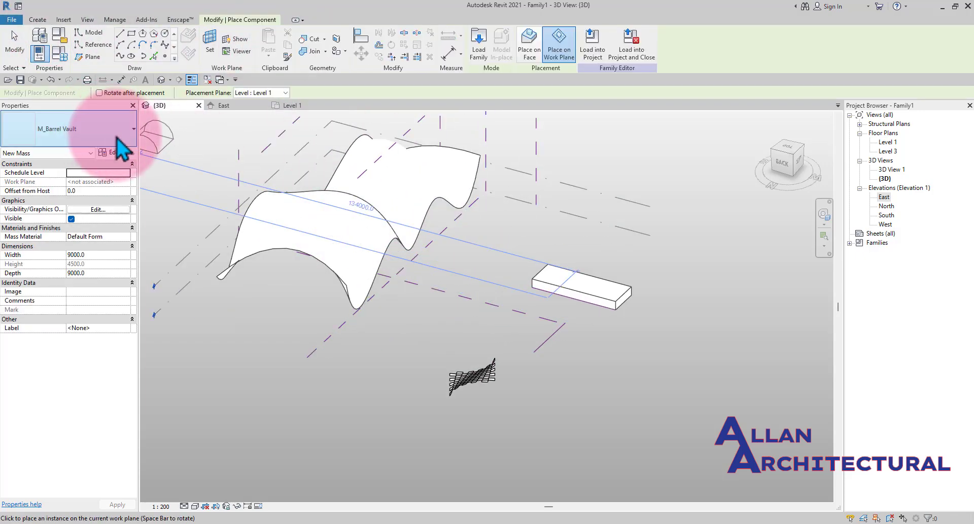
scroll(457, 331, "up", 1)
scroll(453, 331, "up", 1)
scroll(435, 322, "up", 1)
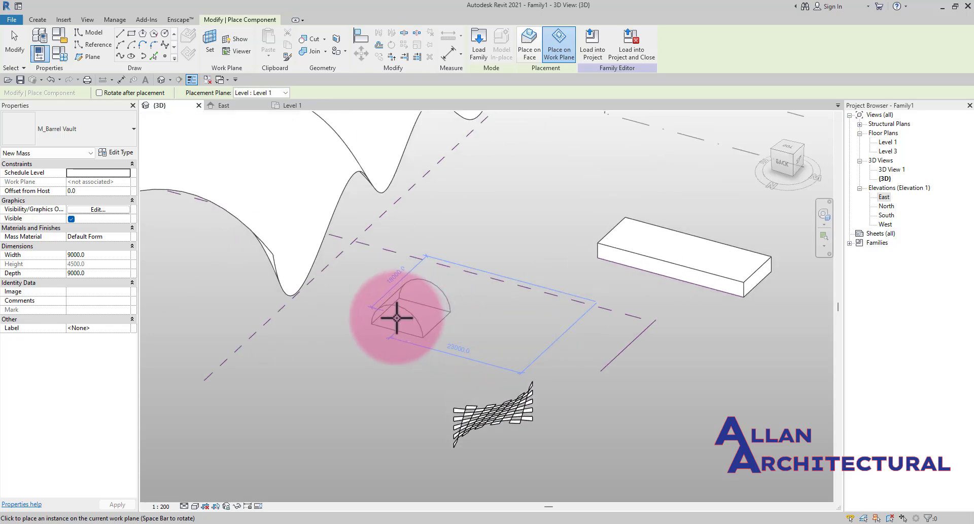
- Switch the component type to M_Pyramid and place a pyramid beside the barrel vault
left_click(106, 130)
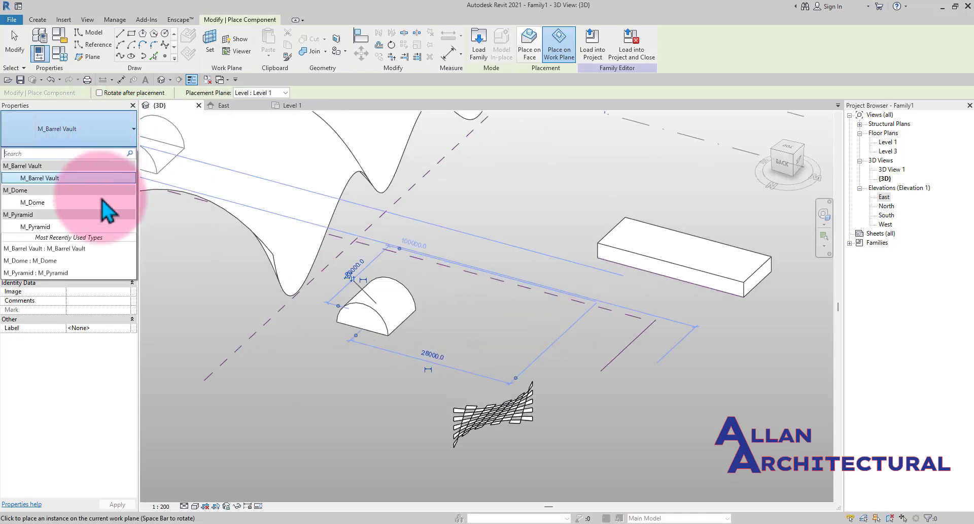
left_click(84, 227)
scroll(469, 309, "up", 1)
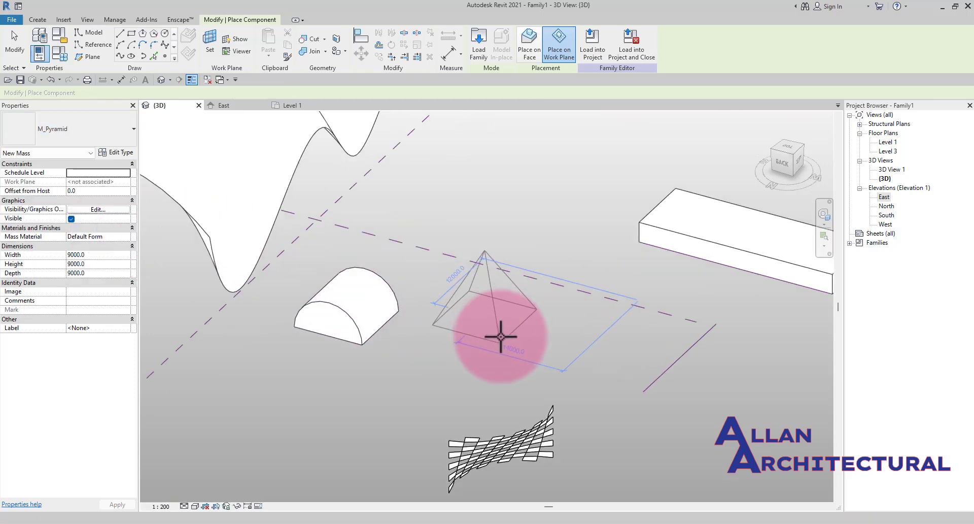
left_click(507, 356)
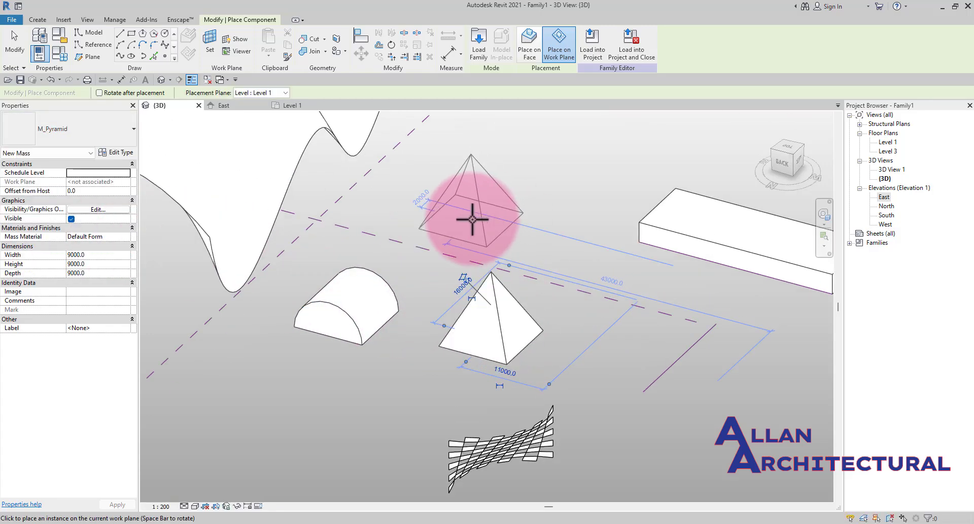
scroll(488, 224, "down", 4)
key("Escape")
- Orbit and zoom around the placed masses and the free-form surface to inspect them
middle_click_drag(537, 241, 762, 317, "shift")
scroll(592, 298, "up", 5)
scroll(542, 272, "down", 3)
scroll(477, 231, "up", 4)
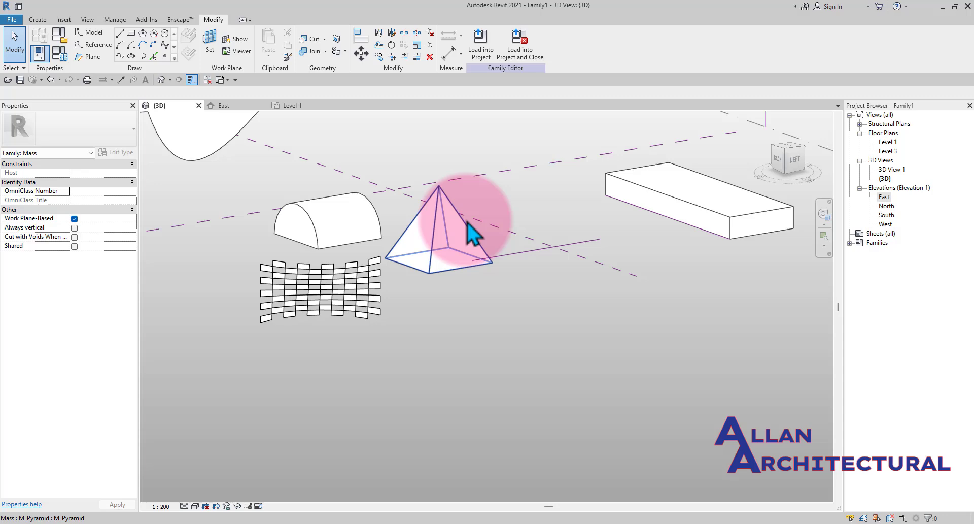
left_click(524, 264)
left_click(452, 370)
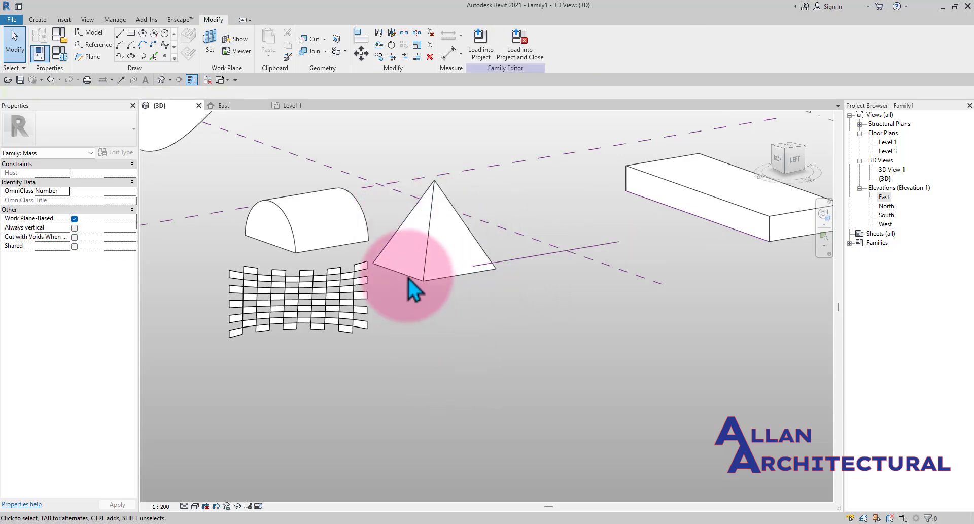
scroll(419, 271, "down", 3)
scroll(419, 271, "down", 3)
middle_click_drag(490, 264, 507, 302)
scroll(461, 276, "up", 3)
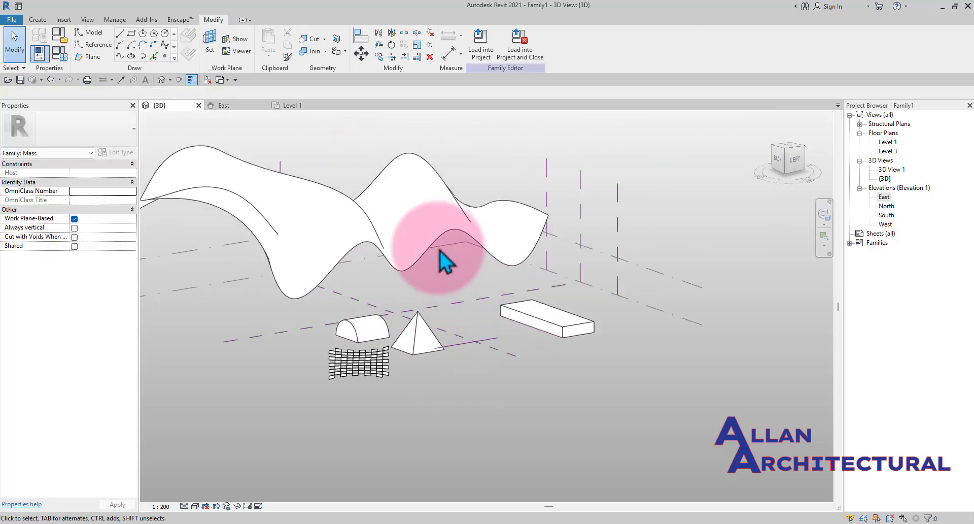
scroll(432, 226, "down", 3)
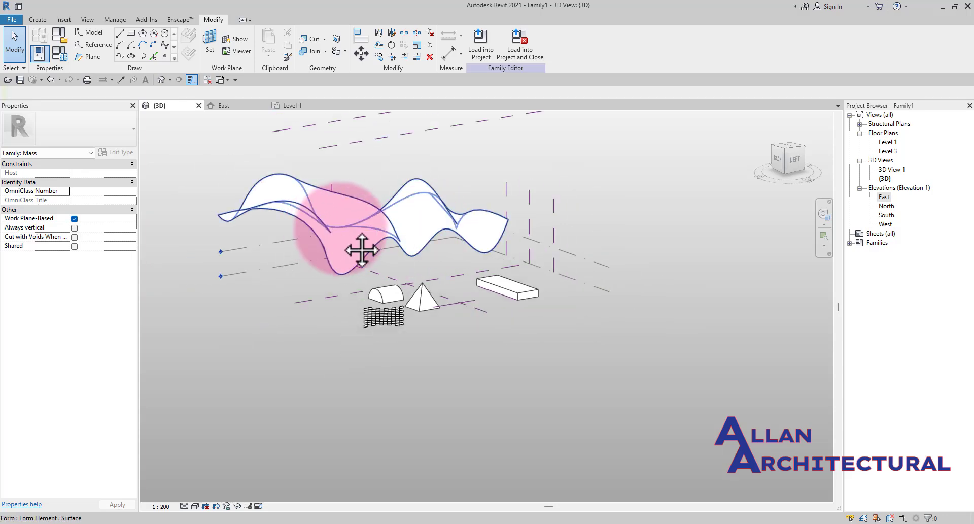
middle_click_drag(343, 234, 437, 301)
left_click(427, 240)
scroll(427, 242, "up", 3)
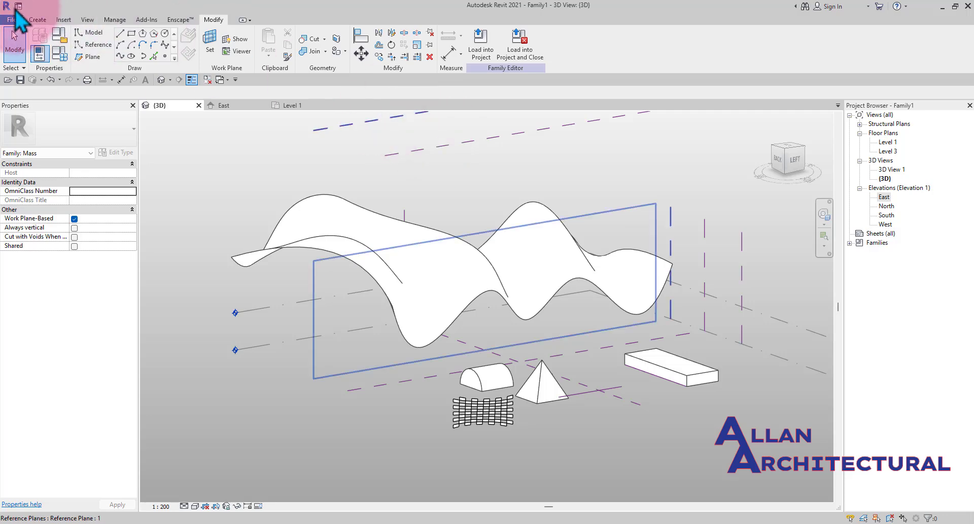
- Create a new project from the Metric-Architectural Template
left_click(10, 20)
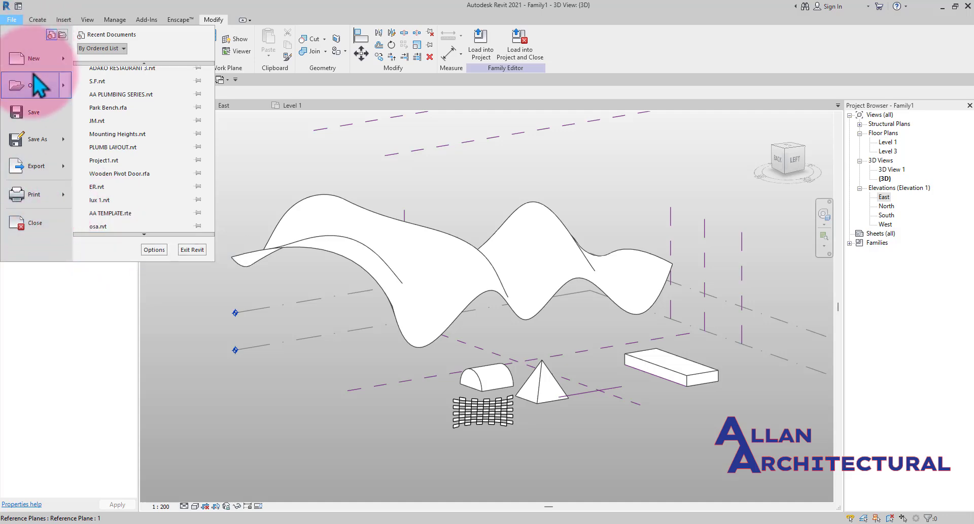
mouse_move(66, 72)
left_click(96, 56)
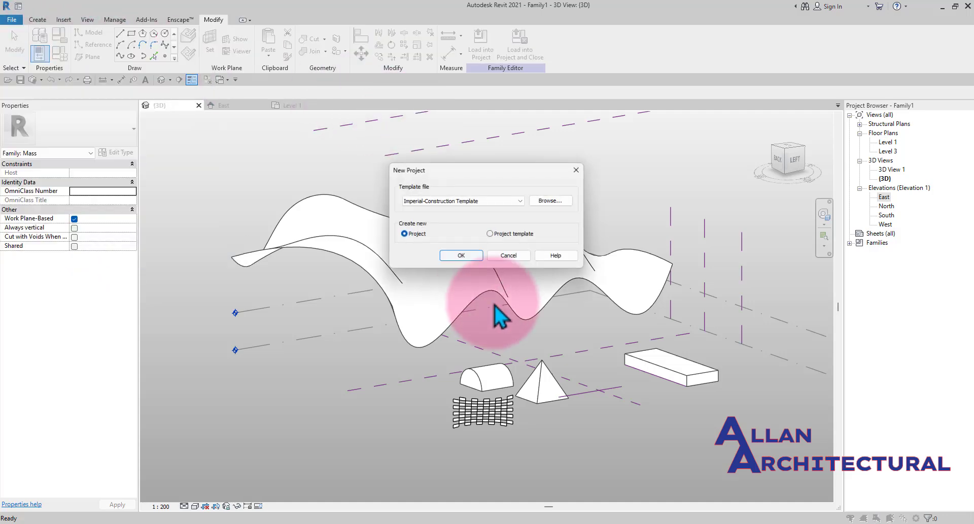
left_click(459, 201)
left_click(443, 251)
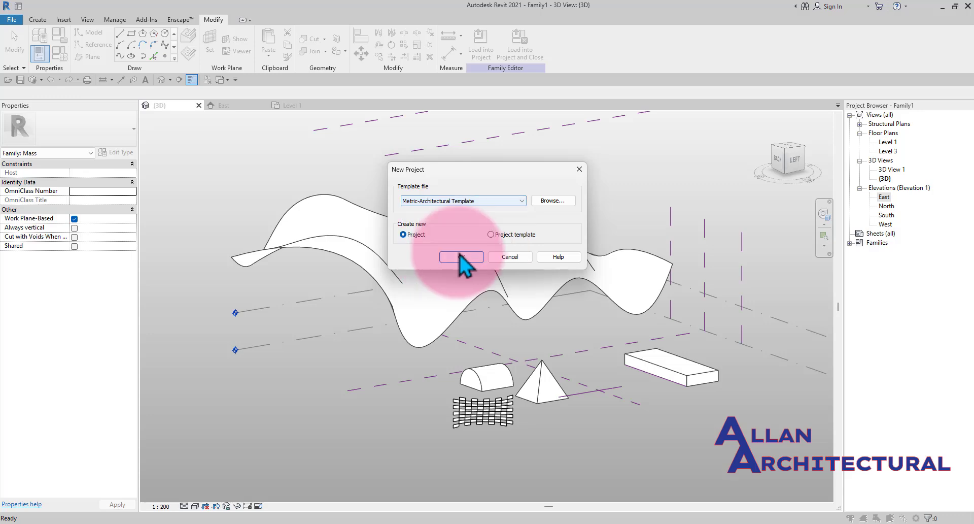
left_click(461, 256)
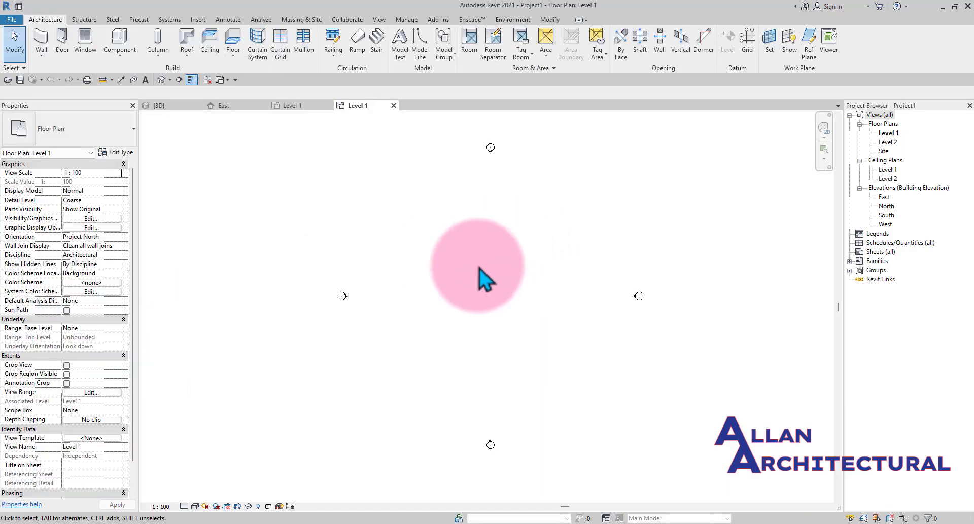
- Load the mass family into the new project and dismiss the Show Mass notice
middle_click_drag(476, 271, 476, 273)
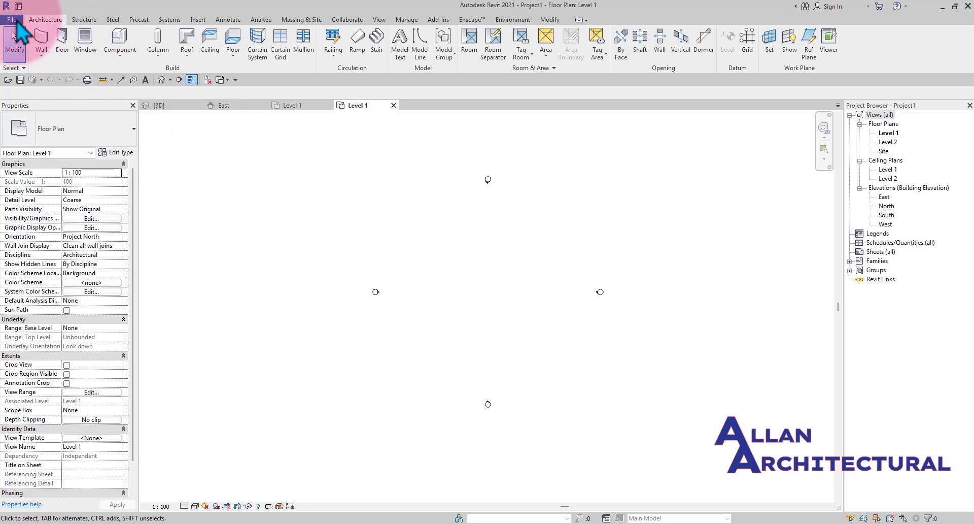
left_click(160, 105)
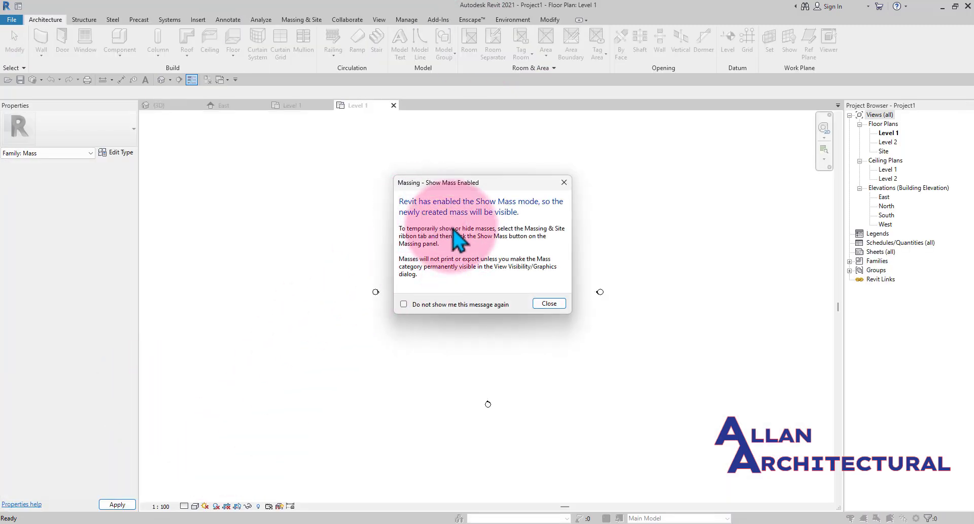
left_click(549, 305)
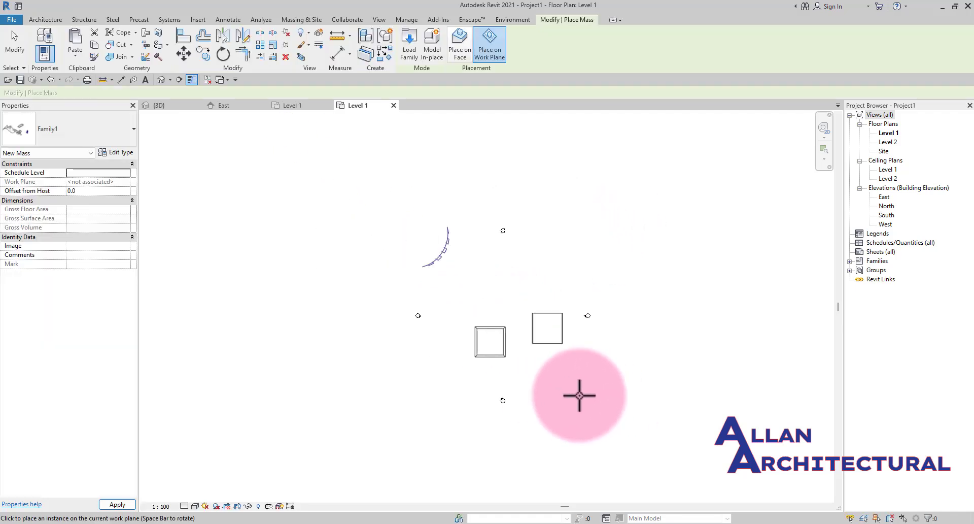
- Place an instance of the mass family in the Level 1 floor plan
left_click(572, 396)
scroll(537, 398, "down", 2)
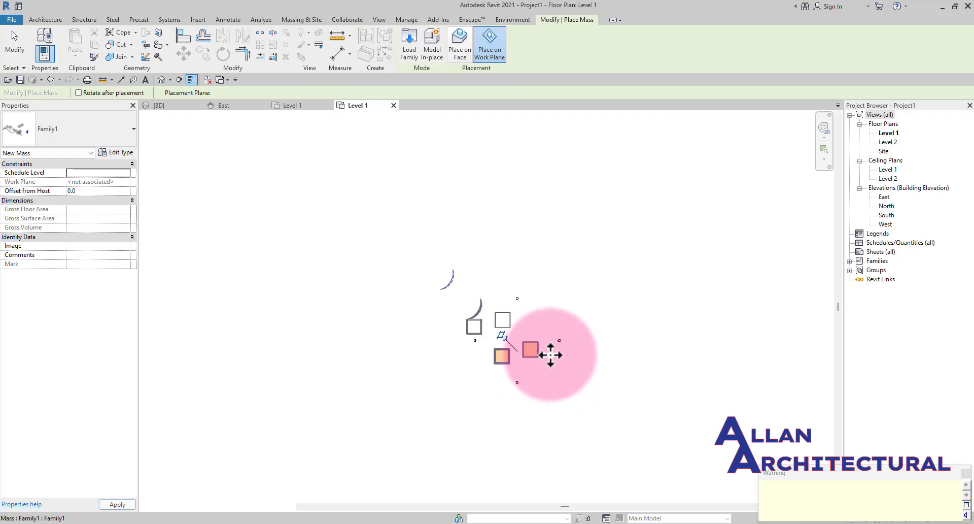
key("Escape")
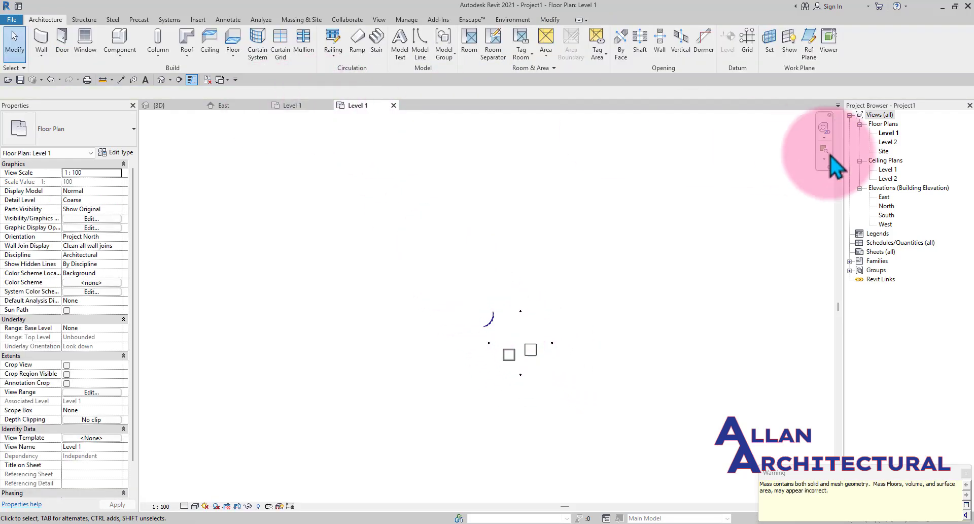
- Open the default 3D view and orbit and zoom around the placed mass to inspect it
left_click(161, 79)
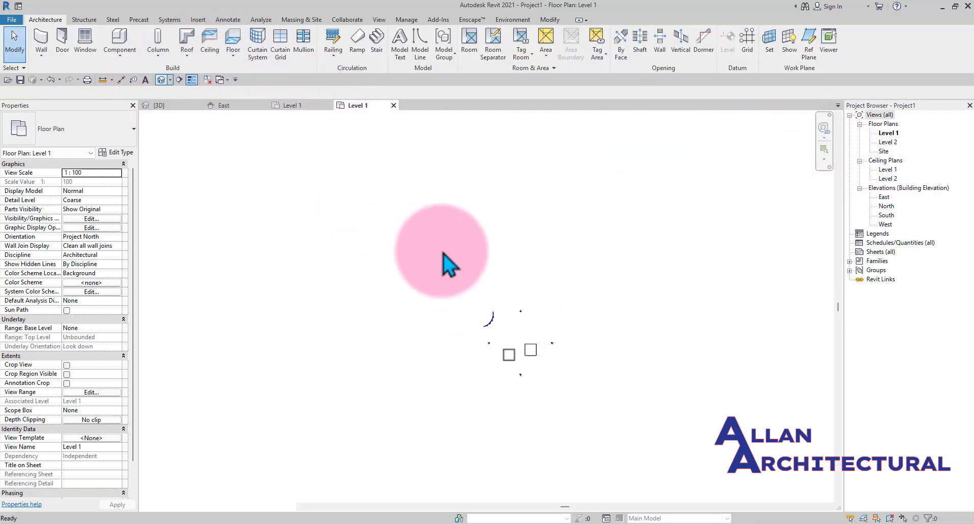
middle_click_drag(514, 353, 654, 290, "shift")
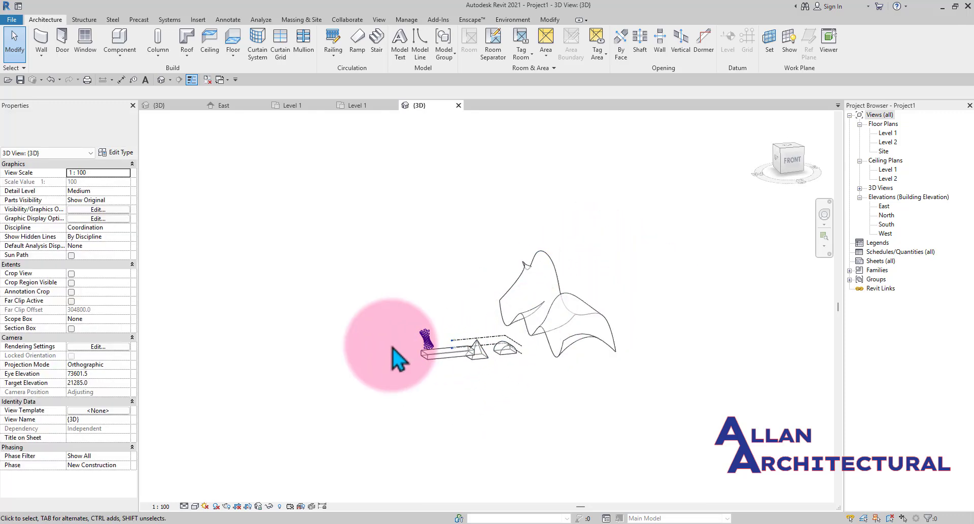
scroll(487, 359, "up", 3)
middle_click_drag(574, 377, 799, 236, "shift")
left_click(796, 160)
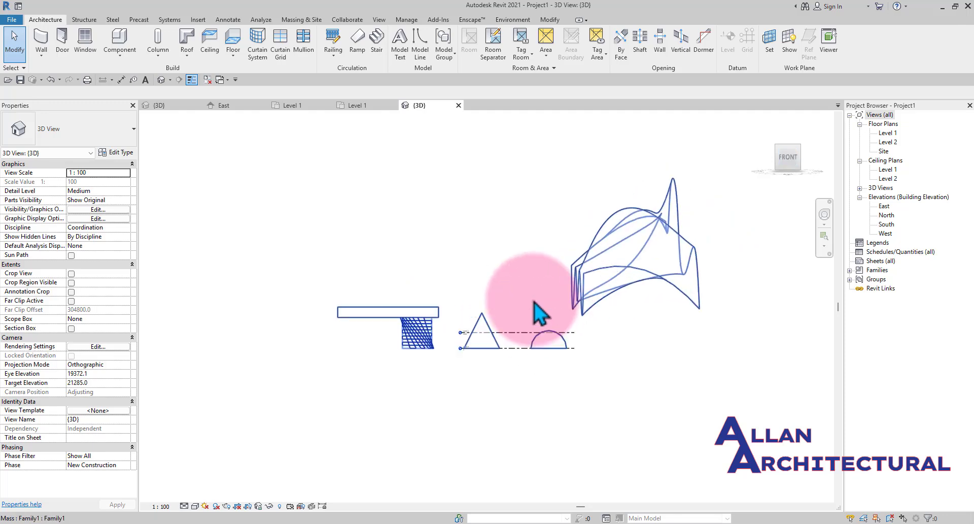
scroll(452, 403, "up", 4)
scroll(450, 402, "up", 1)
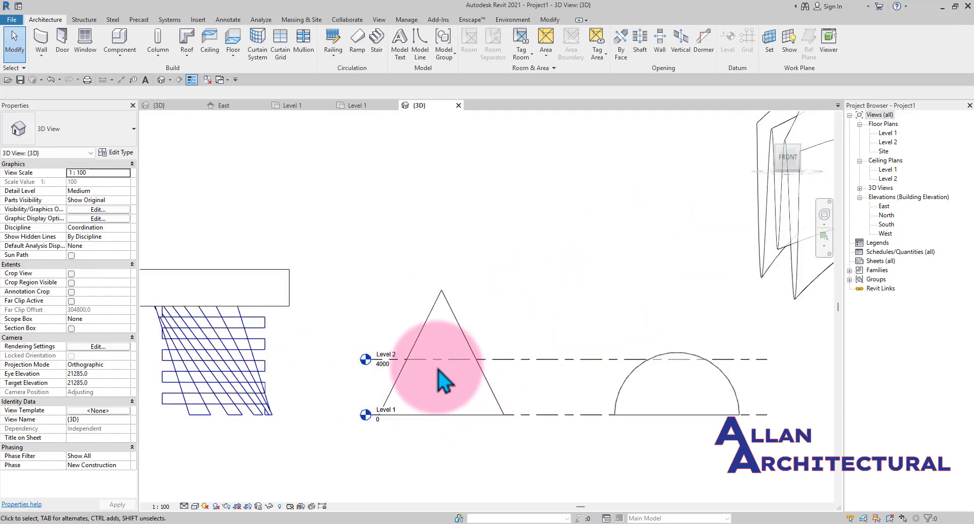
scroll(413, 313, "down", 3)
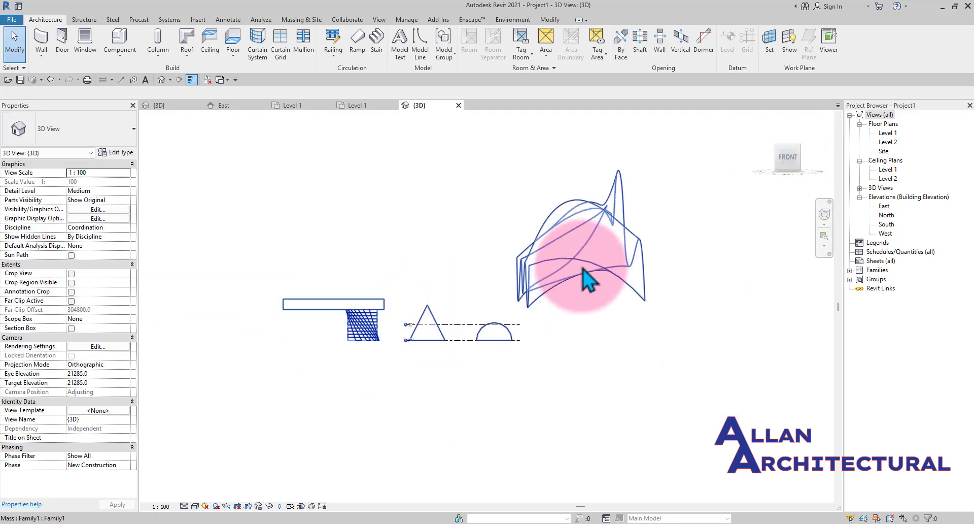
scroll(582, 267, "up", 1)
scroll(321, 345, "down", 2)
middle_click_drag(313, 351, 464, 392)
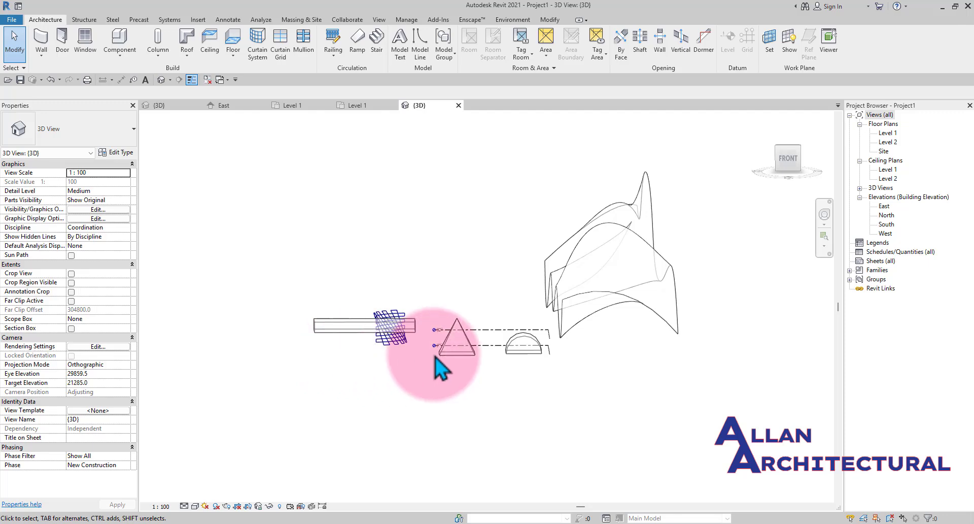
scroll(437, 340, "up", 2)
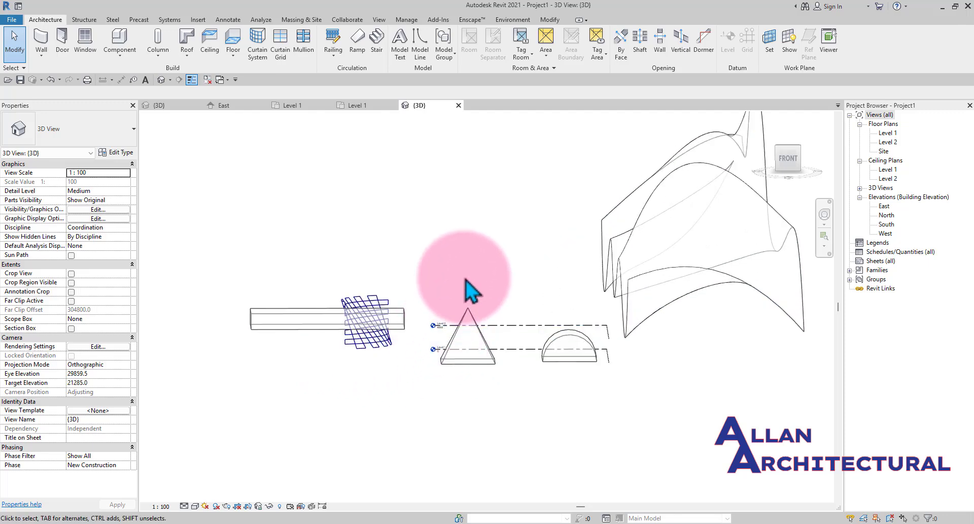
- Open the massing tools and toggle the mass form display while orbiting and zooming around the placed mass
mouse_move(446, 260)
middle_mouse_down("shift")
mouse_move(494, 405)
mouse_move(518, 405)
mouse_move(381, 177)
middle_mouse_up("shift")
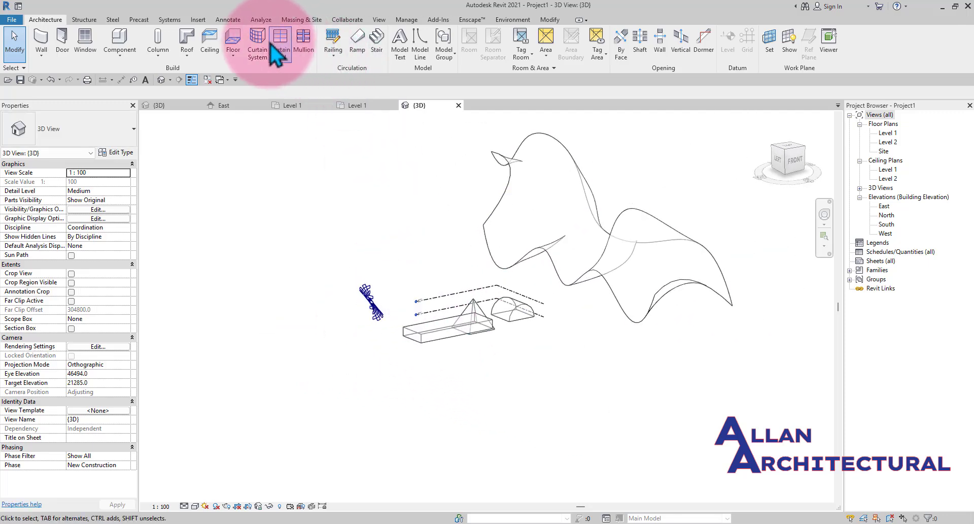
left_click(302, 20)
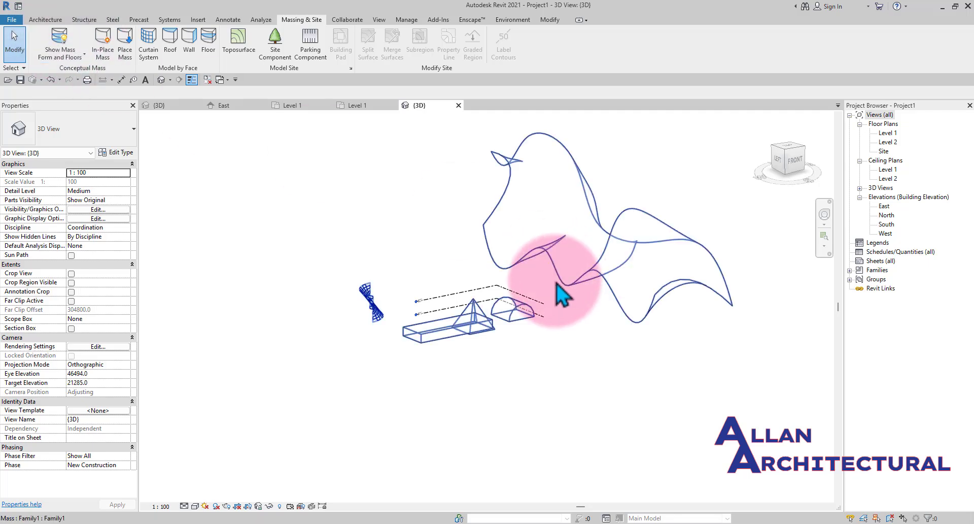
scroll(533, 246, "up", 2)
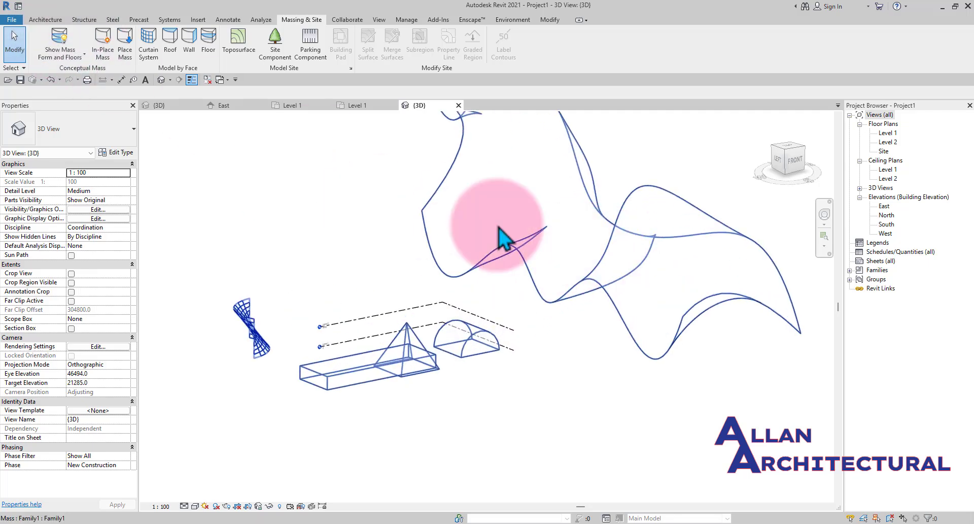
left_click(71, 50)
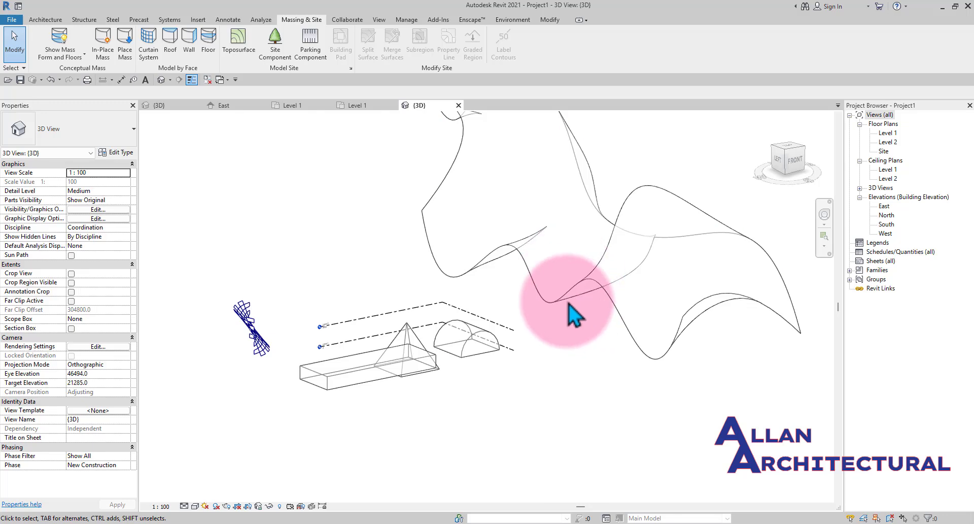
middle_click_drag(568, 300, 546, 345)
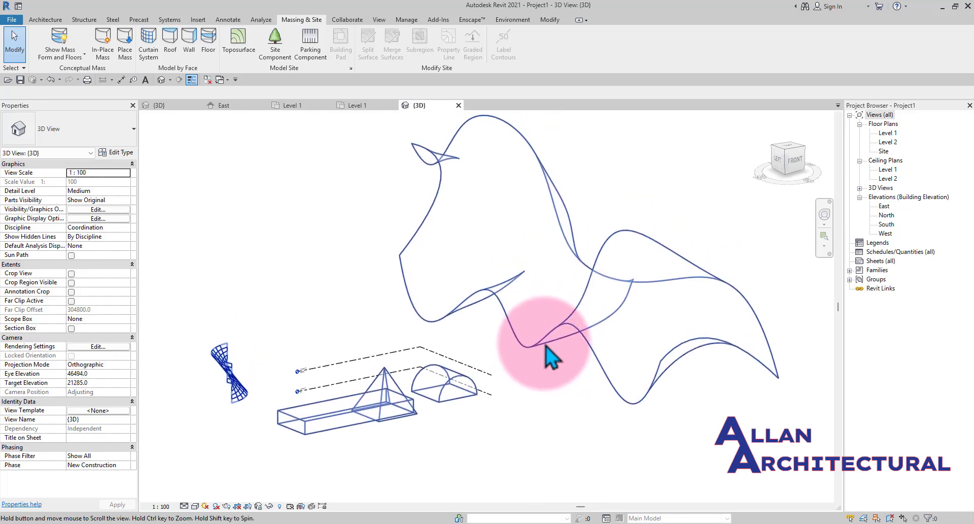
- Start the Wall by Face tool with the Generic - 200mm basic wall type
left_click(190, 41)
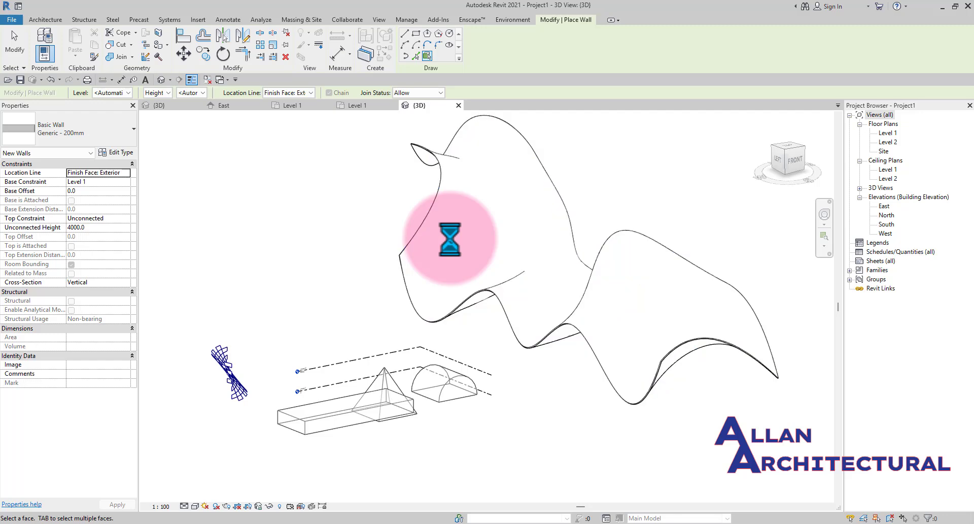
scroll(514, 279, "up", 2)
scroll(514, 278, "down", 3)
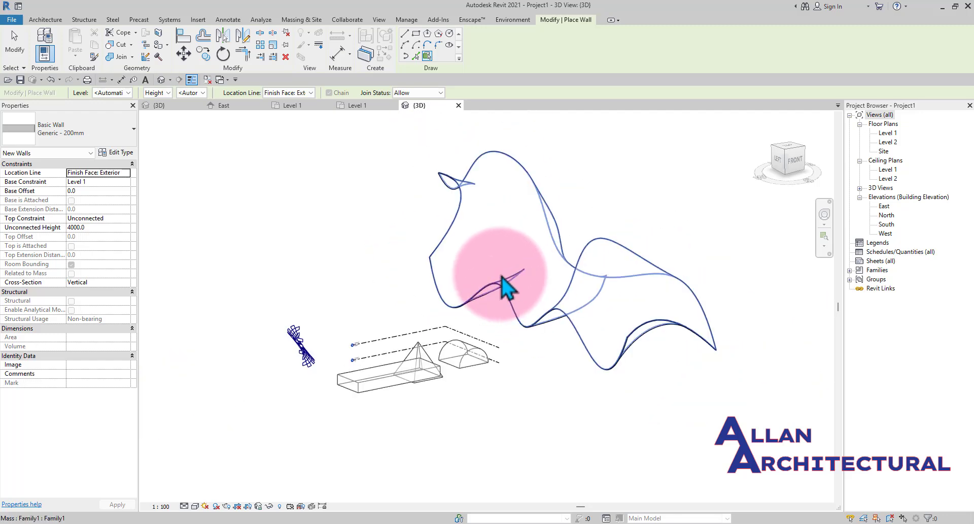
- Toggle the mass display between view settings and mass form and floors while orbiting and zooming around the masses
left_click(301, 20)
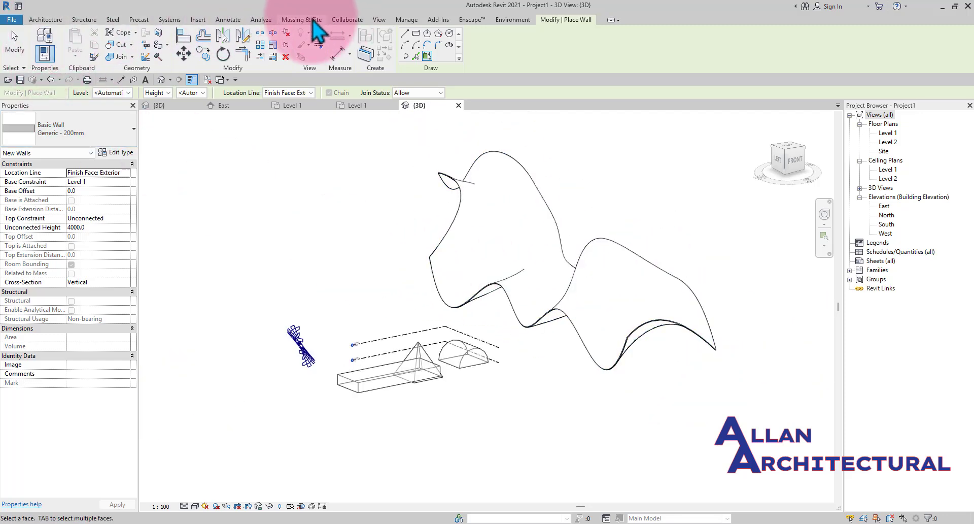
left_click(70, 48)
middle_click_drag(240, 149, 482, 274, "shift")
scroll(311, 270, "up", 2)
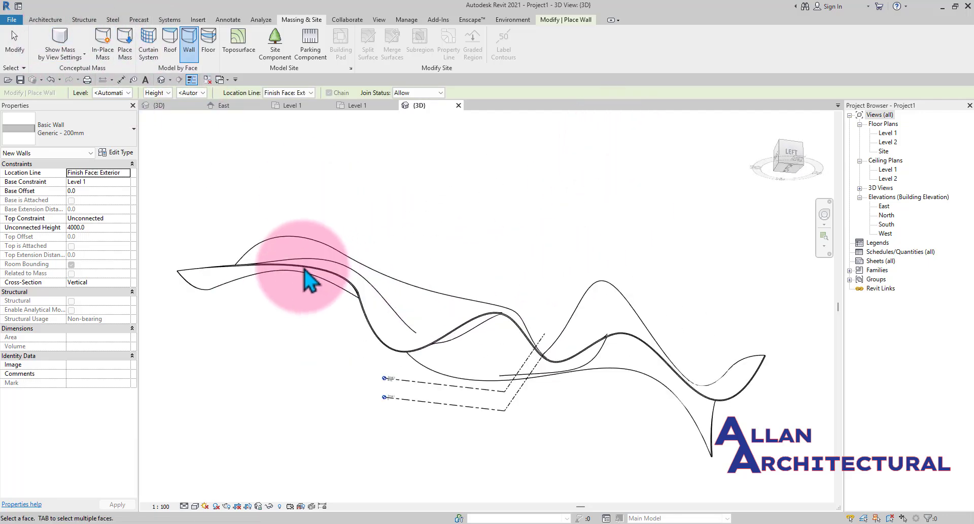
scroll(344, 268, "up", 1)
middle_click_drag(510, 342, 598, 359, "shift")
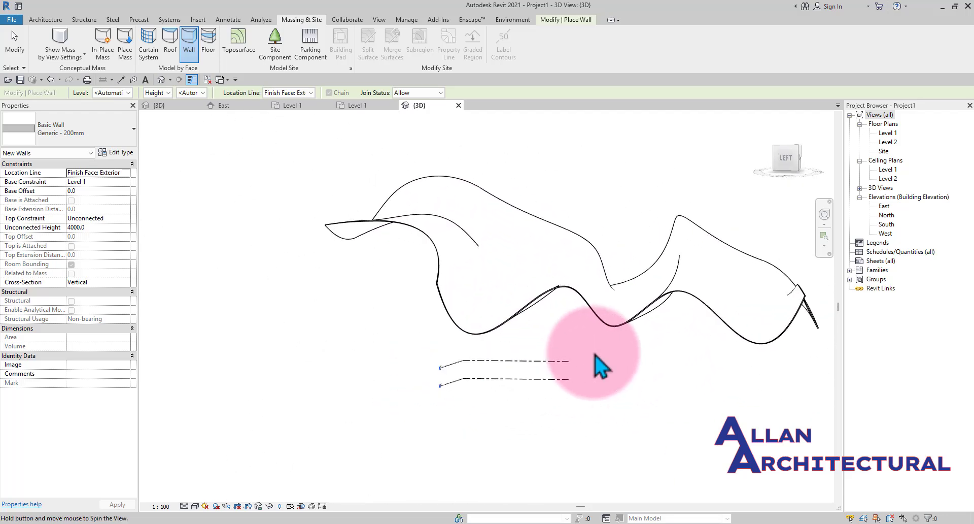
left_click(61, 40)
middle_click_drag(533, 294, 565, 403, "shift")
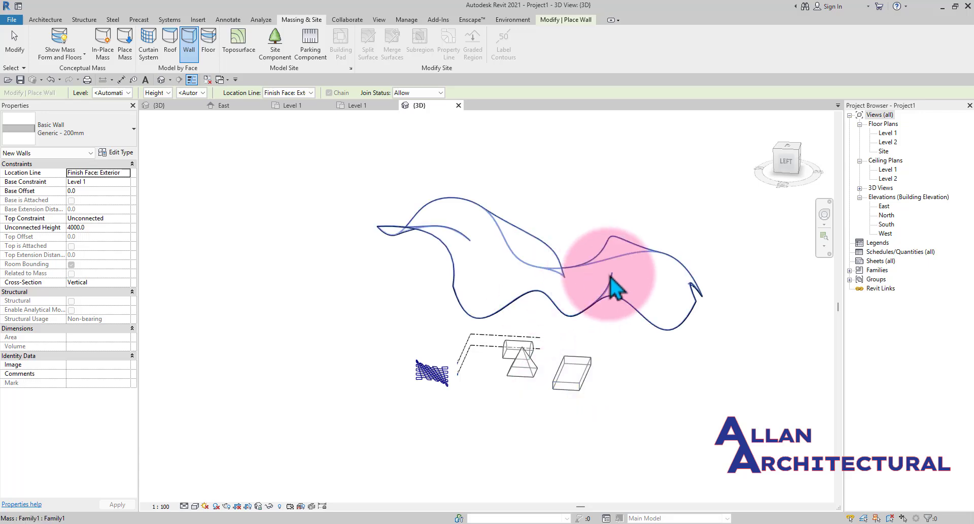
scroll(610, 276, "up", 5)
scroll(485, 295, "down", 6)
middle_click_drag(474, 357, 584, 350, "shift")
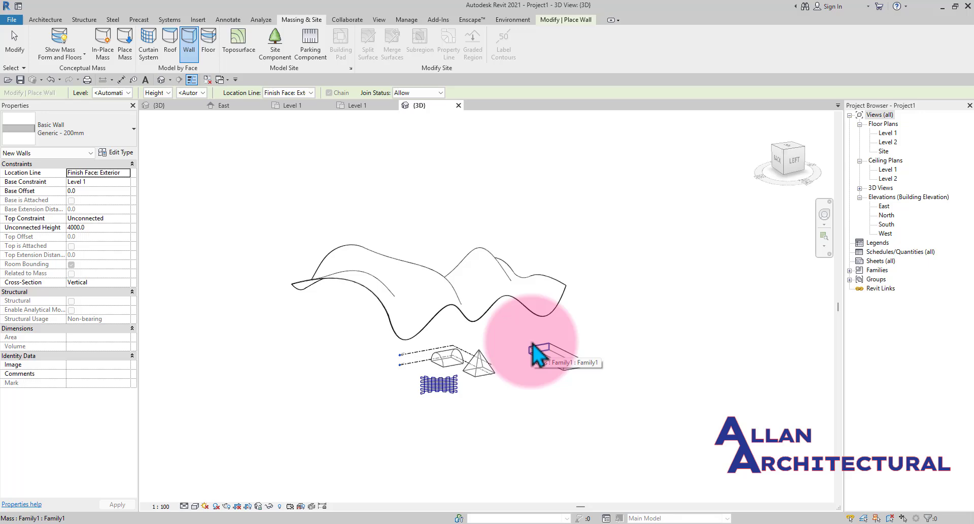
scroll(533, 344, "up", 3)
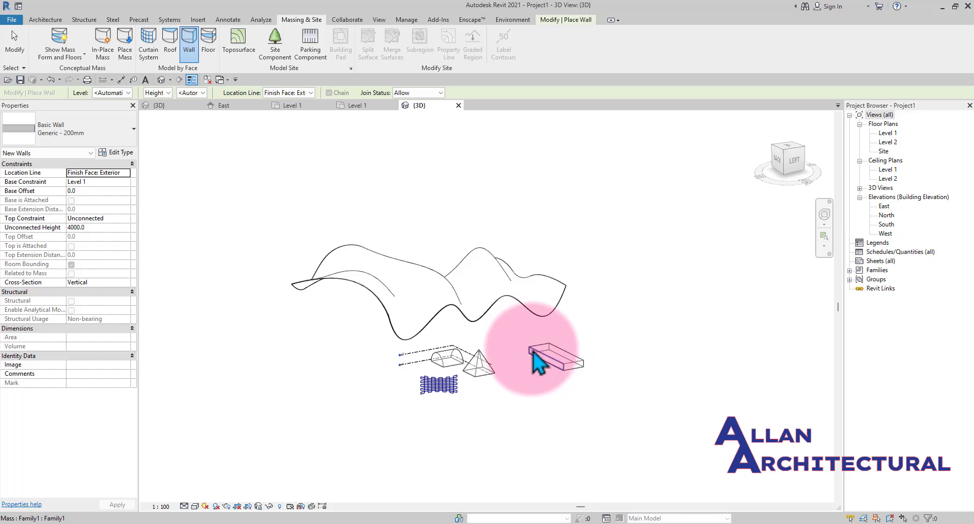
middle_click_drag(509, 341, 459, 359)
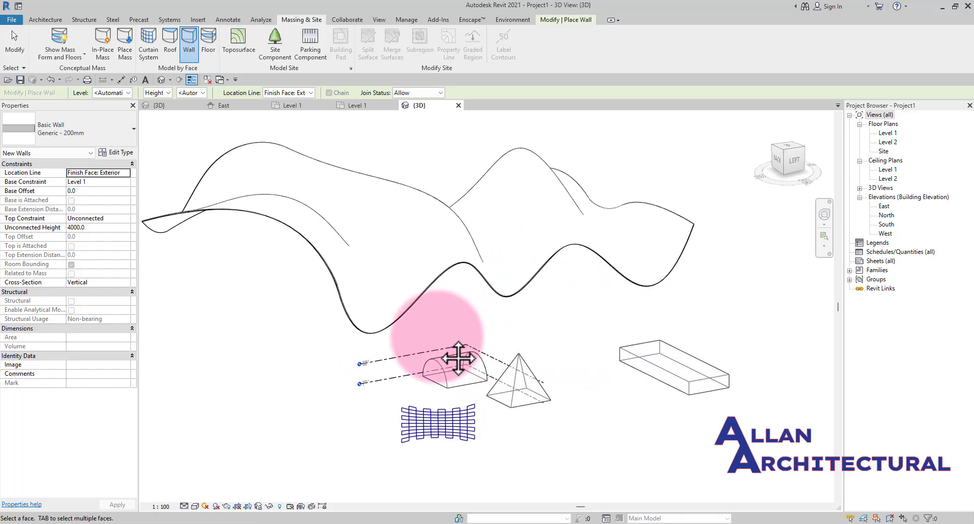